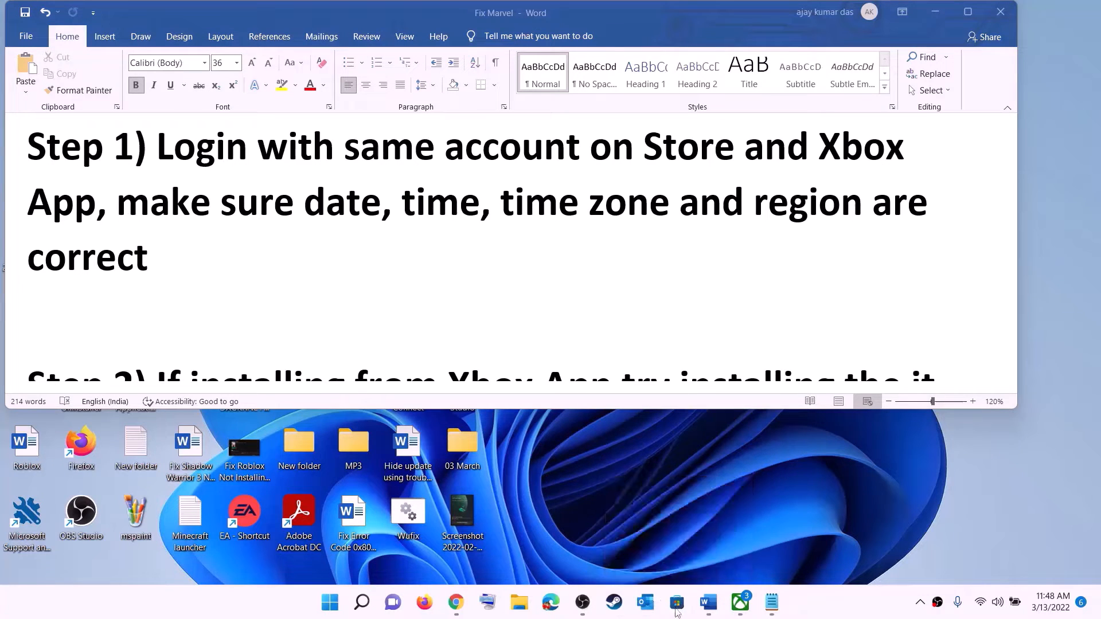
- Switch to the Microsoft Store and sign out of the current account
{"action": "left_click", "coordinate": [676, 602]}
{"action": "left_click", "coordinate": [953, 18]}
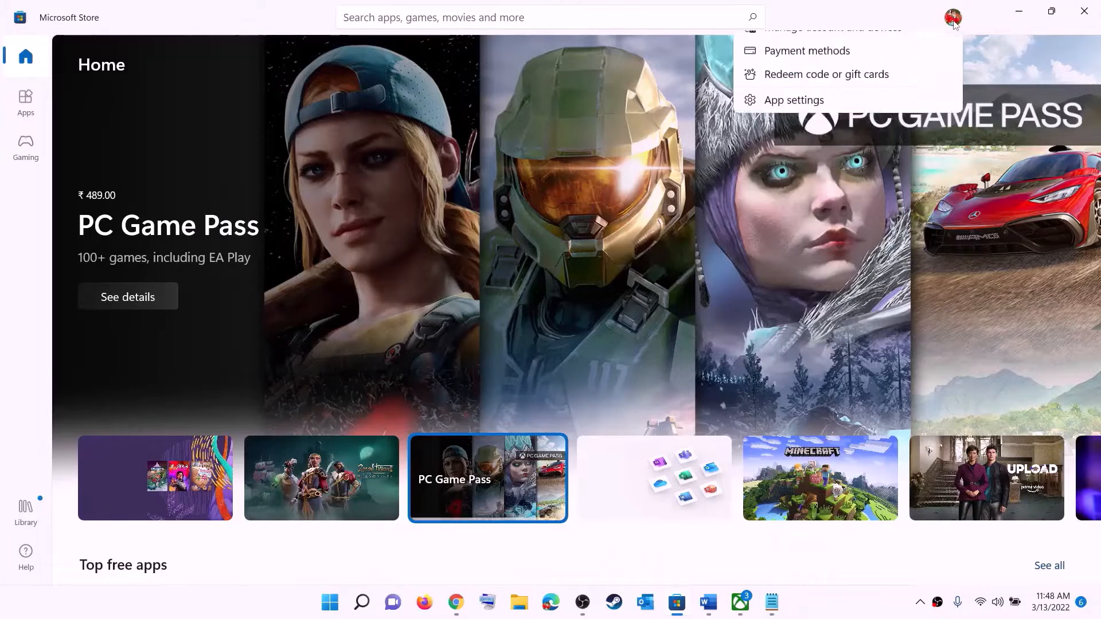
{"action": "left_click", "coordinate": [801, 82]}
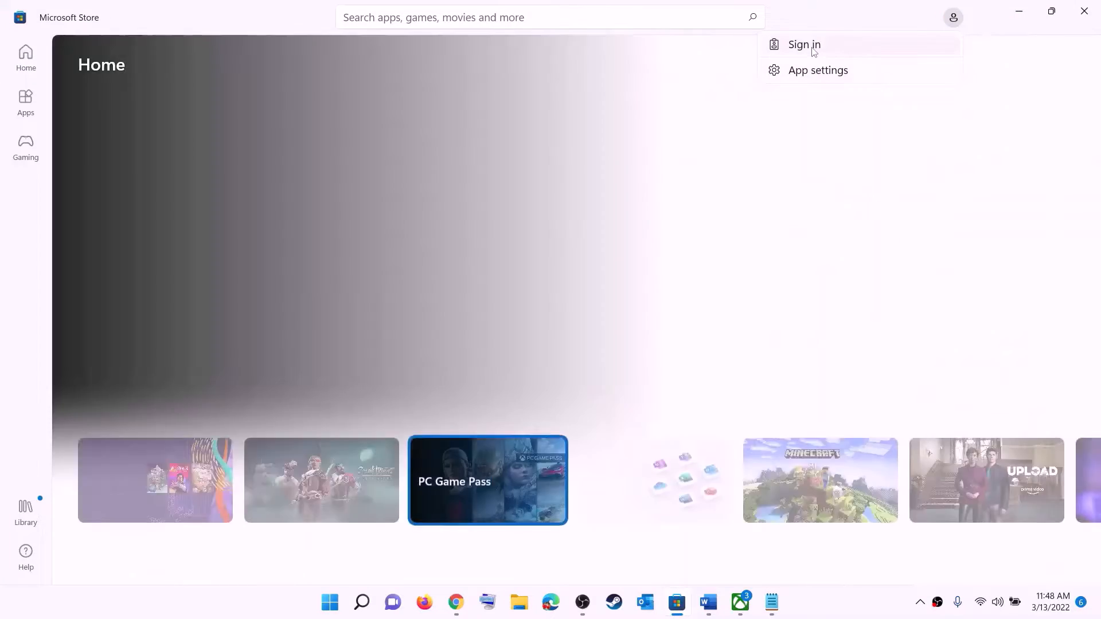
- Sign back in to the Microsoft Store with the first saved Microsoft account, entering the account PIN for verification
{"action": "left_click", "coordinate": [1021, 49]}
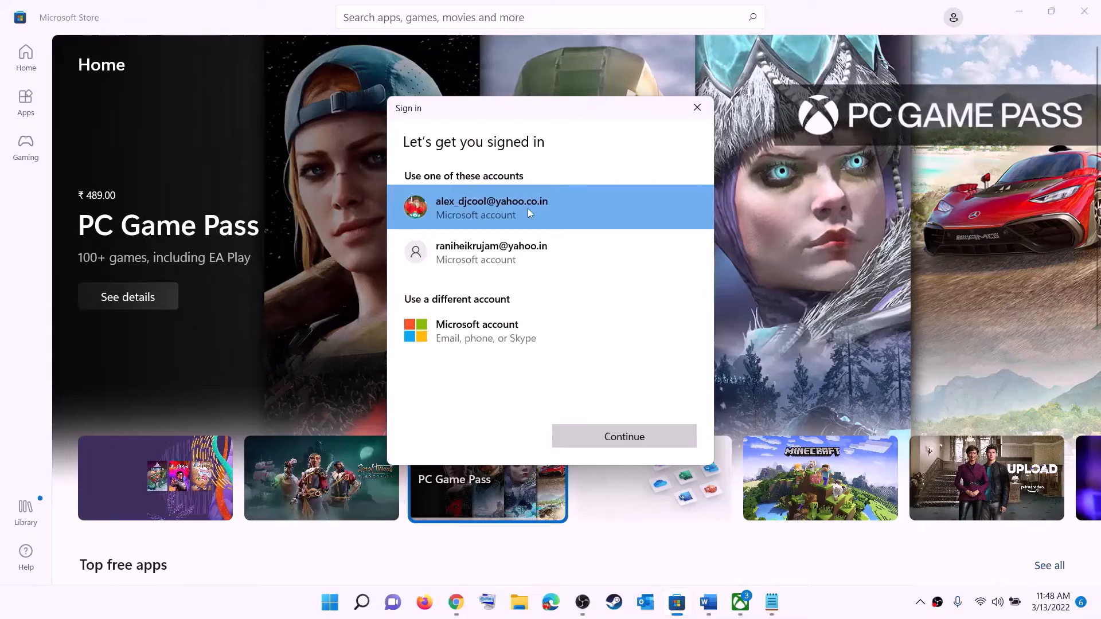
{"action": "left_click", "coordinate": [598, 438]}
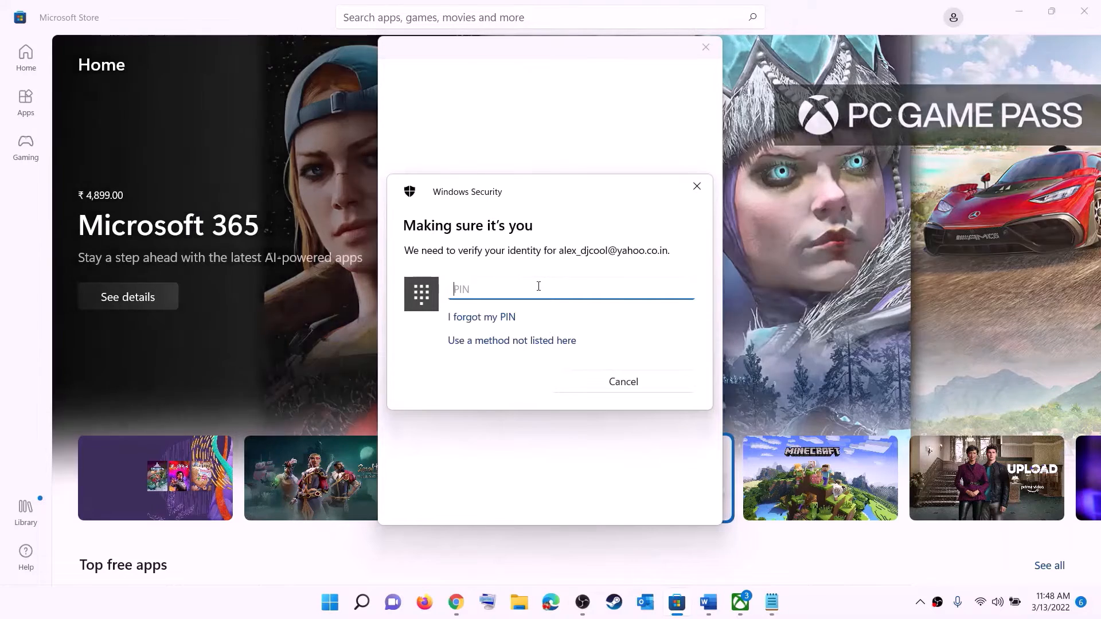
{"action": "type", "text": "••••"}
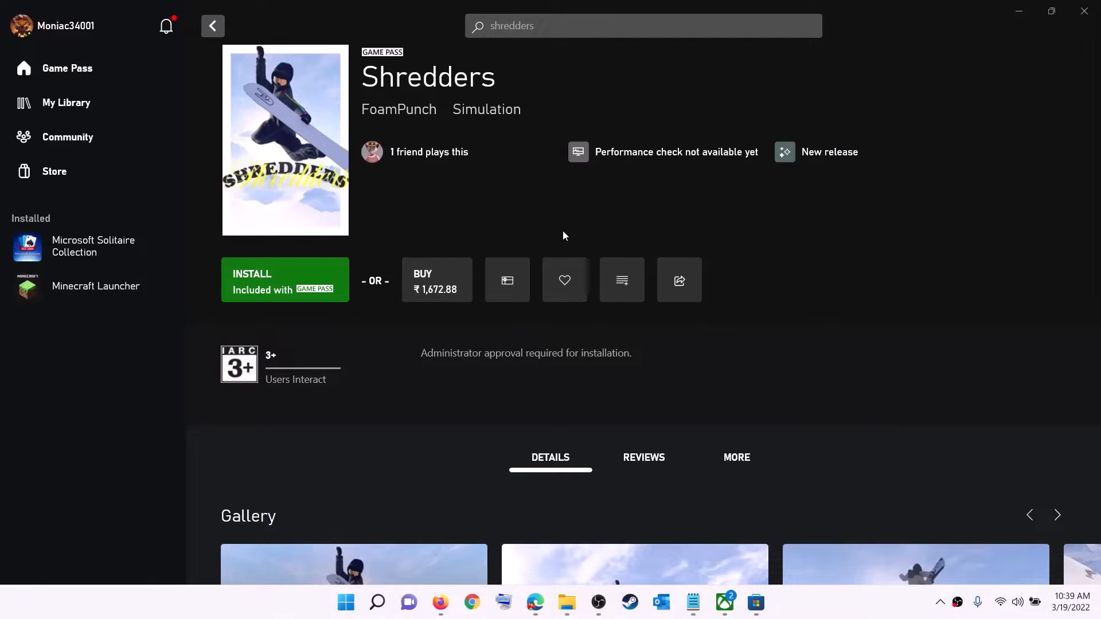
- Sign out of the Xbox app and start signing back in from the profile options
{"action": "left_click", "coordinate": [67, 30]}
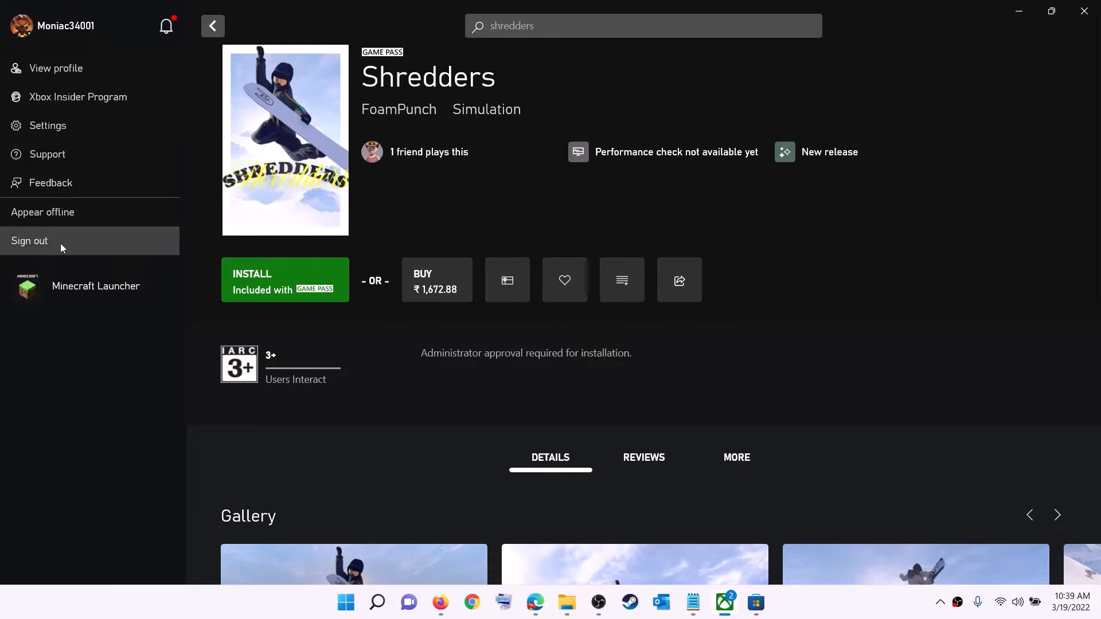
{"action": "left_click", "coordinate": [61, 243]}
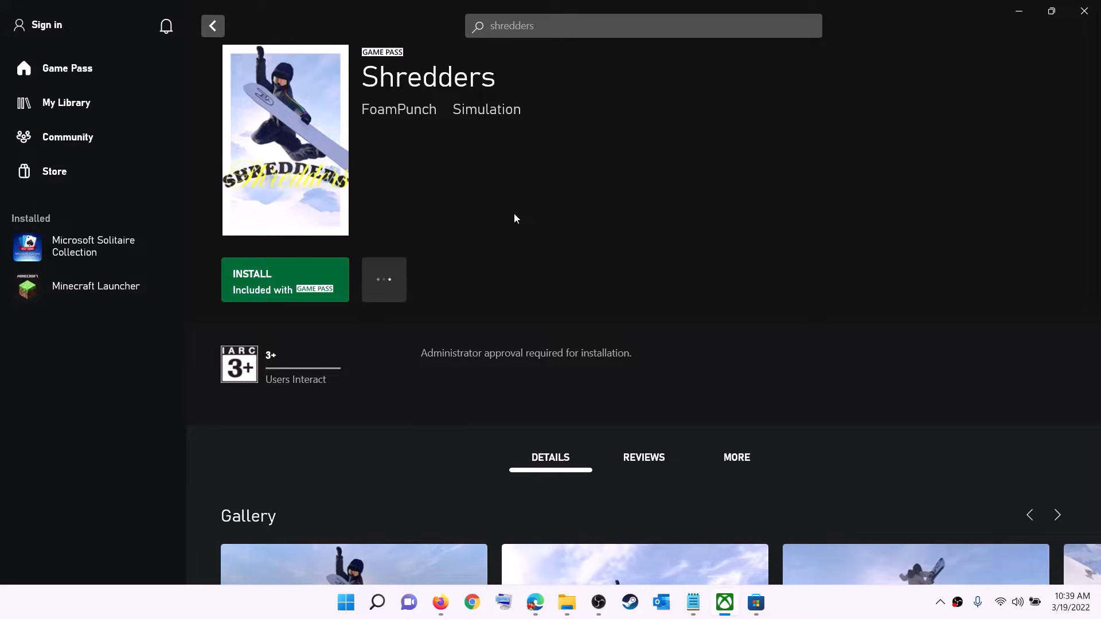
{"action": "left_click", "coordinate": [50, 26]}
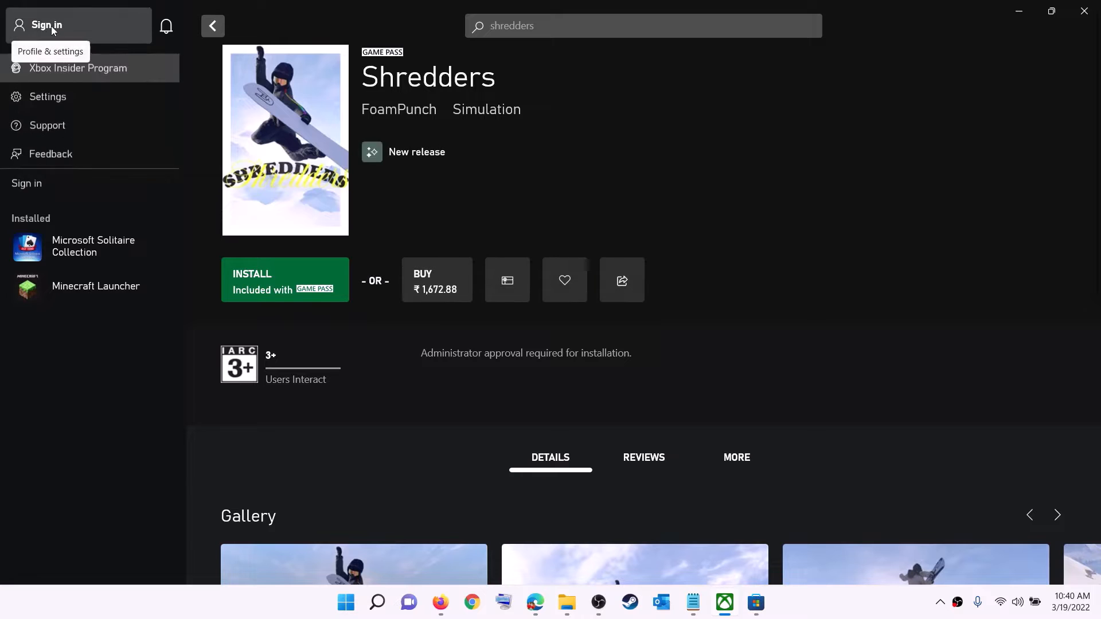
{"action": "left_click", "coordinate": [39, 185]}
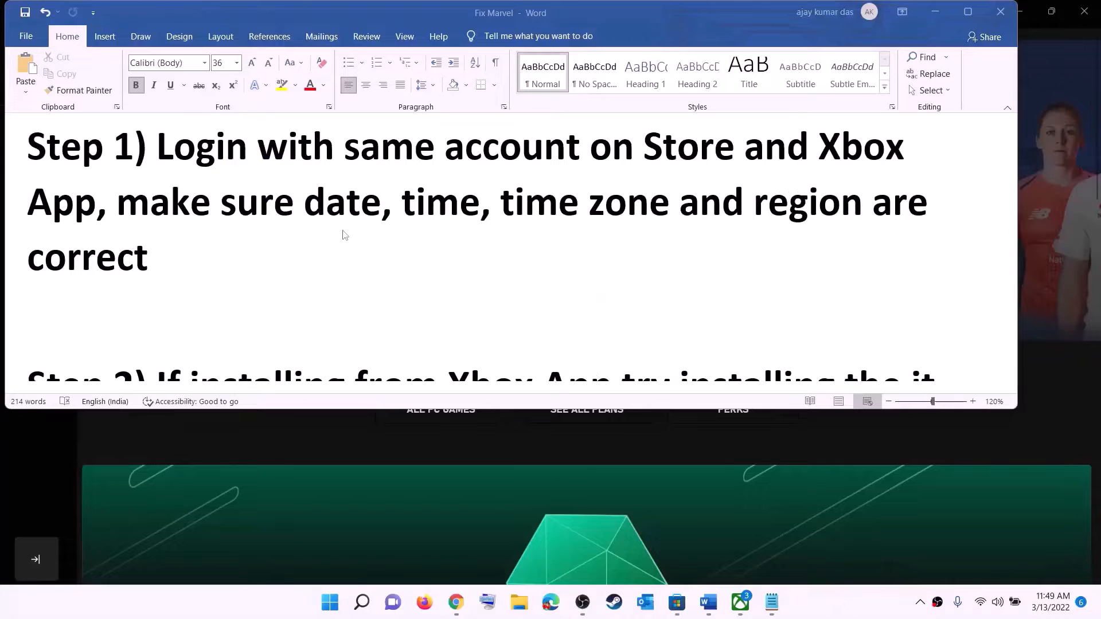
- Highlight the date, time zone and region advice in the Step 1 notes, and open the Windows date and time settings
{"action": "left_click_drag", "start_coordinate": [187, 203], "coordinate": [837, 236]}
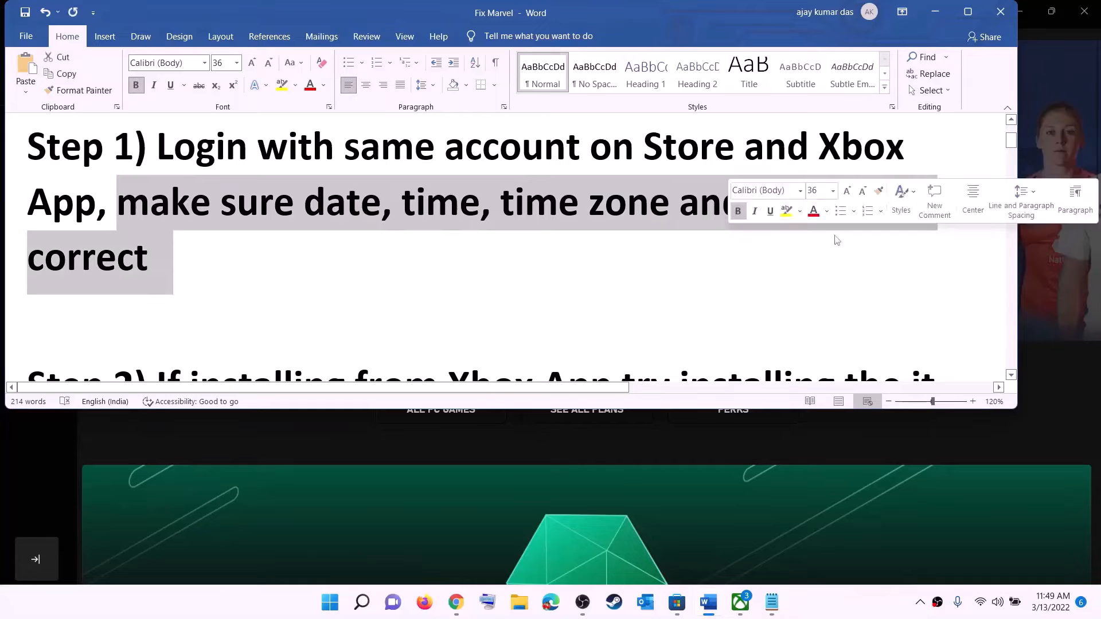
{"action": "left_click", "coordinate": [936, 11]}
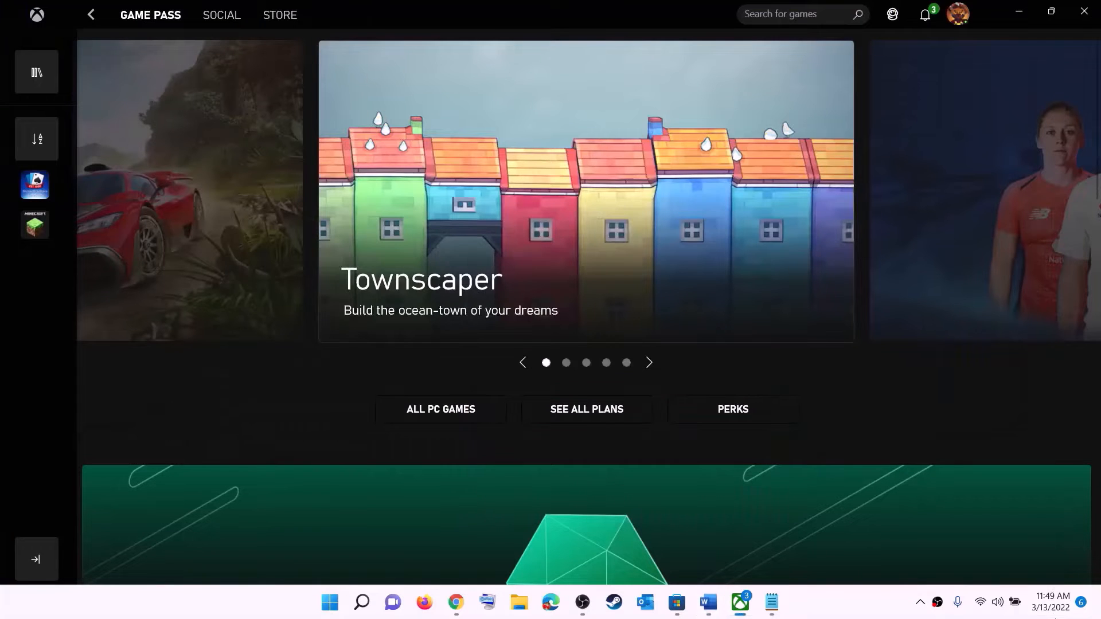
{"action": "right_click", "coordinate": [1047, 611]}
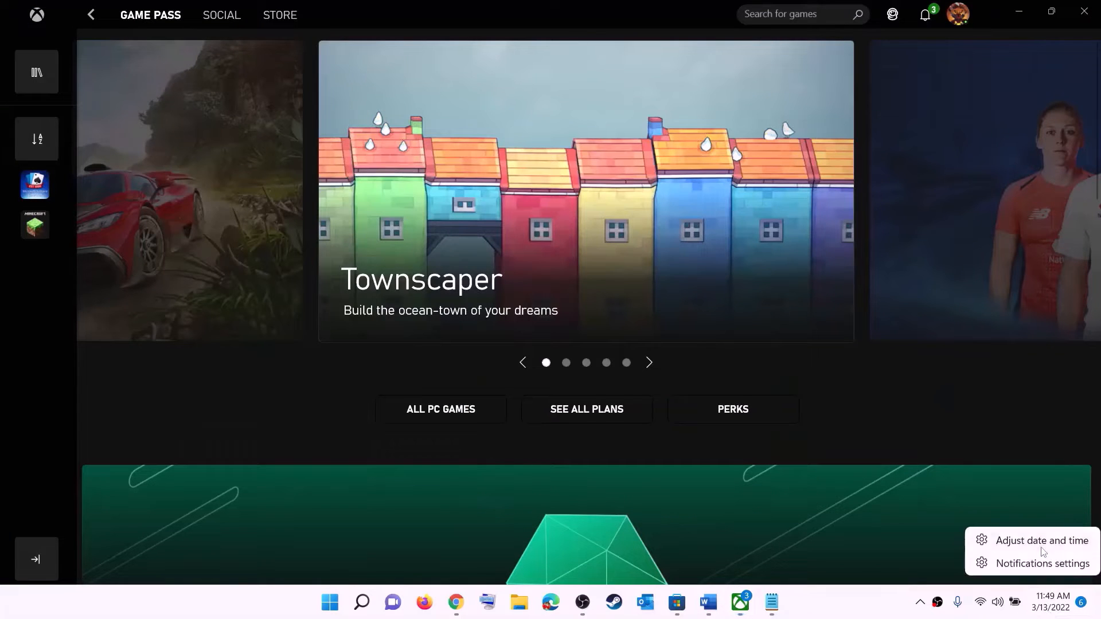
{"action": "left_click", "coordinate": [1059, 545]}
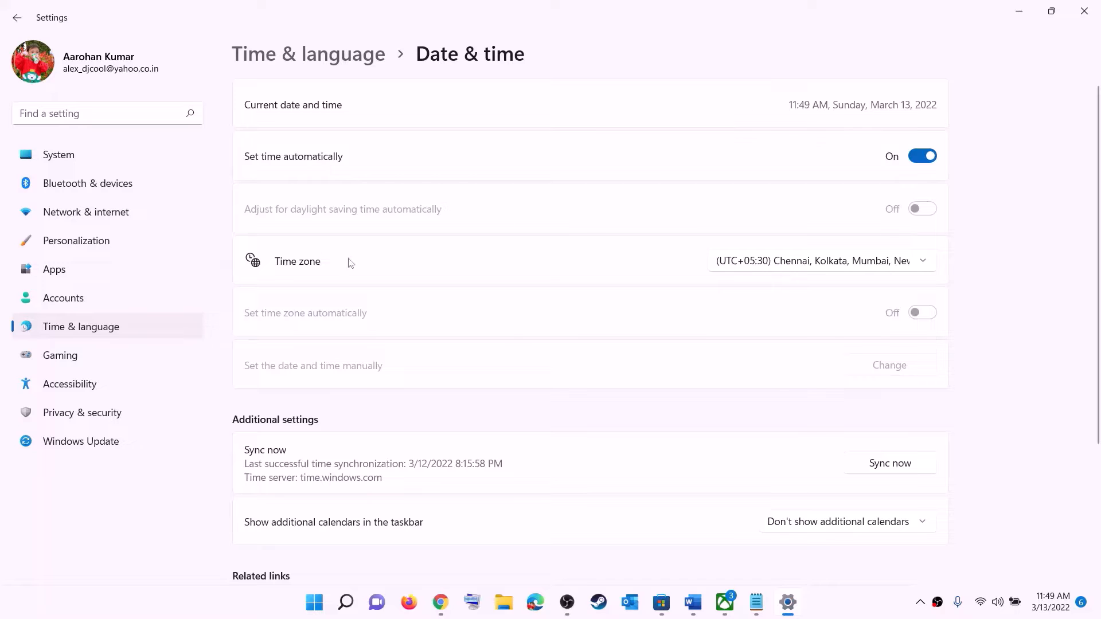
- Select the time zone (UTC+05:30) Chennai, Kolkata, Mumbai, New Delhi and synchronize the clock with the time server
{"action": "left_click", "coordinate": [808, 263]}
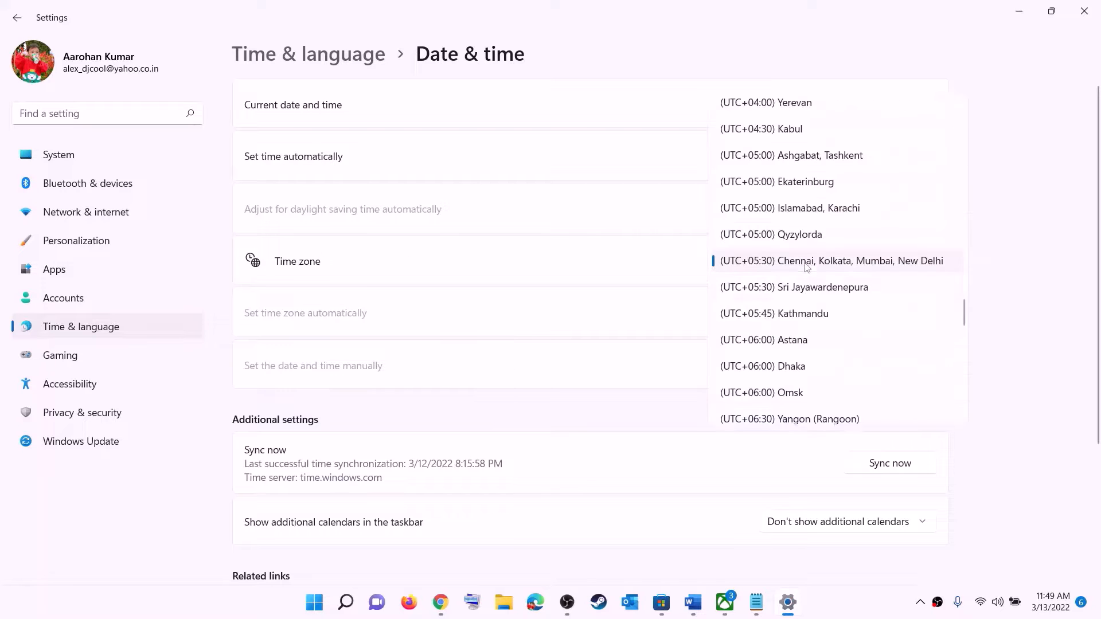
{"action": "left_click", "coordinate": [840, 268]}
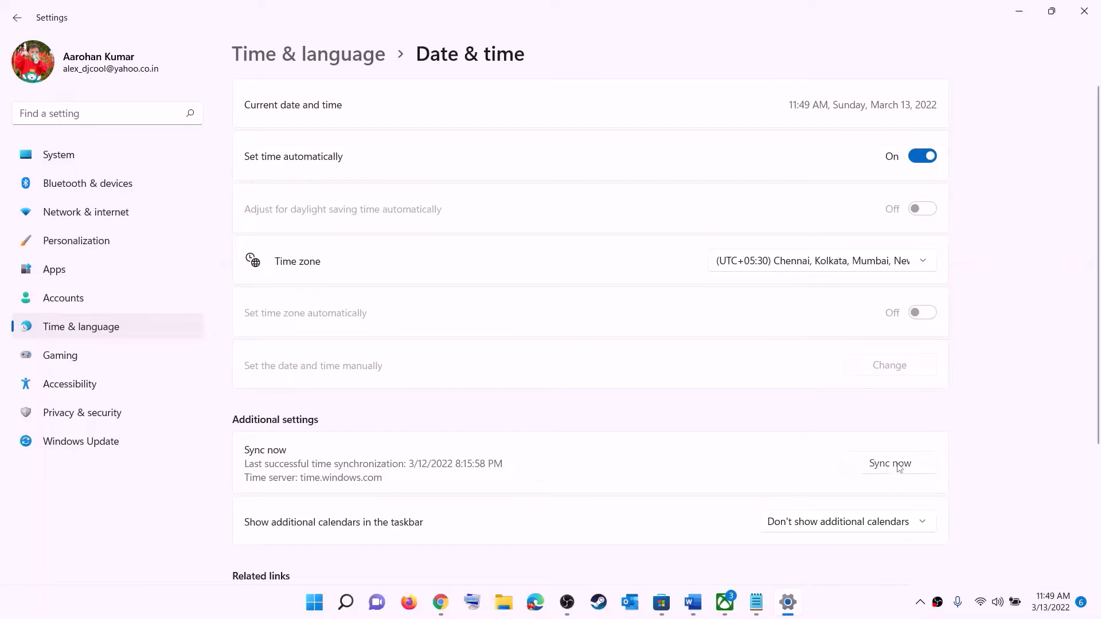
{"action": "left_click", "coordinate": [898, 466]}
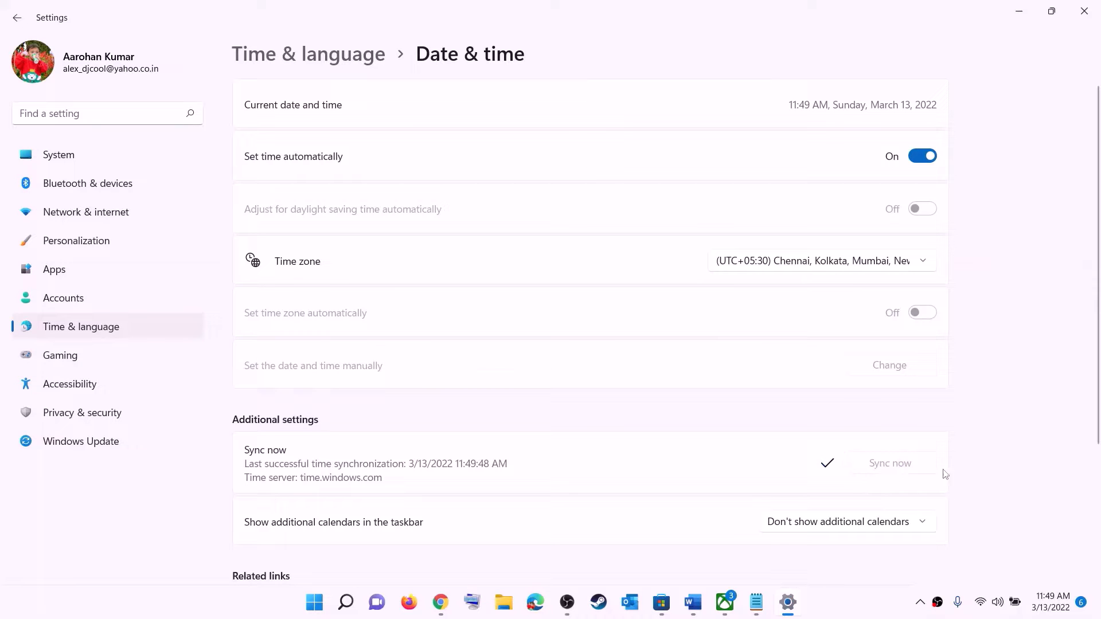
- Check the country or region choice in the Language & region settings, and close Settings
{"action": "left_click", "coordinate": [84, 328]}
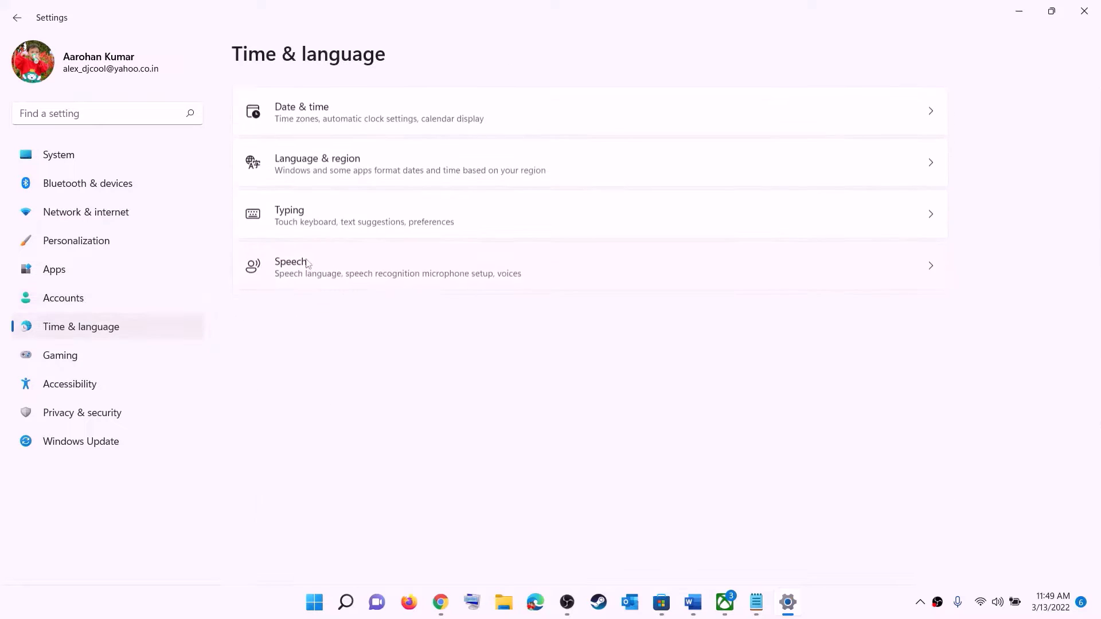
{"action": "left_click", "coordinate": [313, 172]}
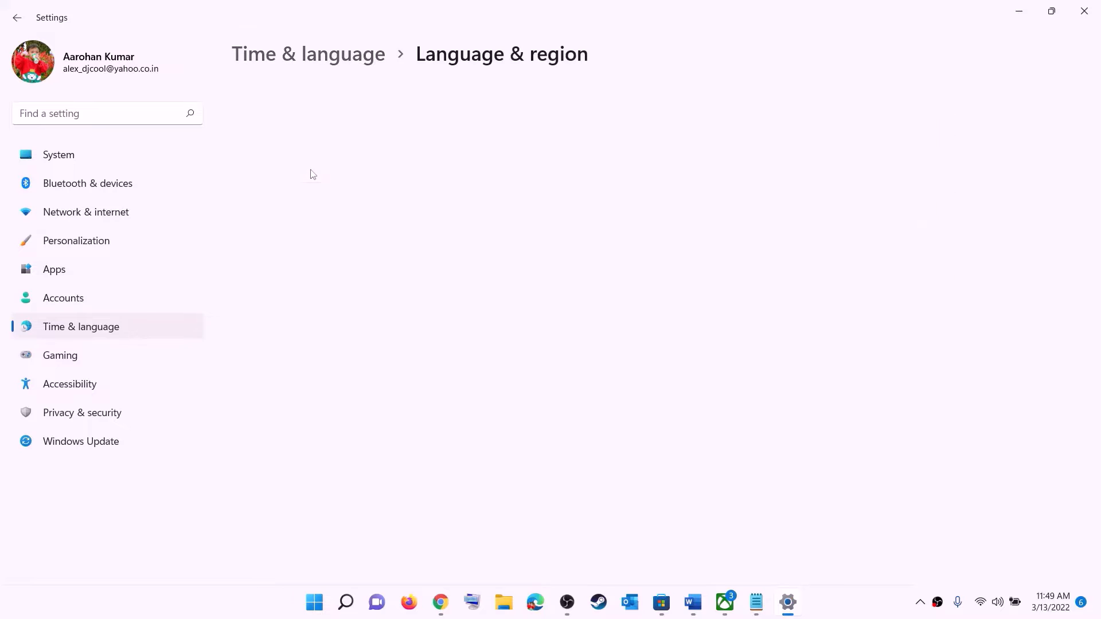
{"action": "left_click", "coordinate": [889, 324]}
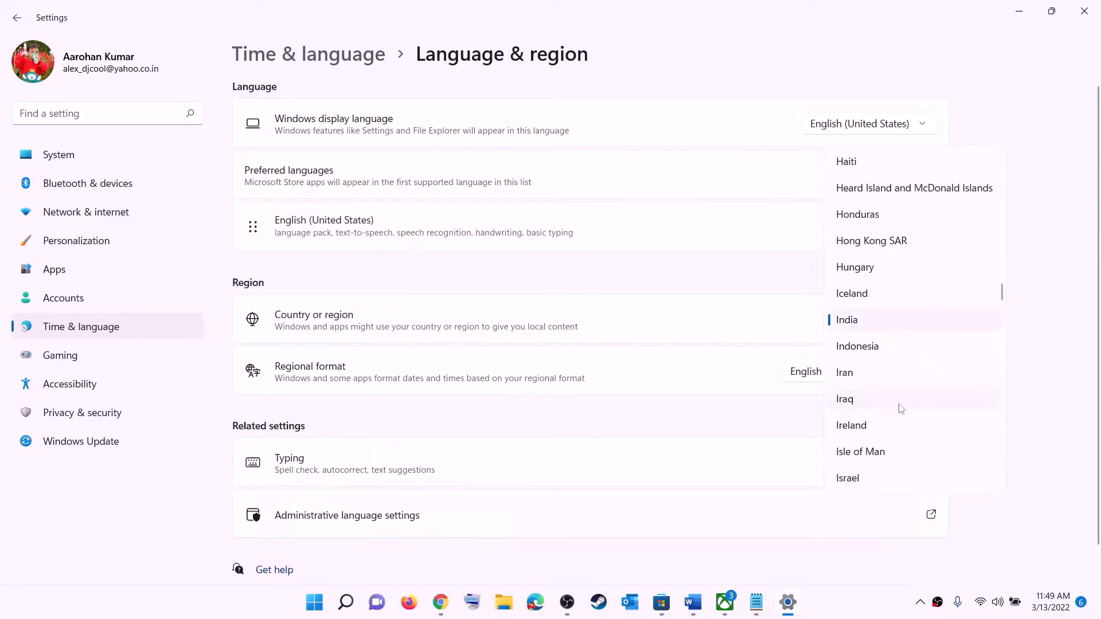
{"action": "left_click", "coordinate": [1062, 214]}
{"action": "left_click", "coordinate": [1084, 11]}
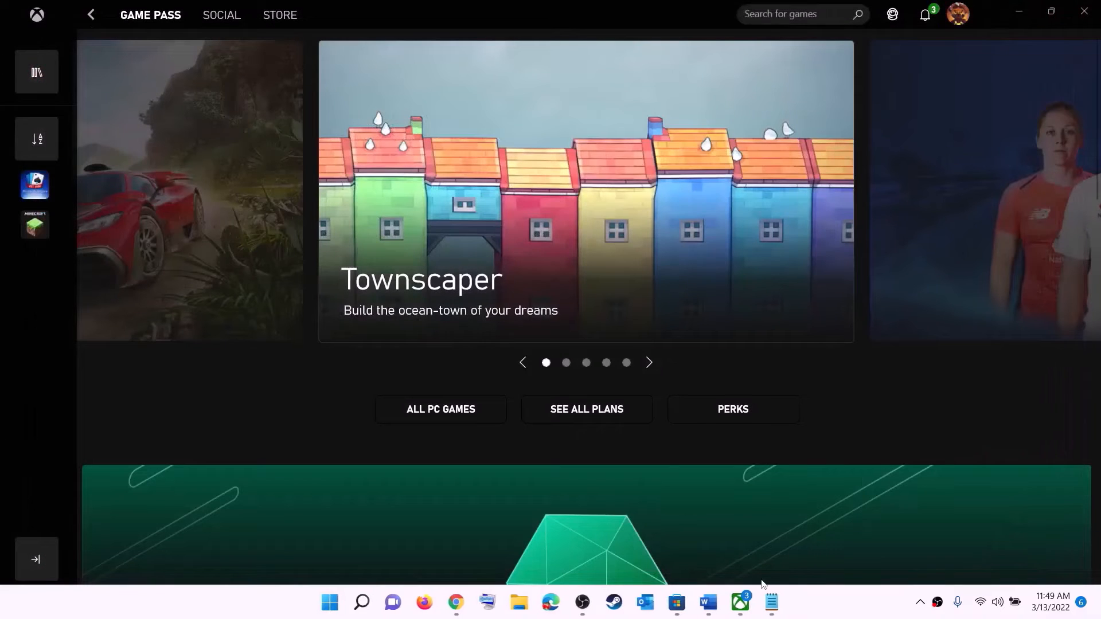
- Return to the Word notes and highlight the Step 2 advice about installing from the Microsoft Store library
{"action": "left_click", "coordinate": [704, 602]}
{"action": "scroll", "coordinate": [231, 256], "scroll_direction": "down", "scroll_amount": 3}
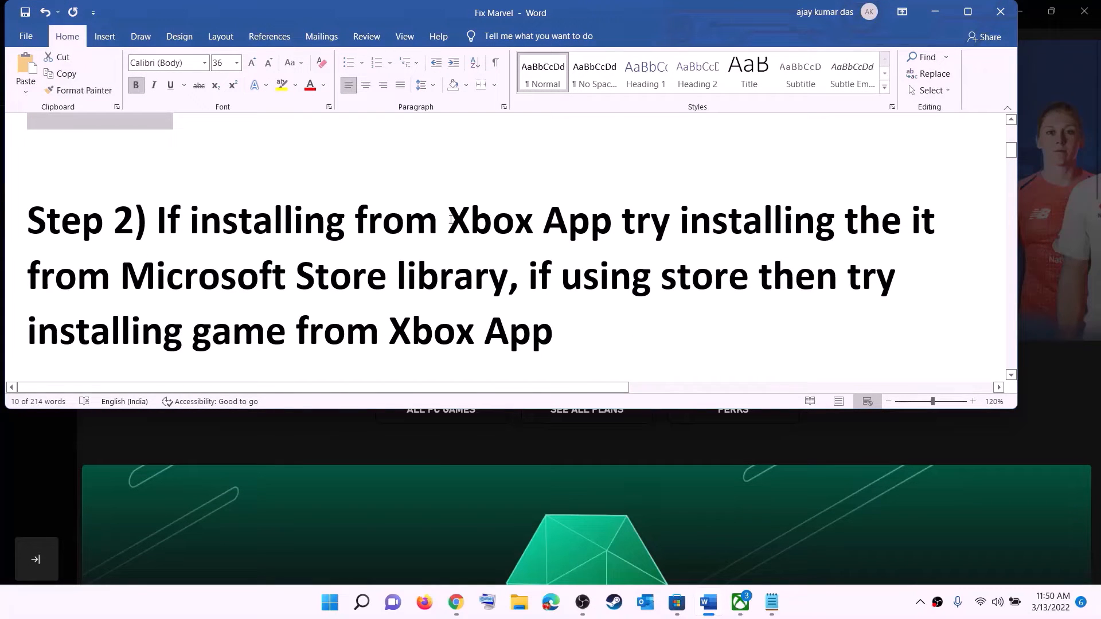
{"action": "left_click_drag", "start_coordinate": [451, 220], "coordinate": [909, 229]}
{"action": "left_click", "coordinate": [671, 223]}
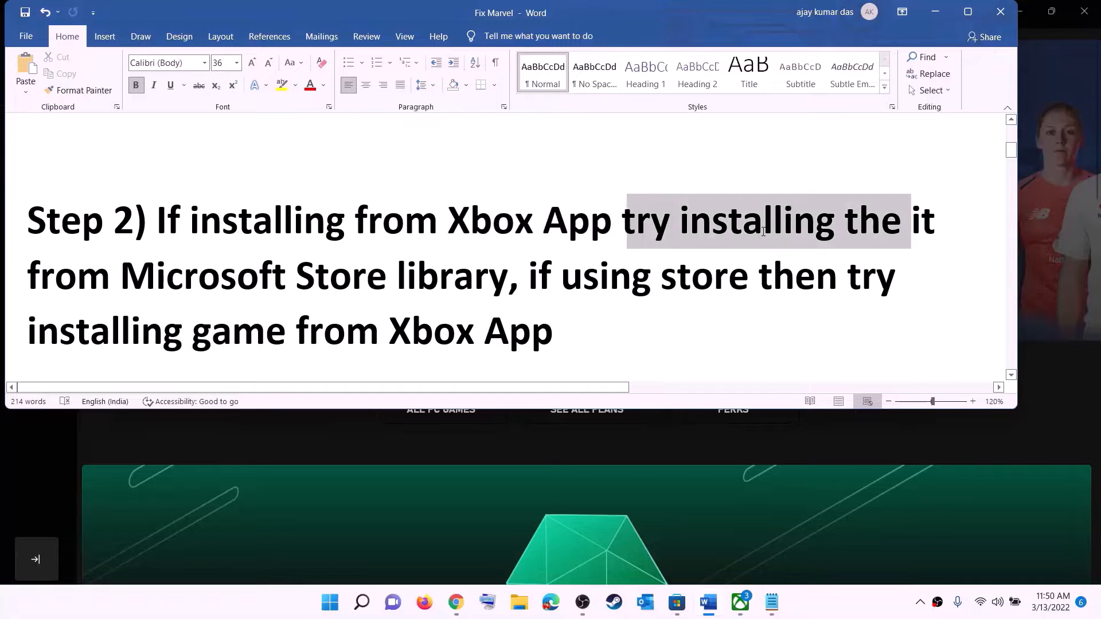
{"action": "left_click_drag", "start_coordinate": [763, 231], "coordinate": [508, 279]}
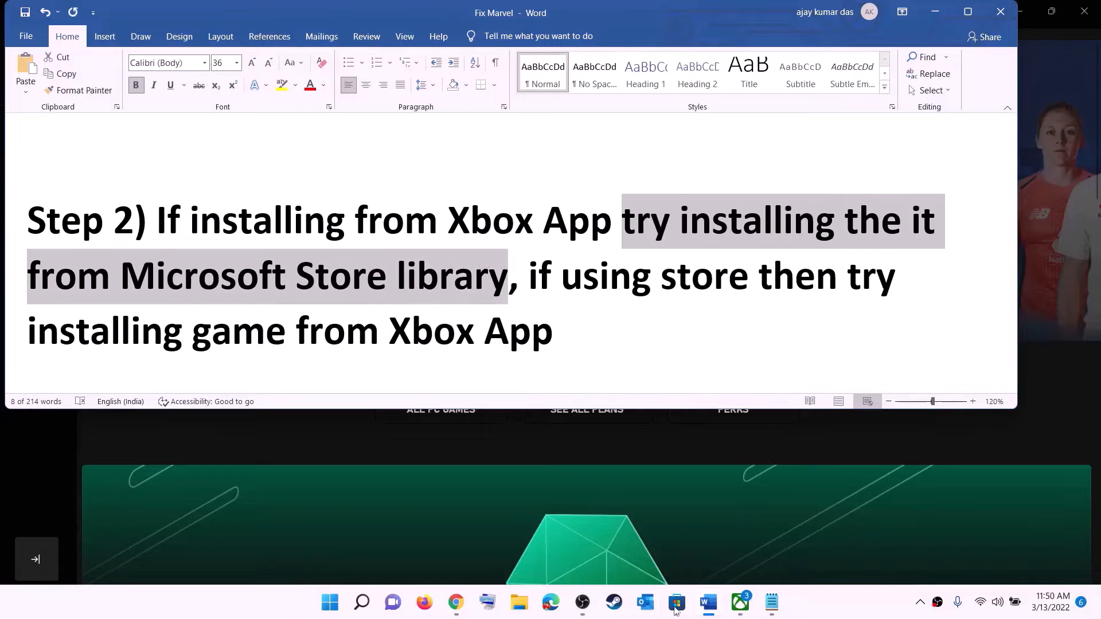
- Open the Microsoft Store library and look through its list of apps and updates for the game
{"action": "left_click", "coordinate": [676, 609]}
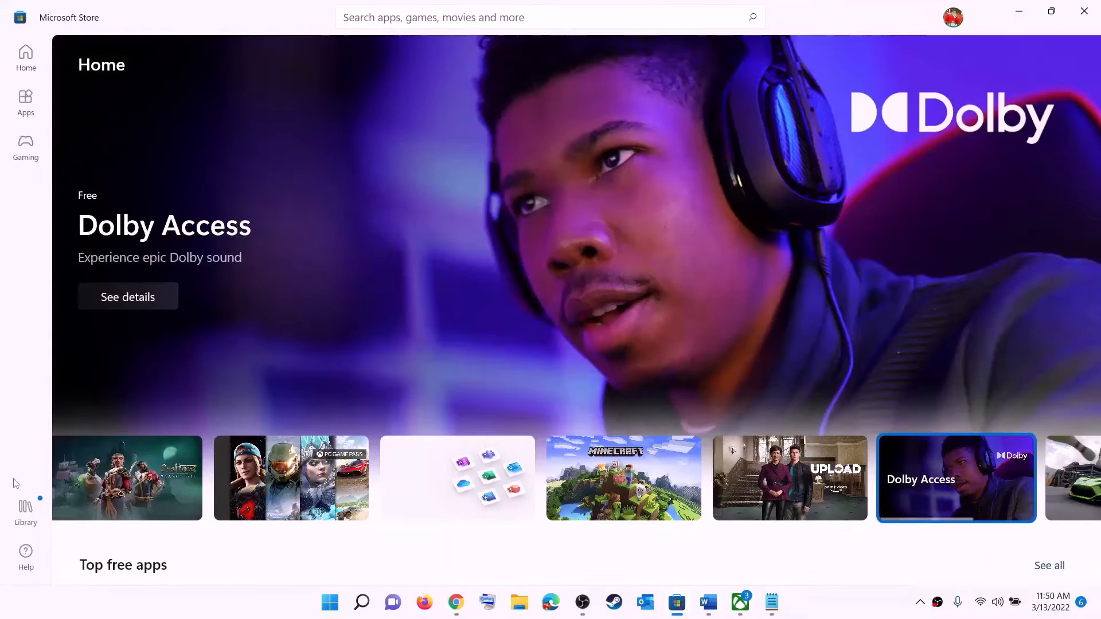
{"action": "left_click", "coordinate": [26, 510]}
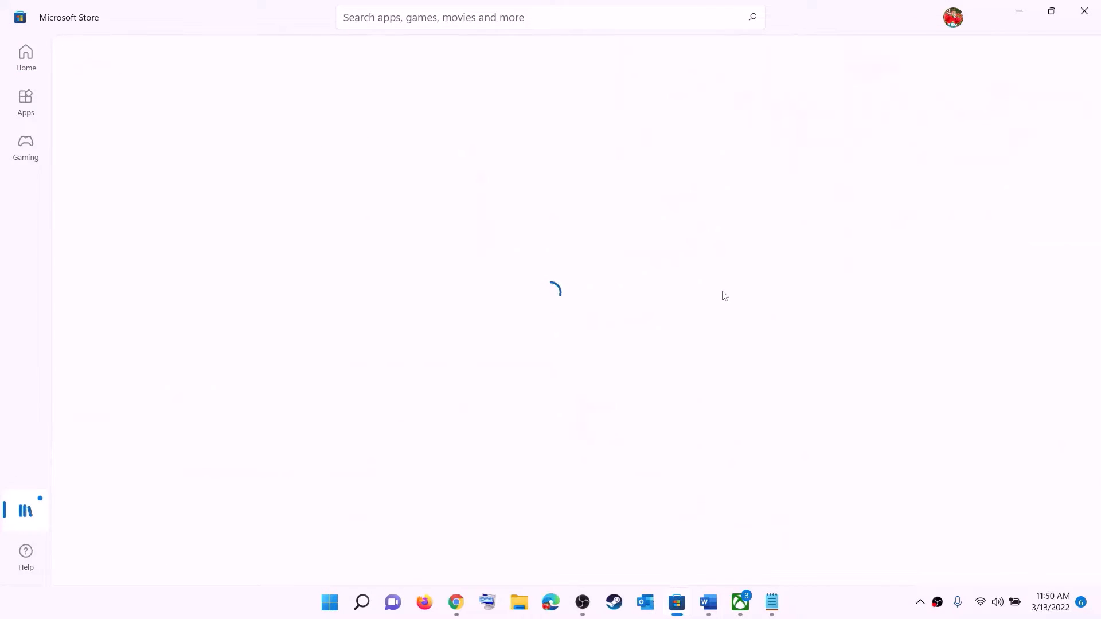
{"action": "scroll", "coordinate": [753, 360], "scroll_direction": "down", "scroll_amount": 1}
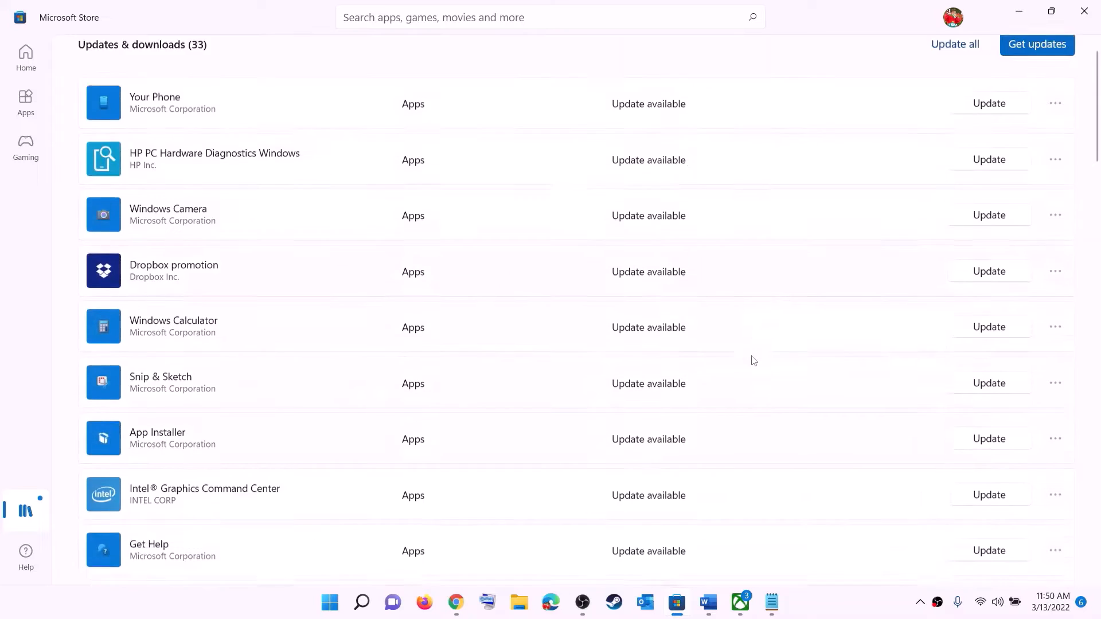
{"action": "scroll", "coordinate": [753, 360], "scroll_direction": "down", "scroll_amount": 8}
{"action": "scroll", "coordinate": [659, 457], "scroll_direction": "up", "scroll_amount": 9}
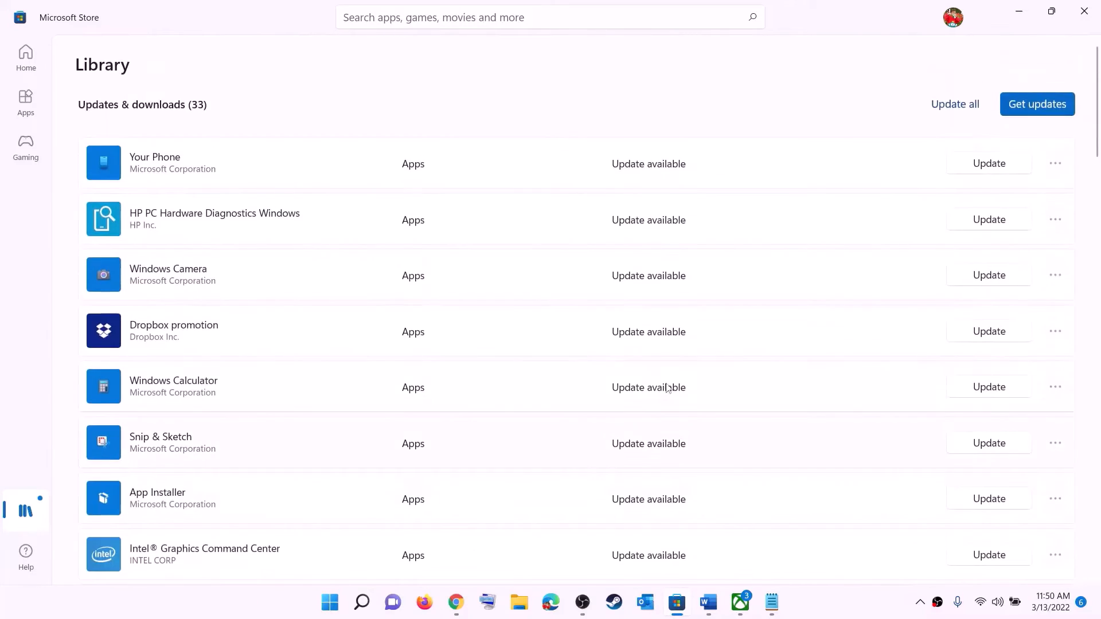
{"action": "scroll", "coordinate": [667, 388], "scroll_direction": "down", "scroll_amount": 20}
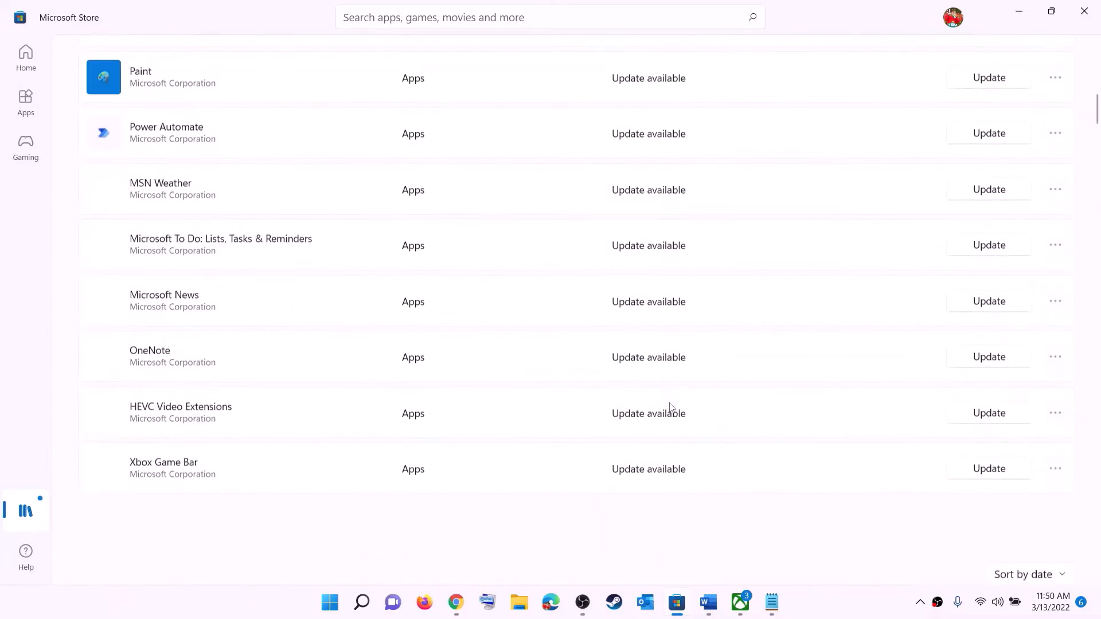
{"action": "scroll", "coordinate": [671, 334], "scroll_direction": "up", "scroll_amount": 20}
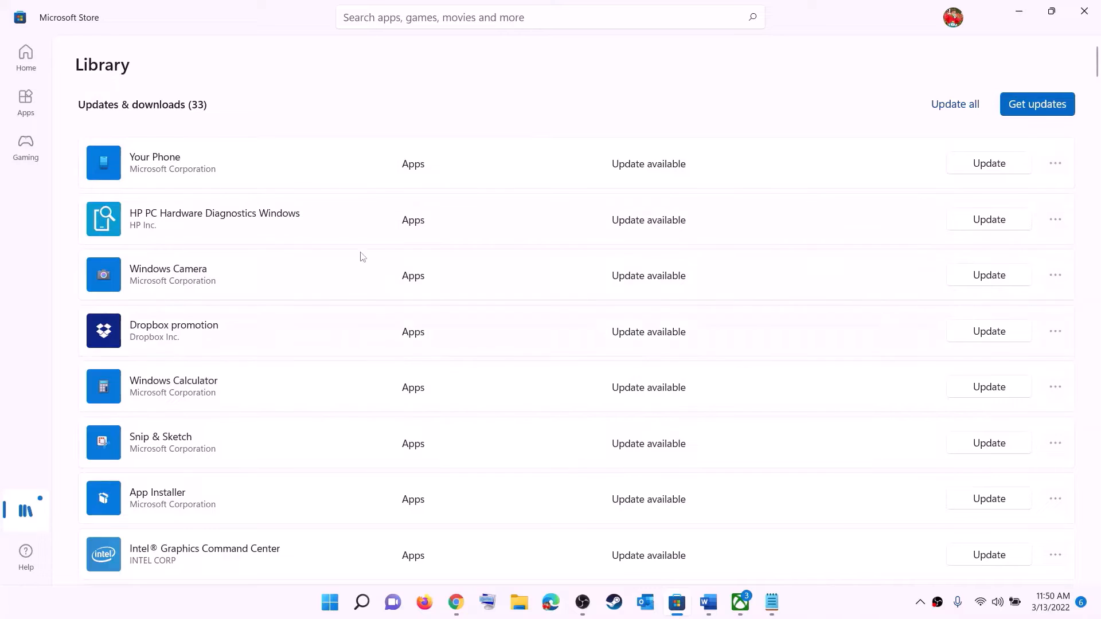
- Go back to the Word notes and highlight the Step 2 advice about installing the game from the Xbox App
{"action": "left_click", "coordinate": [708, 602]}
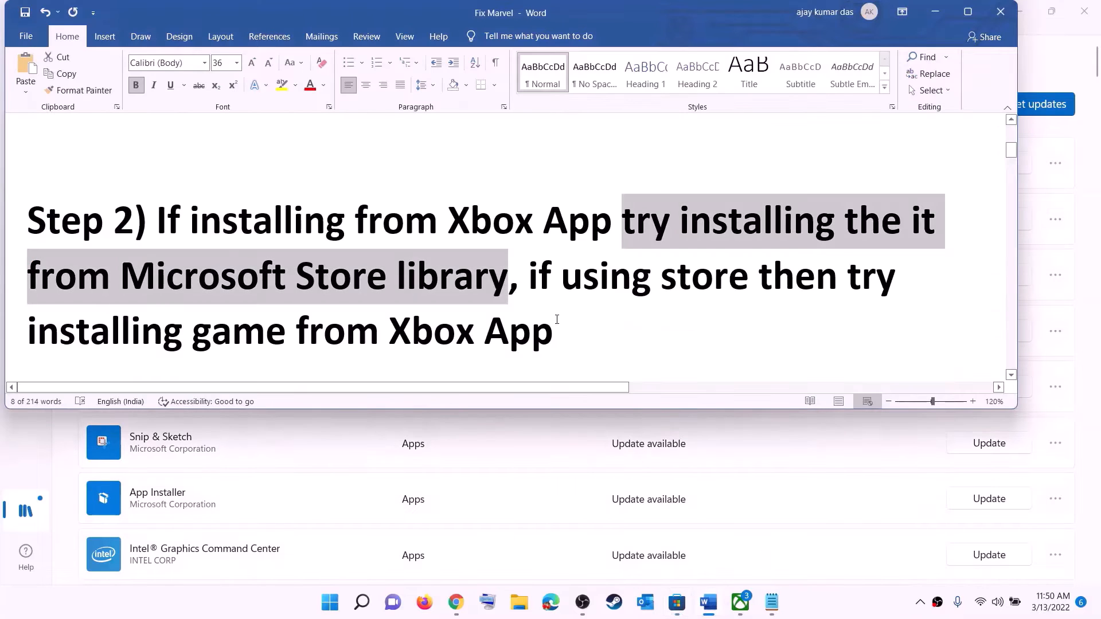
{"action": "left_click", "coordinate": [562, 275]}
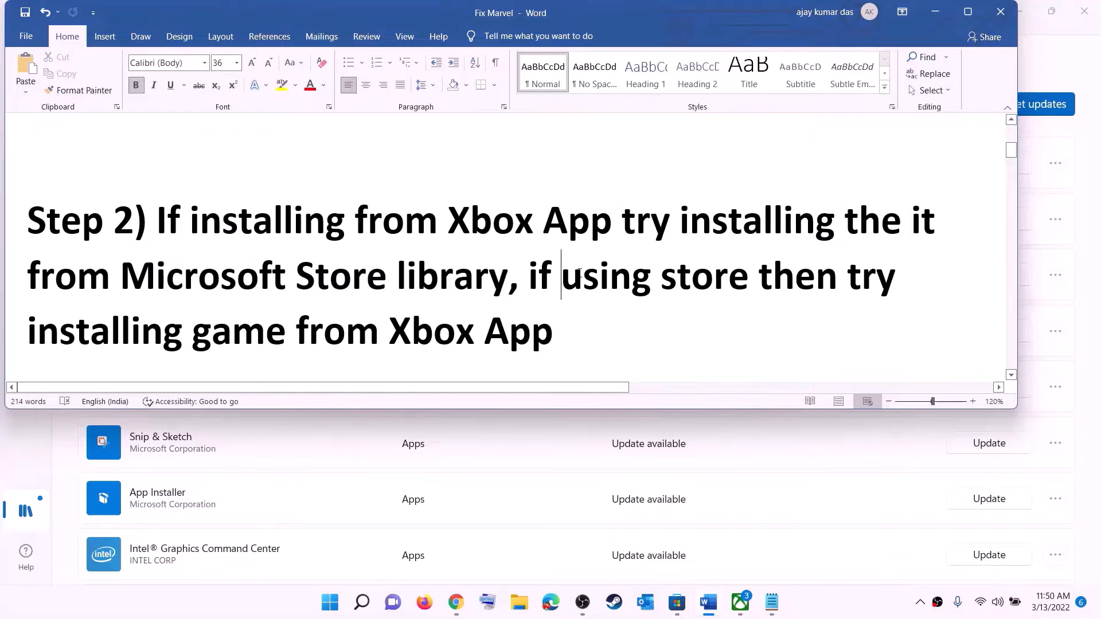
{"action": "left_click_drag", "start_coordinate": [562, 275], "coordinate": [758, 275]}
{"action": "left_click_drag", "start_coordinate": [173, 317], "coordinate": [565, 320]}
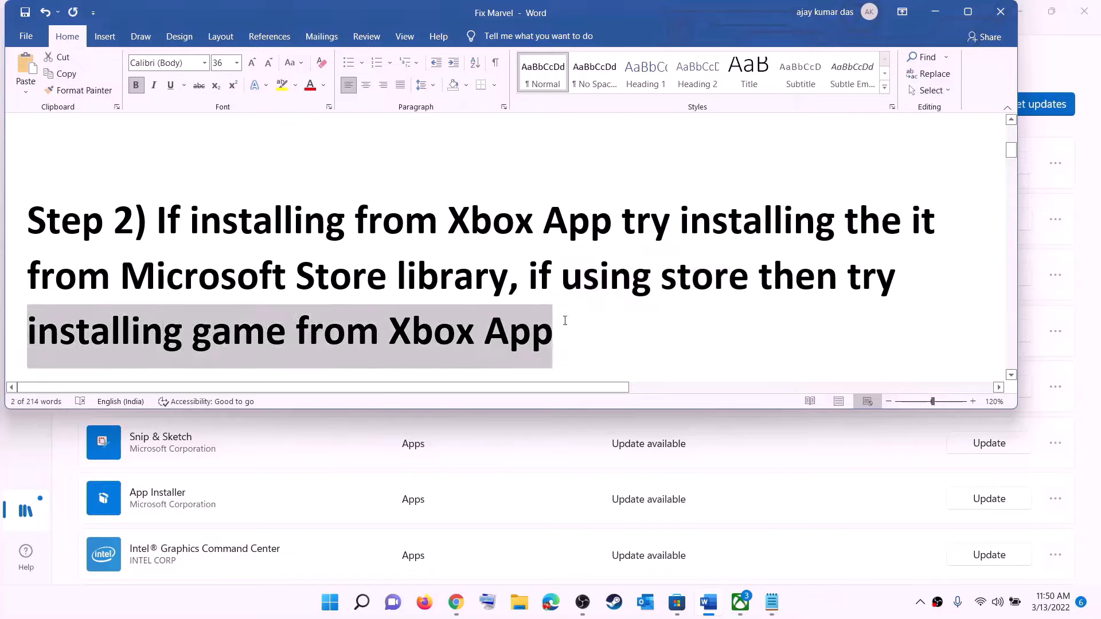
- Bring up the game search in the Xbox app, and return to the Word notes to move on to Step 3
{"action": "left_click", "coordinate": [740, 602]}
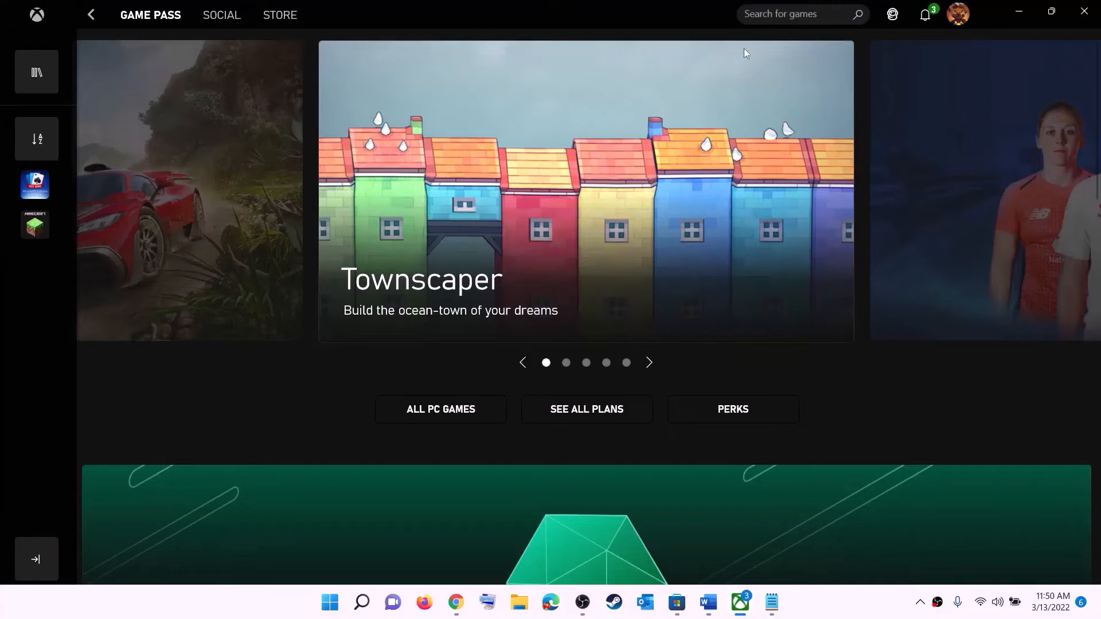
{"action": "left_click", "coordinate": [777, 14]}
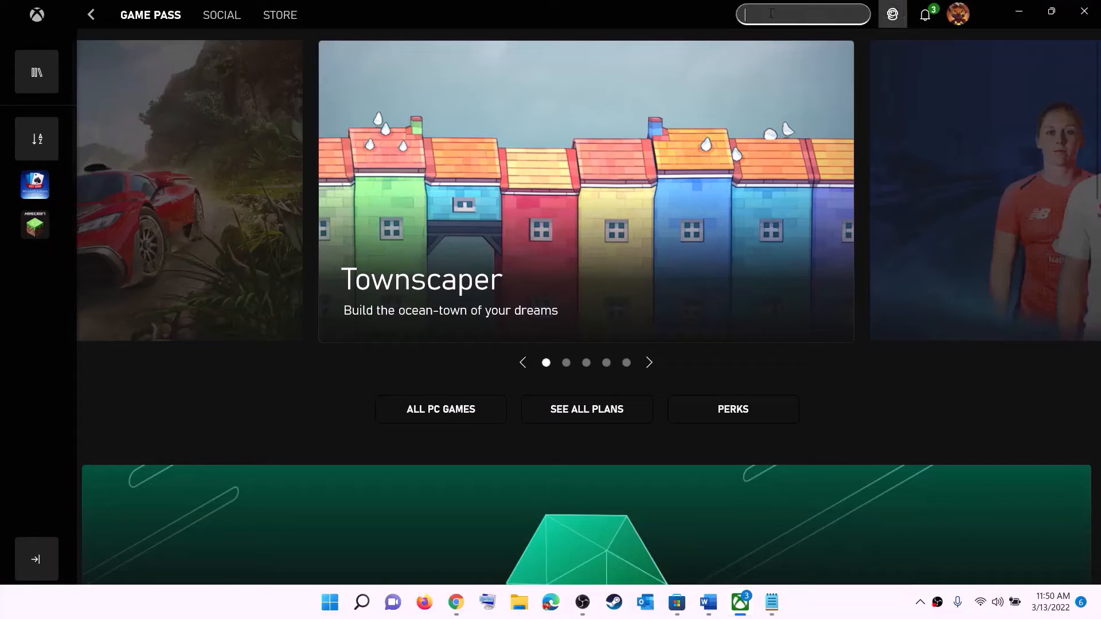
{"action": "left_click", "coordinate": [1019, 12]}
{"action": "left_click", "coordinate": [583, 270]}
{"action": "scroll", "coordinate": [344, 287], "scroll_direction": "down", "scroll_amount": 5}
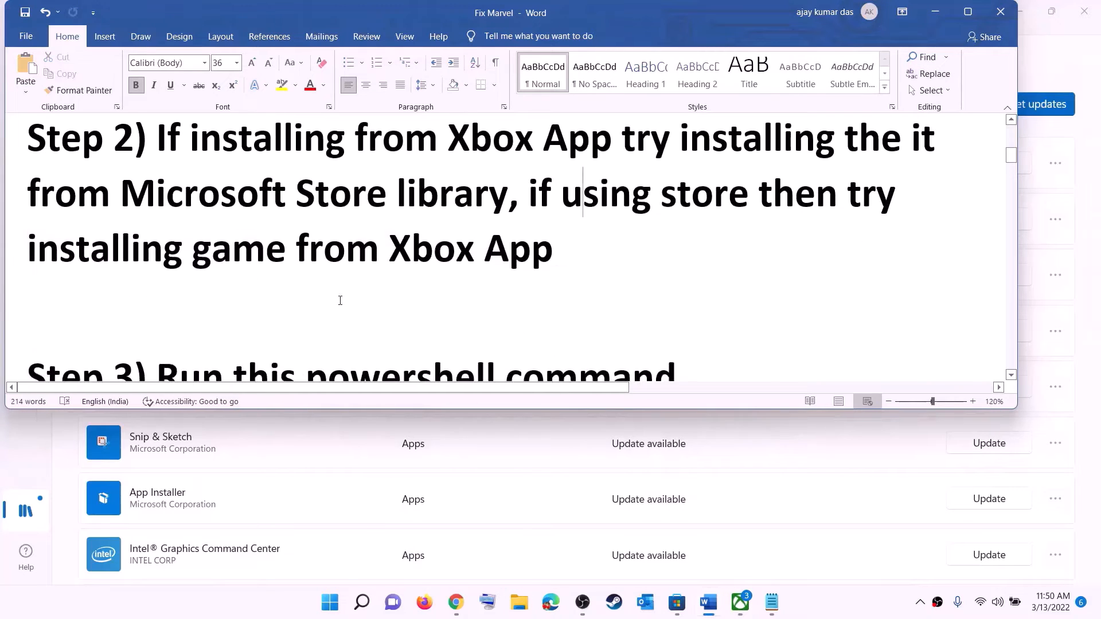
- Copy the full Get-AppxPackage PowerShell command under Step 3 of the Word notes
{"action": "scroll", "coordinate": [349, 272], "scroll_direction": "down", "scroll_amount": 1}
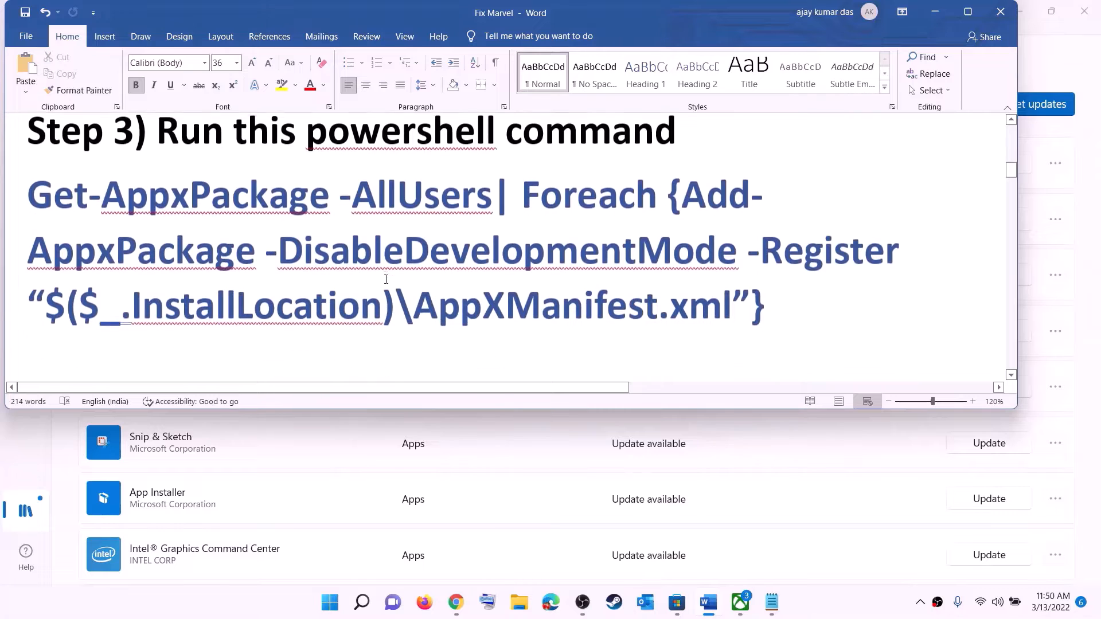
{"action": "left_click_drag", "start_coordinate": [769, 307], "coordinate": [27, 196]}
{"action": "right_click", "coordinate": [153, 225]}
{"action": "left_click", "coordinate": [187, 252]}
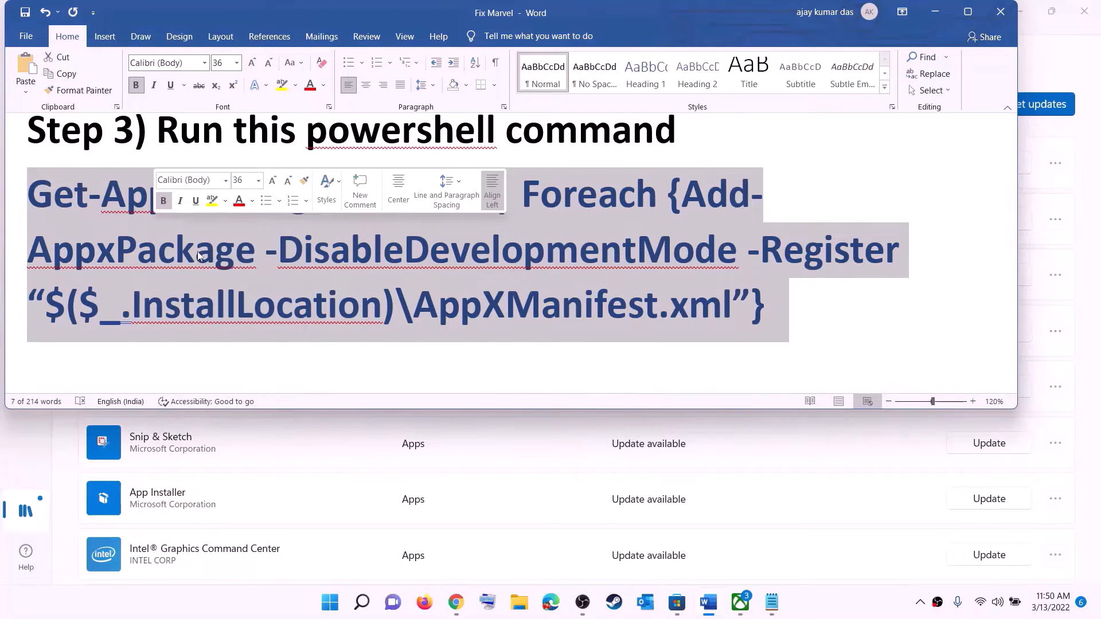
- Search for Windows PowerShell, run it as administrator and allow it to make changes to the device
{"action": "left_click", "coordinate": [330, 602]}
{"action": "type", "text": "powers"}
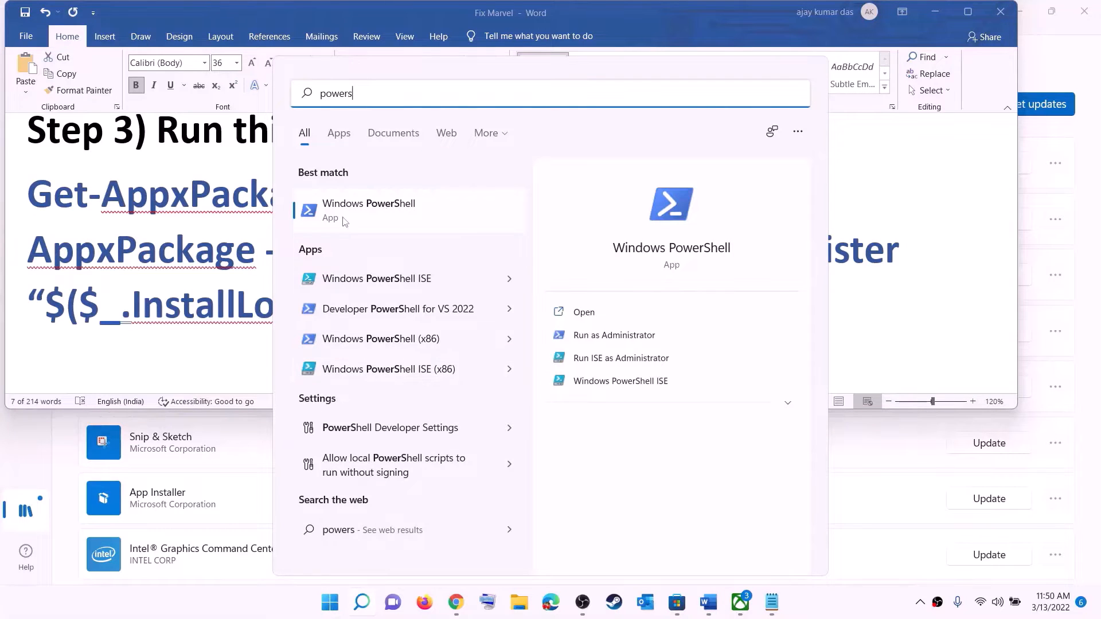
{"action": "right_click", "coordinate": [383, 214]}
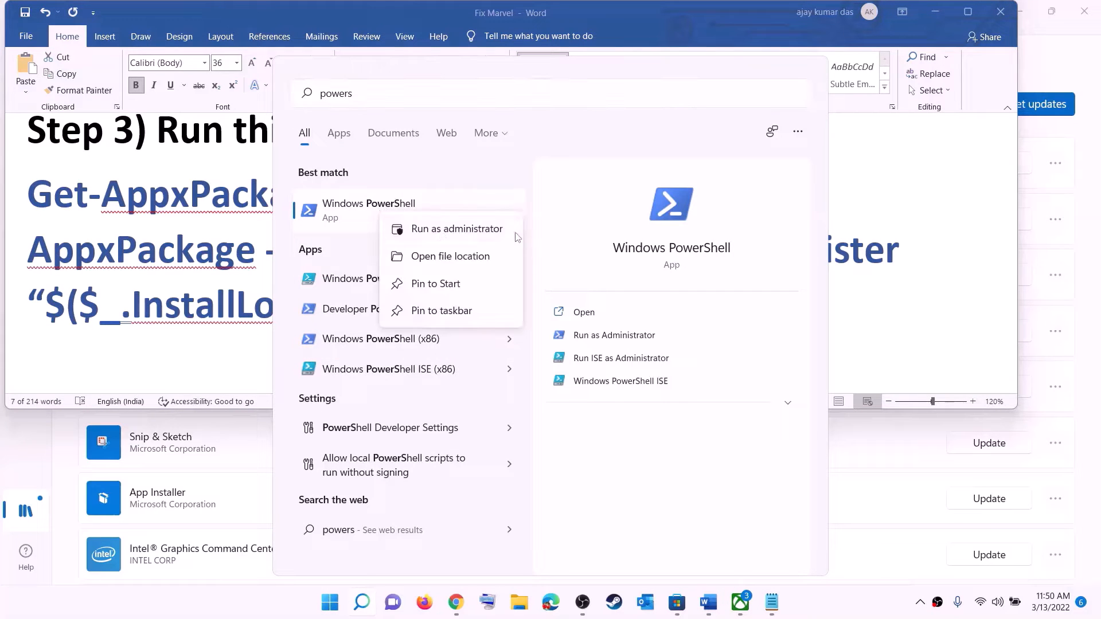
{"action": "left_click", "coordinate": [489, 238]}
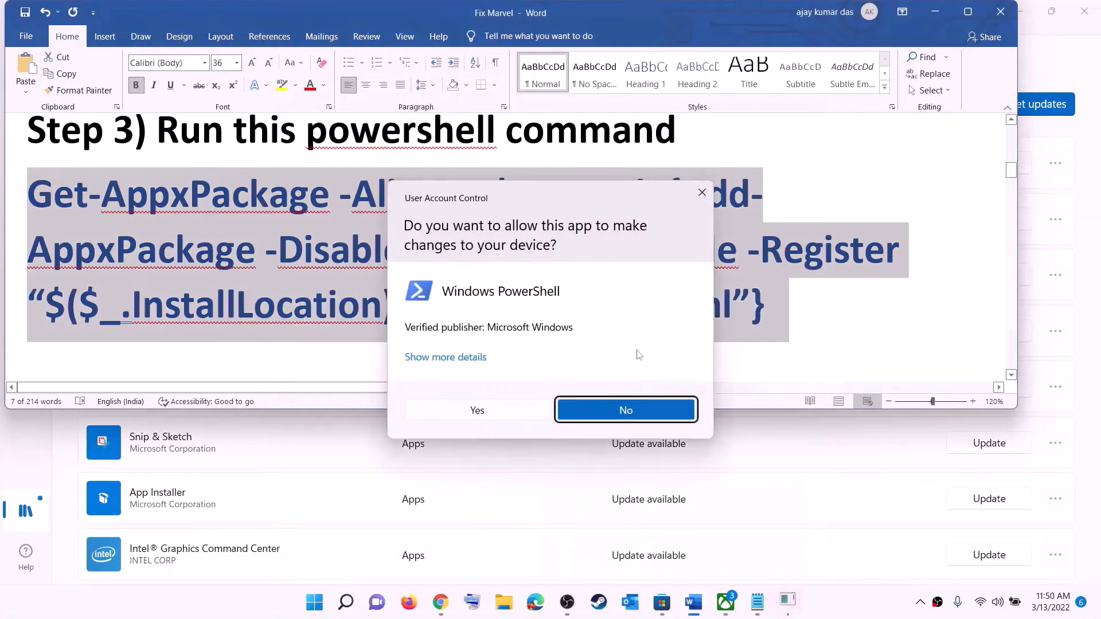
{"action": "left_click", "coordinate": [501, 416]}
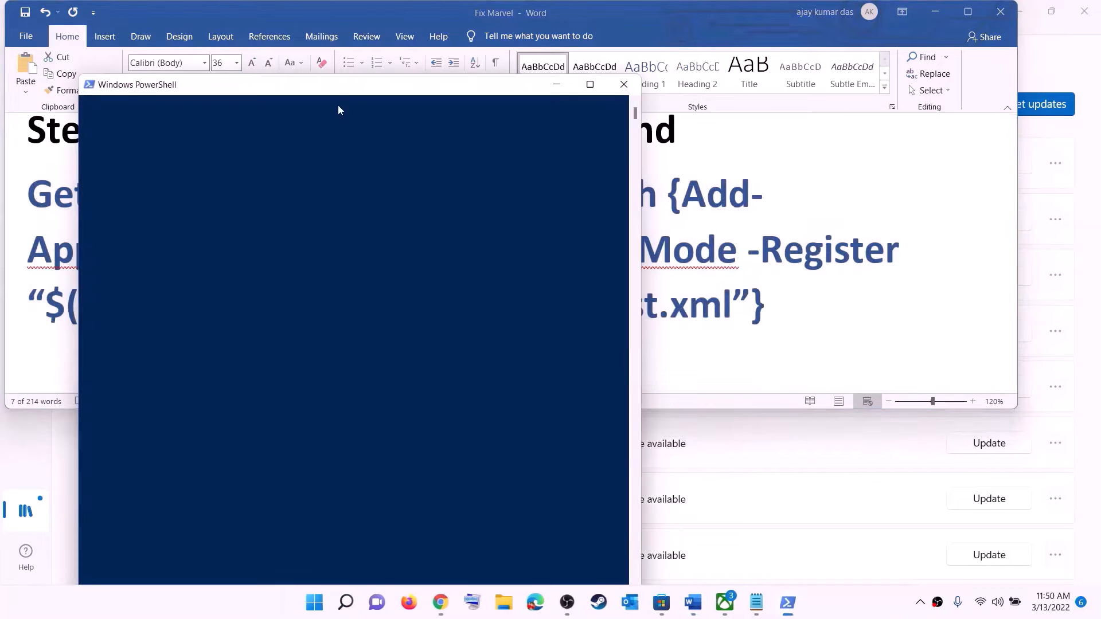
- Paste and run the copied Get-AppxPackage command in the administrator PowerShell window, and close the window
{"action": "right_click", "coordinate": [458, 228]}
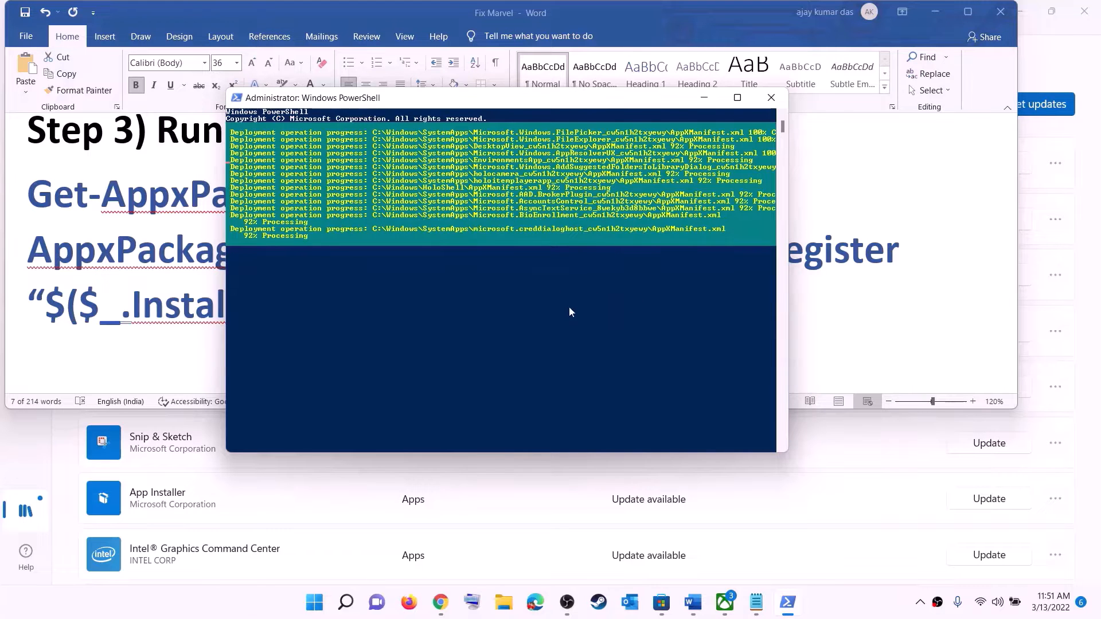
{"action": "left_click", "coordinate": [833, 606]}
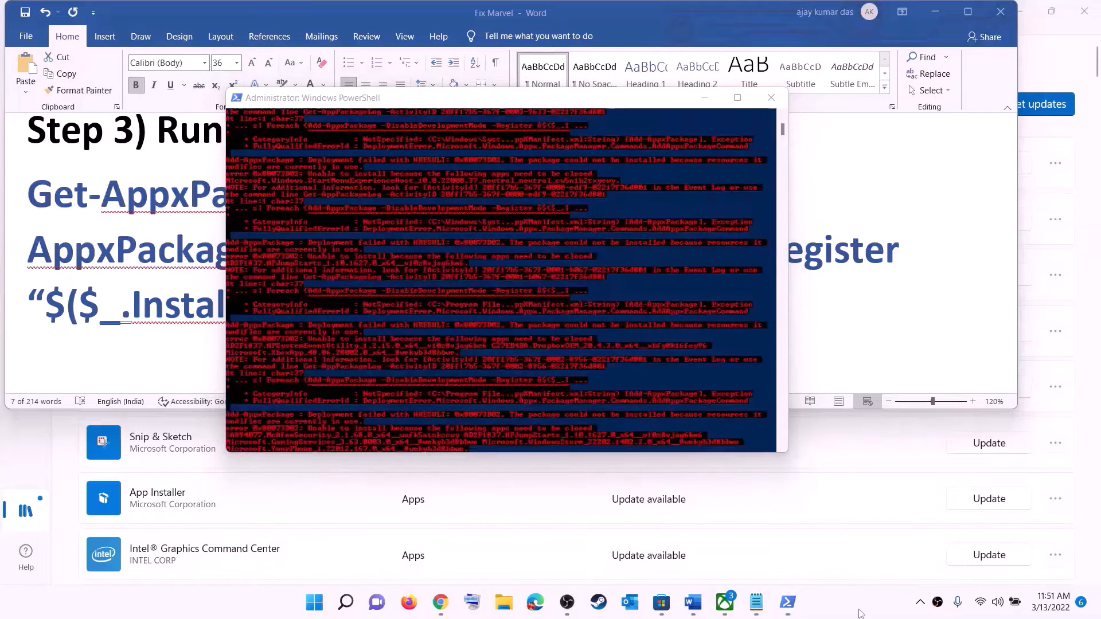
{"action": "left_click", "coordinate": [771, 97]}
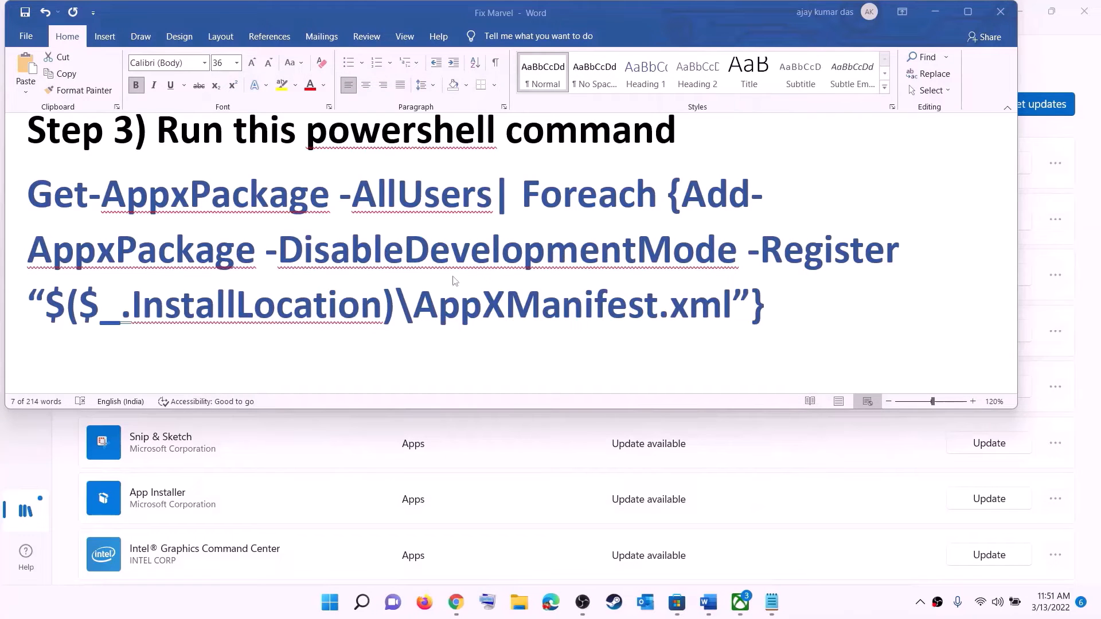
- Go to Step 4 in the Word notes and set the Microsoft Store cache path to font size 14
{"action": "scroll", "coordinate": [401, 241], "scroll_direction": "down", "scroll_amount": 5}
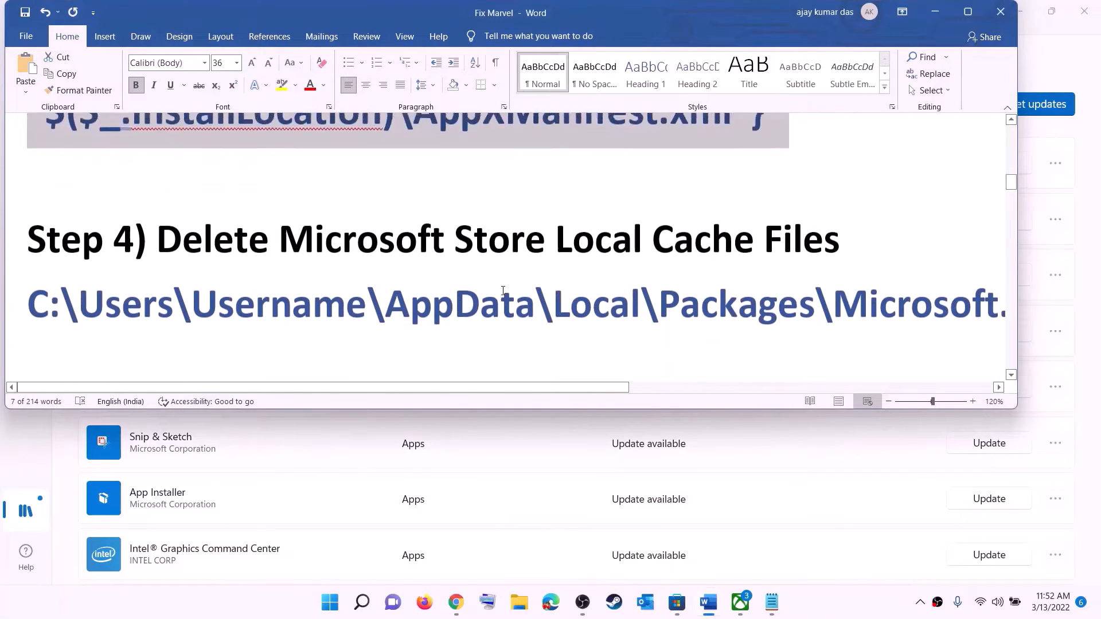
{"action": "scroll", "coordinate": [380, 208], "scroll_direction": "up", "scroll_amount": 1}
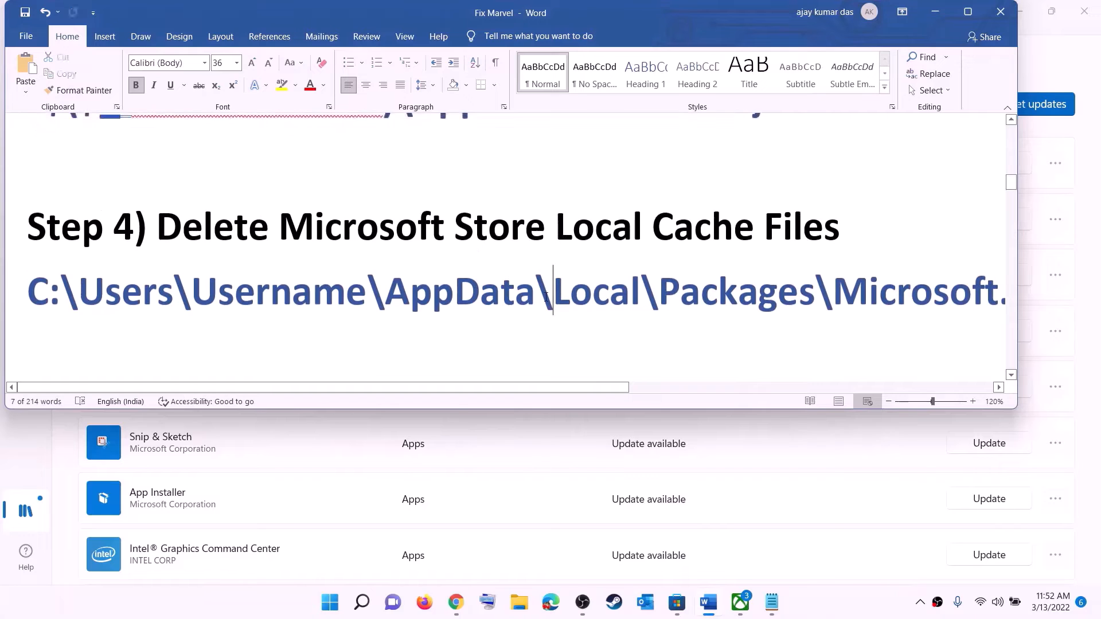
{"action": "triple_click", "coordinate": [546, 299]}
{"action": "left_click", "coordinate": [237, 63]}
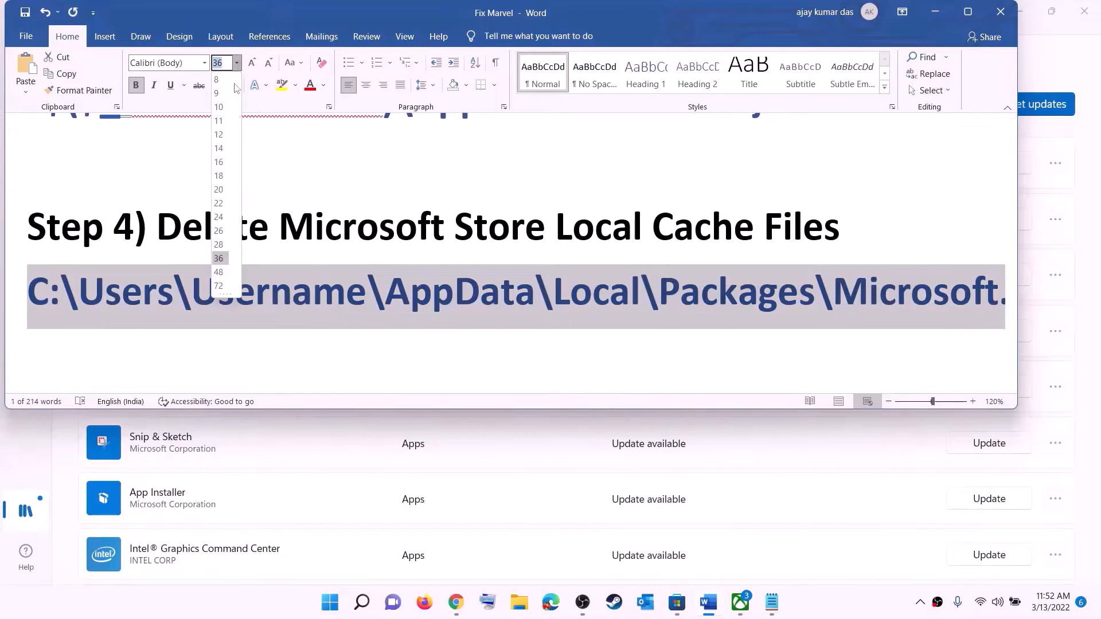
{"action": "left_click", "coordinate": [219, 148]}
{"action": "left_click", "coordinate": [543, 276]}
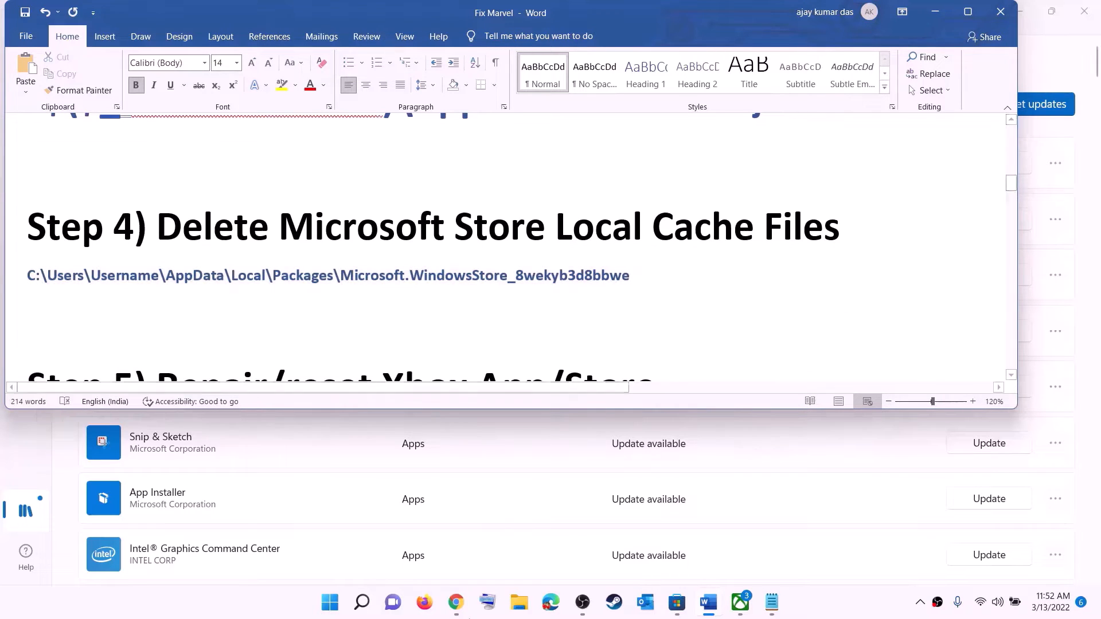
- Switch to File Explorer and open the current user's profile folder under C:\Users
{"action": "left_click", "coordinate": [518, 602]}
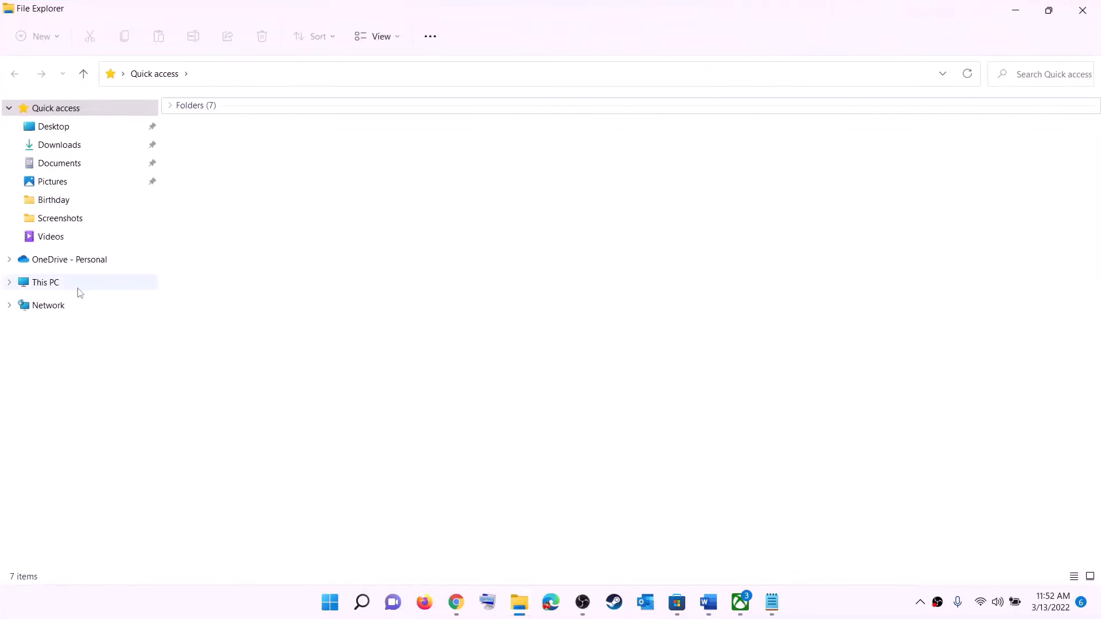
{"action": "left_click", "coordinate": [56, 285]}
{"action": "double_click", "coordinate": [253, 240]}
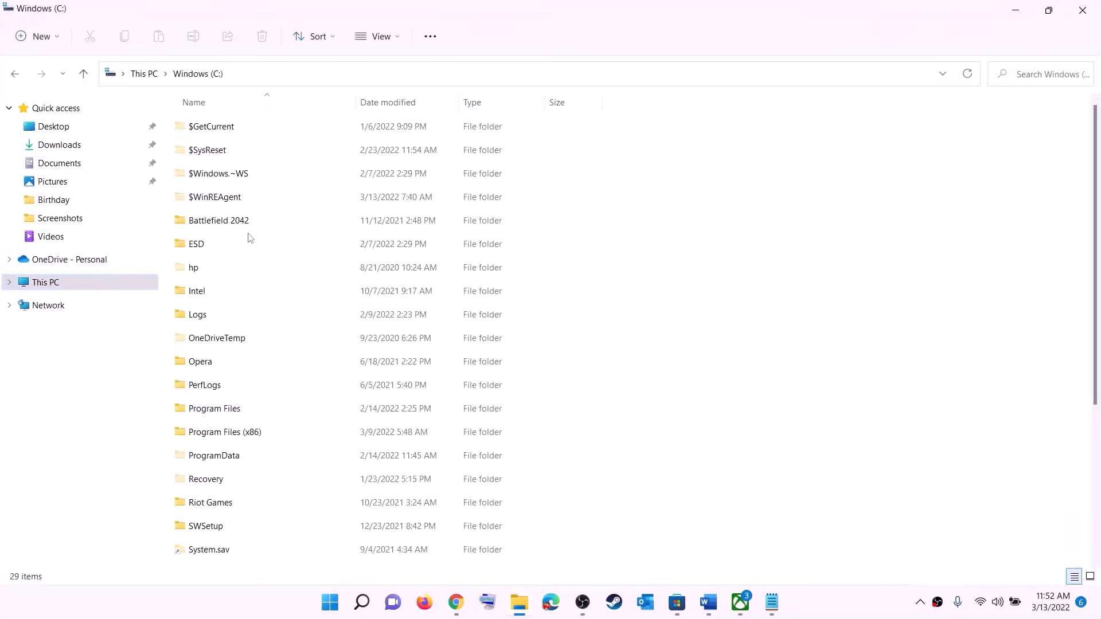
{"action": "scroll", "coordinate": [285, 348], "scroll_direction": "down", "scroll_amount": 4}
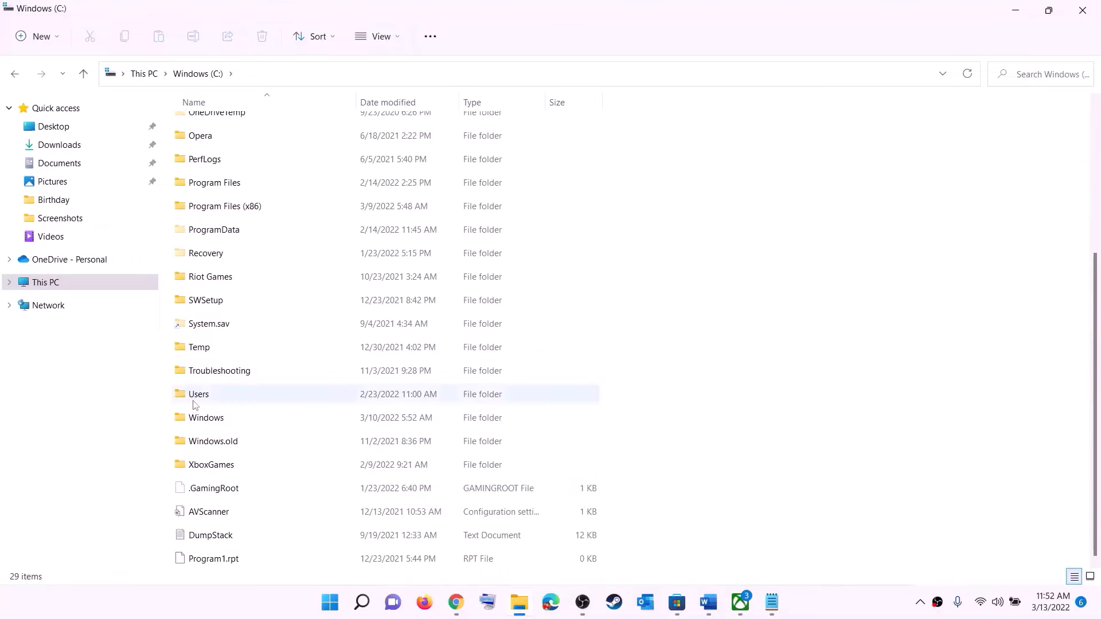
{"action": "left_click", "coordinate": [228, 396]}
{"action": "double_click", "coordinate": [238, 398]}
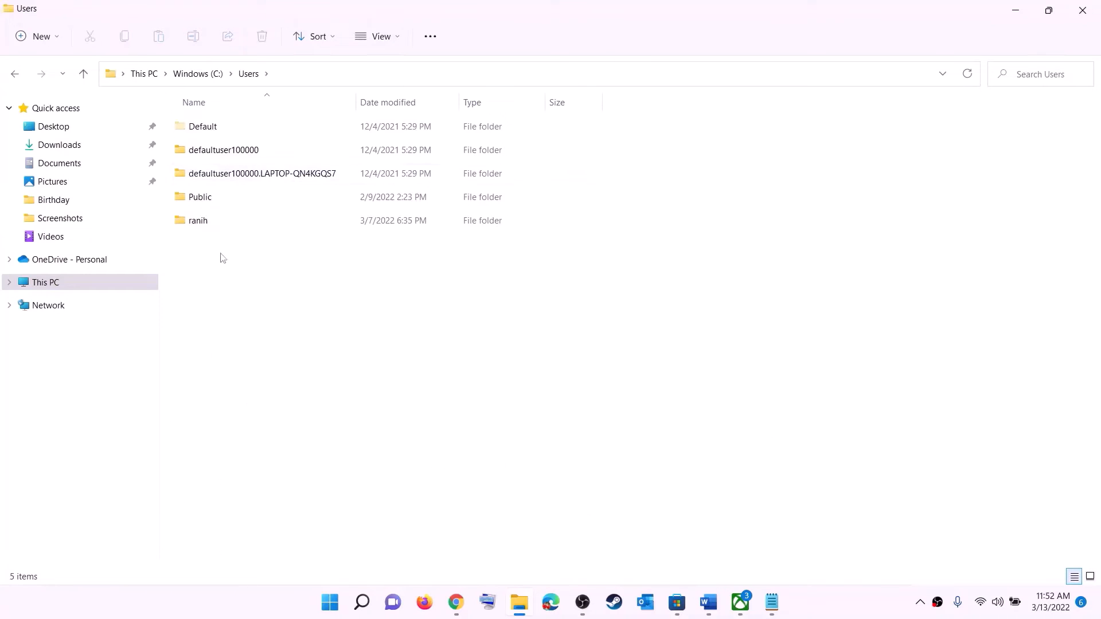
{"action": "double_click", "coordinate": [208, 226]}
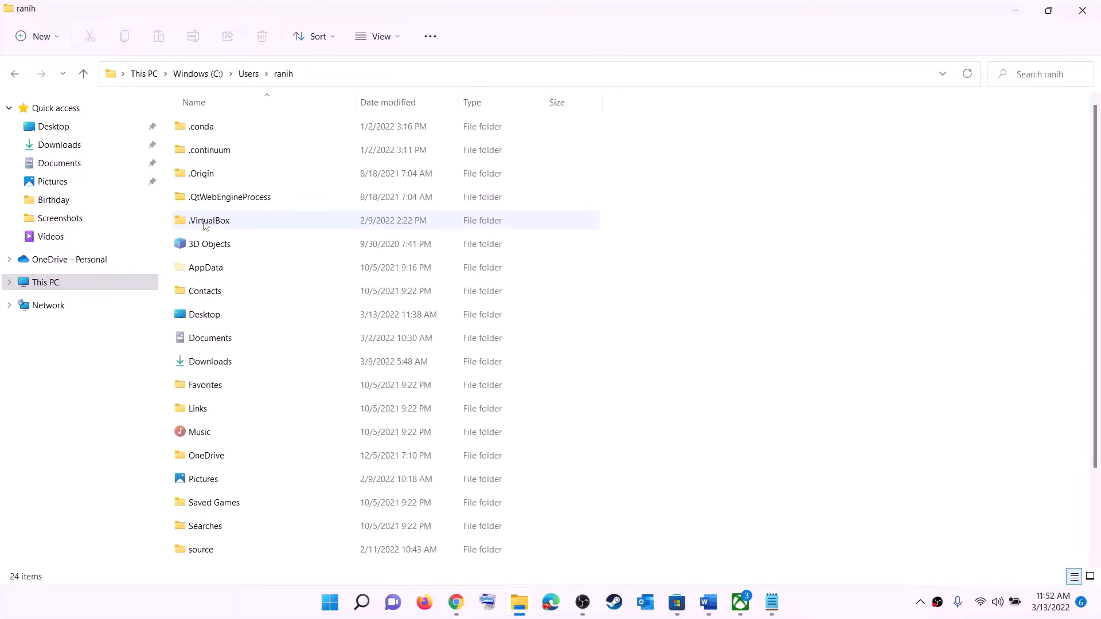
- Check in File Explorer's view settings whether hidden items are shown, so that the AppData folder can be found
{"action": "left_click", "coordinate": [199, 270]}
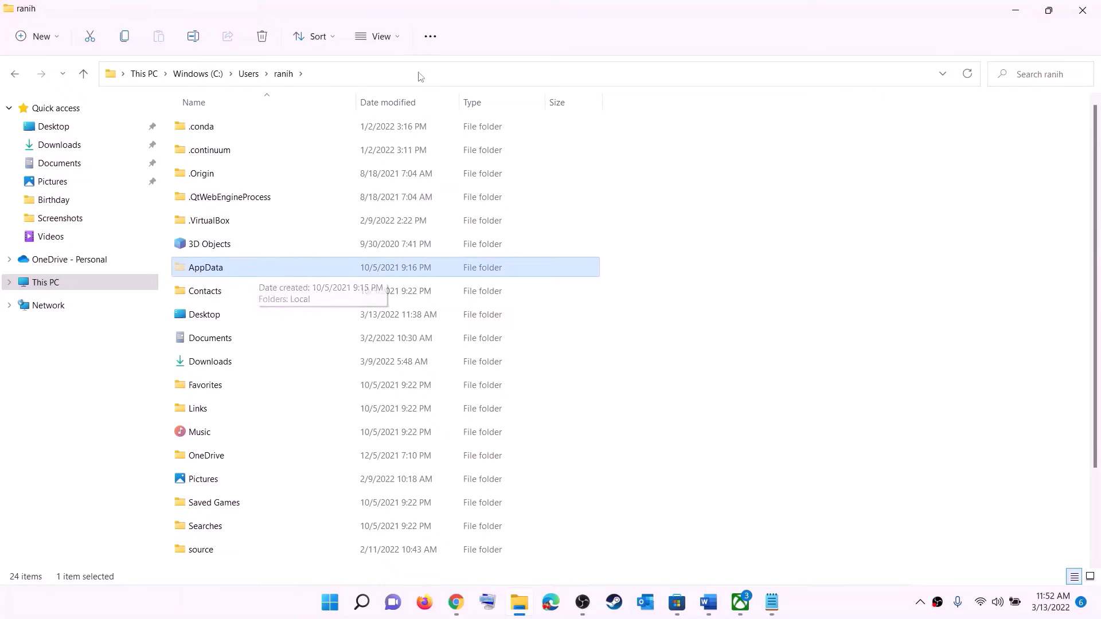
{"action": "left_click", "coordinate": [399, 36]}
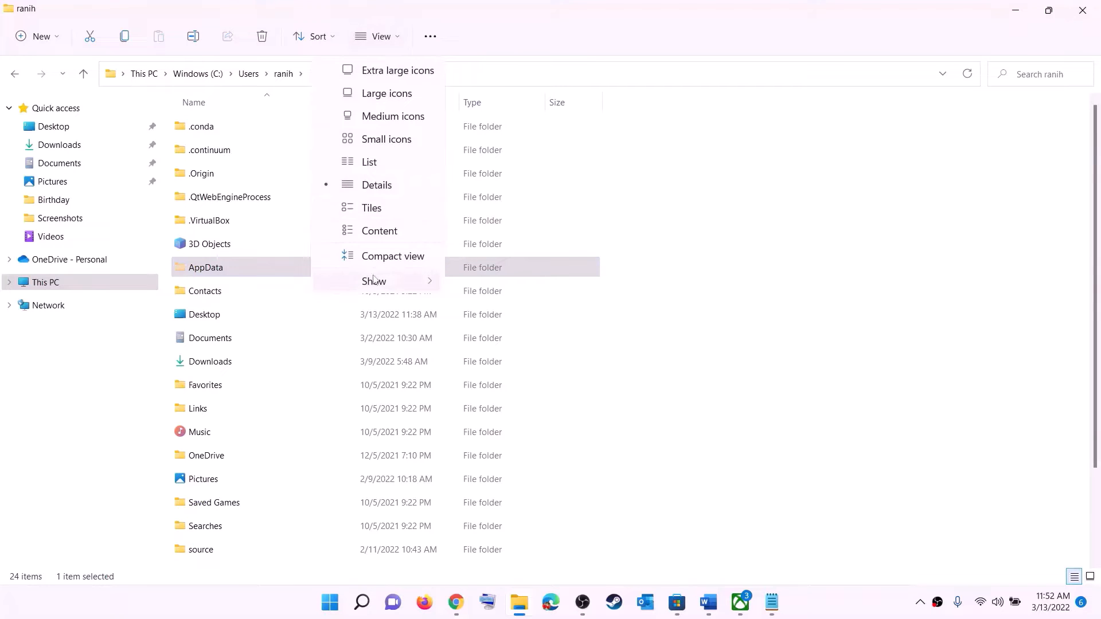
{"action": "mouse_move", "coordinate": [406, 280]}
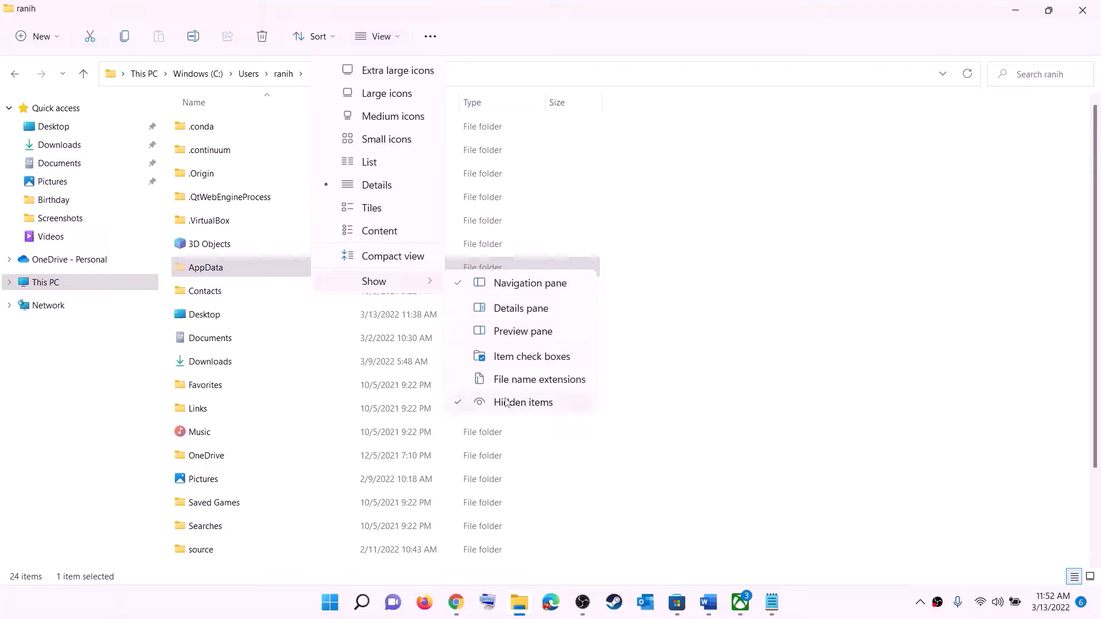
{"action": "left_click", "coordinate": [221, 271]}
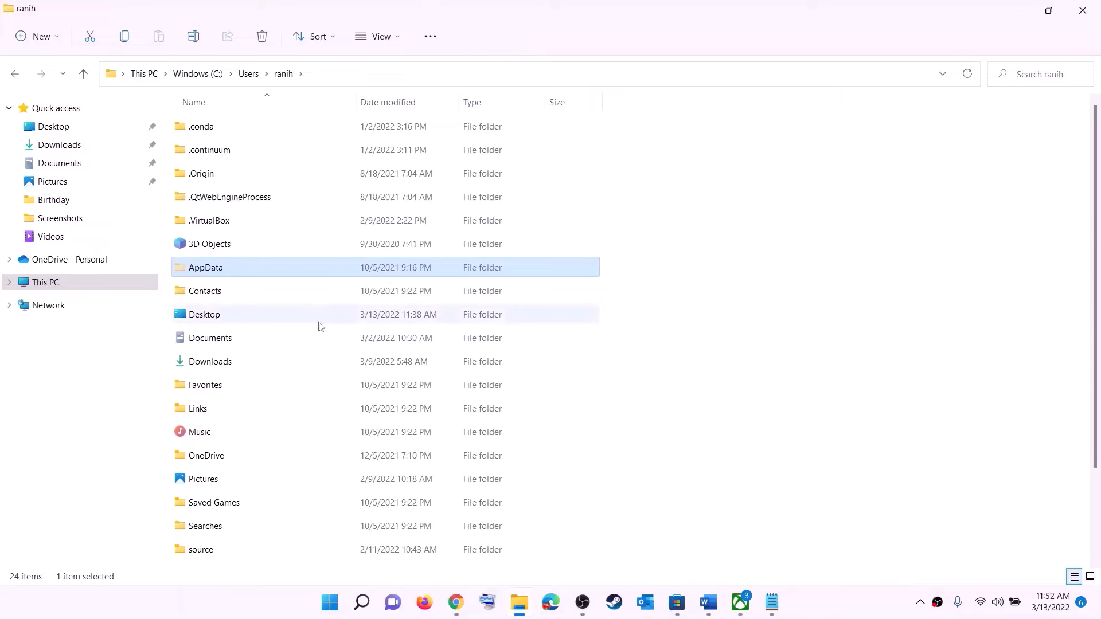
- Open the AppData folder and go through Local into the Packages folder
{"action": "left_click", "coordinate": [212, 268]}
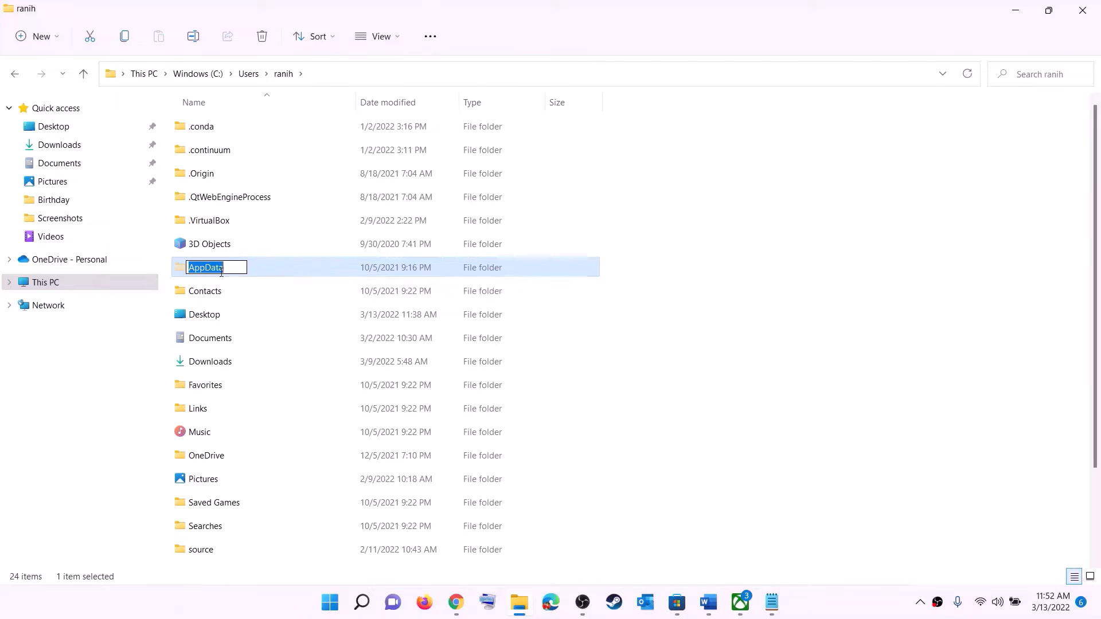
{"action": "left_click", "coordinate": [268, 267]}
{"action": "double_click", "coordinate": [251, 273]}
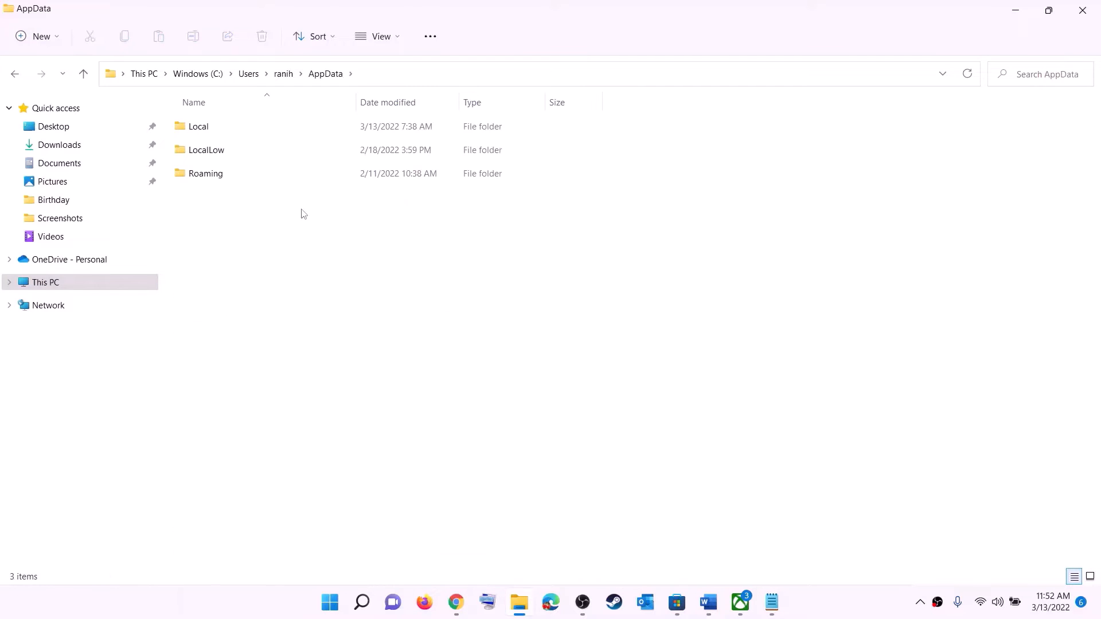
{"action": "left_click", "coordinate": [210, 129]}
{"action": "double_click", "coordinate": [221, 124]}
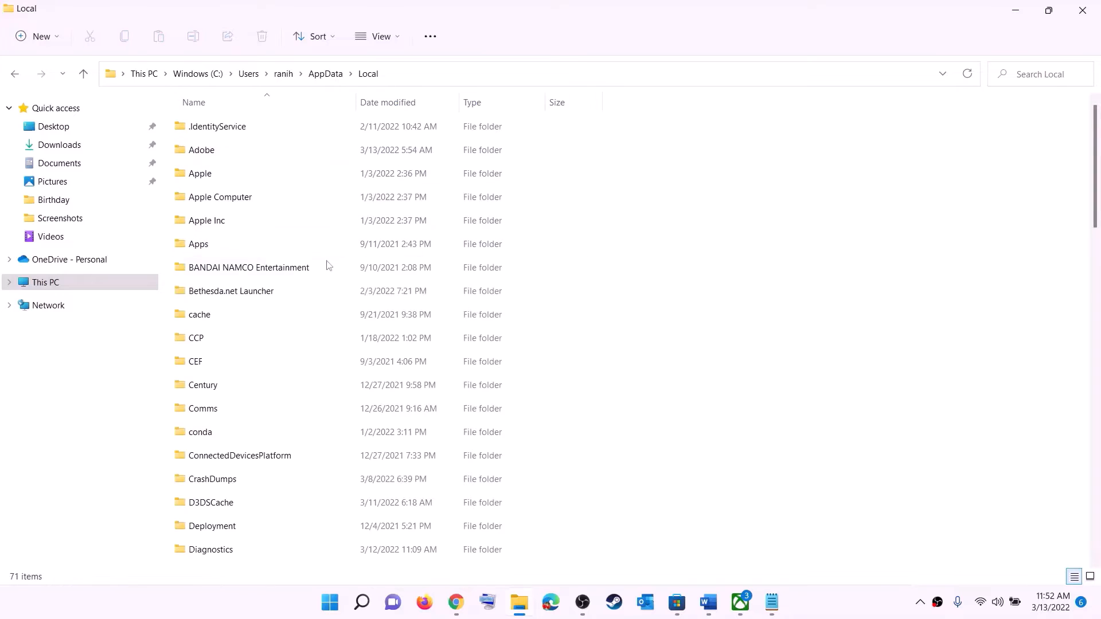
{"action": "left_click", "coordinate": [251, 272]}
{"action": "key", "text": "p"}
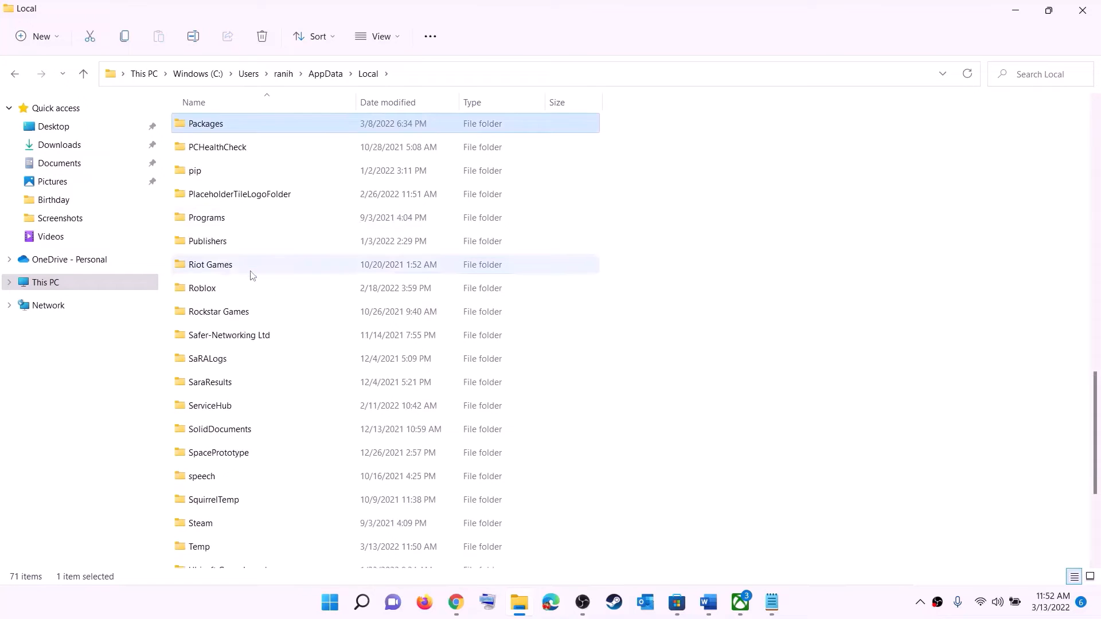
{"action": "left_click", "coordinate": [222, 122]}
{"action": "left_click", "coordinate": [256, 120]}
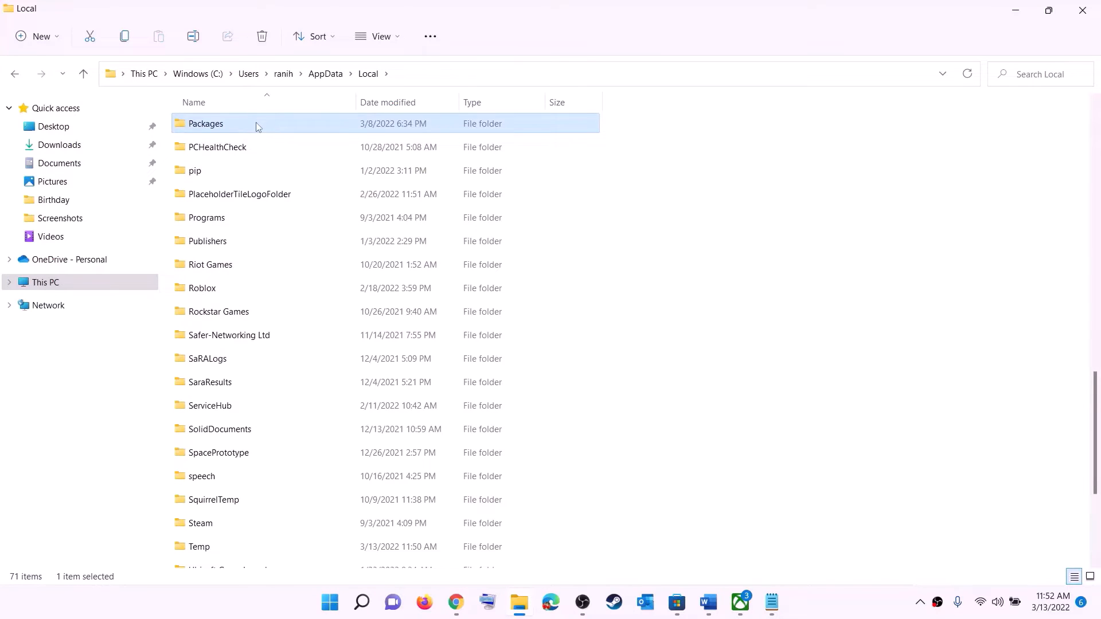
{"action": "double_click", "coordinate": [256, 122]}
- Find the Microsoft.WindowsStore_8wekyb3d8bbwe folder in Packages and open it
{"action": "scroll", "coordinate": [323, 346], "scroll_direction": "down", "scroll_amount": 5}
{"action": "scroll", "coordinate": [333, 367], "scroll_direction": "down", "scroll_amount": 13}
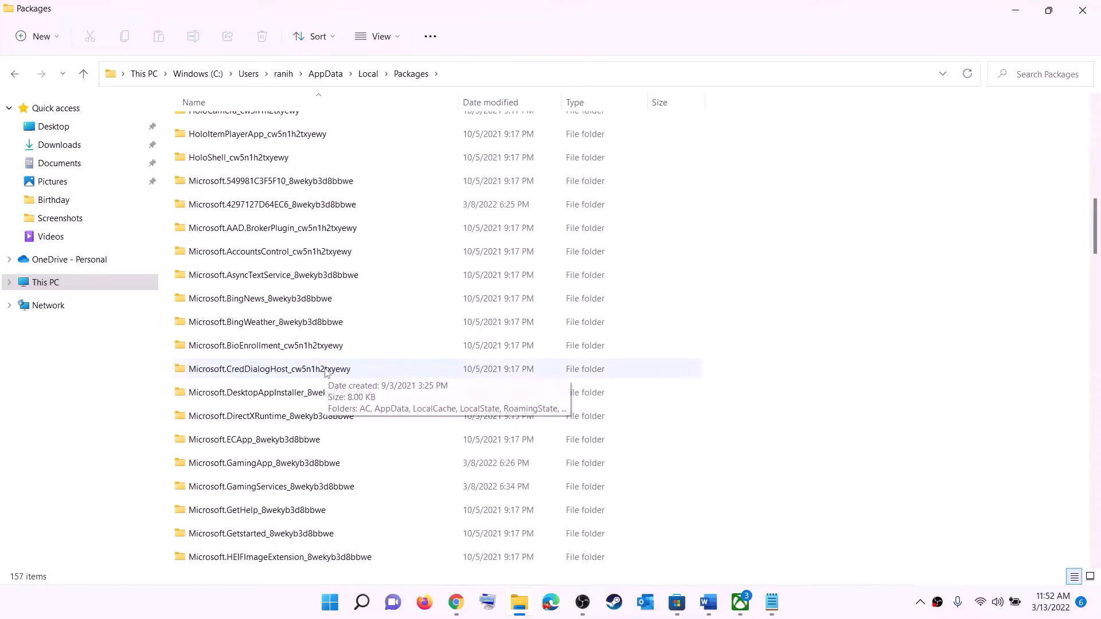
{"action": "scroll", "coordinate": [347, 394], "scroll_direction": "down", "scroll_amount": 10}
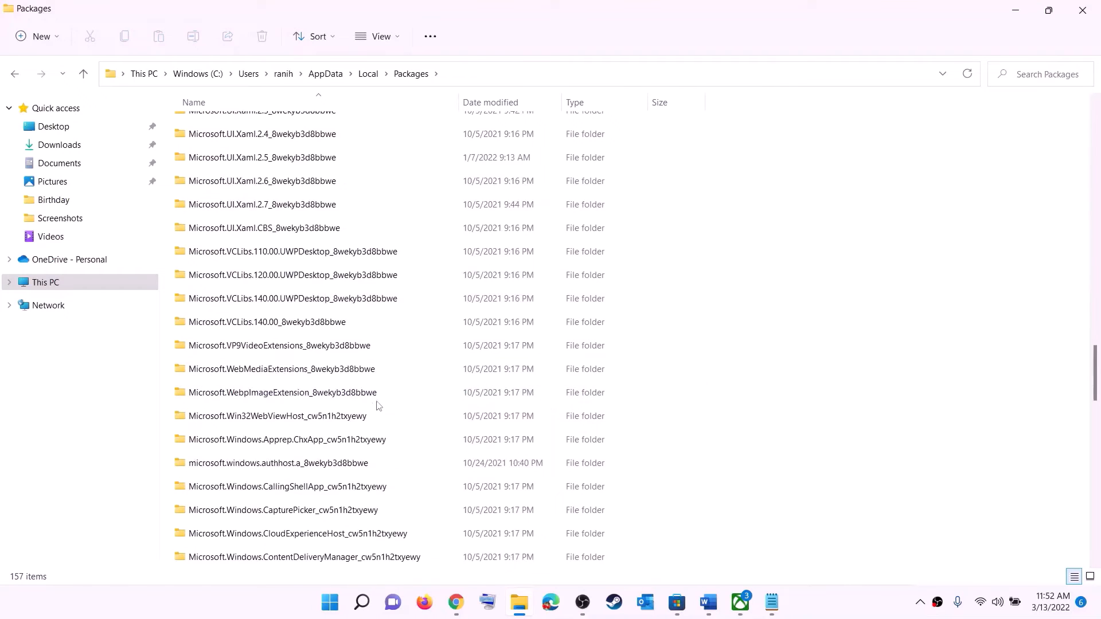
{"action": "scroll", "coordinate": [382, 404], "scroll_direction": "down", "scroll_amount": 6}
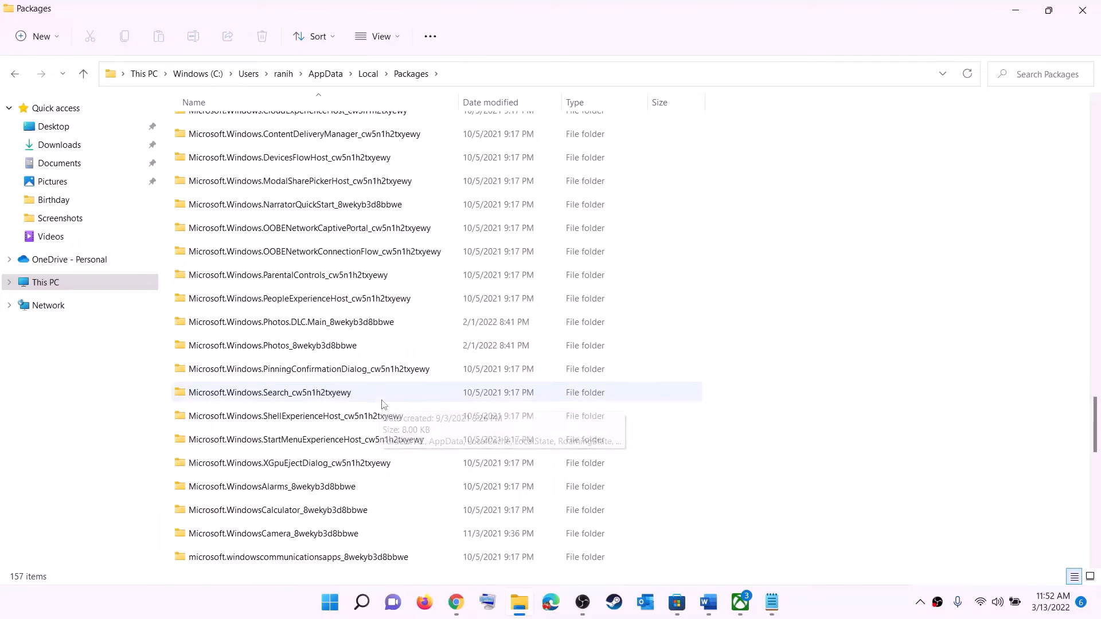
{"action": "left_click", "coordinate": [228, 466]}
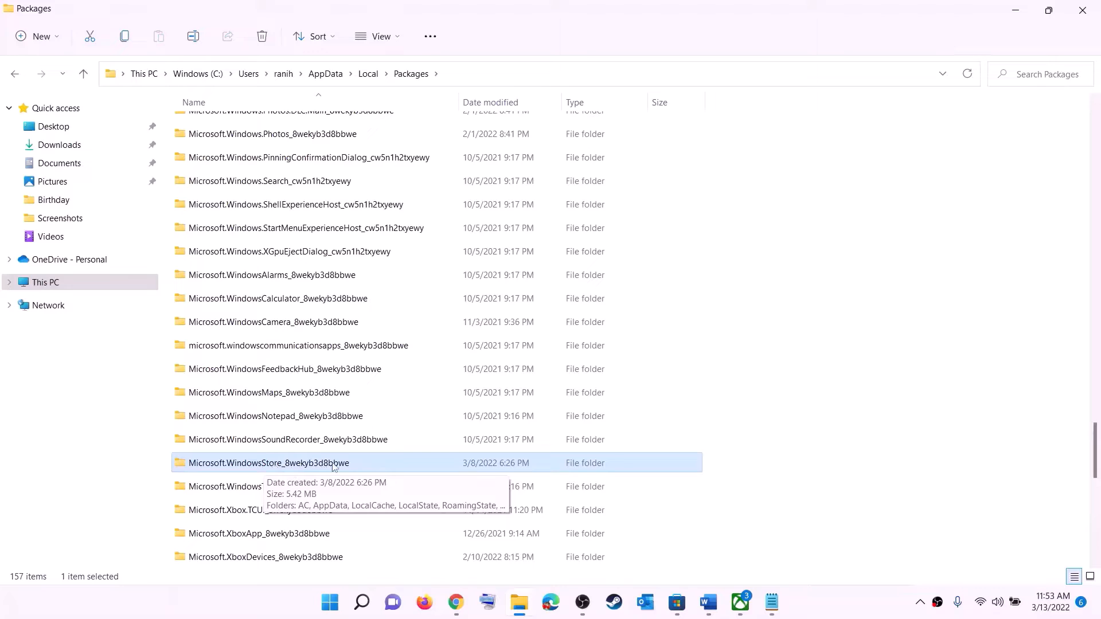
{"action": "left_click", "coordinate": [223, 466]}
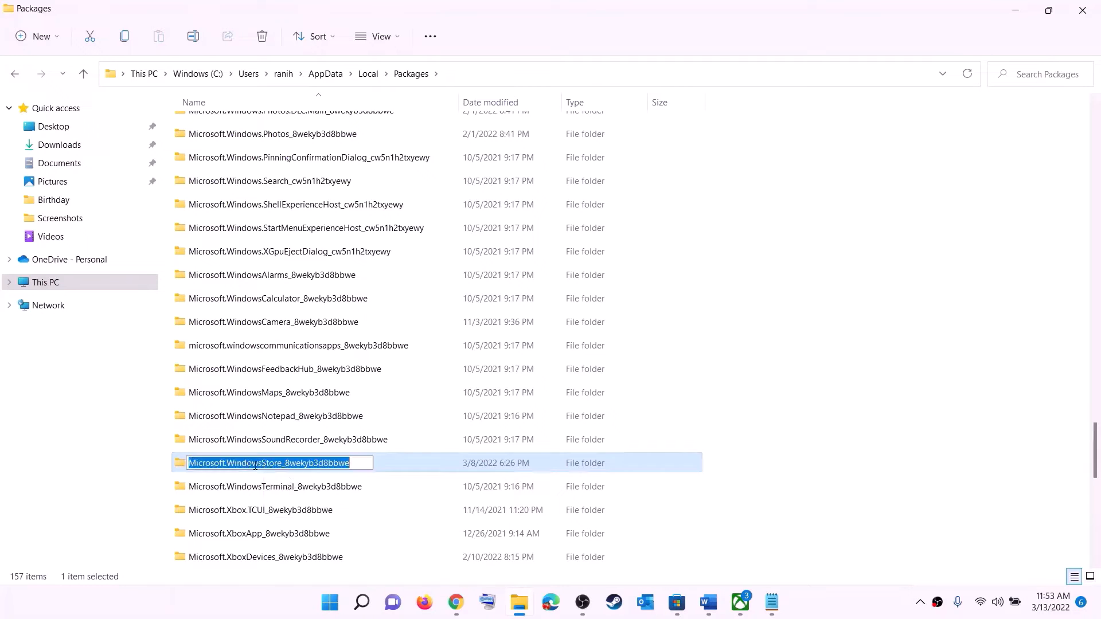
{"action": "left_click", "coordinate": [351, 464]}
{"action": "double_click", "coordinate": [312, 463]}
{"action": "double_click", "coordinate": [390, 465]}
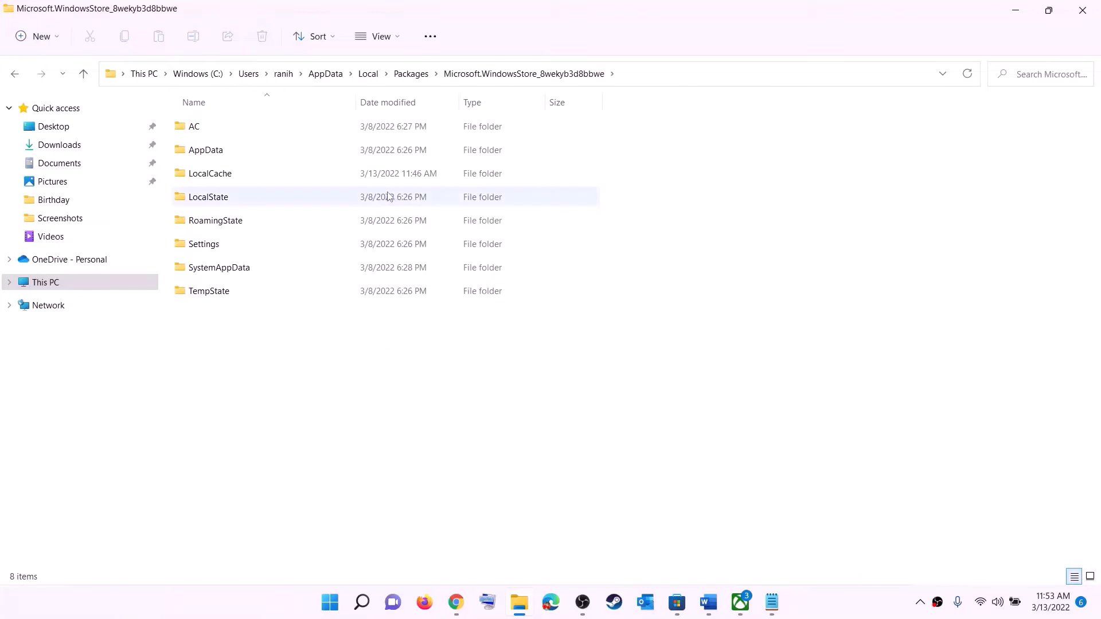
- Delete the LocalCache folder from the Microsoft.WindowsStore_8wekyb3d8bbwe folder
{"action": "left_click", "coordinate": [255, 176]}
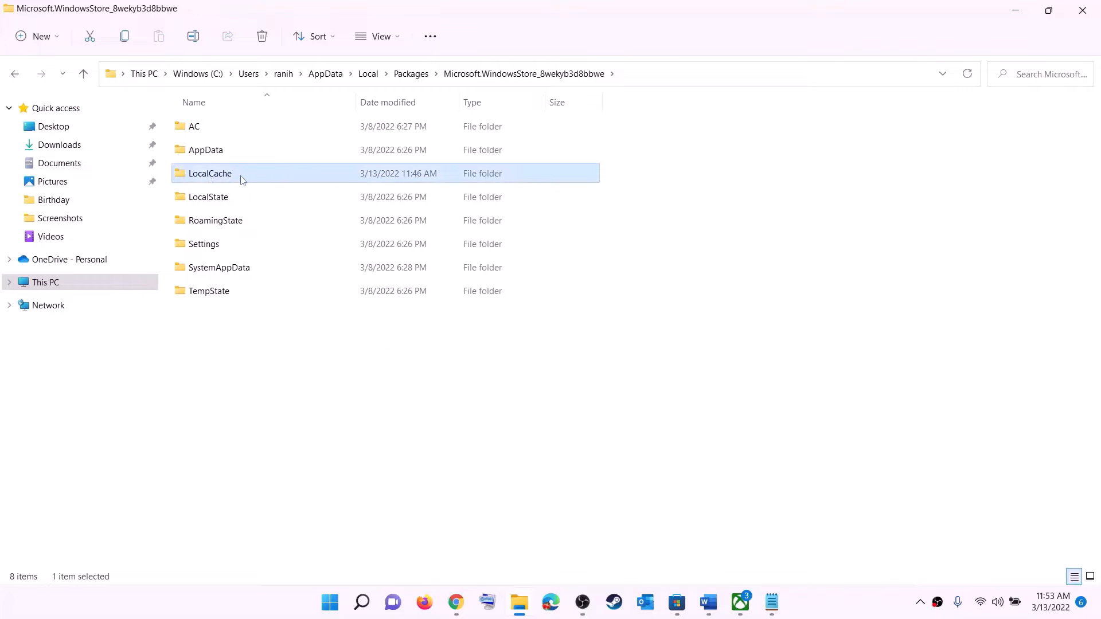
{"action": "right_click", "coordinate": [227, 181]}
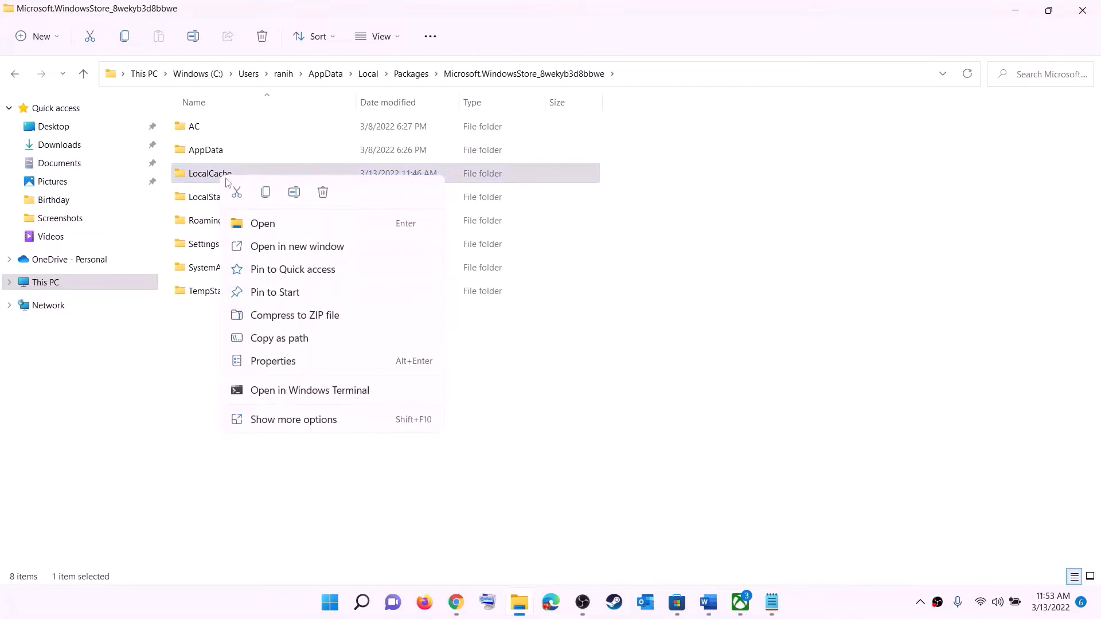
{"action": "left_click", "coordinate": [323, 193]}
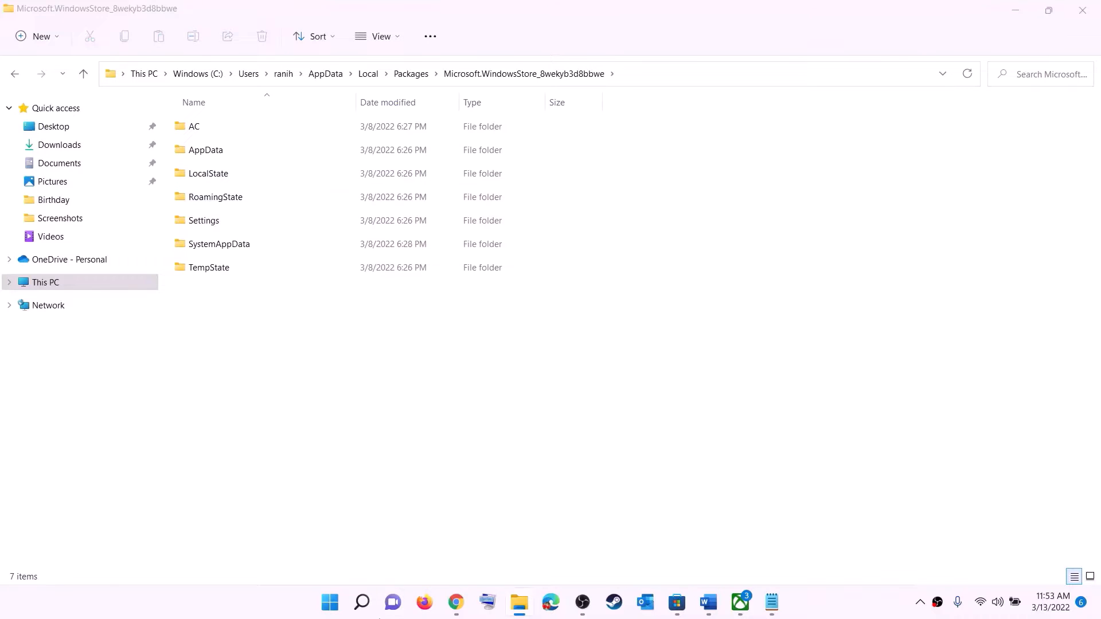
{"action": "left_click", "coordinate": [339, 604]}
{"action": "left_click", "coordinate": [726, 556]}
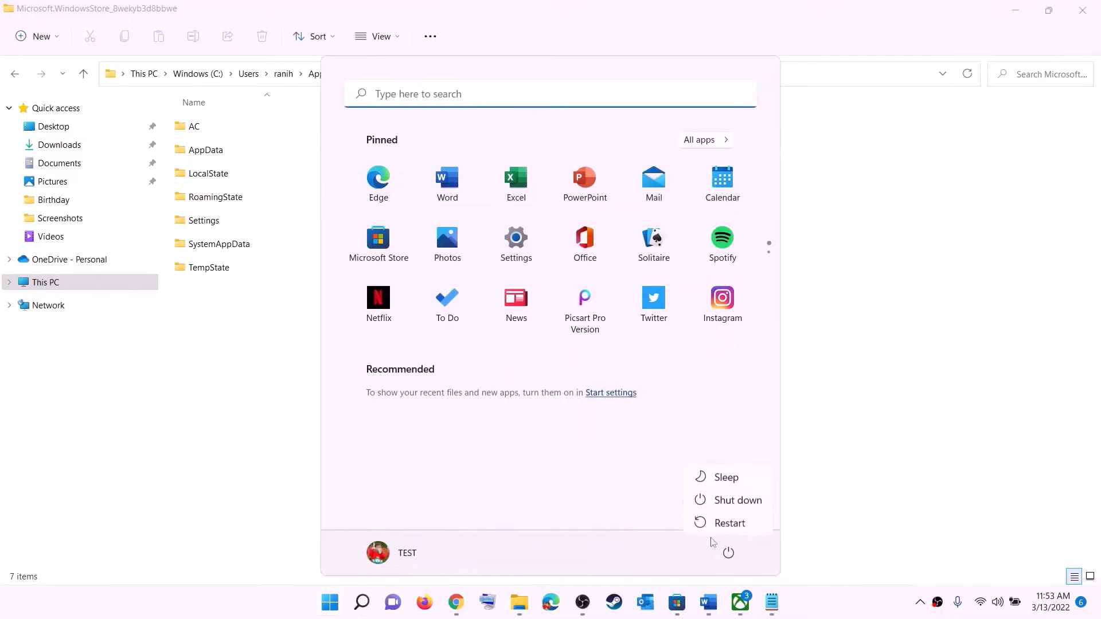
{"action": "key", "text": "Escape"}
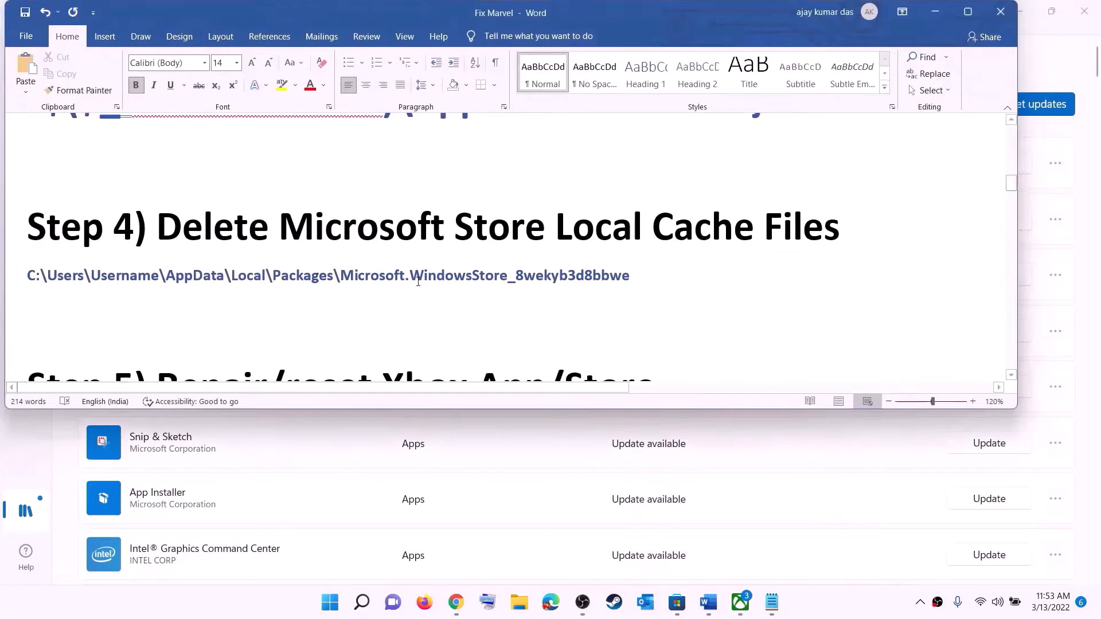
- Review Step 5 in the Word notes and open the Xbox app's settings page through a Windows search for "xbox"
{"action": "scroll", "coordinate": [306, 304], "scroll_direction": "down", "scroll_amount": 4}
{"action": "scroll", "coordinate": [352, 277], "scroll_direction": "up", "scroll_amount": 2}
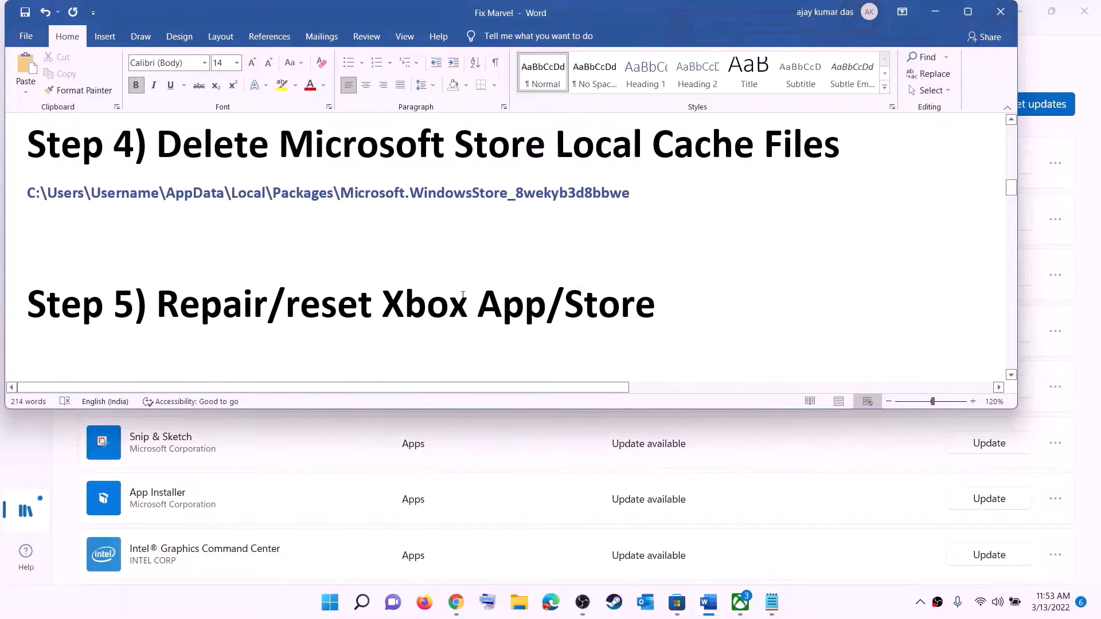
{"action": "left_click_drag", "start_coordinate": [268, 304], "coordinate": [673, 296]}
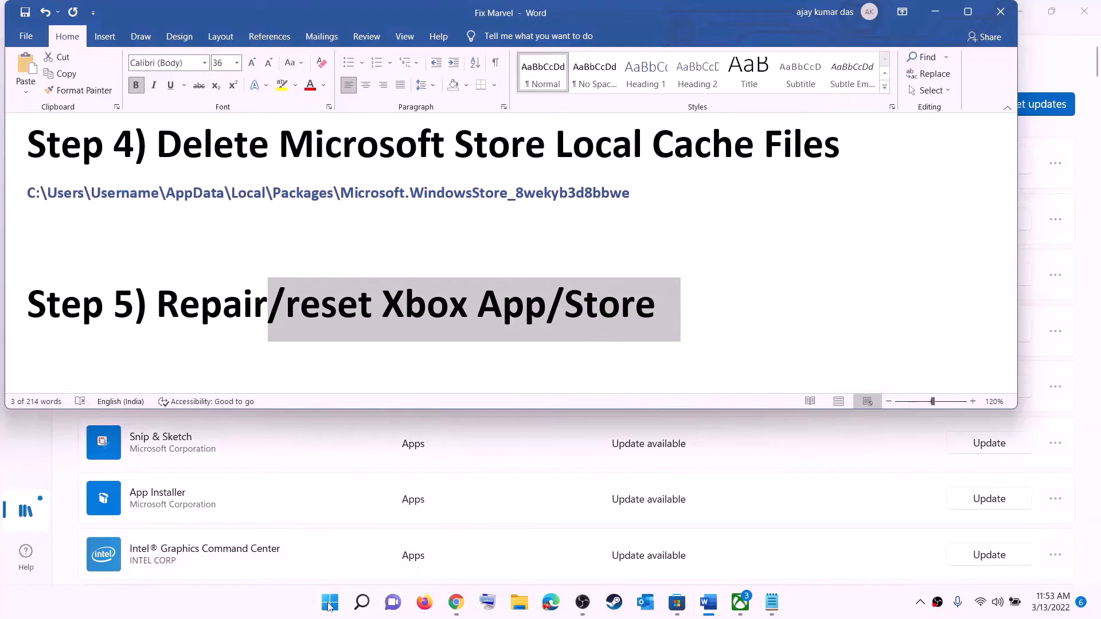
{"action": "left_click", "coordinate": [330, 603]}
{"action": "type", "text": "xbox"}
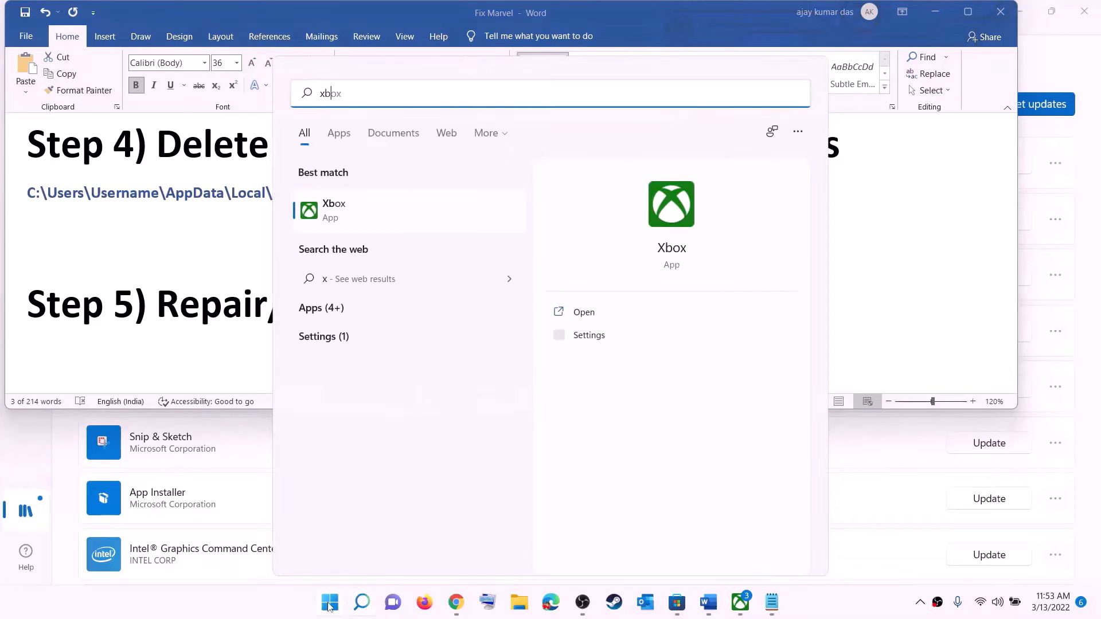
{"action": "right_click", "coordinate": [344, 215]}
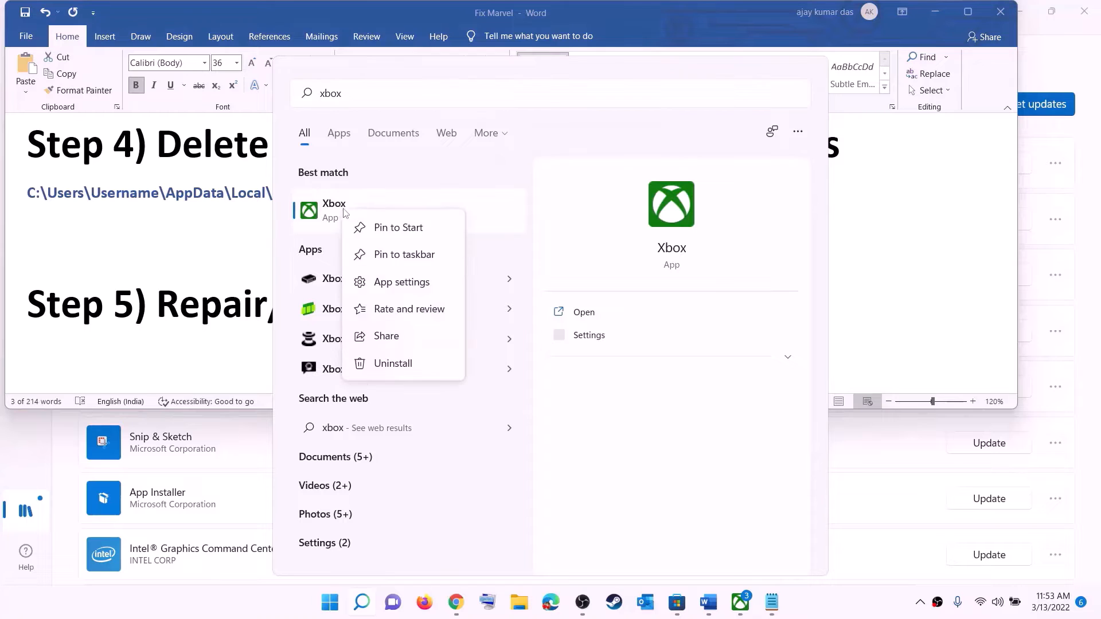
{"action": "left_click", "coordinate": [412, 284]}
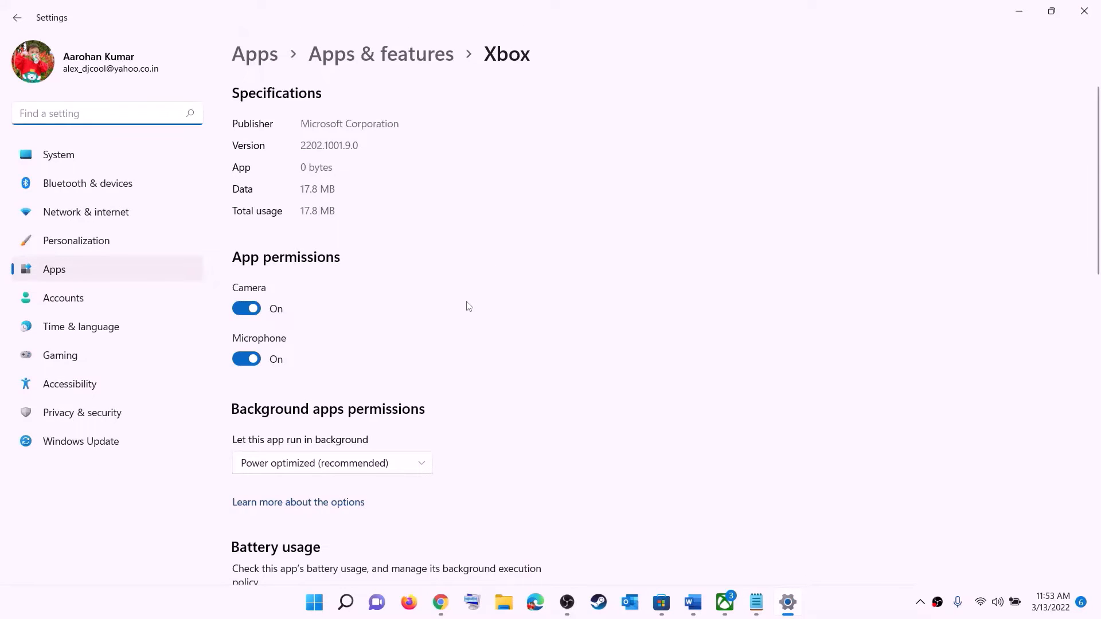
- Repair the Xbox app and reset it, confirming the deletion of its data
{"action": "scroll", "coordinate": [469, 307], "scroll_direction": "down", "scroll_amount": 10}
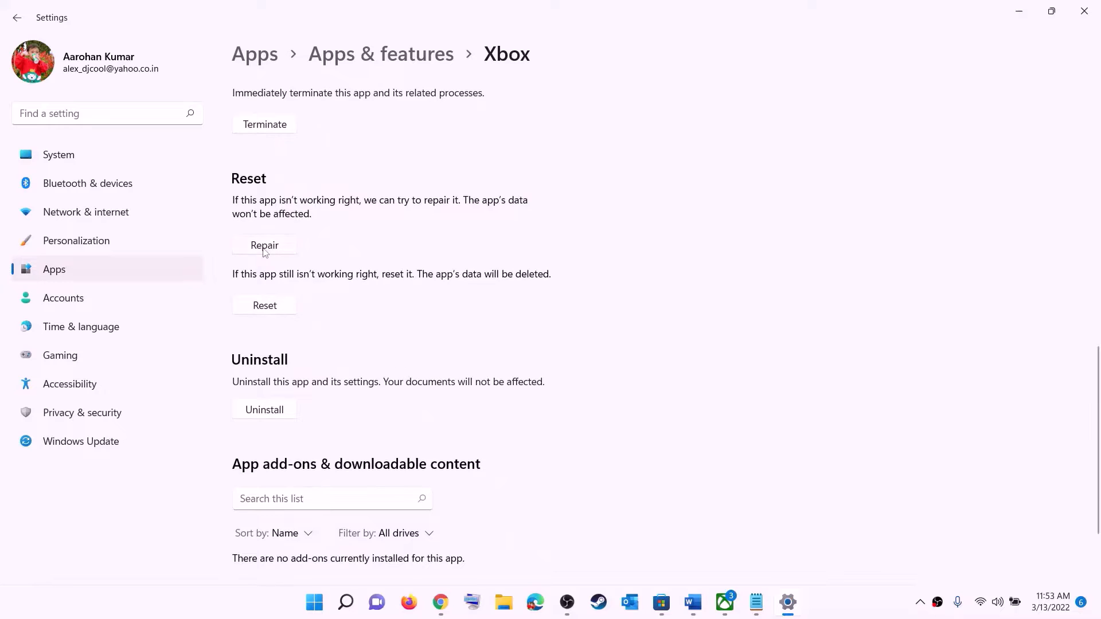
{"action": "left_click", "coordinate": [264, 246]}
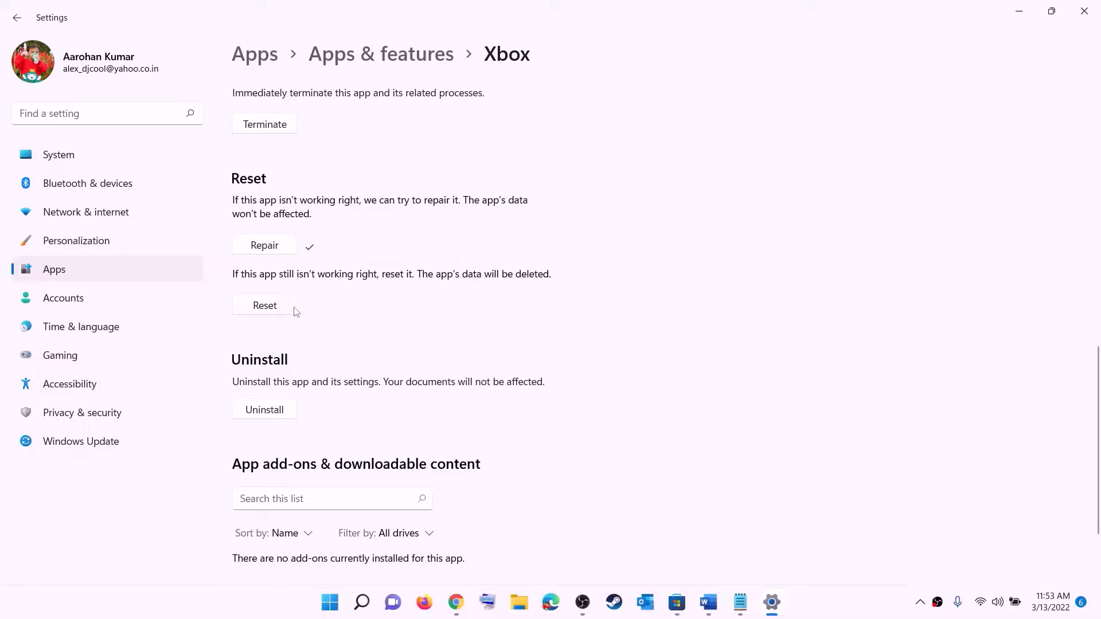
{"action": "left_click", "coordinate": [270, 314]}
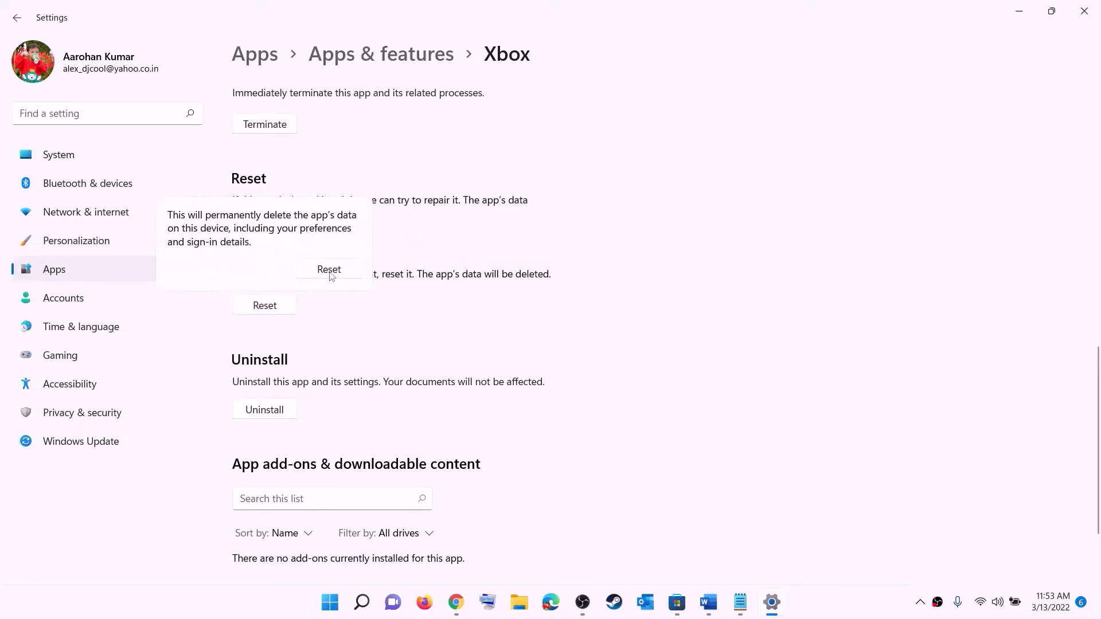
{"action": "left_click", "coordinate": [330, 270]}
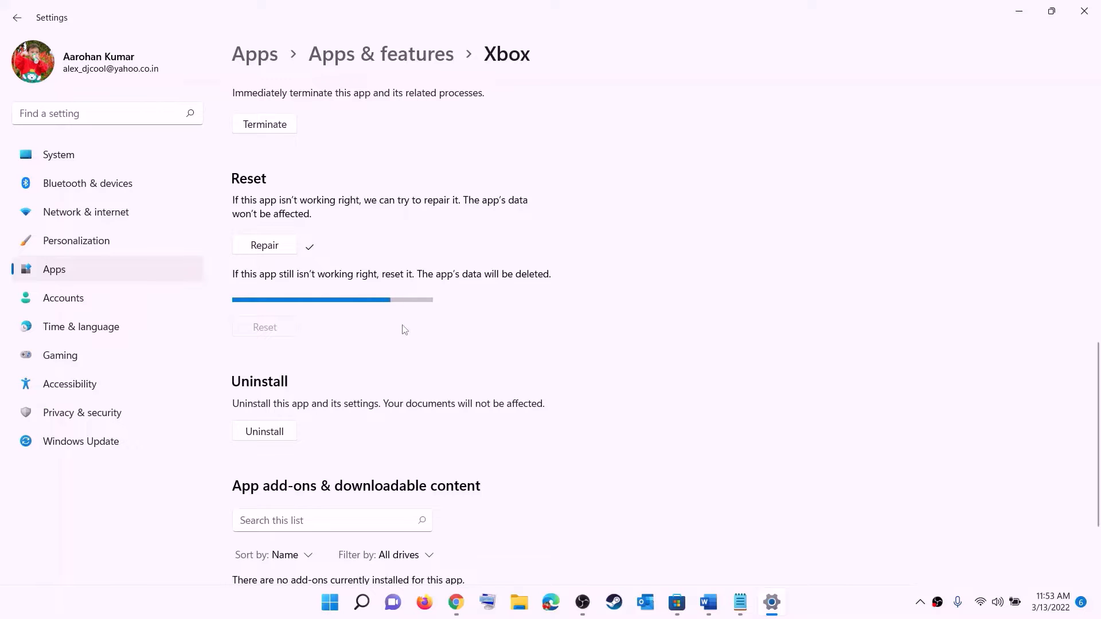
- Search Windows for "store" and open the app settings page of Microsoft Store
{"action": "left_click", "coordinate": [329, 608]}
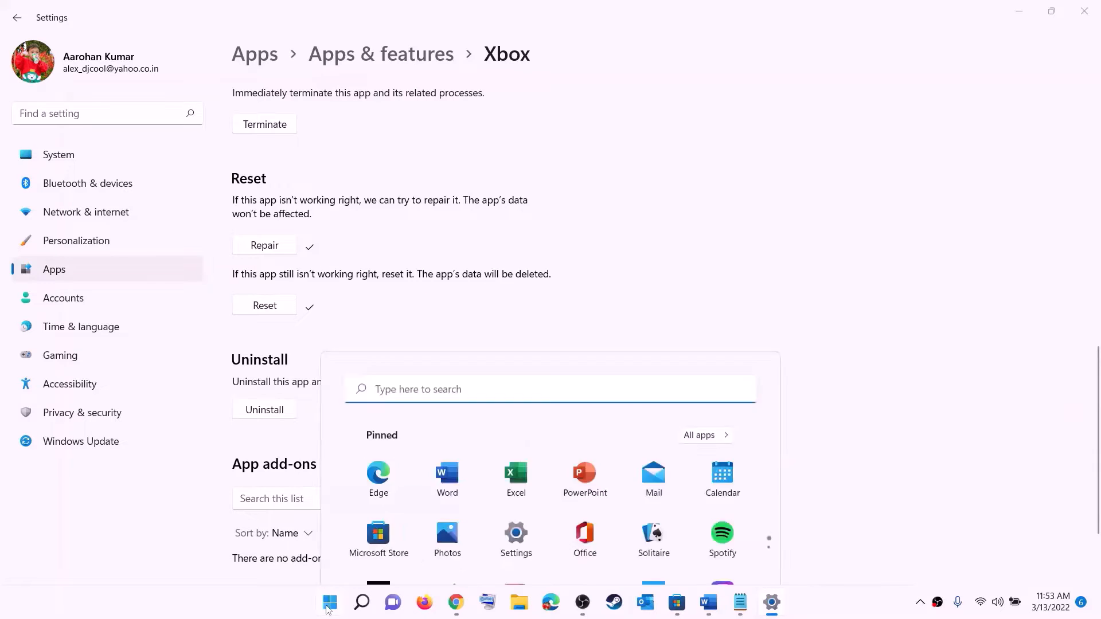
{"action": "type", "text": "store"}
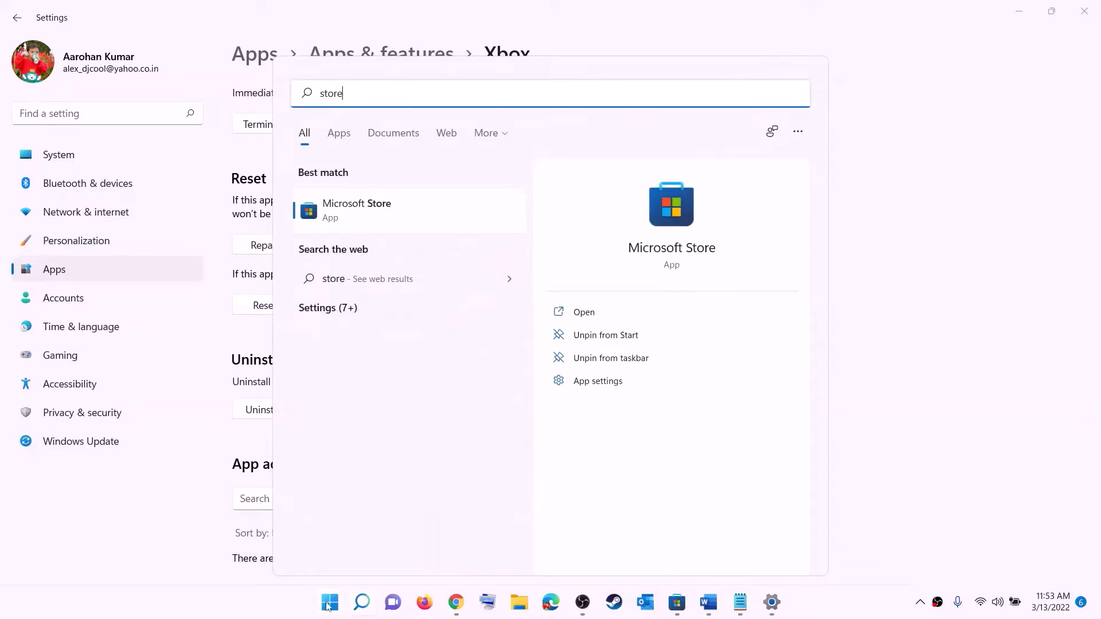
{"action": "right_click", "coordinate": [357, 222]}
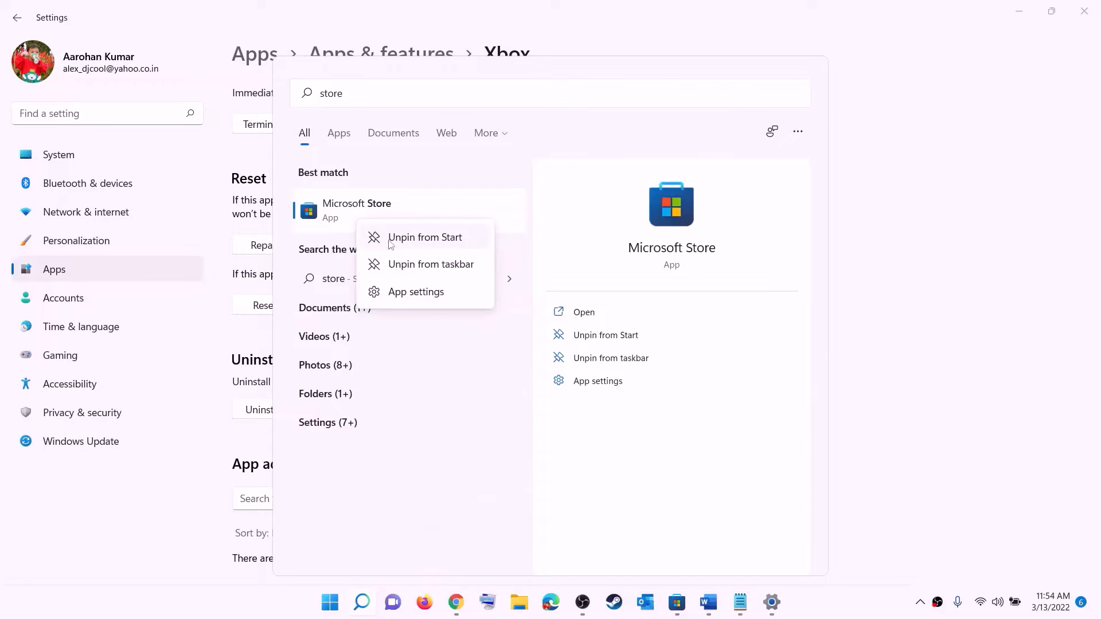
{"action": "left_click", "coordinate": [427, 300]}
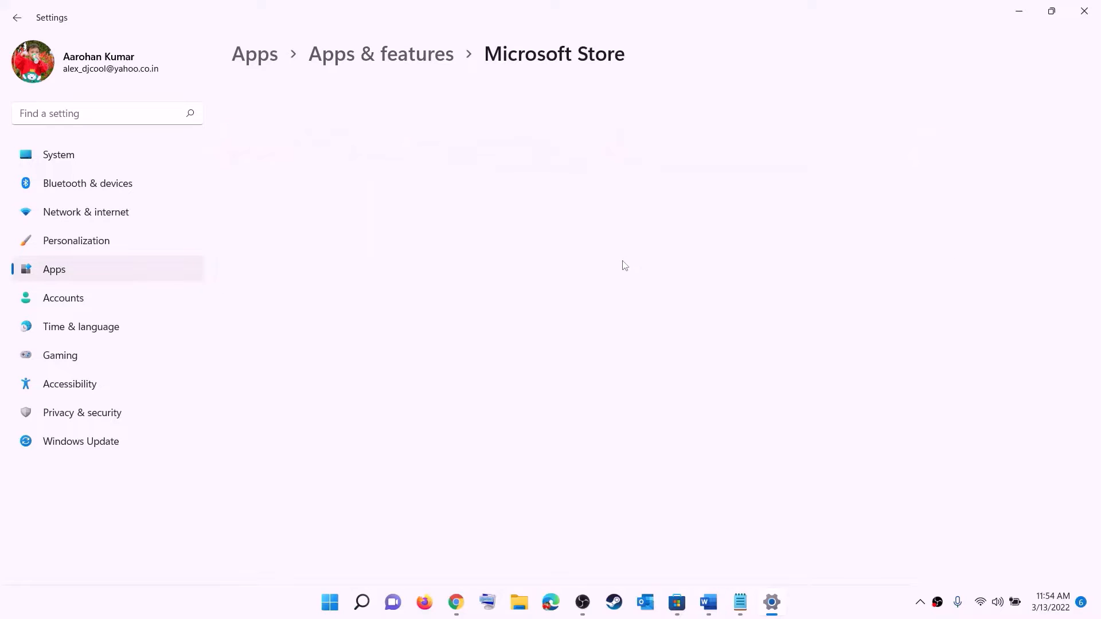
- Repair the Microsoft Store app and reset it, confirming the deletion of its data
{"action": "scroll", "coordinate": [304, 436], "scroll_direction": "down", "scroll_amount": 10}
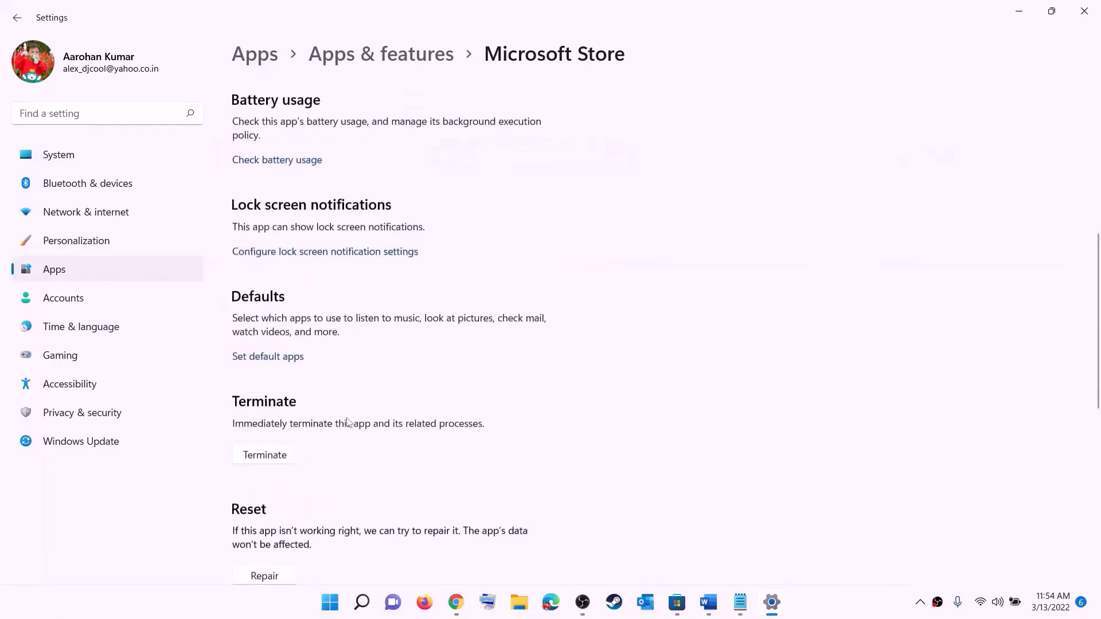
{"action": "left_click", "coordinate": [272, 417]}
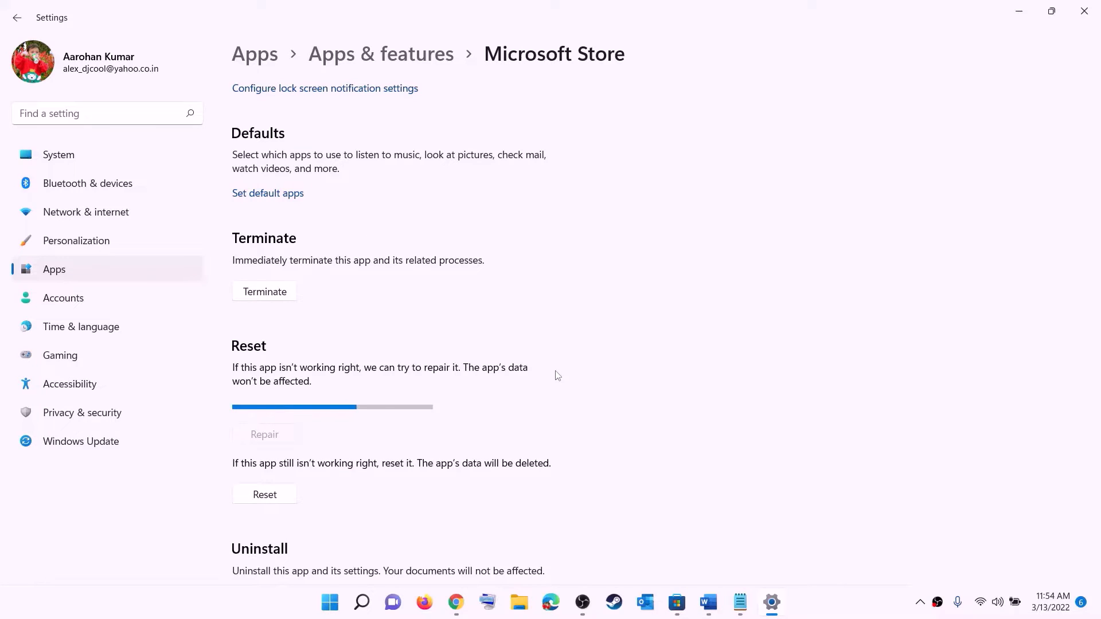
{"action": "left_click", "coordinate": [273, 497]}
{"action": "left_click", "coordinate": [327, 459]}
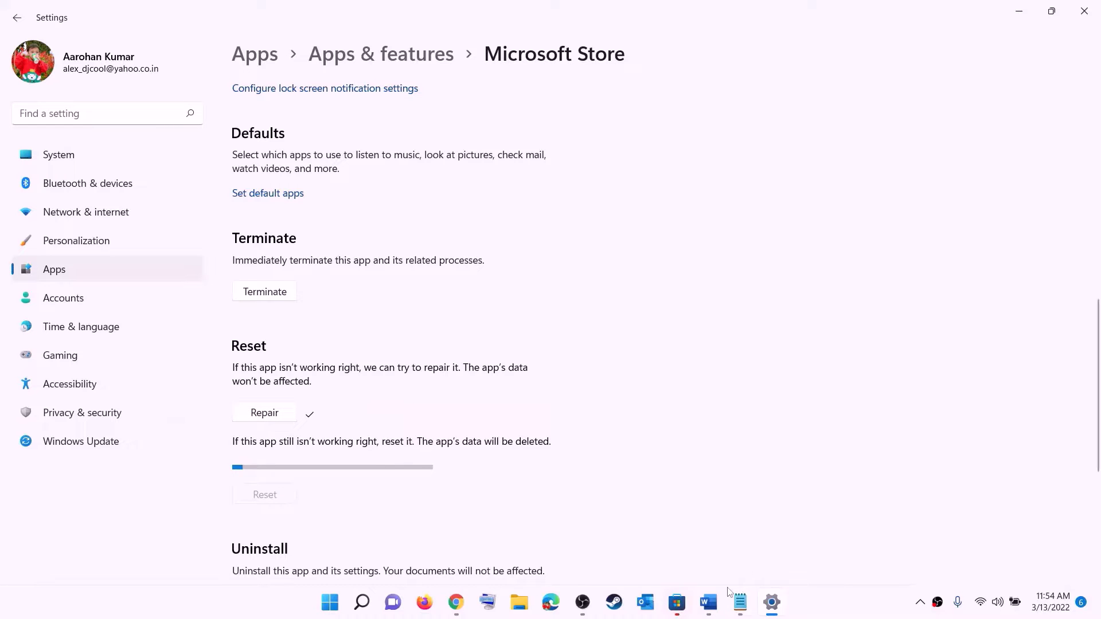
- Review Step 6 in the Word notes, and open the Library page in Microsoft Store for the app updates
{"action": "left_click", "coordinate": [709, 602]}
{"action": "scroll", "coordinate": [189, 301], "scroll_direction": "down", "scroll_amount": 2}
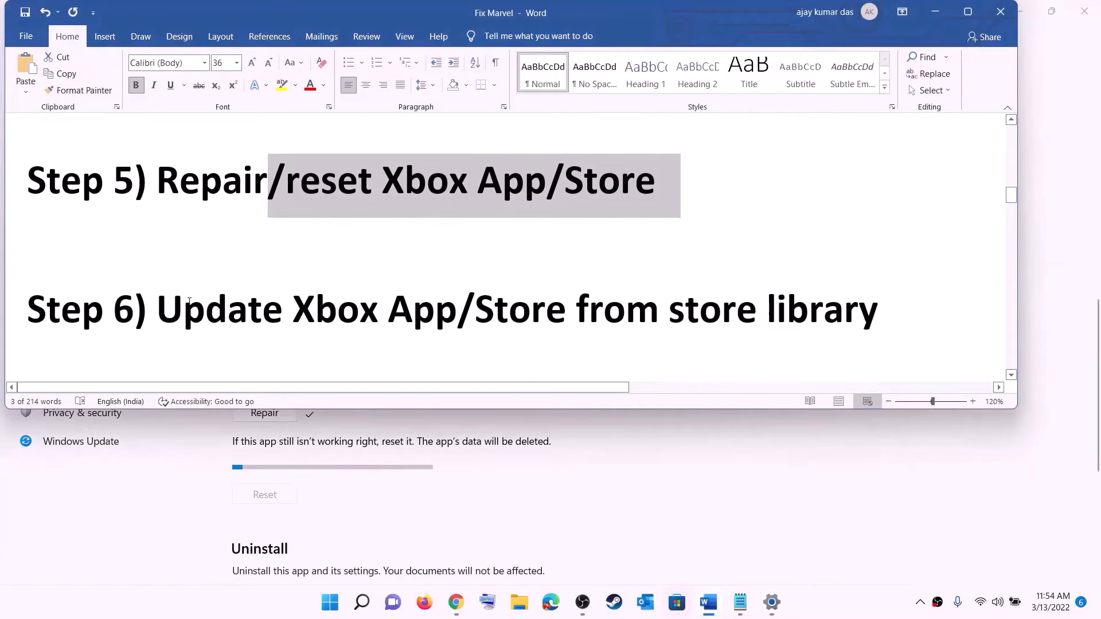
{"action": "left_click_drag", "start_coordinate": [189, 301], "coordinate": [846, 300]}
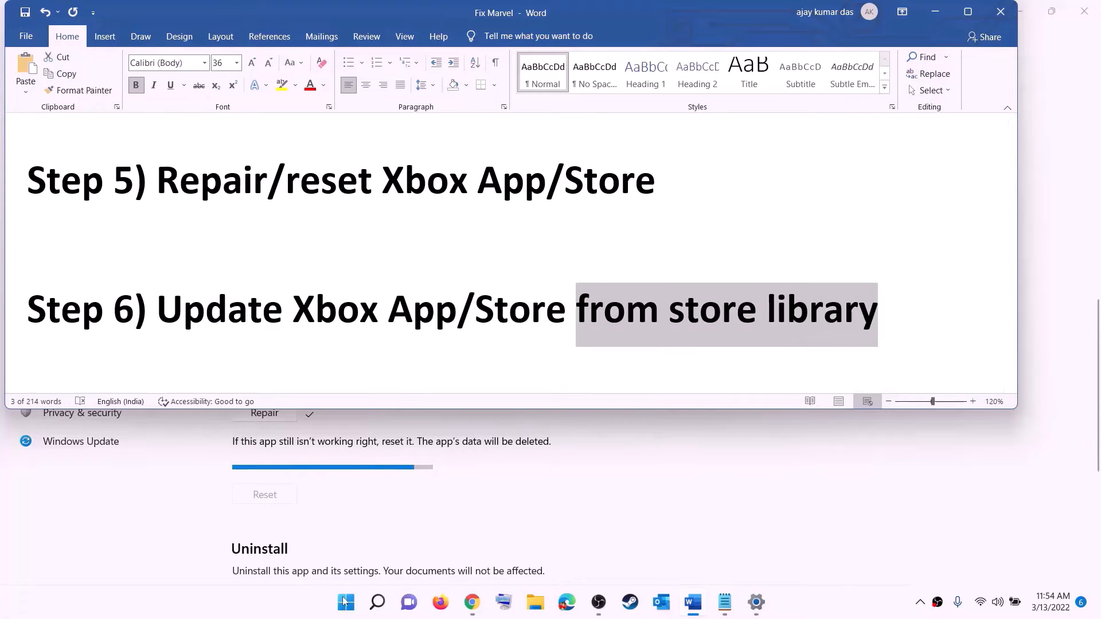
{"action": "left_click", "coordinate": [344, 602]}
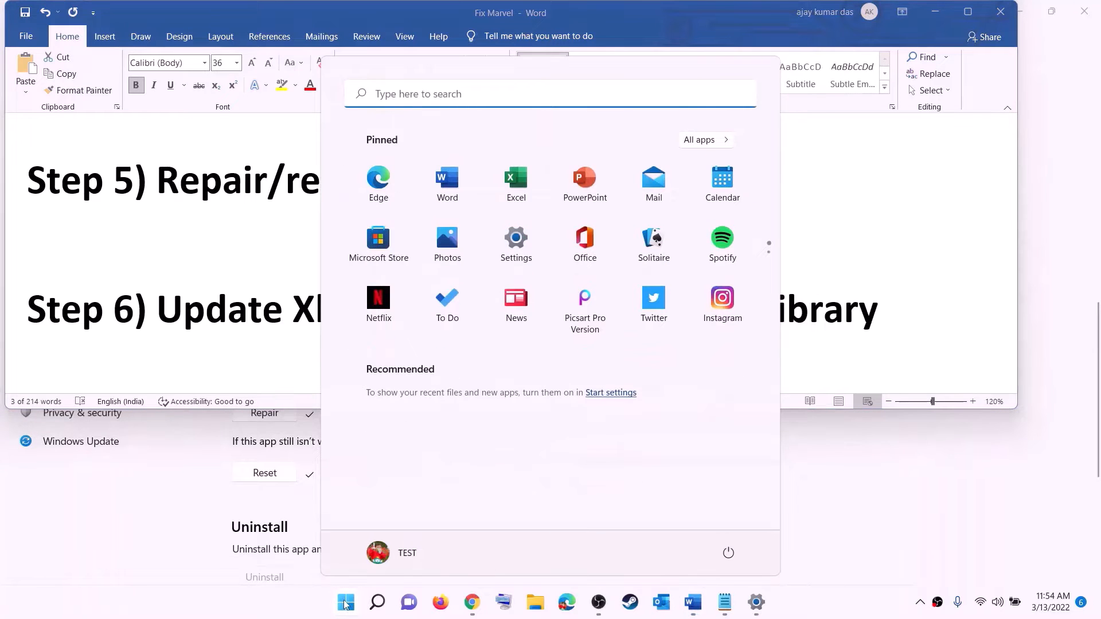
{"action": "type", "text": "store"}
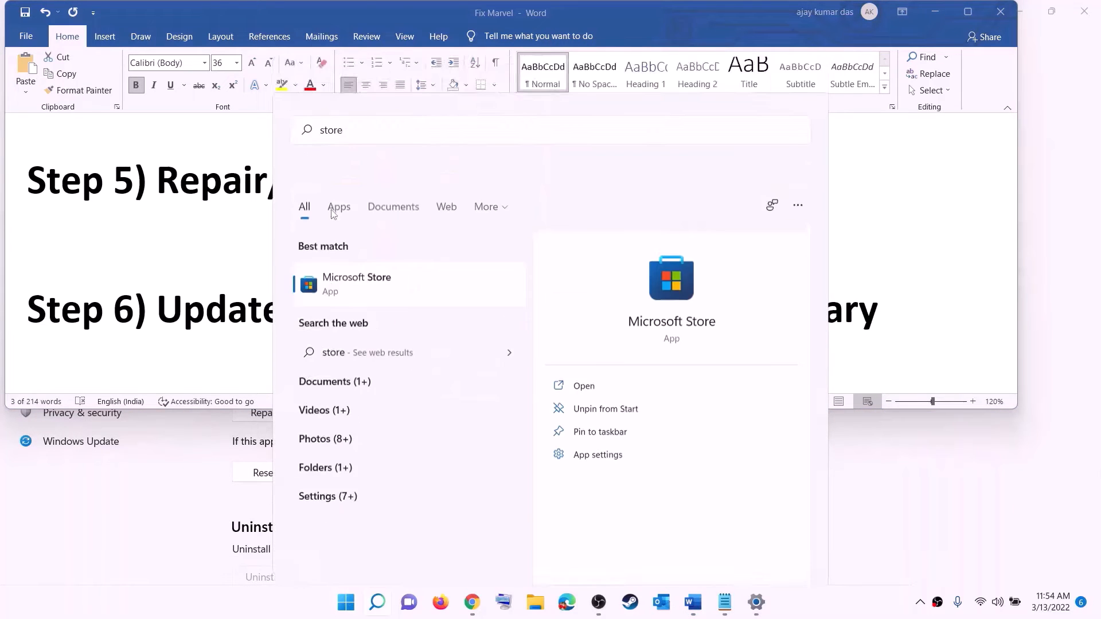
{"action": "key", "text": "Return"}
{"action": "left_click", "coordinate": [746, 11]}
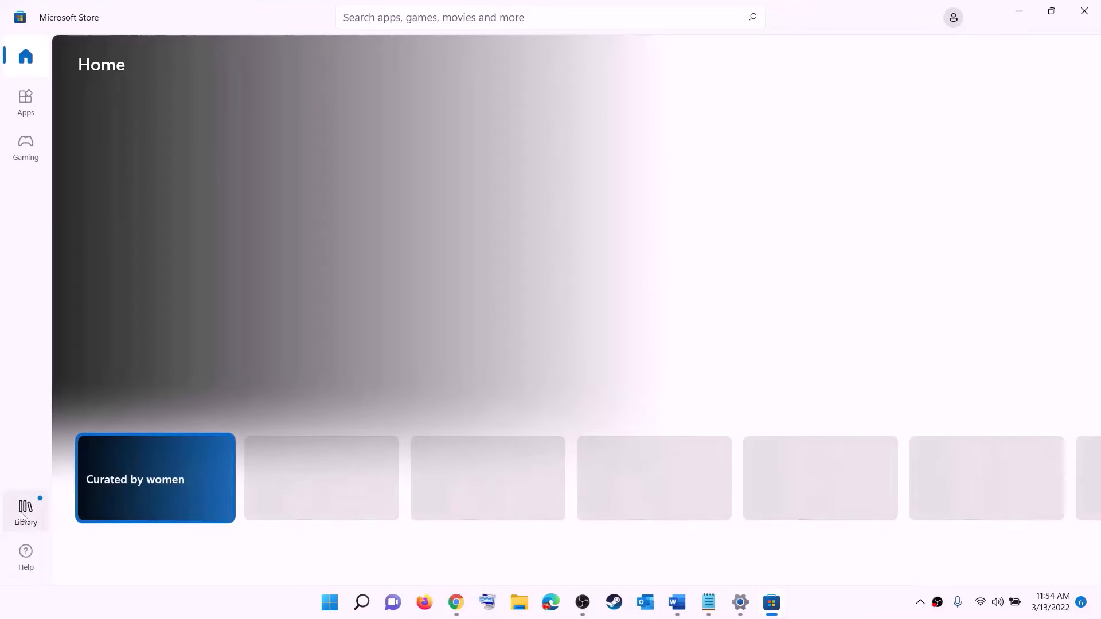
{"action": "left_click", "coordinate": [26, 517]}
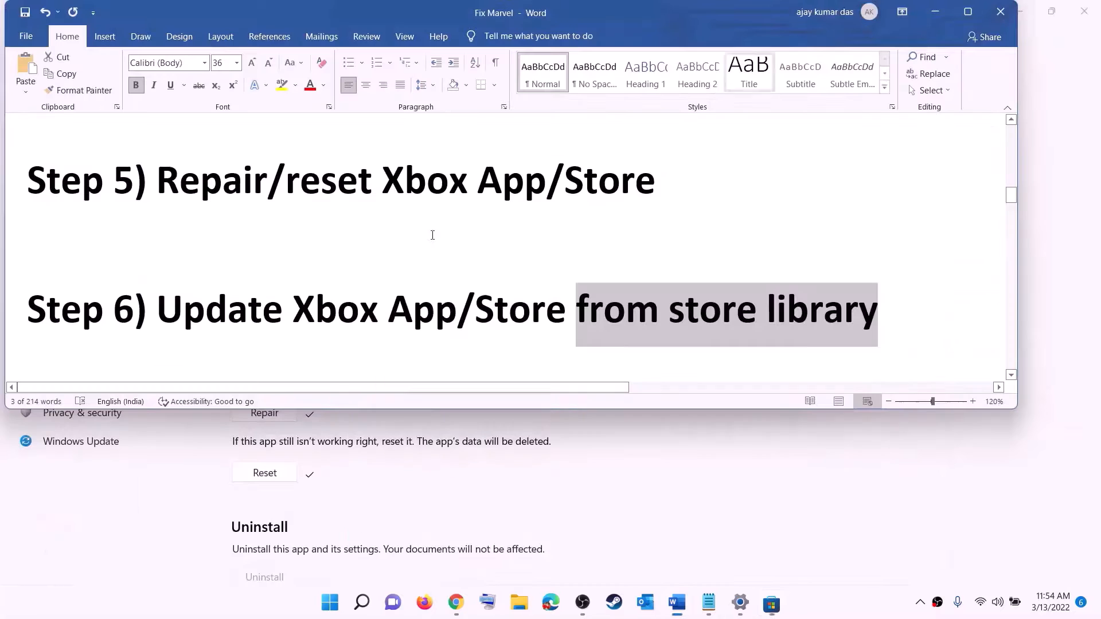
- Copy the Xbox Identity Provider link under Step 7 in the Word notes and bring up its page in Chrome
{"action": "scroll", "coordinate": [293, 327], "scroll_direction": "down", "scroll_amount": 5}
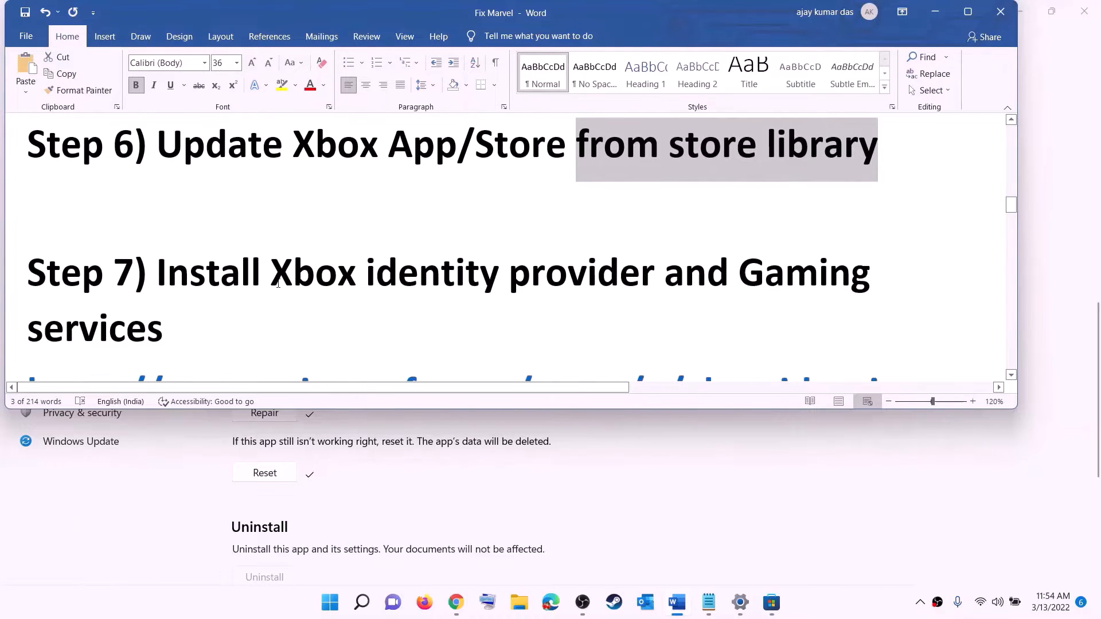
{"action": "left_click_drag", "start_coordinate": [396, 273], "coordinate": [734, 274]}
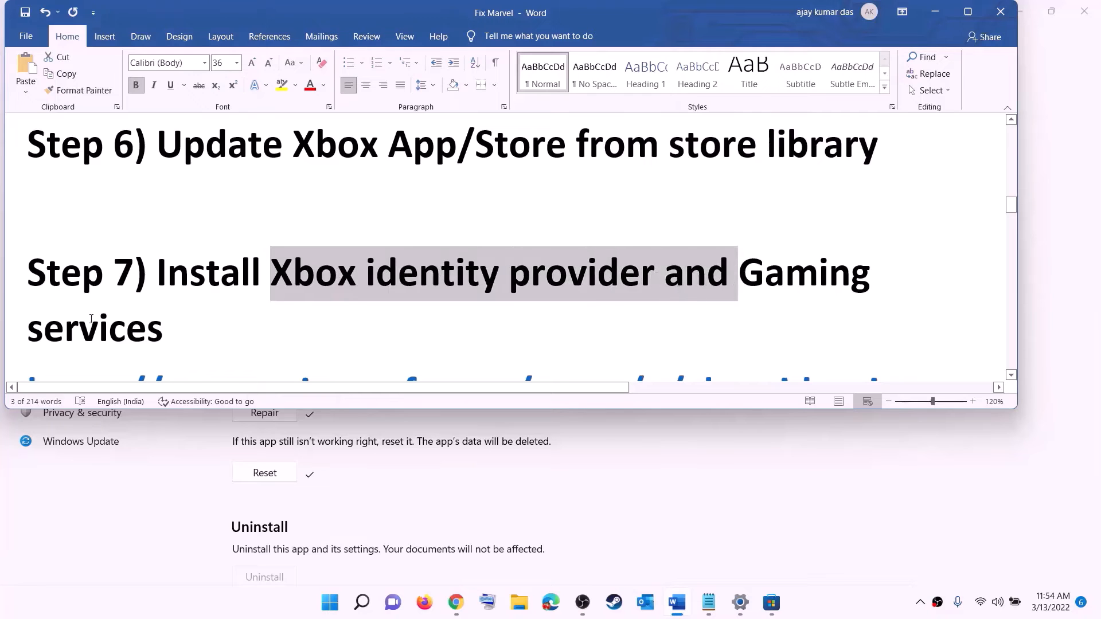
{"action": "scroll", "coordinate": [208, 309], "scroll_direction": "down", "scroll_amount": 1}
{"action": "scroll", "coordinate": [209, 309], "scroll_direction": "down", "scroll_amount": 4}
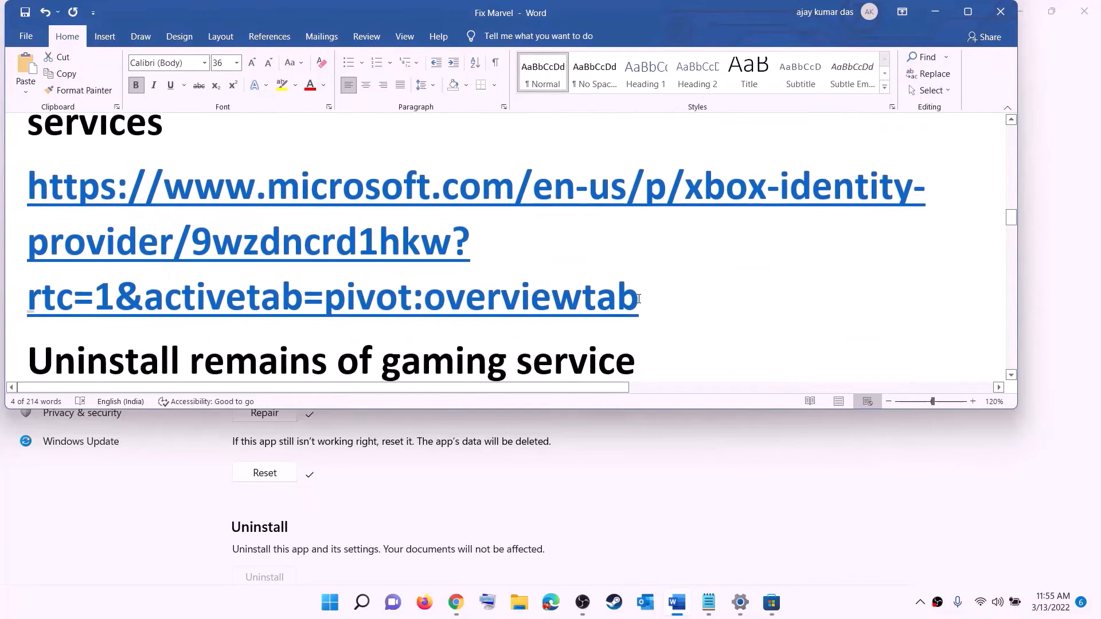
{"action": "left_click_drag", "start_coordinate": [639, 297], "coordinate": [15, 204]}
{"action": "right_click", "coordinate": [187, 227]}
{"action": "left_click", "coordinate": [225, 254]}
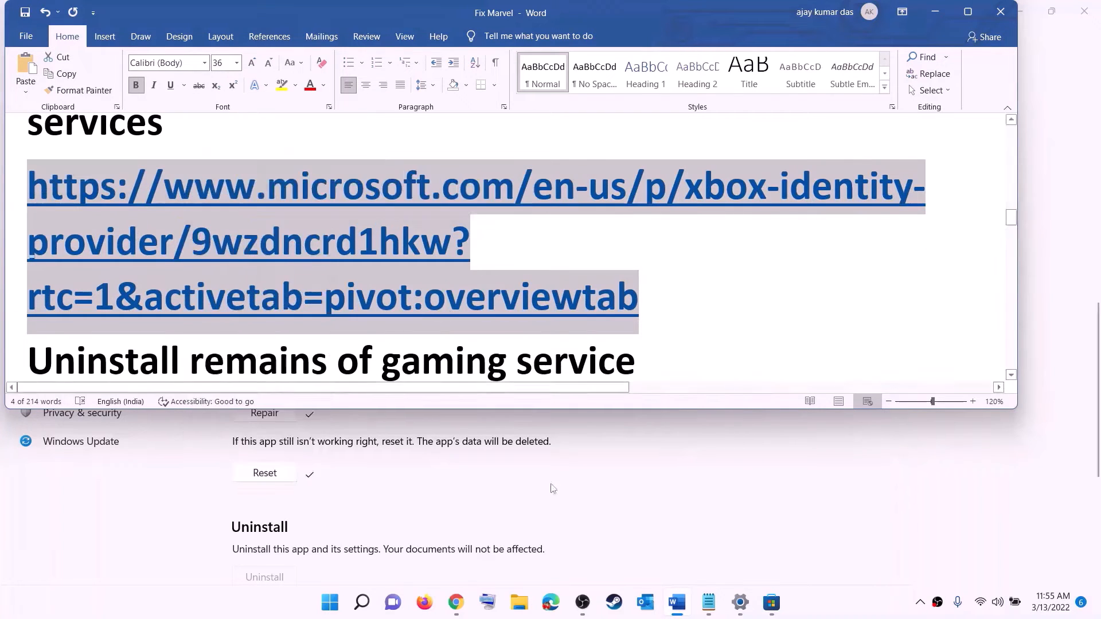
{"action": "left_click", "coordinate": [457, 604]}
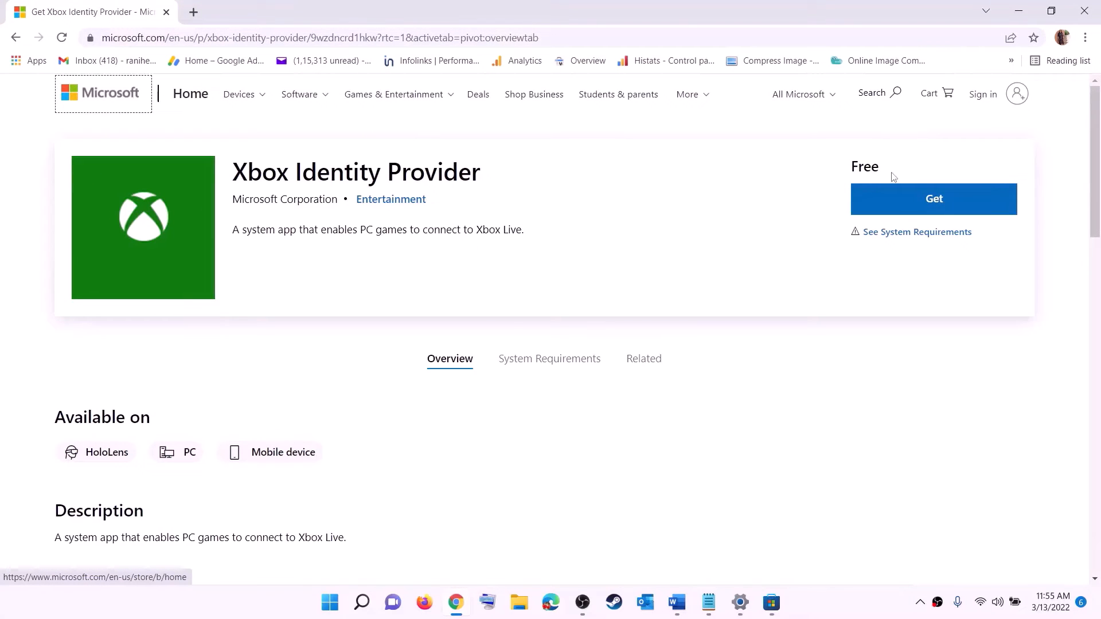
- Get Xbox Identity Provider from its web page by opening its listing in Microsoft Store, and return to Chrome
{"action": "left_click", "coordinate": [929, 205]}
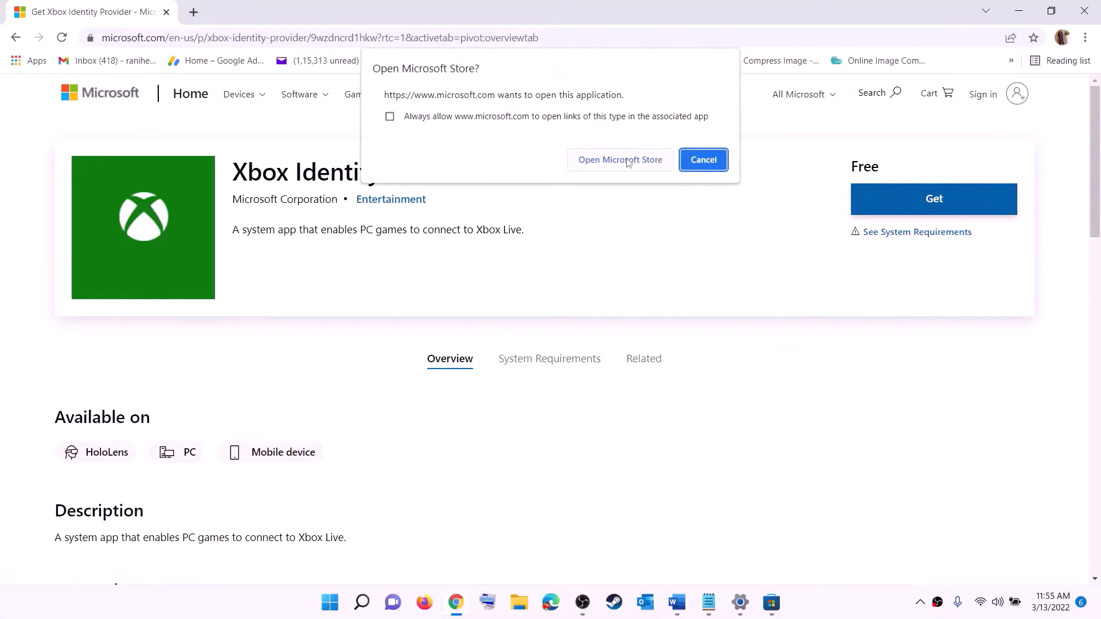
{"action": "left_click", "coordinate": [615, 163]}
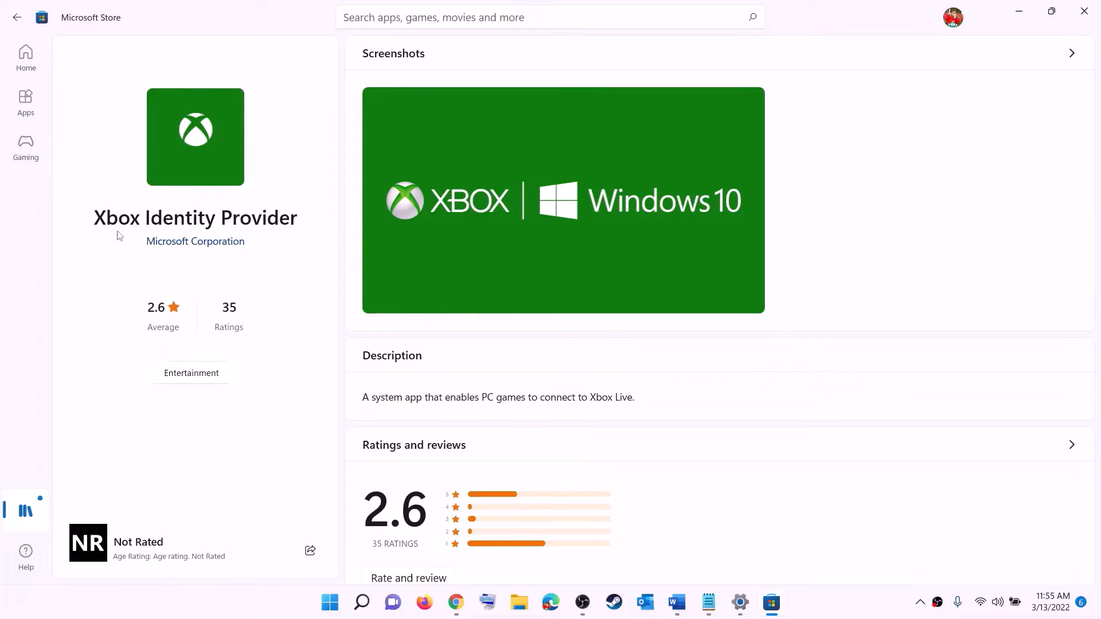
{"action": "left_click_drag", "start_coordinate": [95, 220], "coordinate": [297, 212]}
{"action": "left_click", "coordinate": [186, 290]}
{"action": "key", "text": "alt+Tab"}
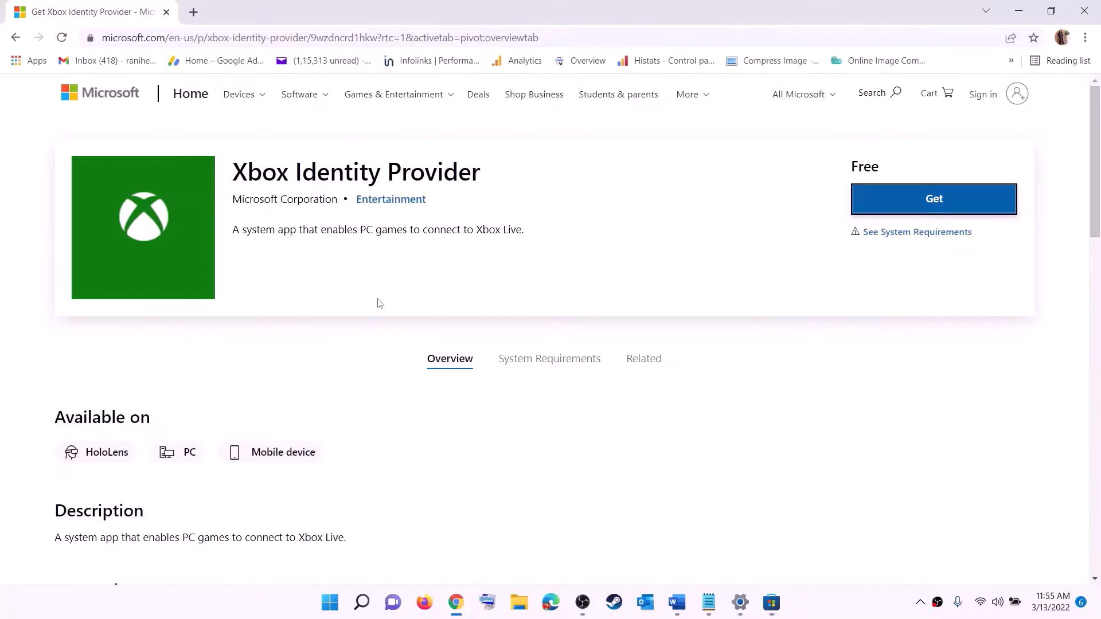
- Copy the get-appxpackage Microsoft.GamingServices removal command under "Uninstall remains of gaming service" in the Word notes
{"action": "left_click", "coordinate": [676, 602]}
{"action": "scroll", "coordinate": [440, 280], "scroll_direction": "down", "scroll_amount": 3}
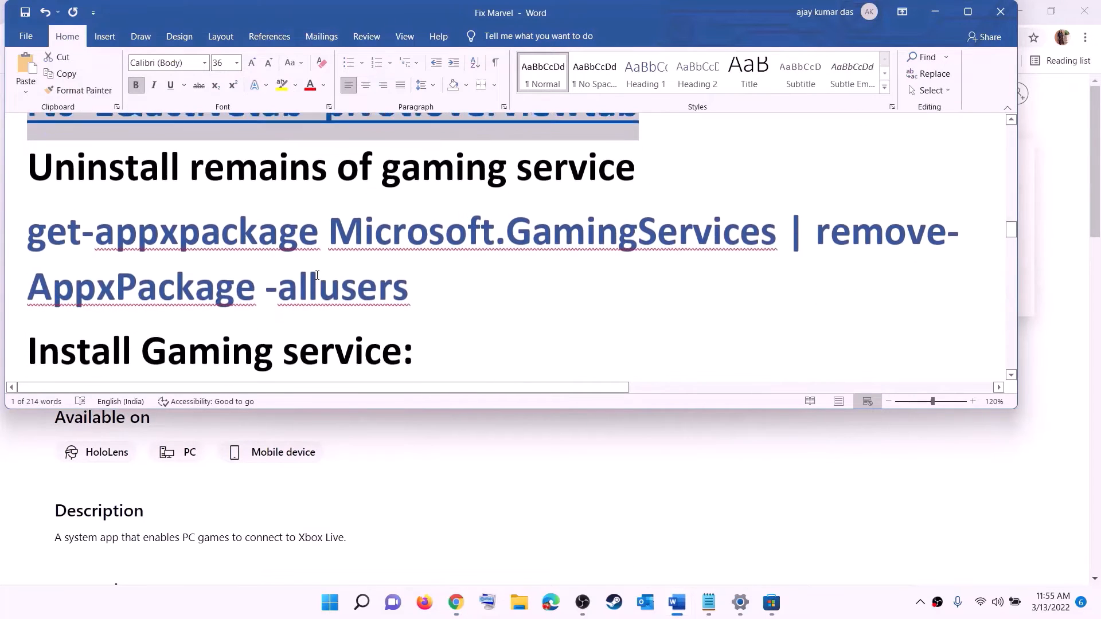
{"action": "left_click_drag", "start_coordinate": [408, 275], "coordinate": [27, 220]}
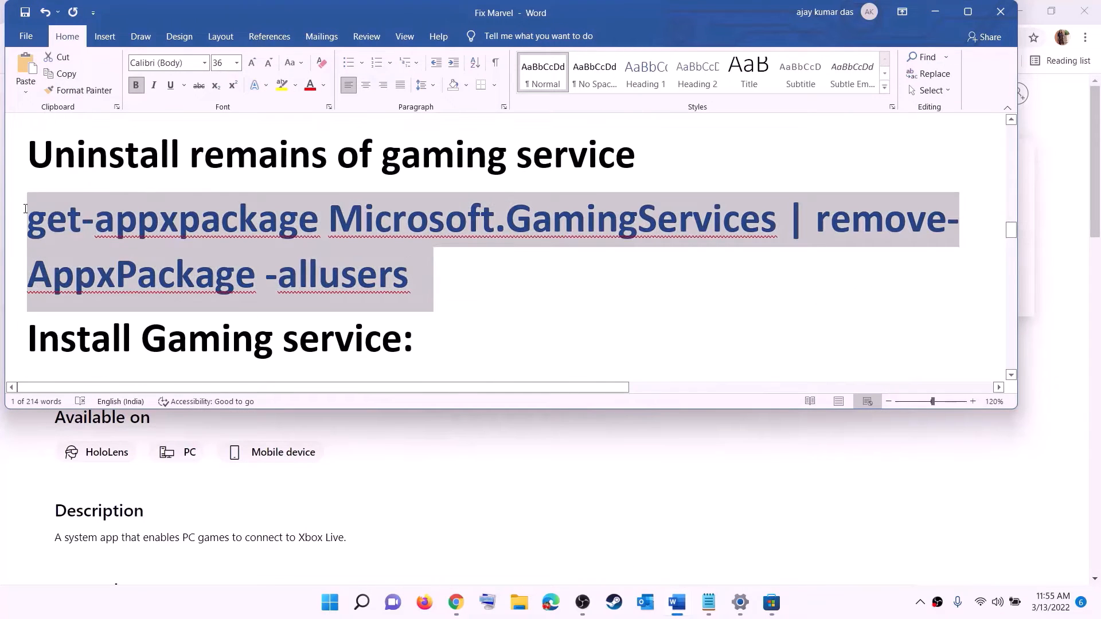
{"action": "right_click", "coordinate": [119, 243]}
{"action": "left_click", "coordinate": [164, 274]}
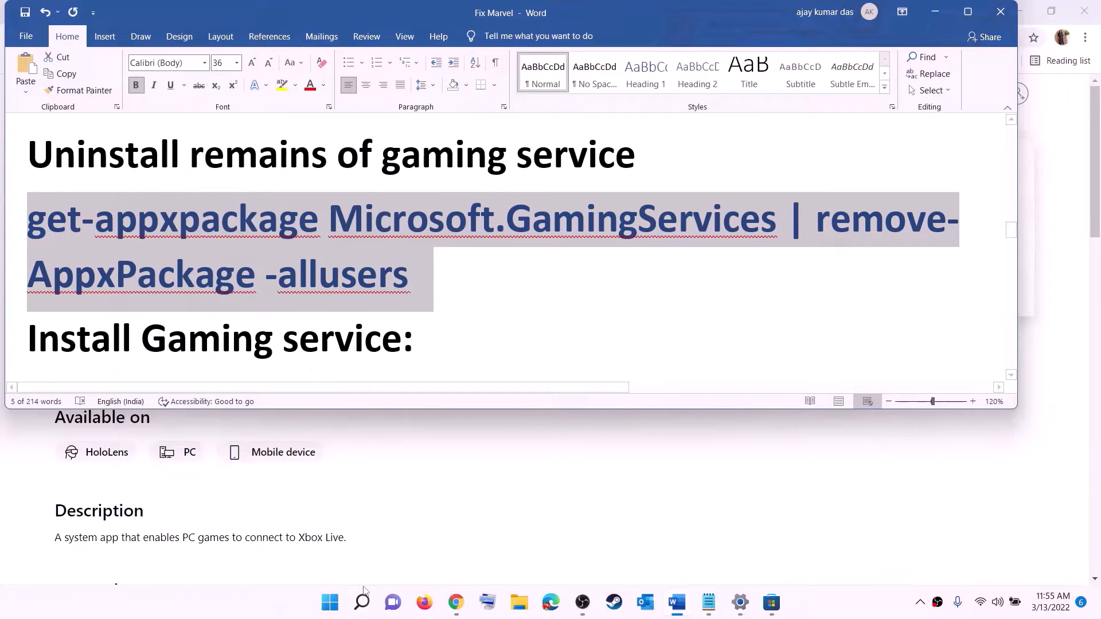
- Open Windows PowerShell as administrator and run get-appxpackage Microsoft.GamingServices | remove-AppxPackage -allusers
{"action": "left_click", "coordinate": [332, 607]}
{"action": "type", "text": "powers"}
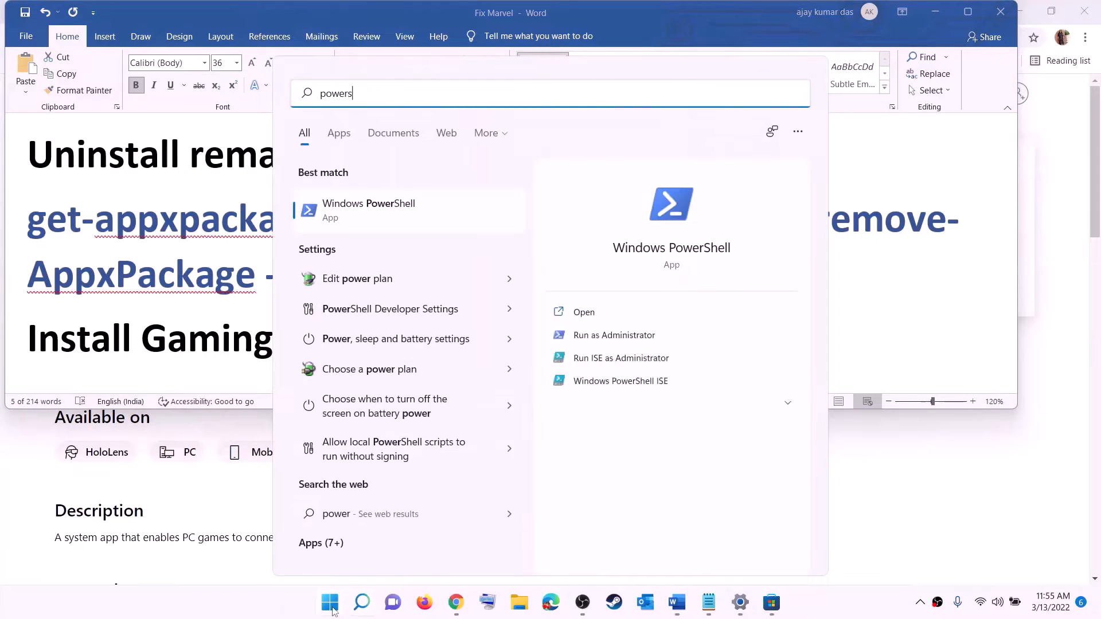
{"action": "type", "text": "hell"}
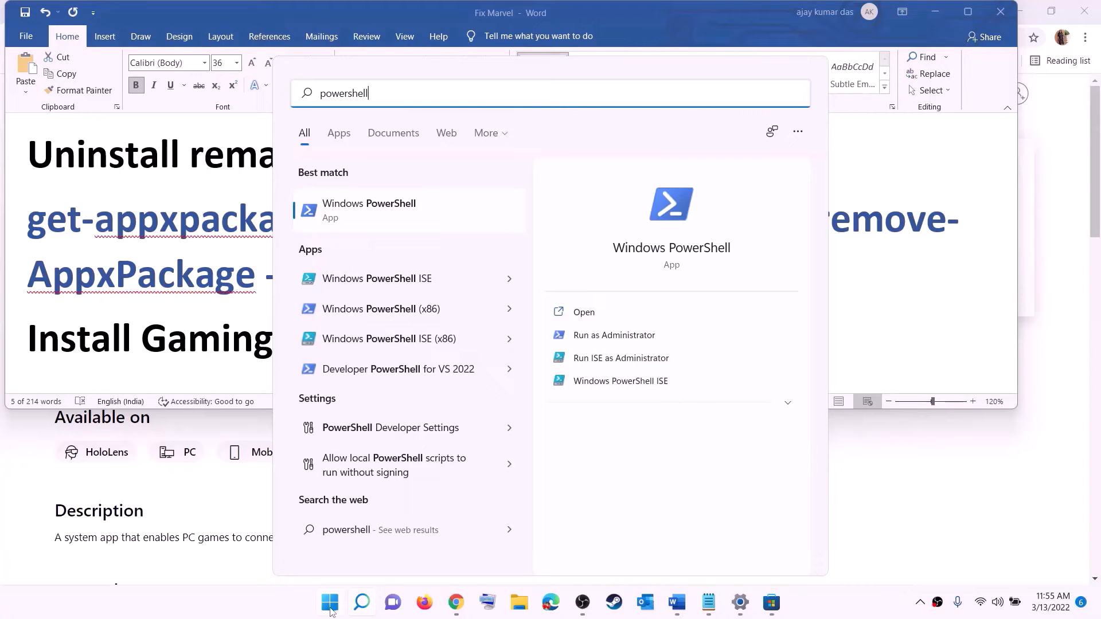
{"action": "right_click", "coordinate": [378, 219]}
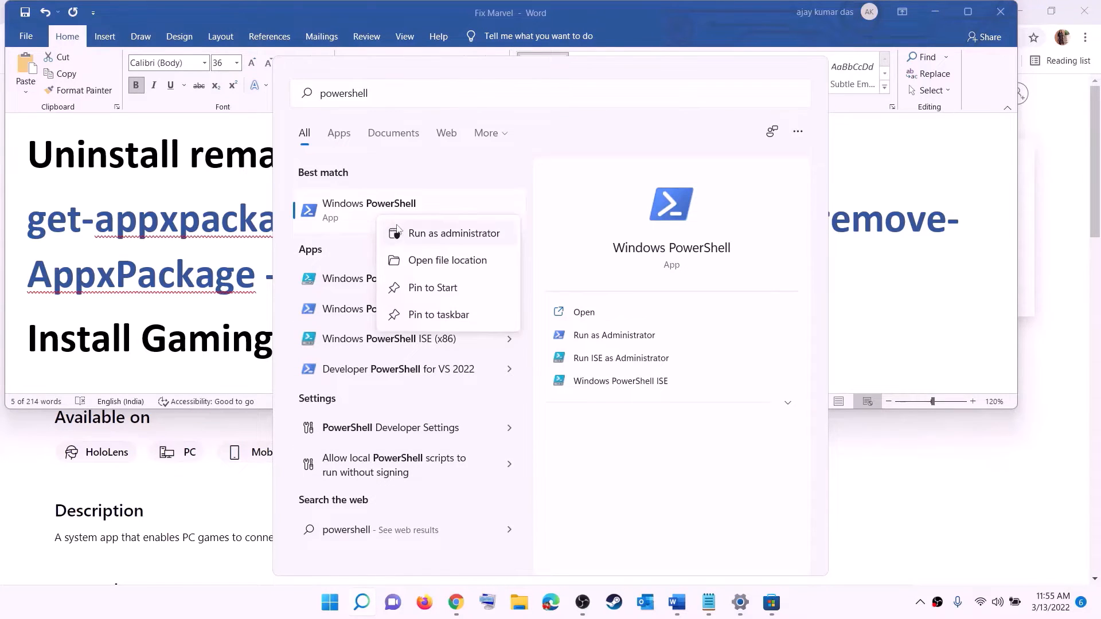
{"action": "left_click", "coordinate": [460, 239]}
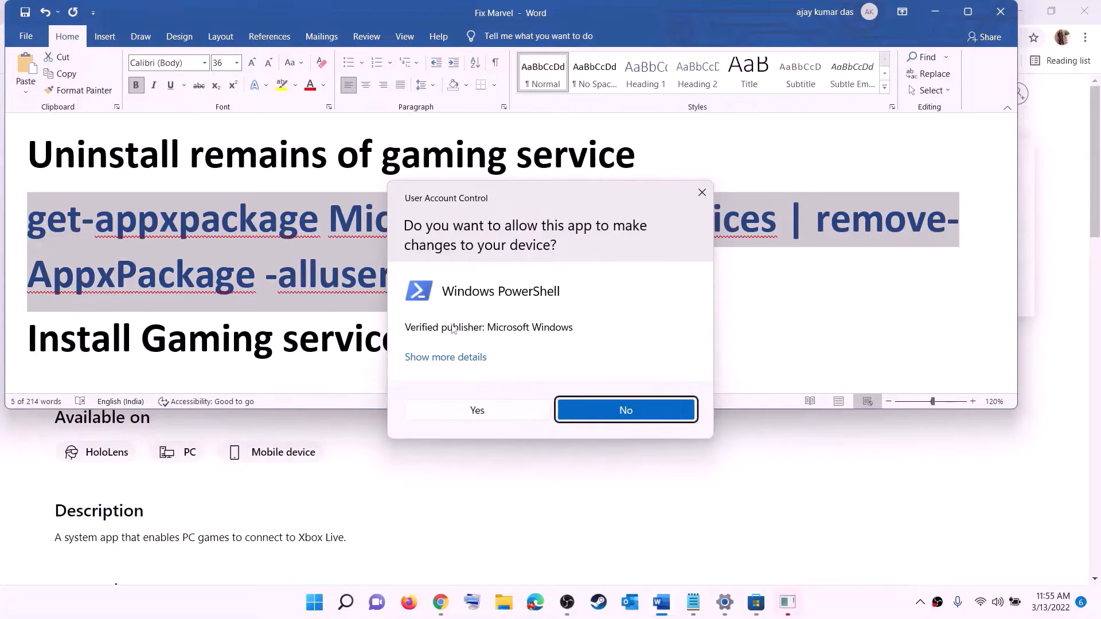
{"action": "left_click", "coordinate": [477, 410]}
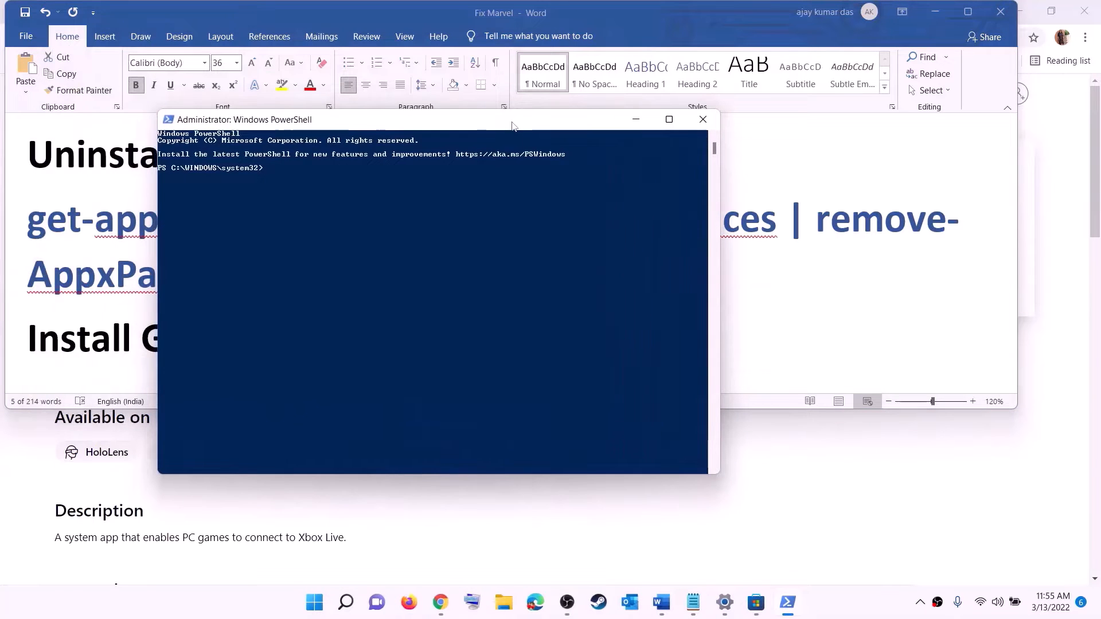
{"action": "key", "text": "ctrl+v"}
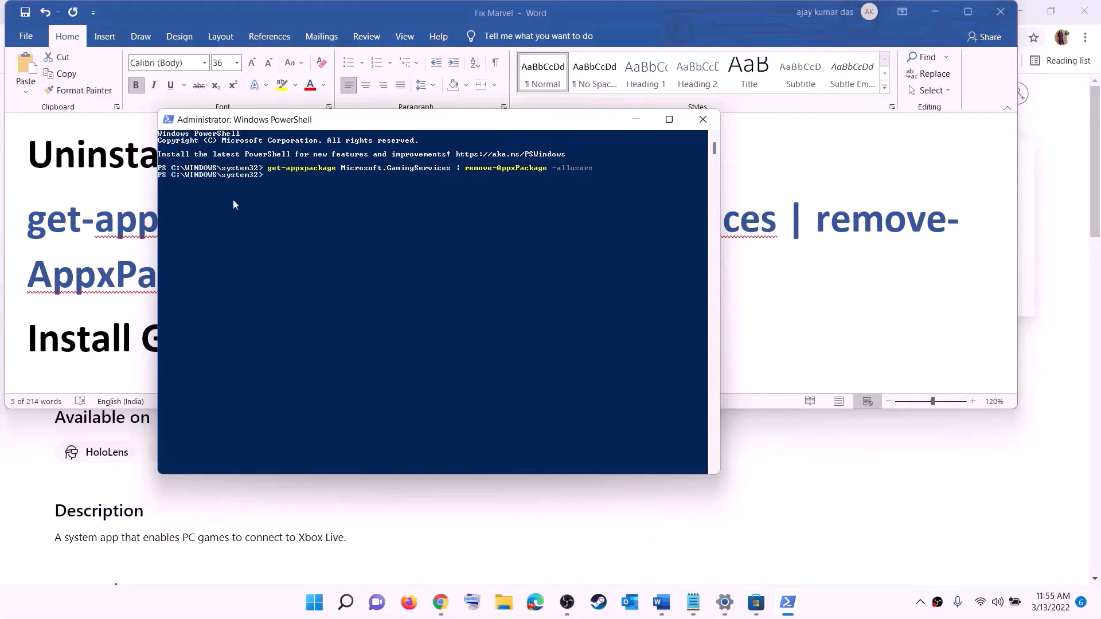
- Copy the start ms-windows-store command under "Install Gaming service" in the Word notes
{"action": "left_click", "coordinate": [124, 271]}
{"action": "scroll", "coordinate": [275, 279], "scroll_direction": "down", "scroll_amount": 4}
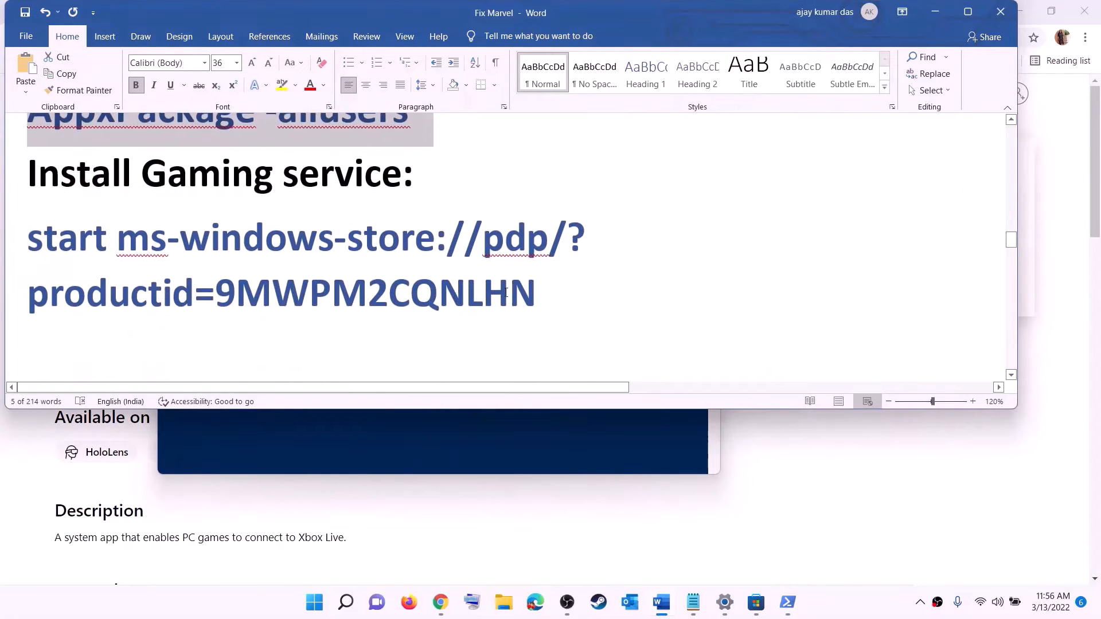
{"action": "left_click_drag", "start_coordinate": [542, 294], "coordinate": [2, 262]}
{"action": "right_click", "coordinate": [119, 259]}
{"action": "left_click", "coordinate": [147, 285]}
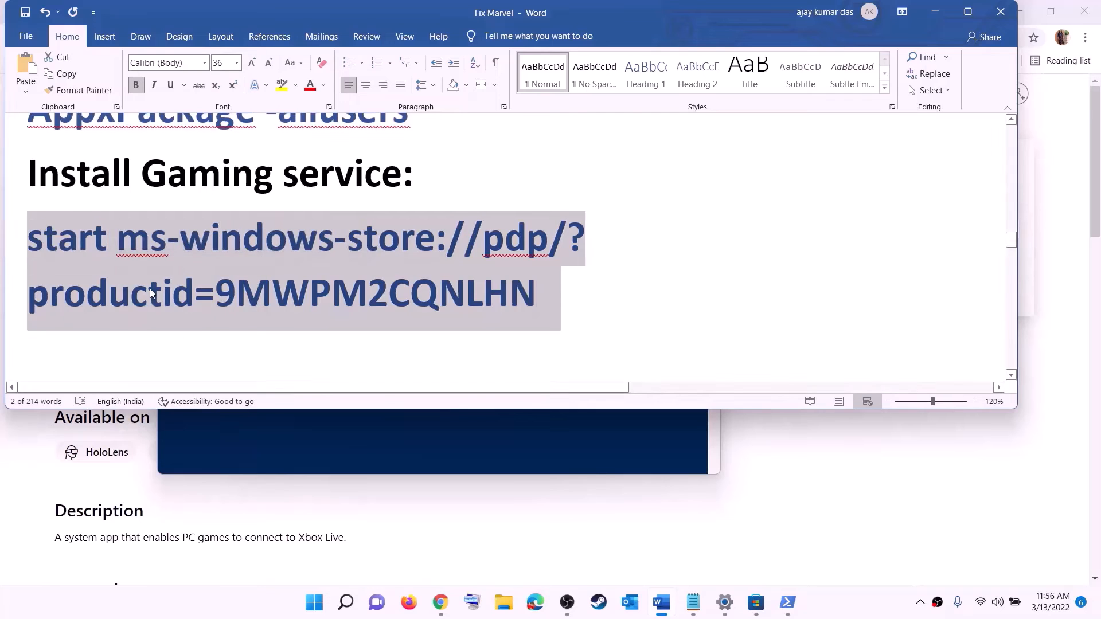
- Run start ms-windows-store://pdp/?productid=9MWPM2CQNLHN in PowerShell and install Gaming Services from its Microsoft Store listing
{"action": "key", "text": "alt+Tab"}
{"action": "right_click", "coordinate": [328, 245]}
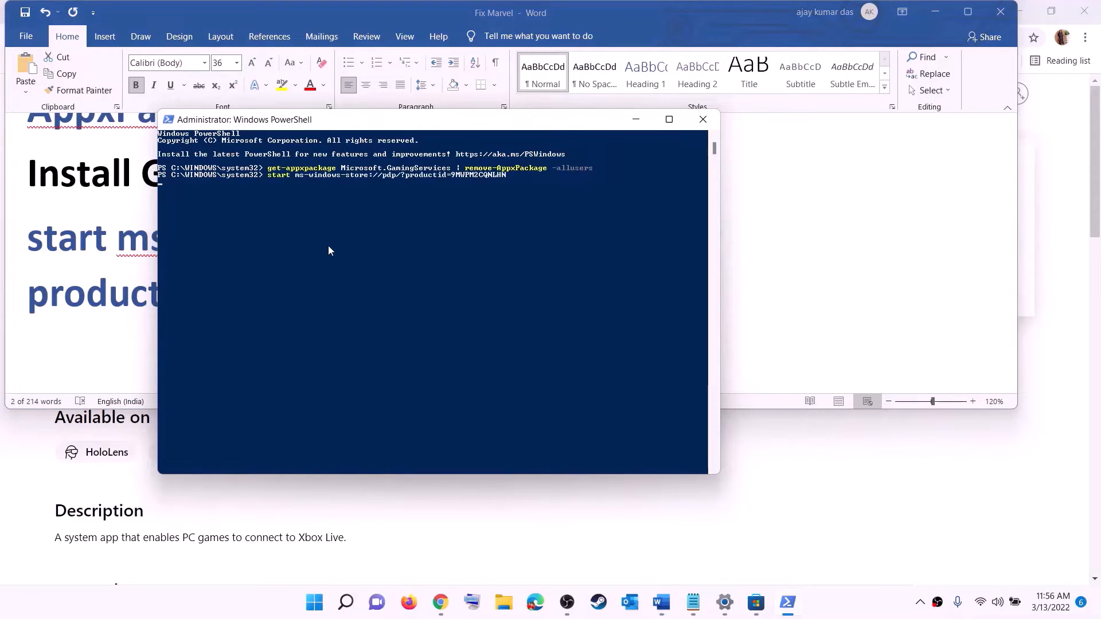
{"action": "key", "text": "Return"}
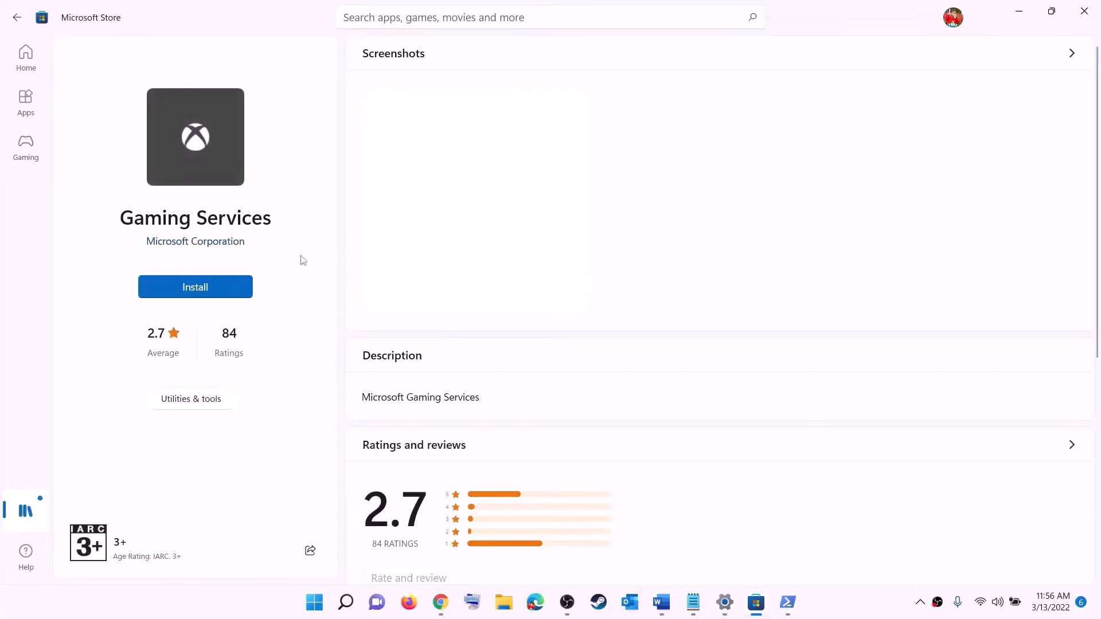
{"action": "left_click", "coordinate": [180, 292]}
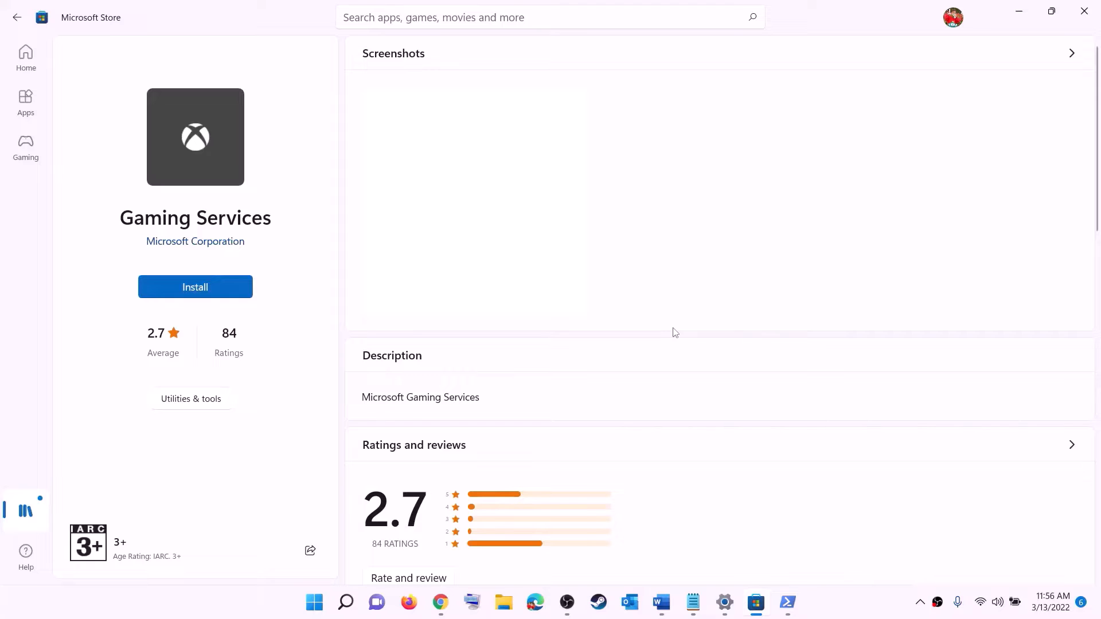
{"action": "left_click", "coordinate": [493, 413]}
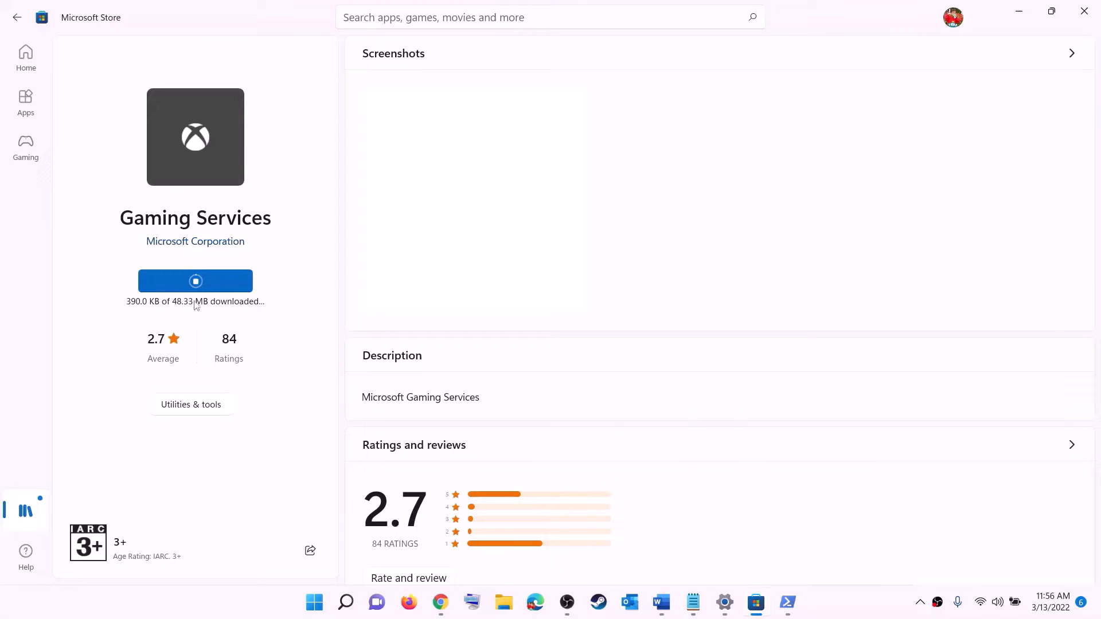
- Review the list of required services in the Word notes, and open the Windows Services app
{"action": "left_click", "coordinate": [662, 602]}
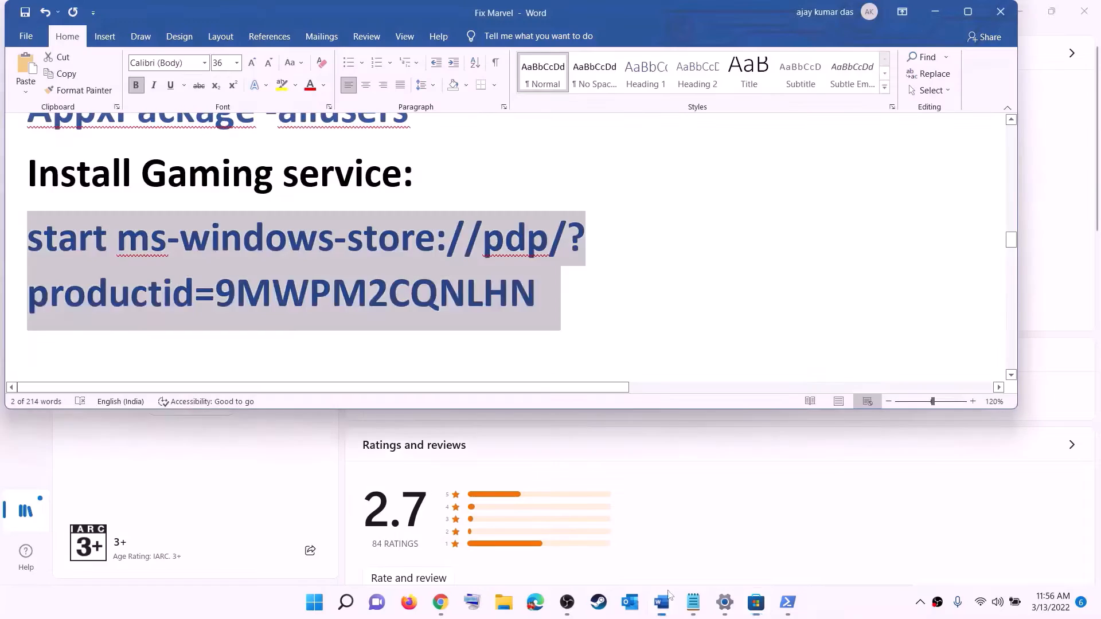
{"action": "scroll", "coordinate": [361, 295], "scroll_direction": "down", "scroll_amount": 8}
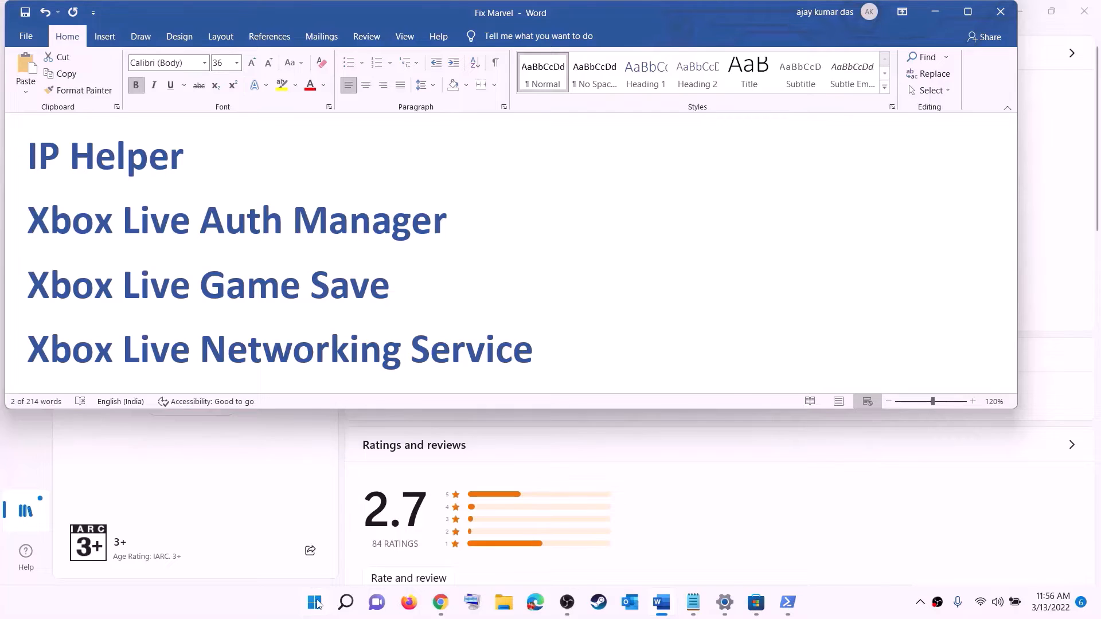
{"action": "left_click", "coordinate": [316, 604]}
{"action": "type", "text": "serv"}
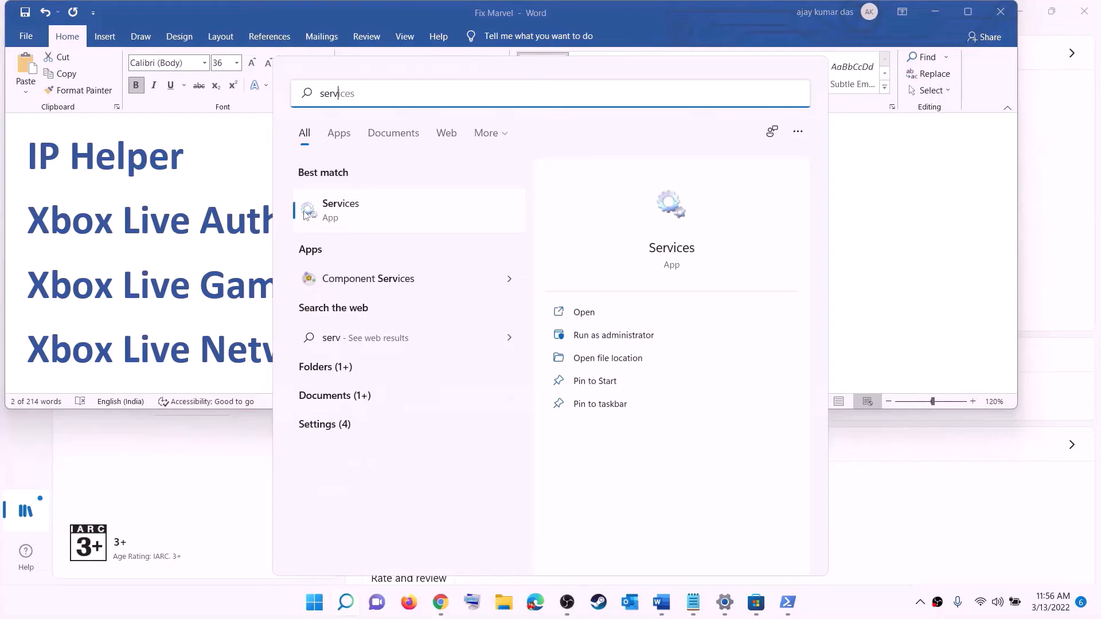
{"action": "type", "text": "ic"}
{"action": "left_click", "coordinate": [307, 216]}
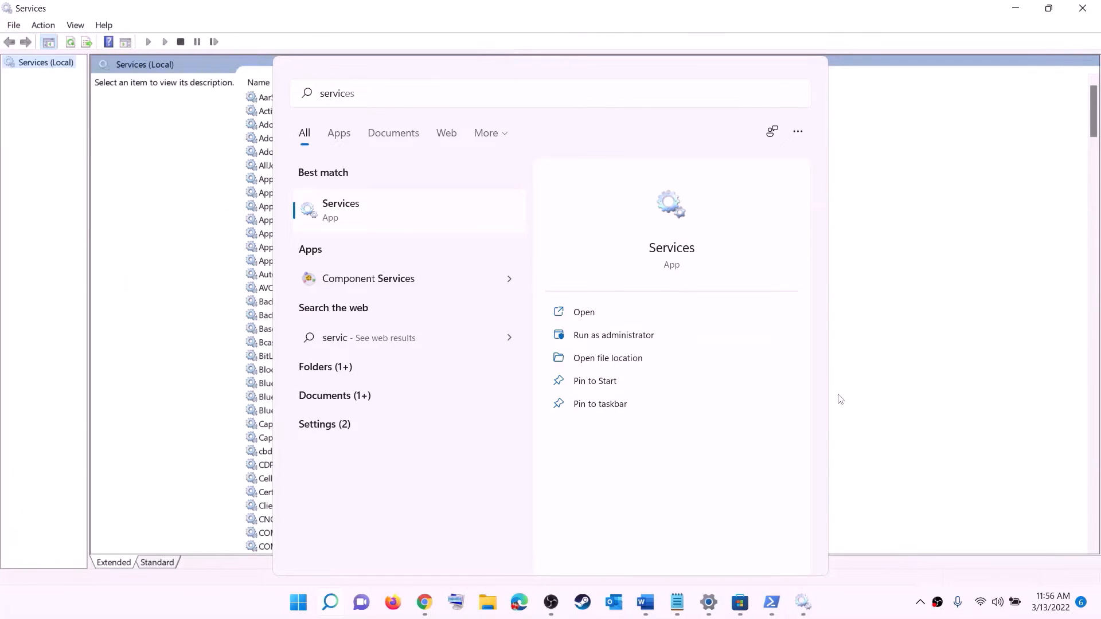
- Find the IP Helper service and set its startup type to Automatic
{"action": "left_click", "coordinate": [317, 343]}
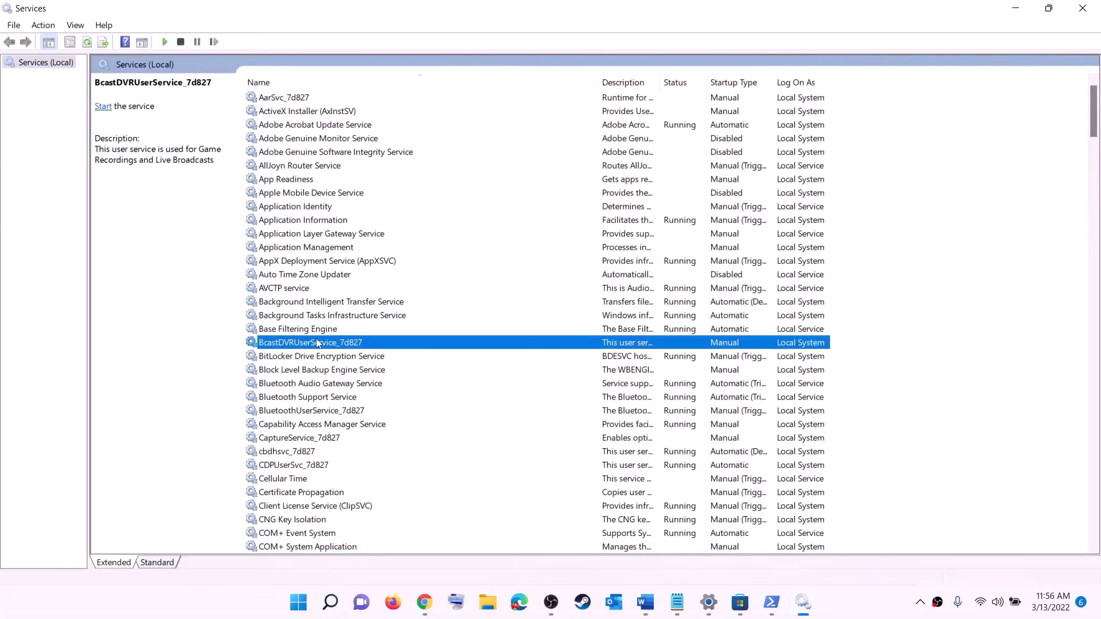
{"action": "type", "text": "ip"}
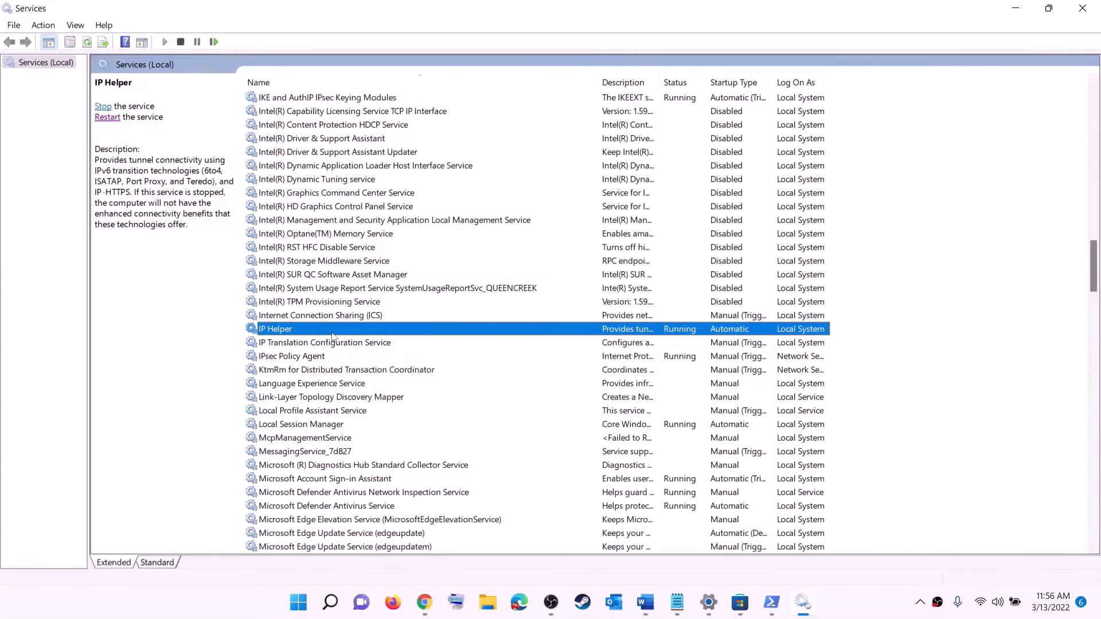
{"action": "double_click", "coordinate": [331, 333]}
{"action": "left_click", "coordinate": [579, 284]}
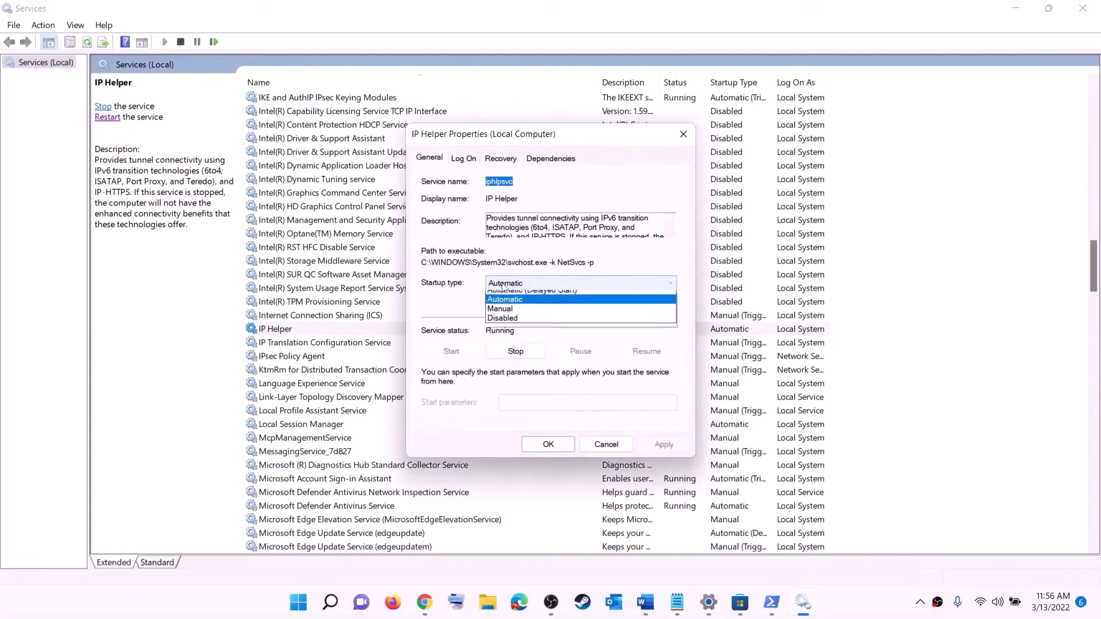
{"action": "left_click", "coordinate": [508, 306]}
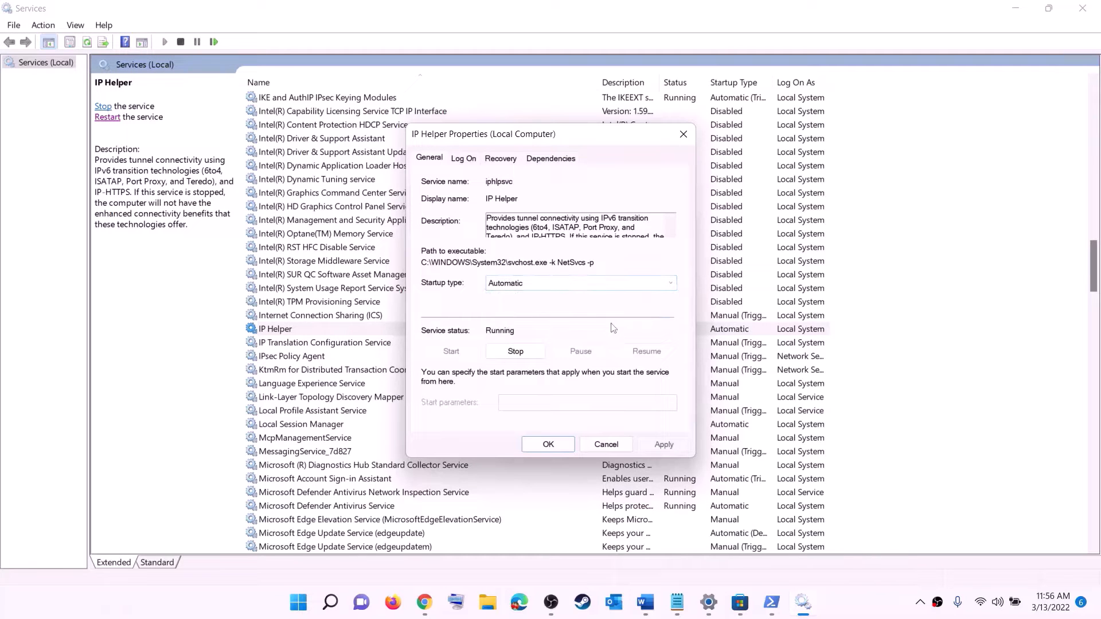
{"action": "left_click", "coordinate": [663, 444]}
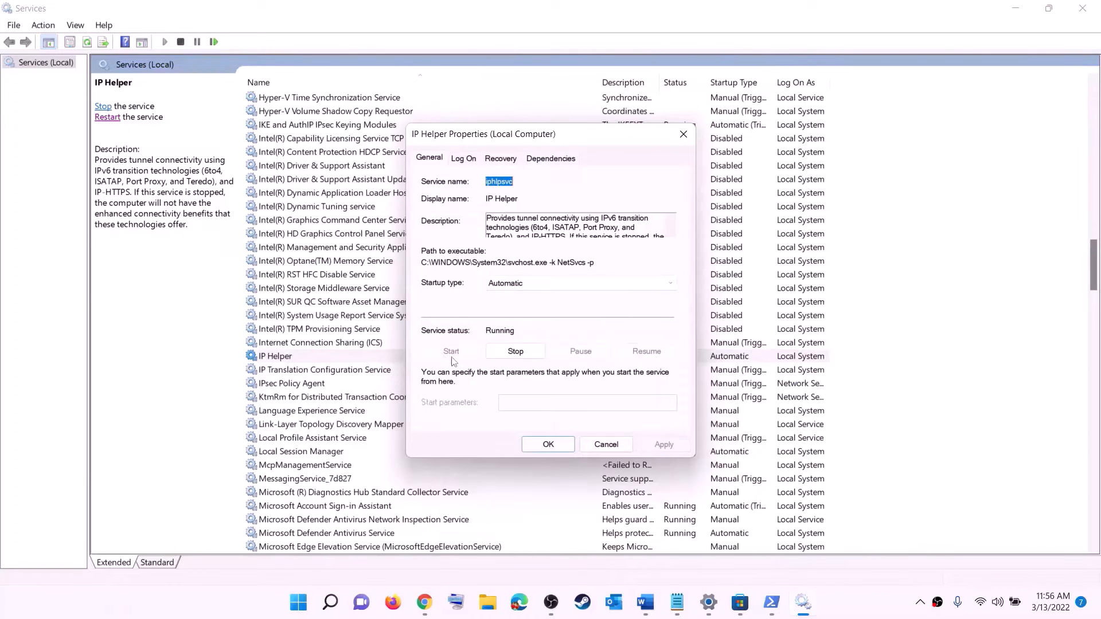
{"action": "left_click", "coordinate": [551, 445]}
- Find the Xbox Accessory Management Service and set its startup type to Automatic
{"action": "left_click", "coordinate": [338, 413]}
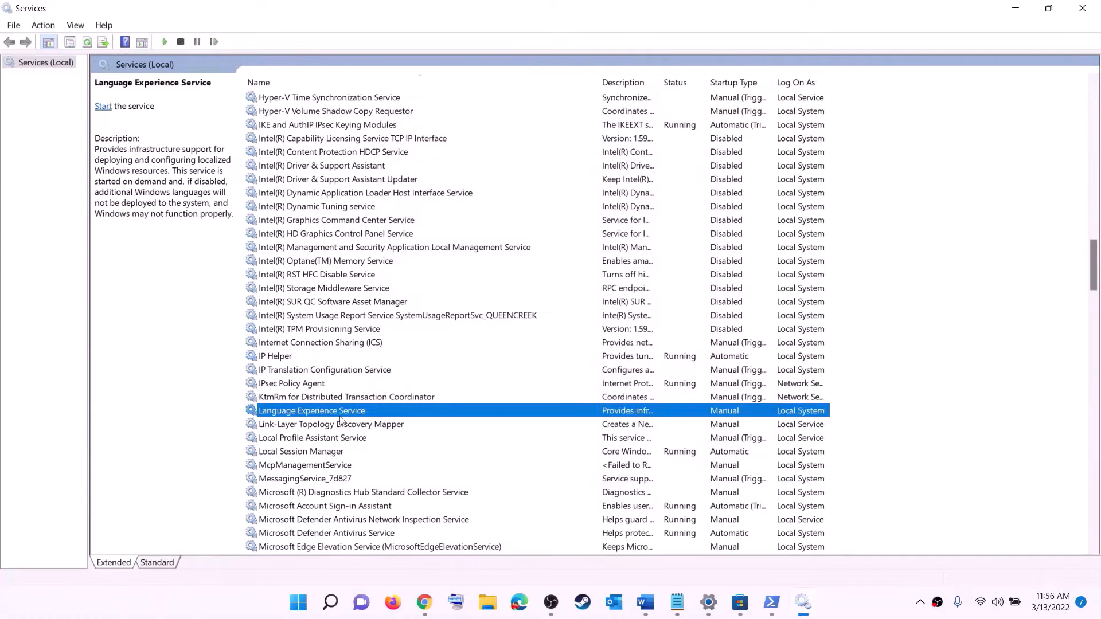
{"action": "key", "text": "x"}
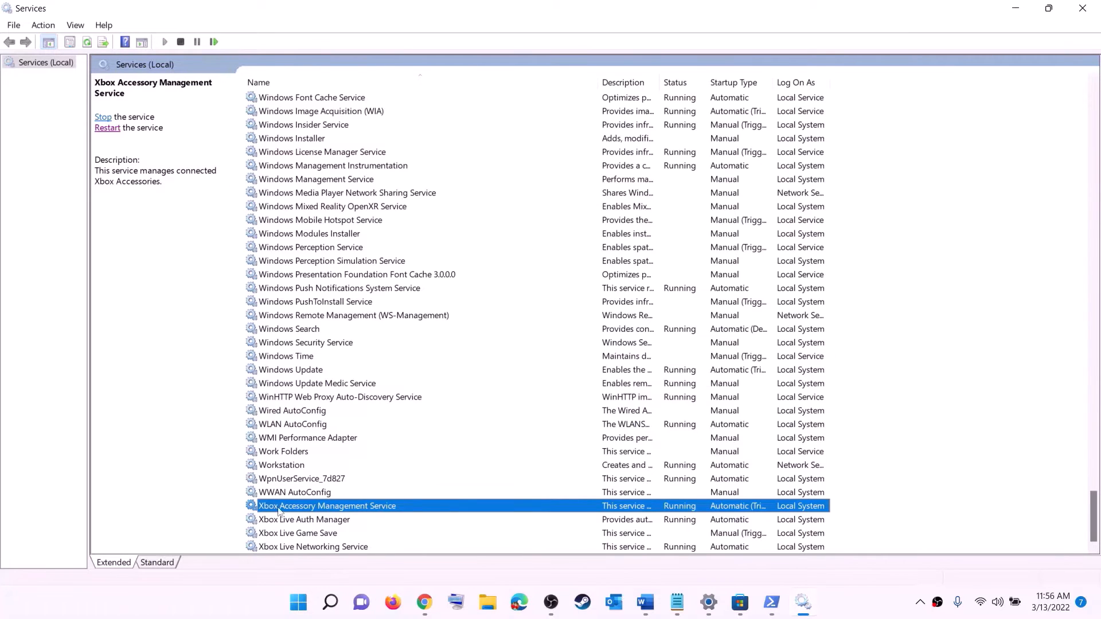
{"action": "double_click", "coordinate": [304, 512]}
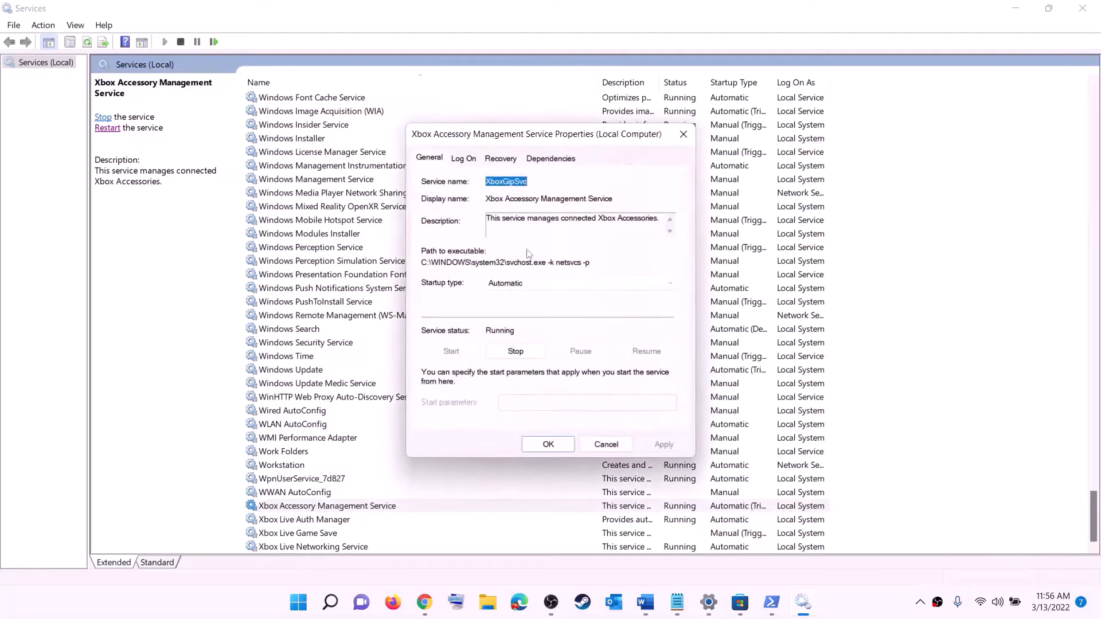
{"action": "left_click", "coordinate": [529, 289]}
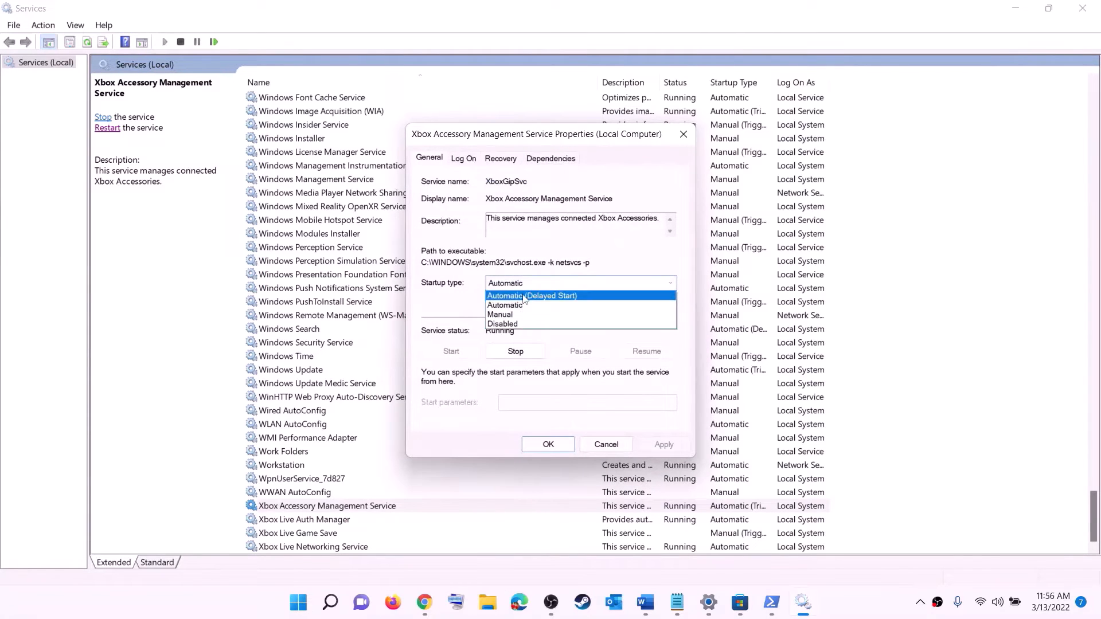
{"action": "left_click", "coordinate": [504, 290]}
{"action": "left_click", "coordinate": [664, 444]}
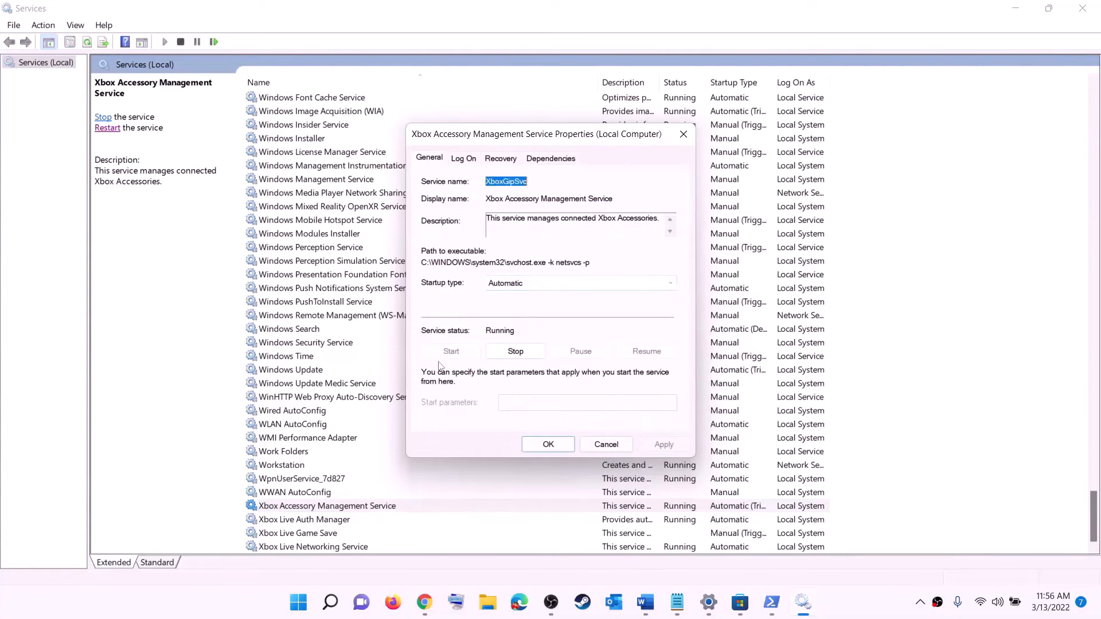
{"action": "left_click", "coordinate": [549, 445]}
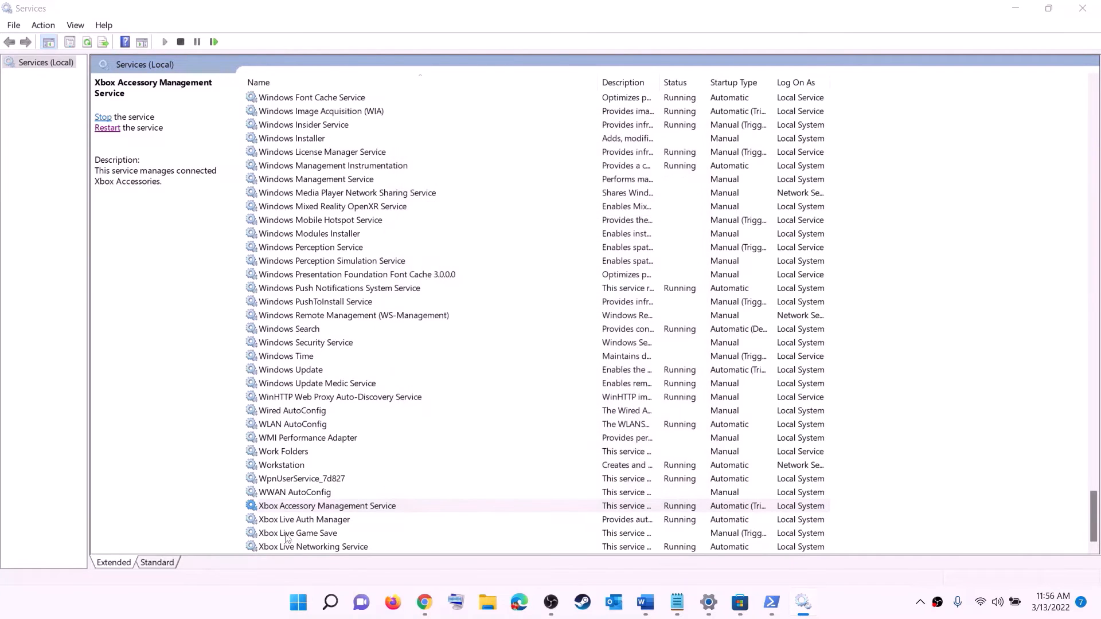
- Set the startup type of the Xbox Live Auth Manager service to Automatic
{"action": "double_click", "coordinate": [304, 520]}
{"action": "left_click", "coordinate": [543, 304]}
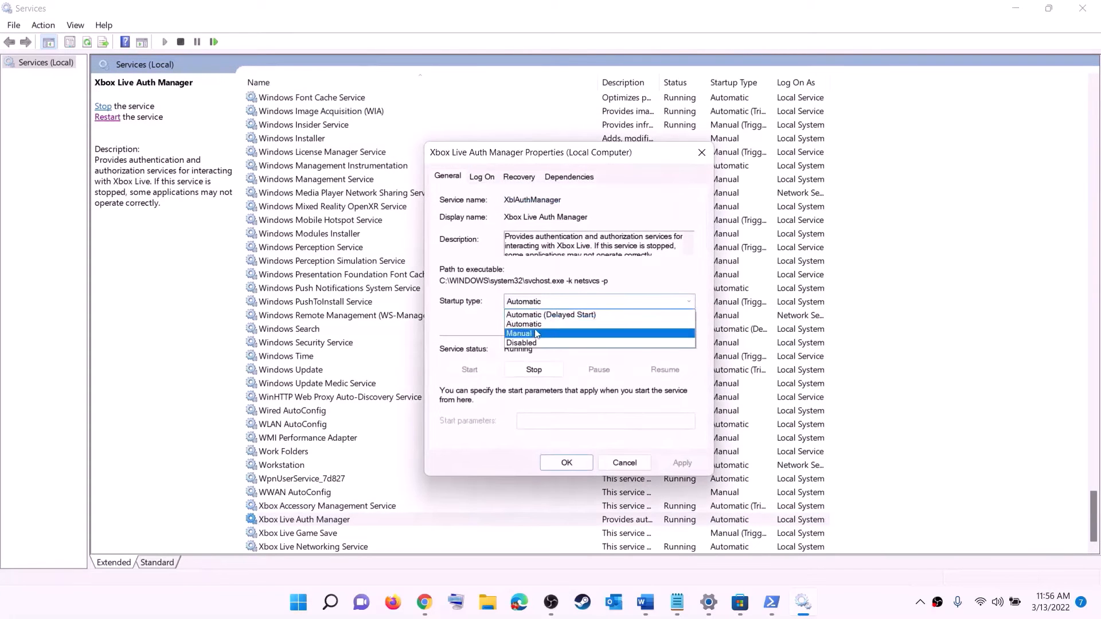
{"action": "left_click", "coordinate": [540, 325]}
{"action": "left_click", "coordinate": [680, 463]}
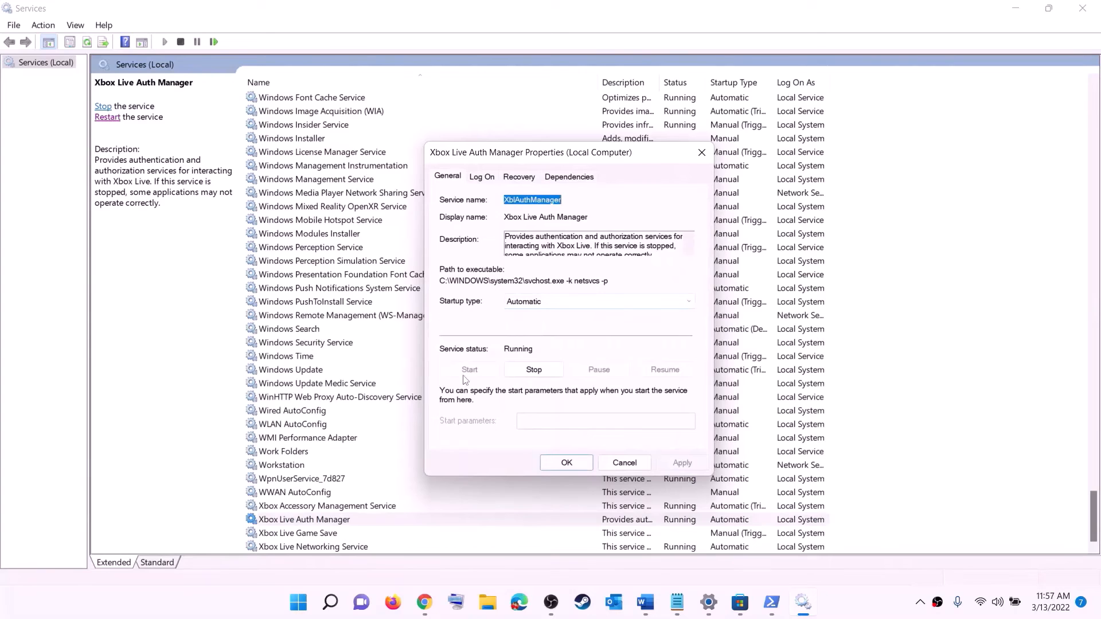
{"action": "left_click", "coordinate": [566, 463]}
- Set the startup type of the Xbox Live Game Save service to Automatic and start the service
{"action": "double_click", "coordinate": [298, 534]}
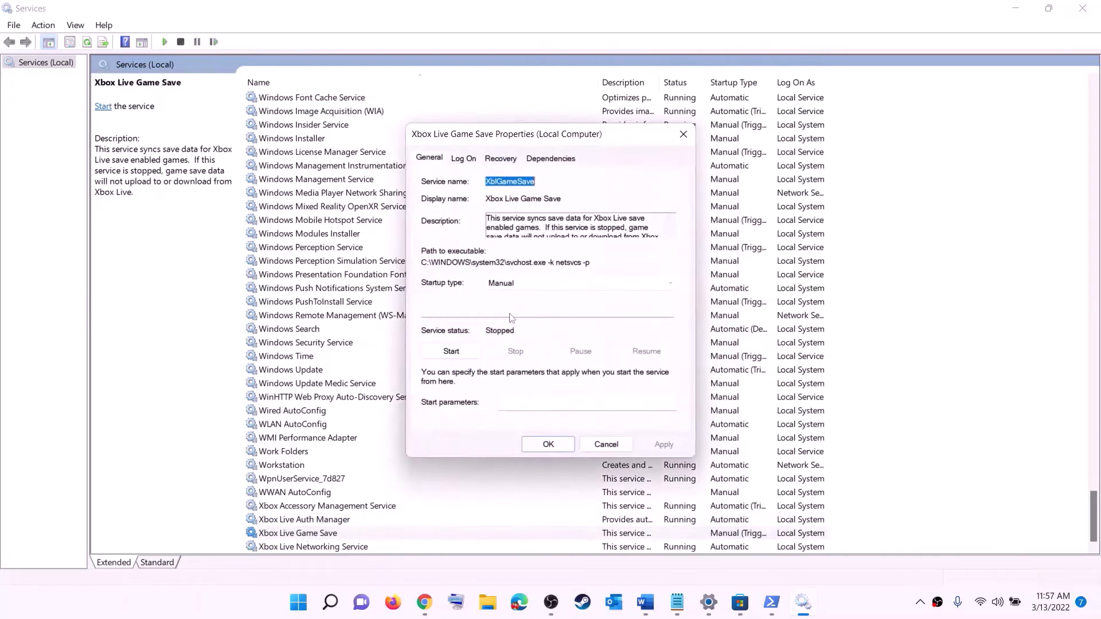
{"action": "left_click", "coordinate": [548, 286]}
{"action": "left_click", "coordinate": [539, 307]}
{"action": "left_click", "coordinate": [664, 445]}
{"action": "left_click", "coordinate": [452, 351]}
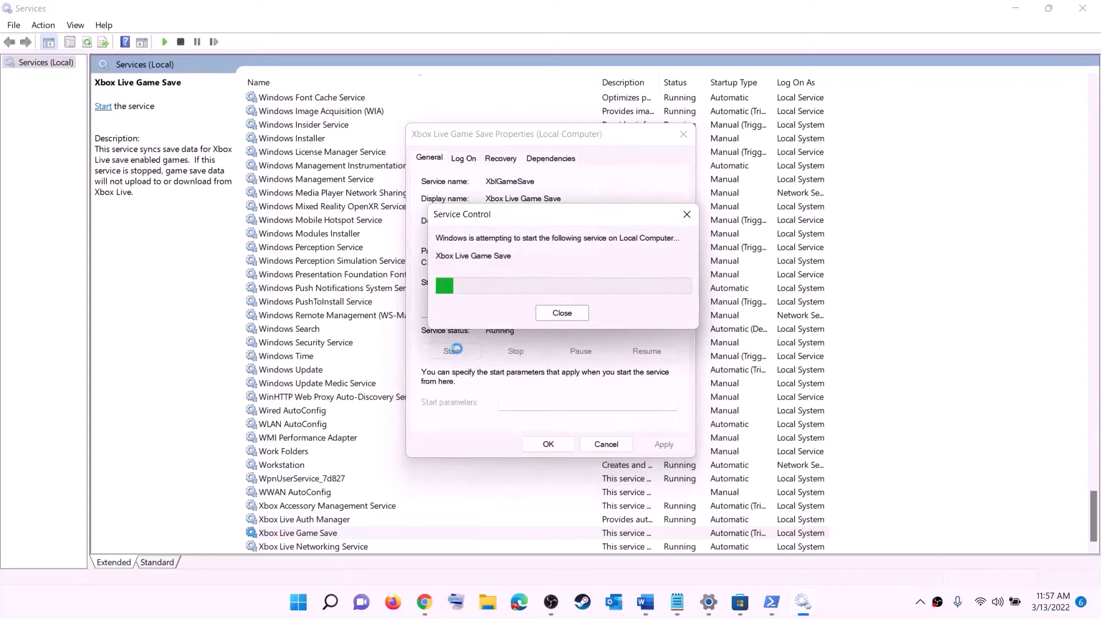
{"action": "left_click", "coordinate": [548, 444]}
- Set the startup type of the Xbox Live Networking Service to Automatic
{"action": "double_click", "coordinate": [319, 546]}
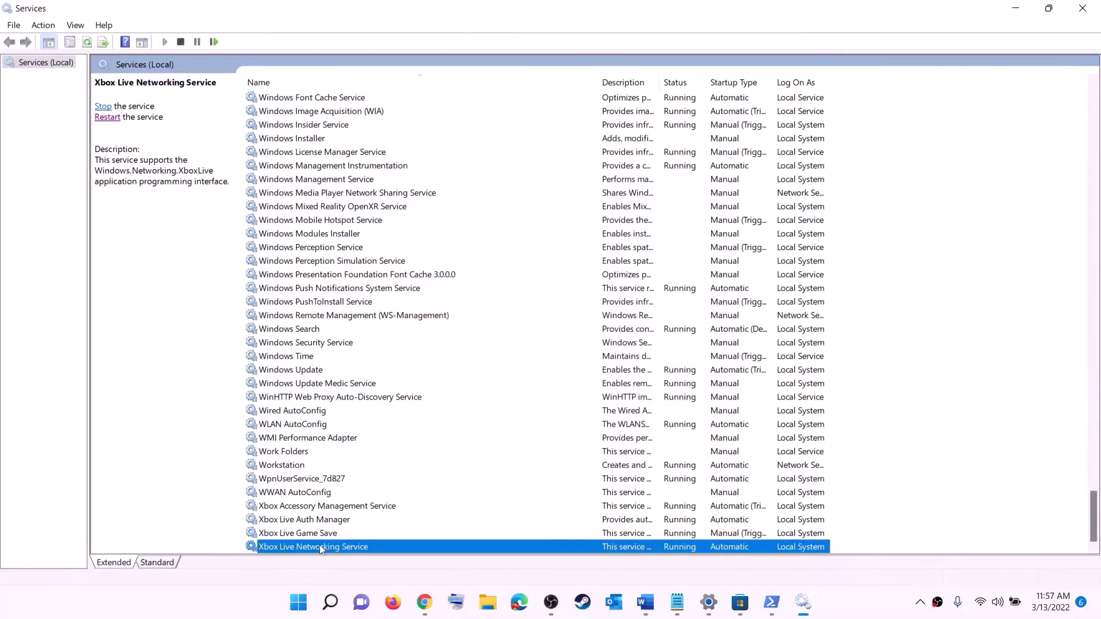
{"action": "left_click", "coordinate": [554, 283]}
{"action": "left_click", "coordinate": [524, 309]}
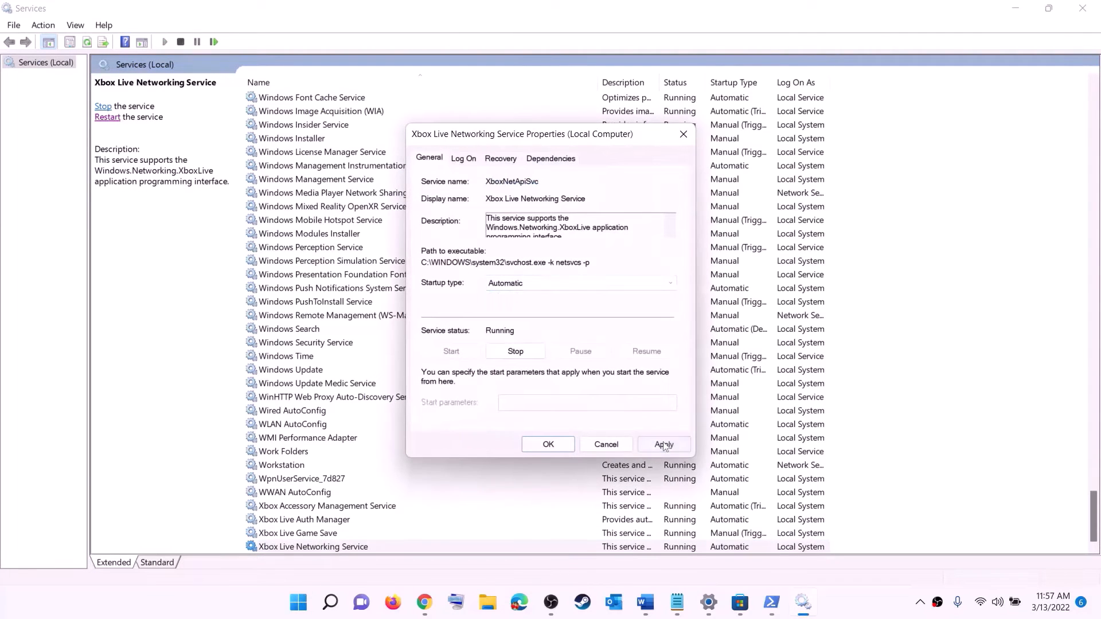
{"action": "left_click", "coordinate": [535, 445]}
- Set the startup type of the Windows Update service to Automatic (Delayed Start) and apply it
{"action": "left_click", "coordinate": [313, 372]}
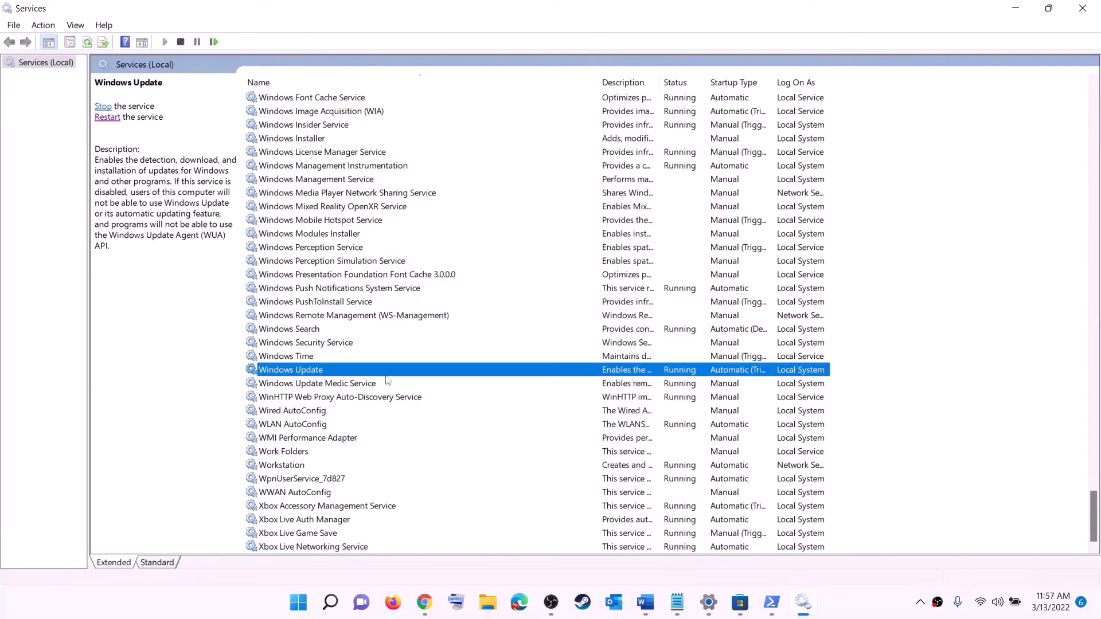
{"action": "double_click", "coordinate": [512, 377]}
{"action": "left_click", "coordinate": [534, 284]}
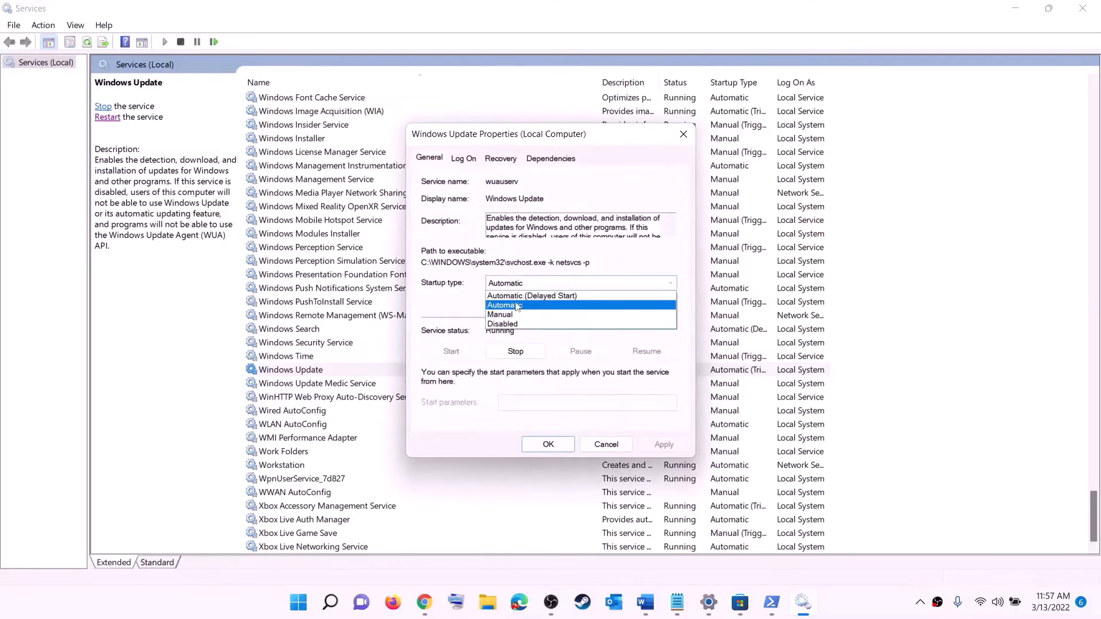
{"action": "left_click", "coordinate": [536, 304]}
{"action": "left_click", "coordinate": [665, 445]}
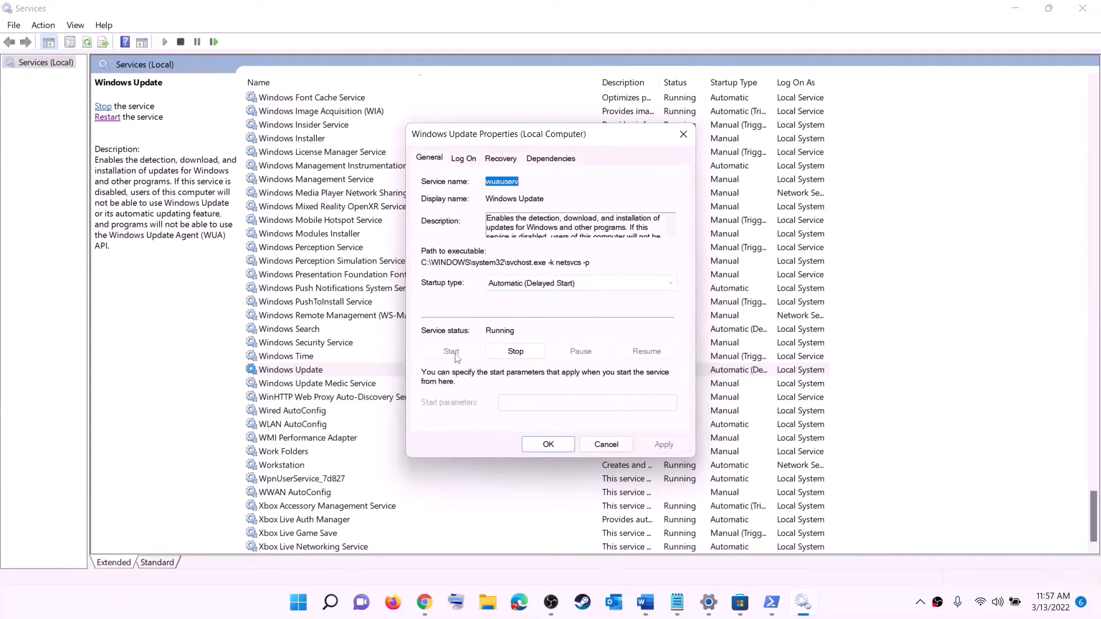
{"action": "left_click", "coordinate": [549, 445]}
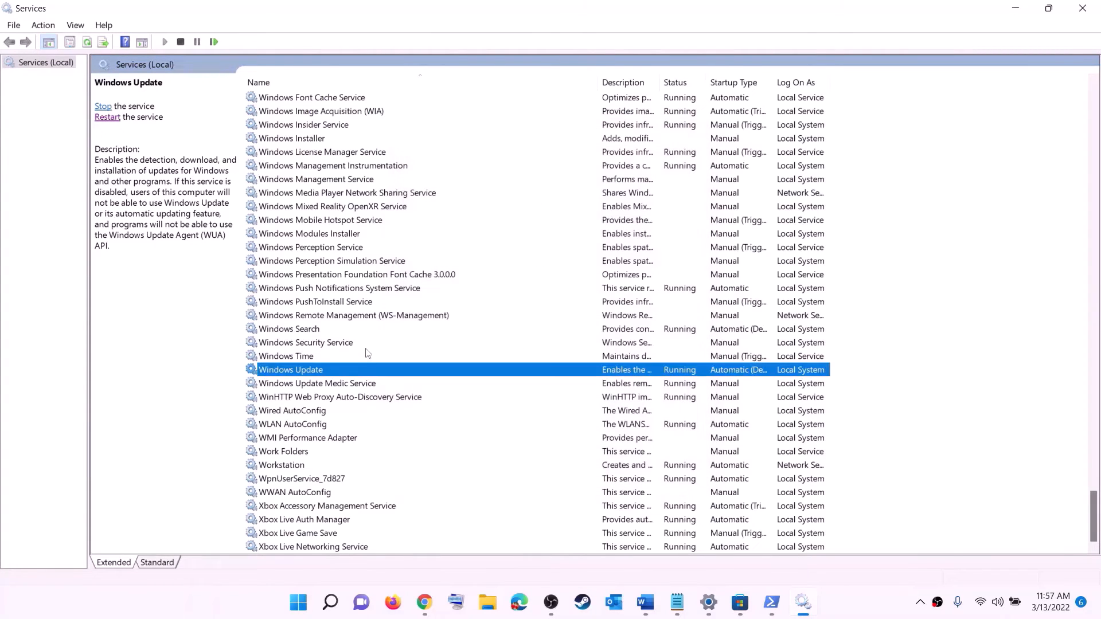
- Find the two Gaming Services entries and stop the one that logs on as Local System
{"action": "left_click", "coordinate": [363, 317]}
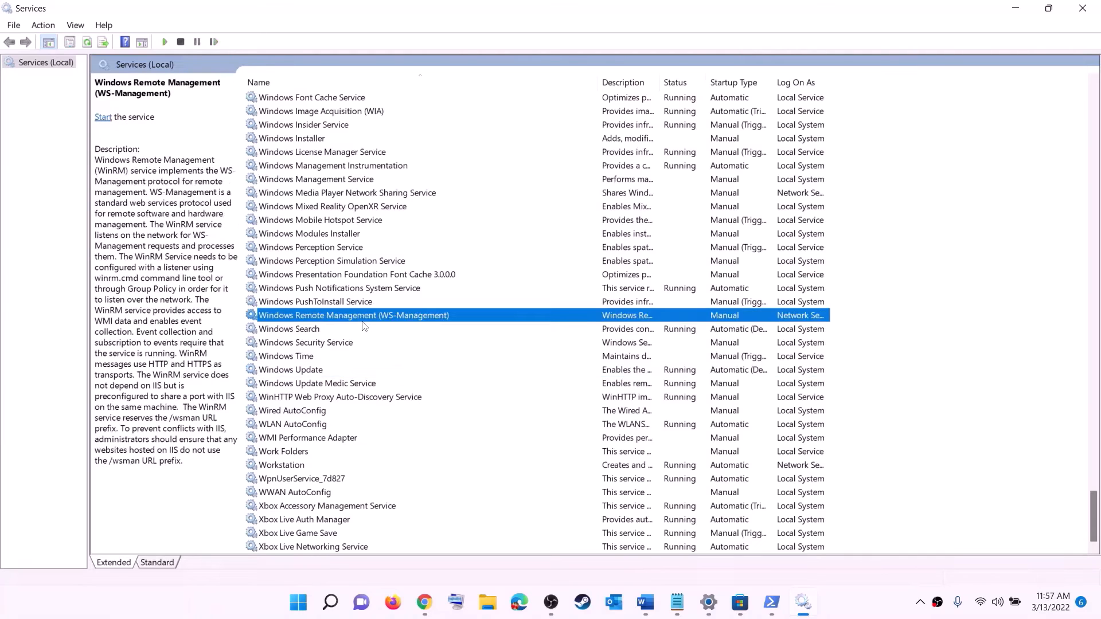
{"action": "key", "text": "g"}
{"action": "scroll", "coordinate": [740, 298], "scroll_direction": "up", "scroll_amount": 4}
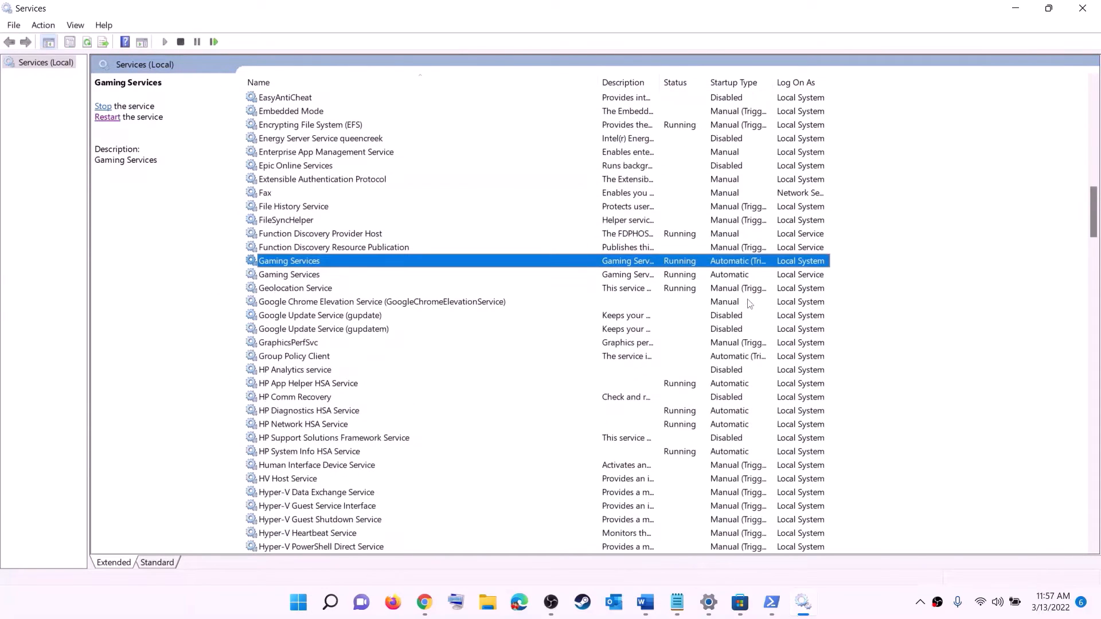
{"action": "left_click", "coordinate": [689, 275]}
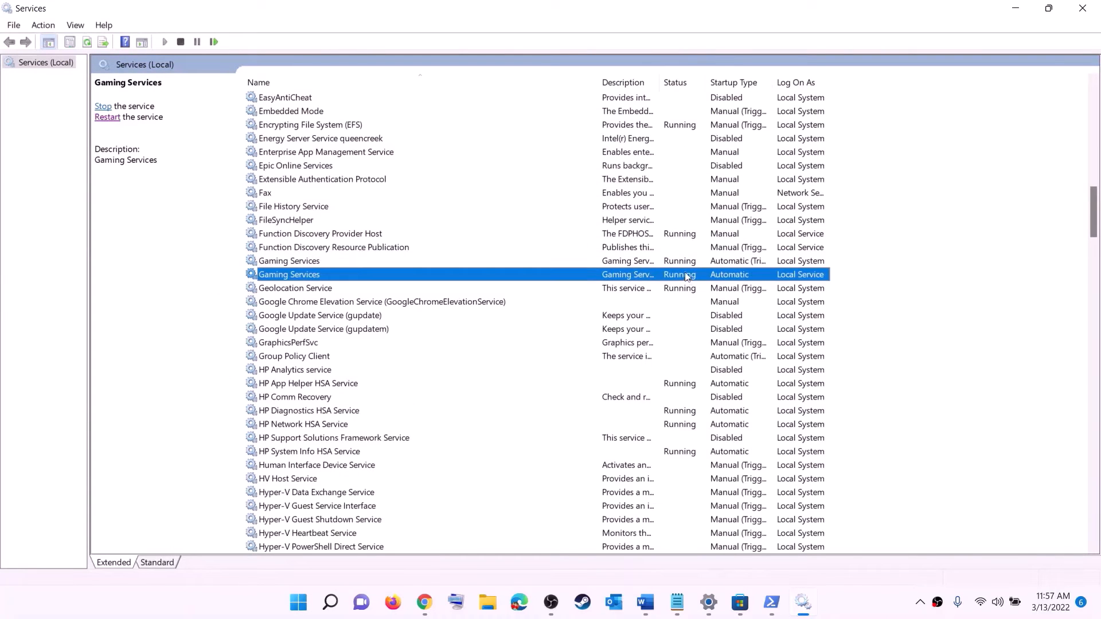
{"action": "key", "text": "Up"}
{"action": "right_click", "coordinate": [678, 263]}
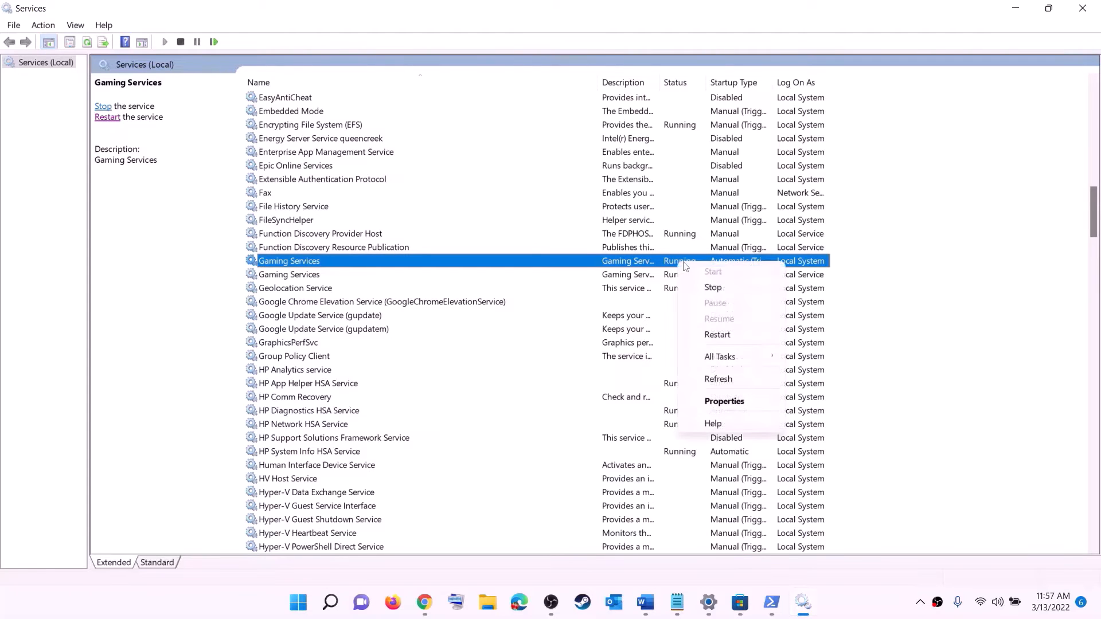
{"action": "left_click", "coordinate": [633, 279]}
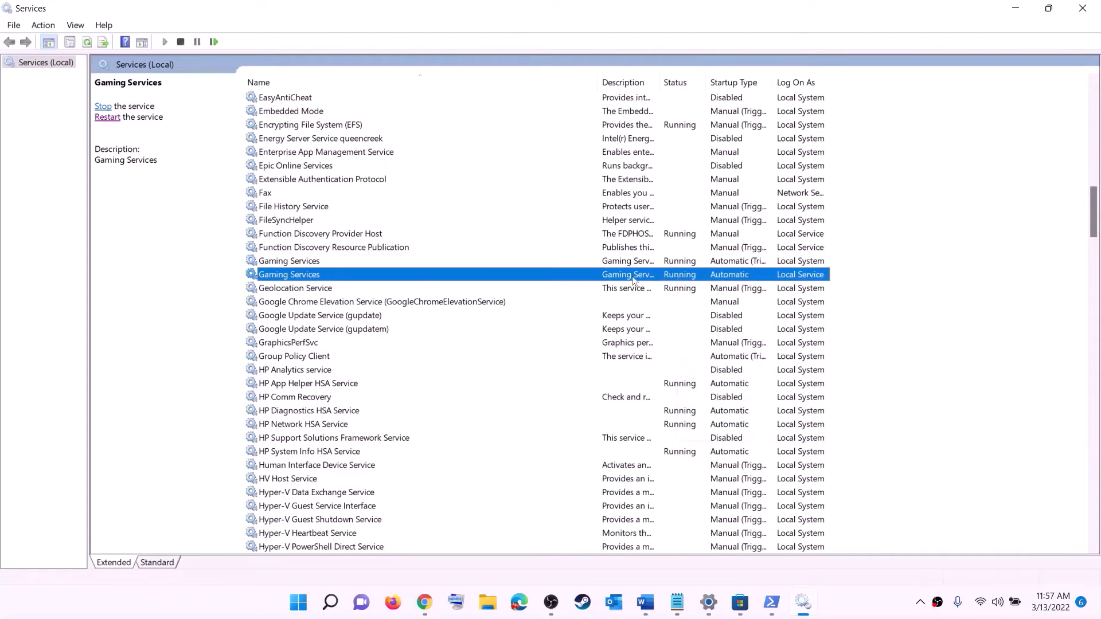
{"action": "left_click", "coordinate": [671, 265]}
{"action": "right_click", "coordinate": [677, 263]}
{"action": "left_click", "coordinate": [700, 288]}
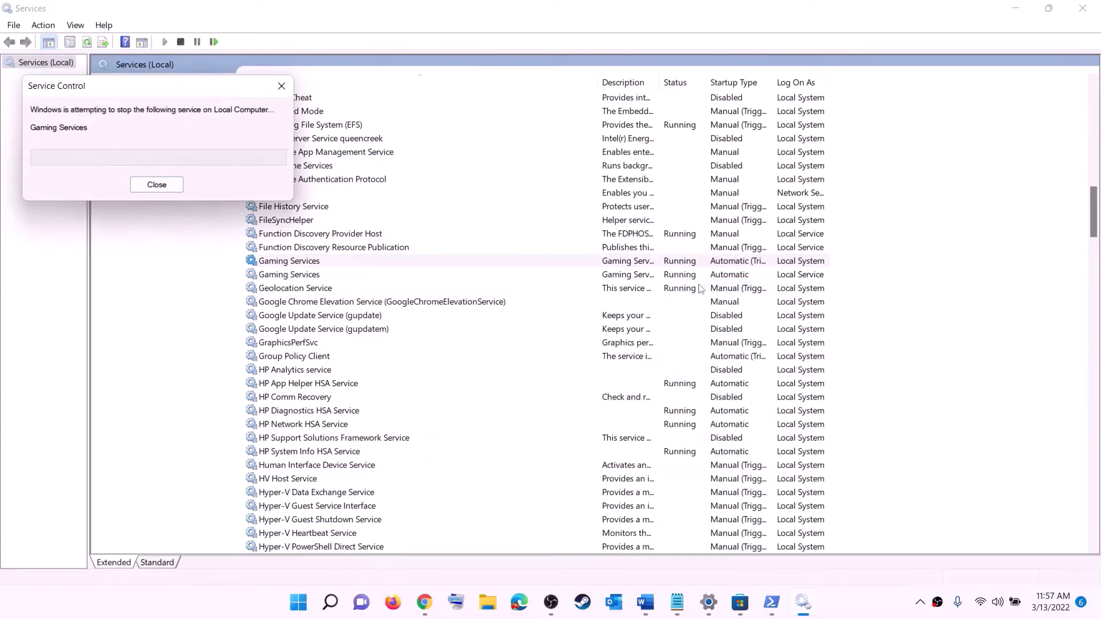
- Stop the Gaming Services entry that logs on as Local Service
{"action": "left_click", "coordinate": [695, 277]}
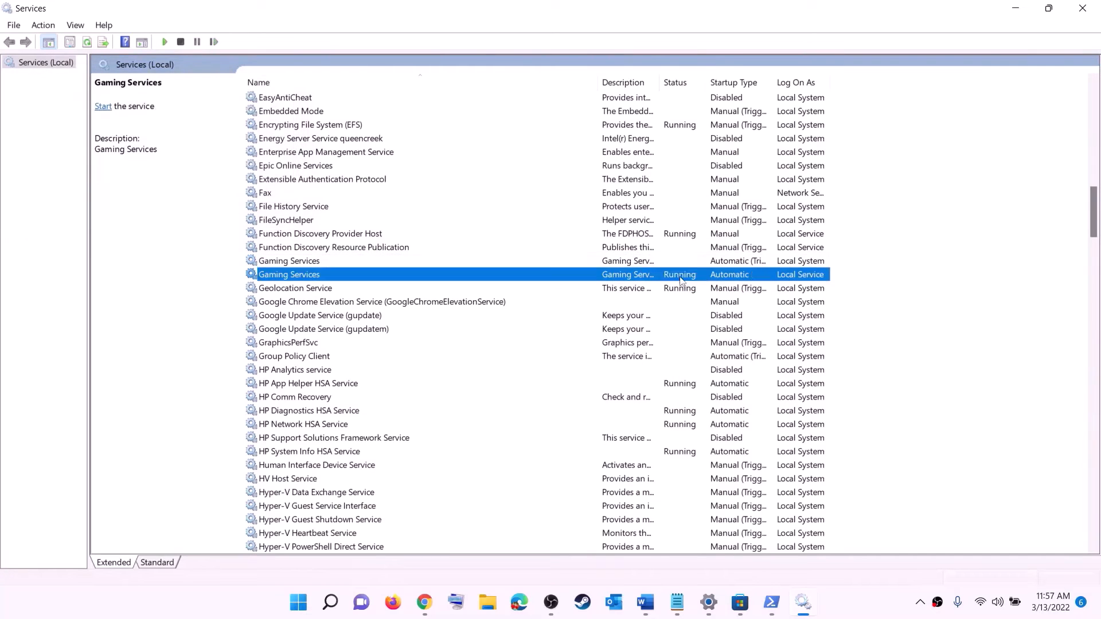
{"action": "right_click", "coordinate": [684, 280]}
{"action": "left_click", "coordinate": [716, 301]}
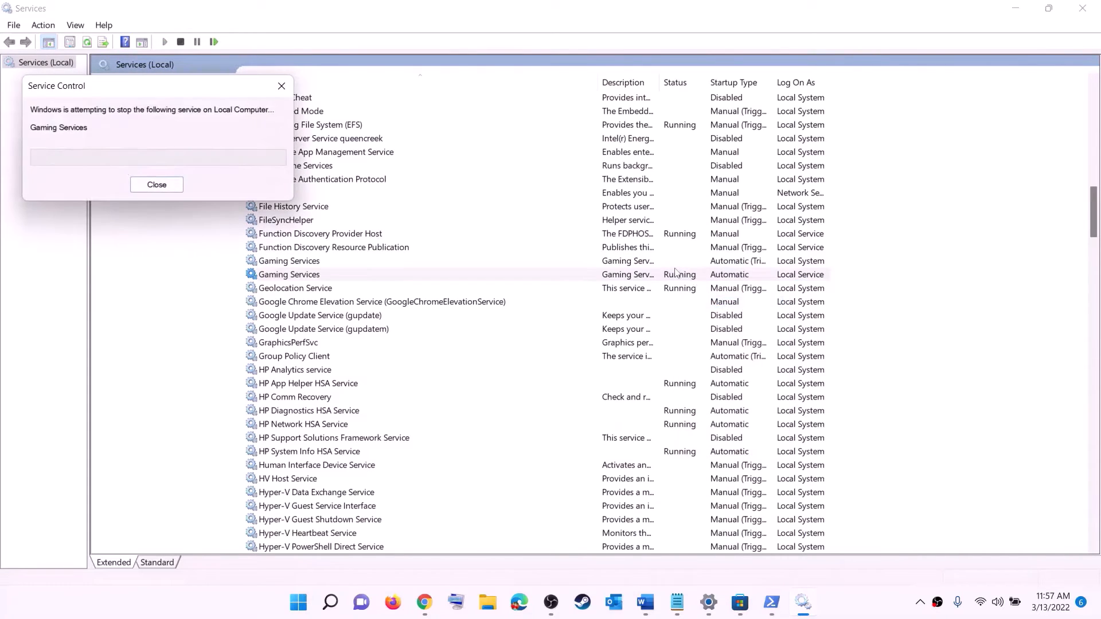
- Start both Gaming Services entries again, first the Local System one and then the Local Service one
{"action": "left_click", "coordinate": [655, 263]}
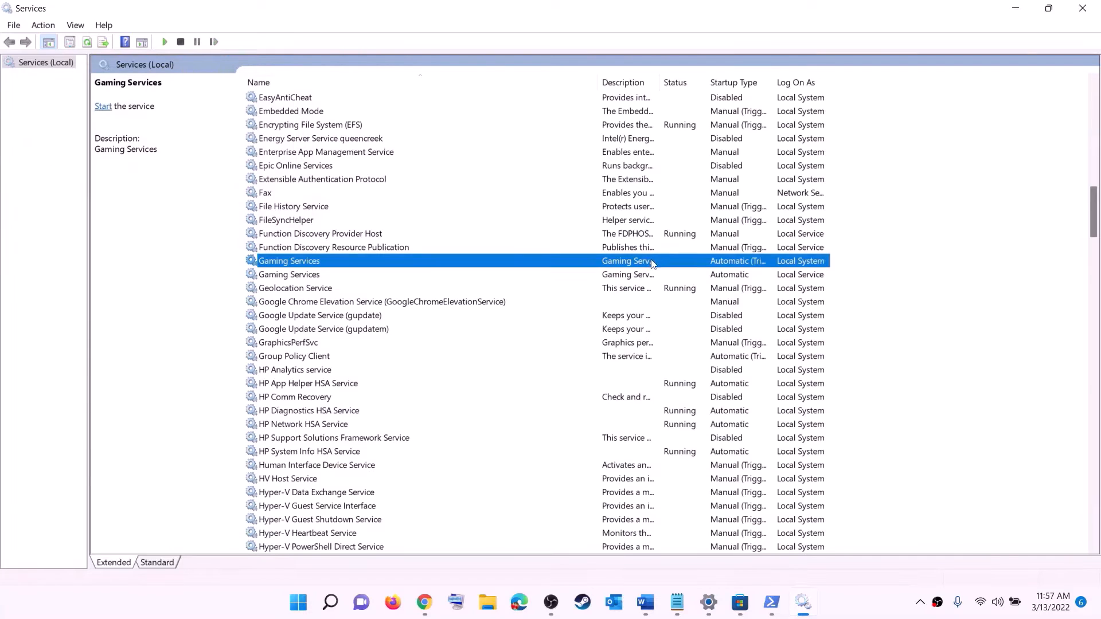
{"action": "right_click", "coordinate": [657, 264]}
{"action": "left_click", "coordinate": [699, 271]}
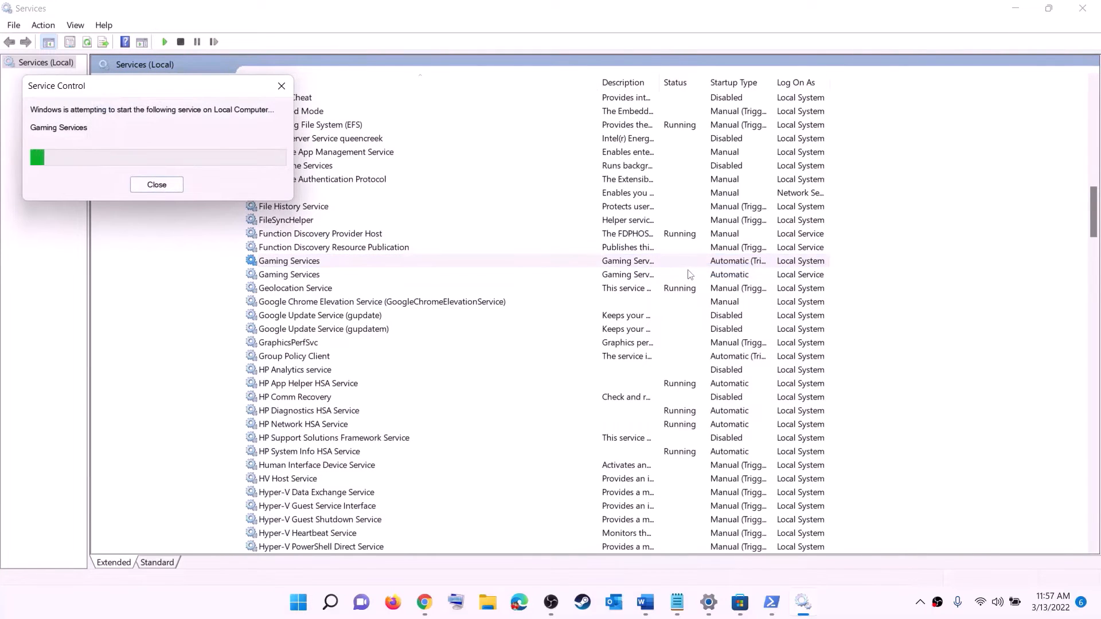
{"action": "left_click", "coordinate": [655, 277]}
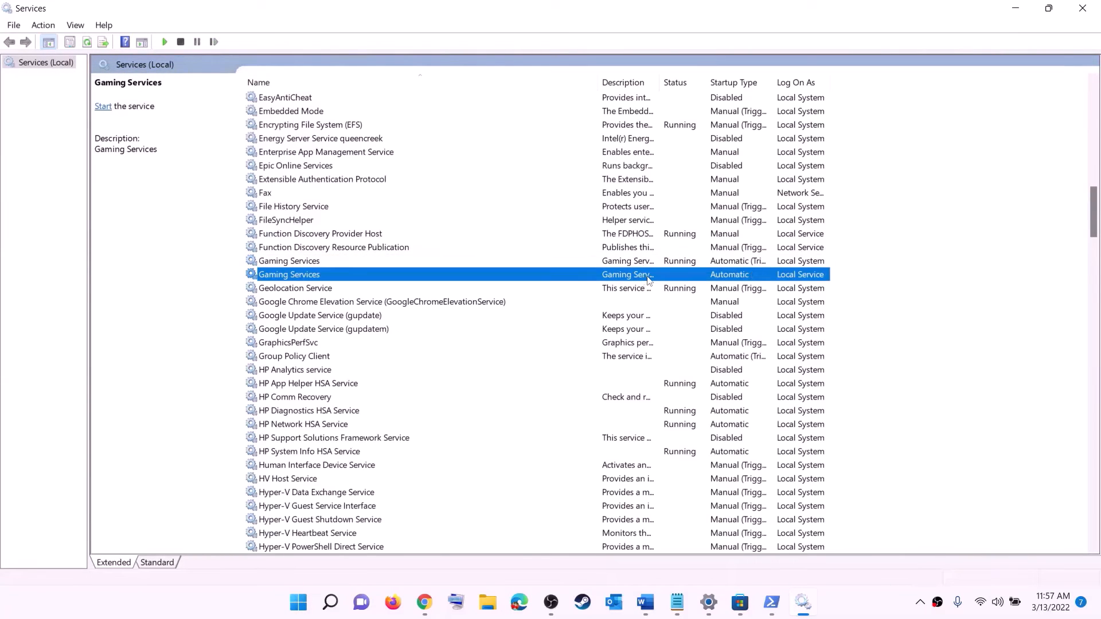
{"action": "right_click", "coordinate": [658, 278]}
{"action": "left_click", "coordinate": [677, 288]}
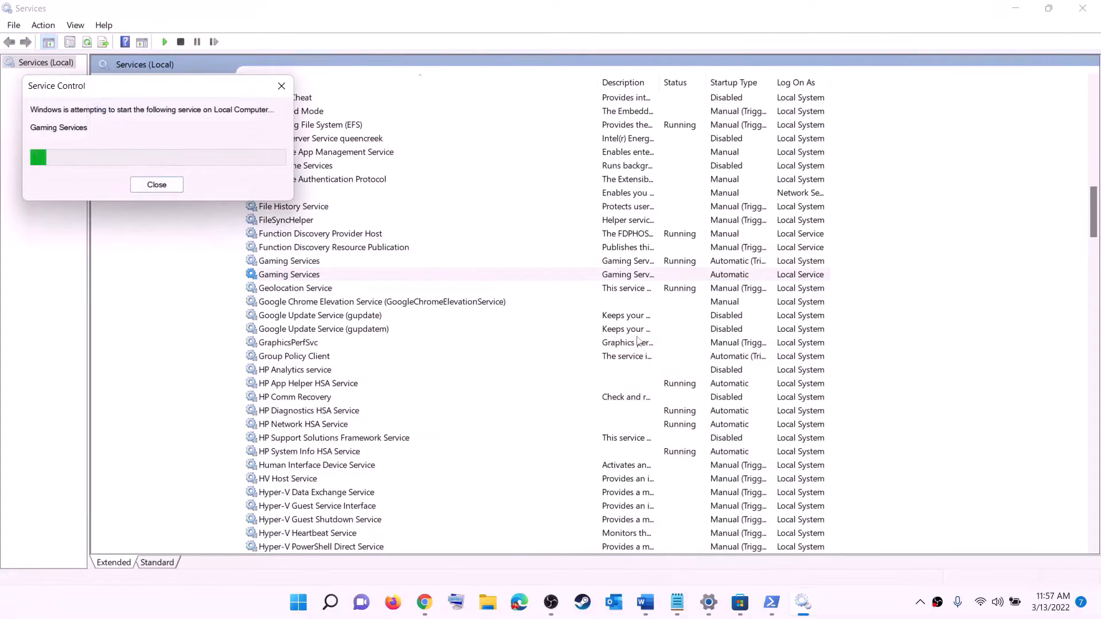
- Find the Microsoft Store Install Service and set its startup type to Automatic
{"action": "left_click", "coordinate": [625, 357]}
{"action": "key", "text": "m"}
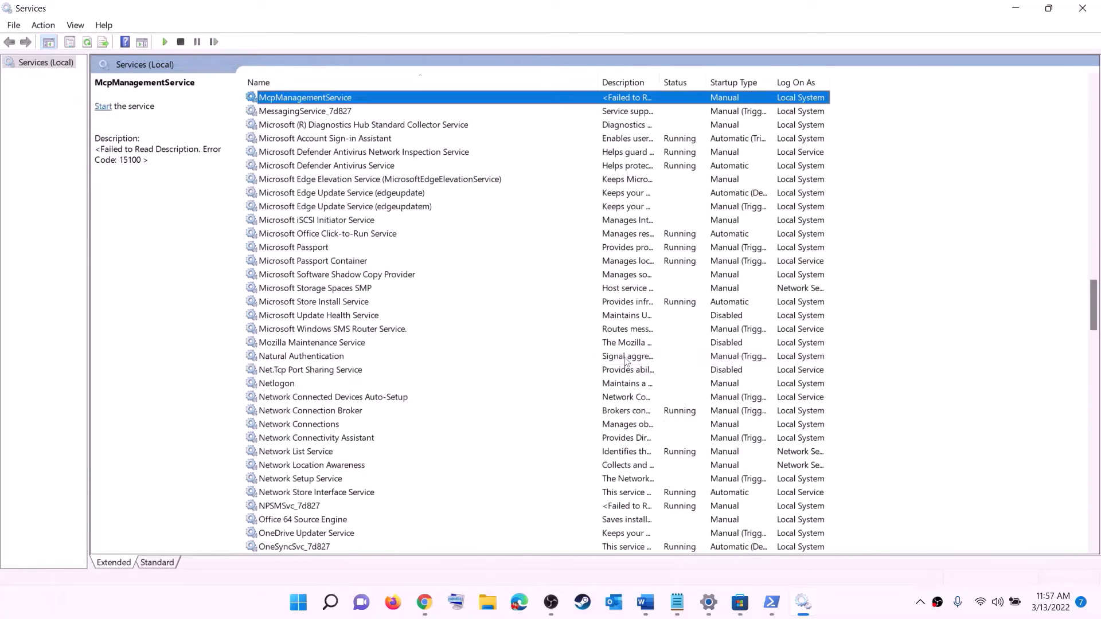
{"action": "left_click", "coordinate": [325, 304]}
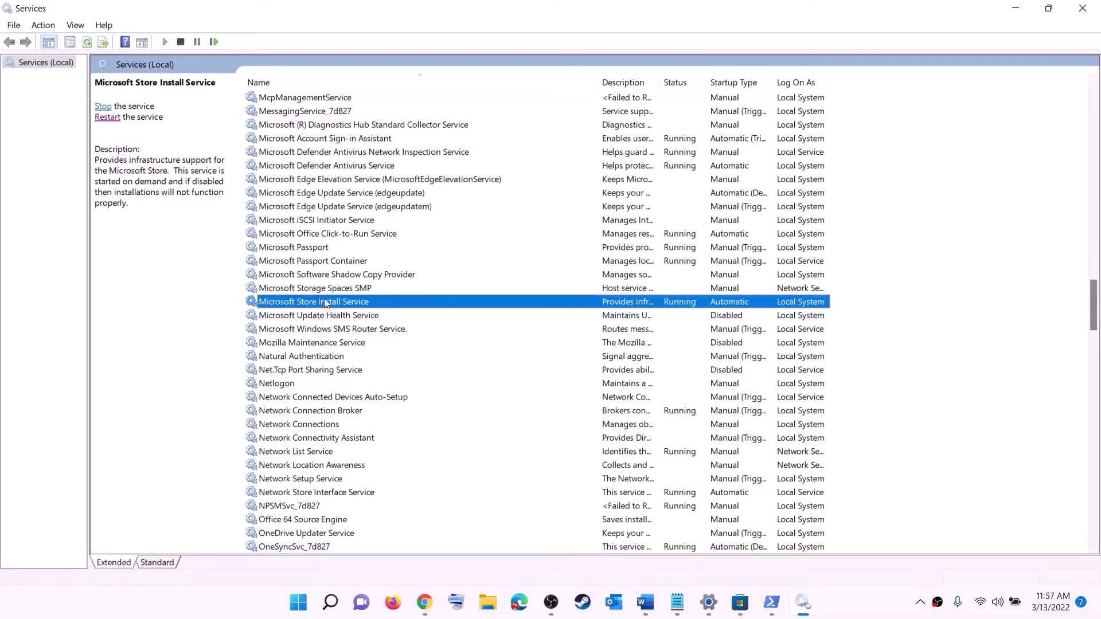
{"action": "double_click", "coordinate": [426, 308]}
{"action": "left_click", "coordinate": [538, 285]}
{"action": "left_click", "coordinate": [539, 305]}
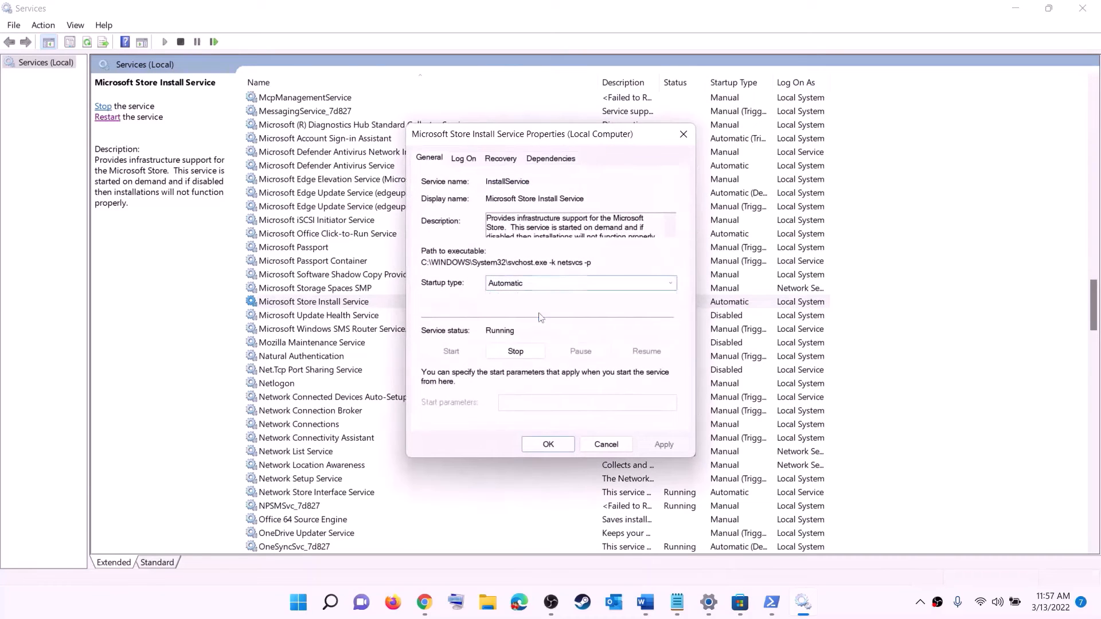
{"action": "left_click", "coordinate": [664, 445]}
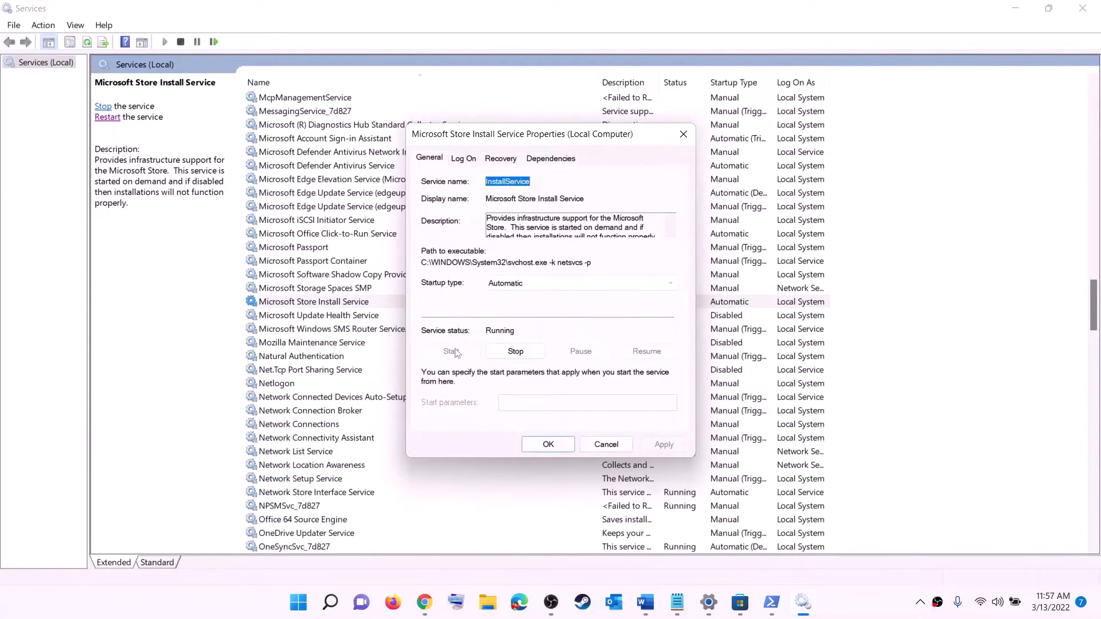
{"action": "left_click", "coordinate": [549, 445]}
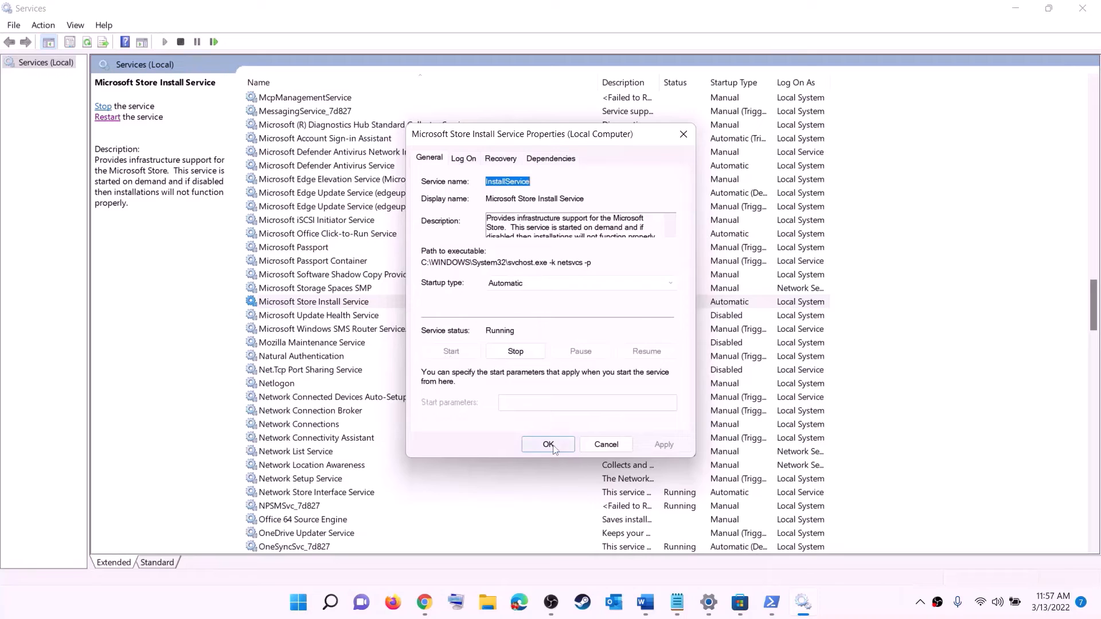
- Set the Background Intelligent Transfer Service's startup type to Automatic, and close Services
{"action": "left_click", "coordinate": [362, 266]}
{"action": "key", "text": "b"}
{"action": "scroll", "coordinate": [395, 226], "scroll_direction": "up", "scroll_amount": 4}
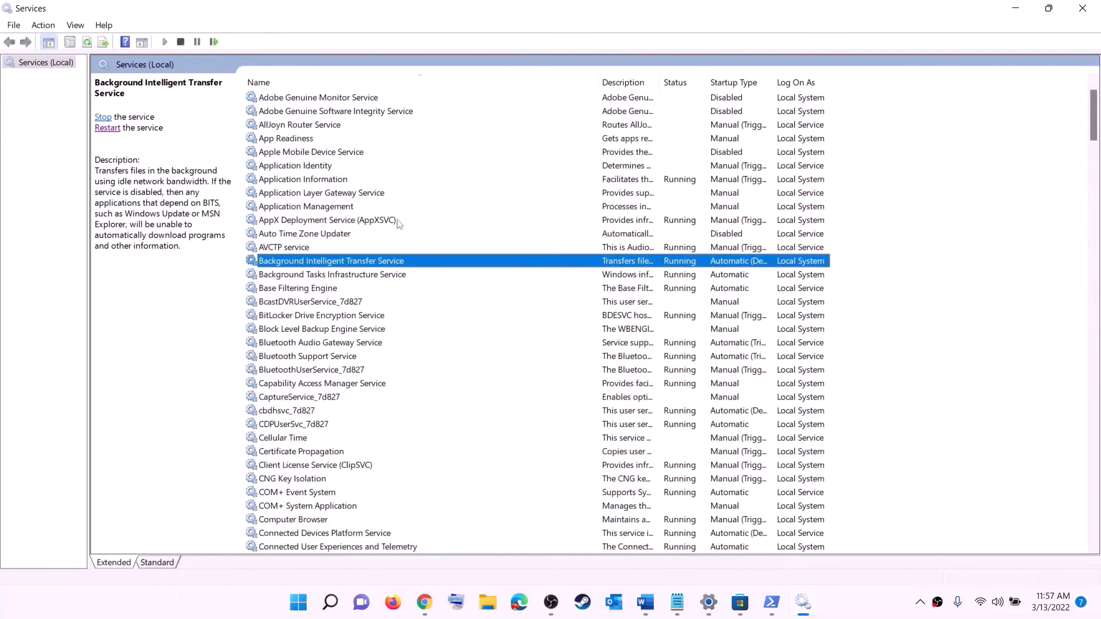
{"action": "double_click", "coordinate": [403, 264]}
{"action": "left_click", "coordinate": [574, 283]}
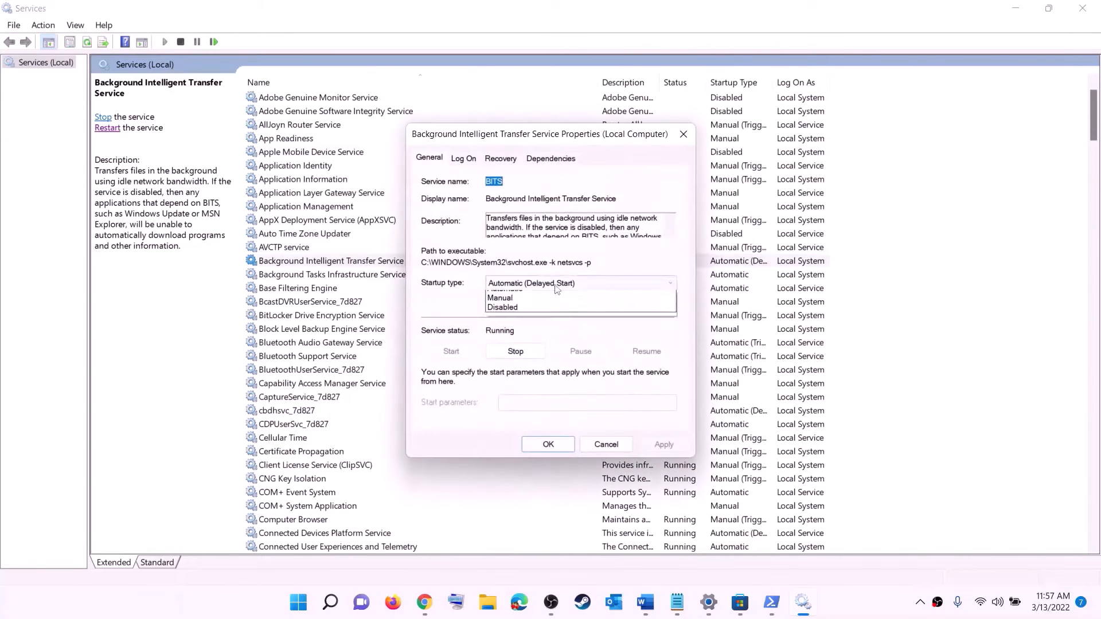
{"action": "left_click", "coordinate": [529, 304]}
{"action": "left_click", "coordinate": [666, 445]}
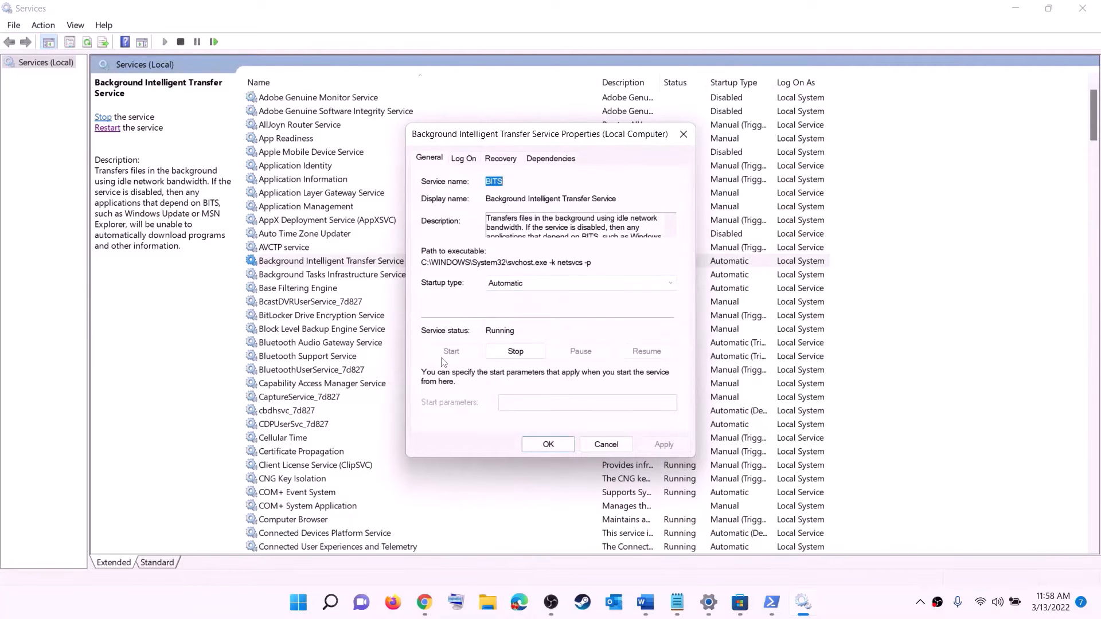
{"action": "left_click", "coordinate": [548, 445]}
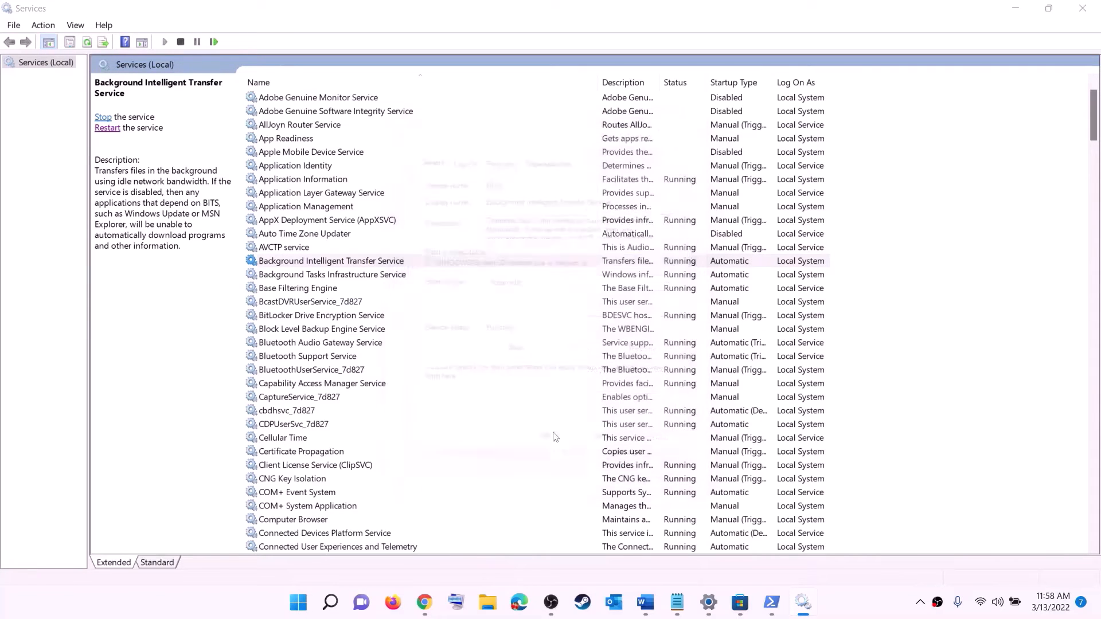
{"action": "left_click", "coordinate": [1083, 8]}
- Highlight "Update Windows" in step 9 of the Word notes and open the Windows Update page in Settings
{"action": "scroll", "coordinate": [398, 333], "scroll_direction": "down", "scroll_amount": 8}
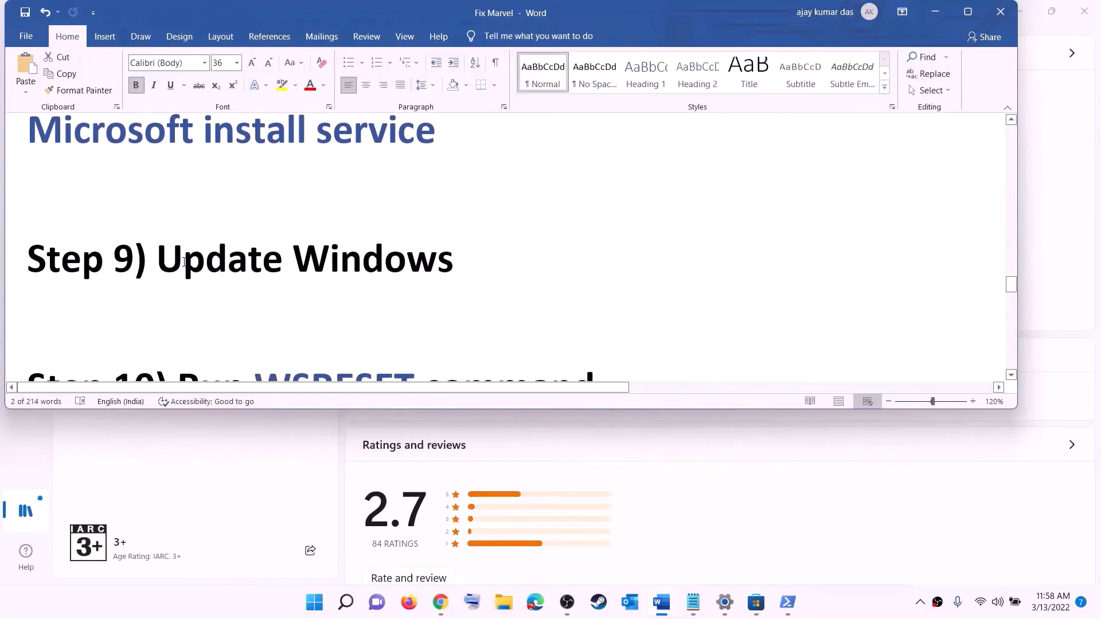
{"action": "left_click_drag", "start_coordinate": [156, 261], "coordinate": [539, 252]}
{"action": "key", "text": "super"}
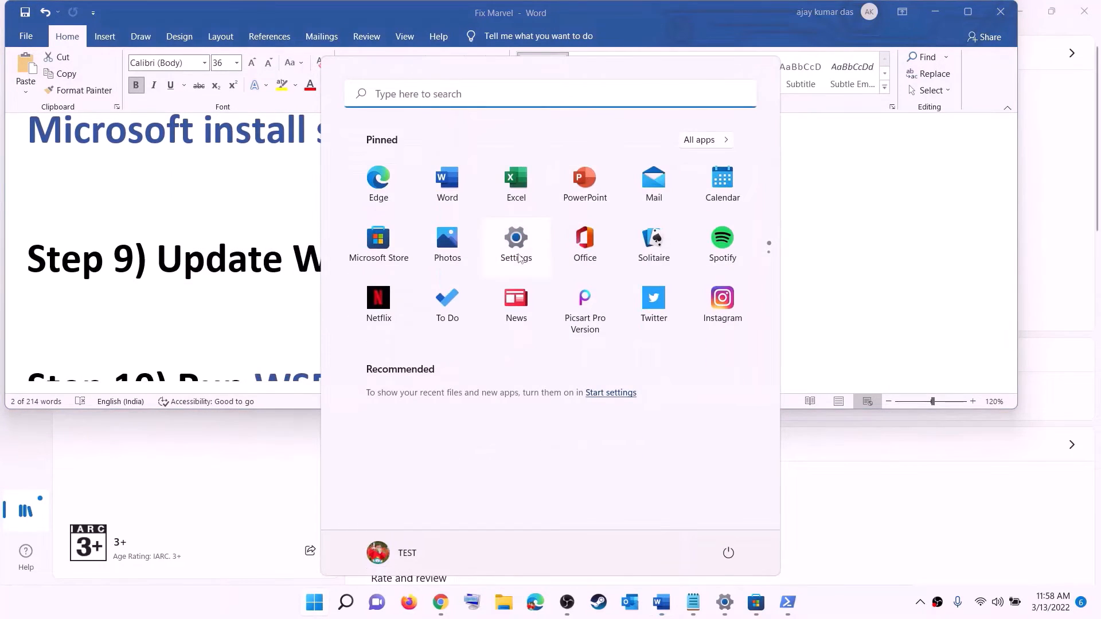
{"action": "left_click", "coordinate": [519, 253]}
{"action": "left_click", "coordinate": [84, 441]}
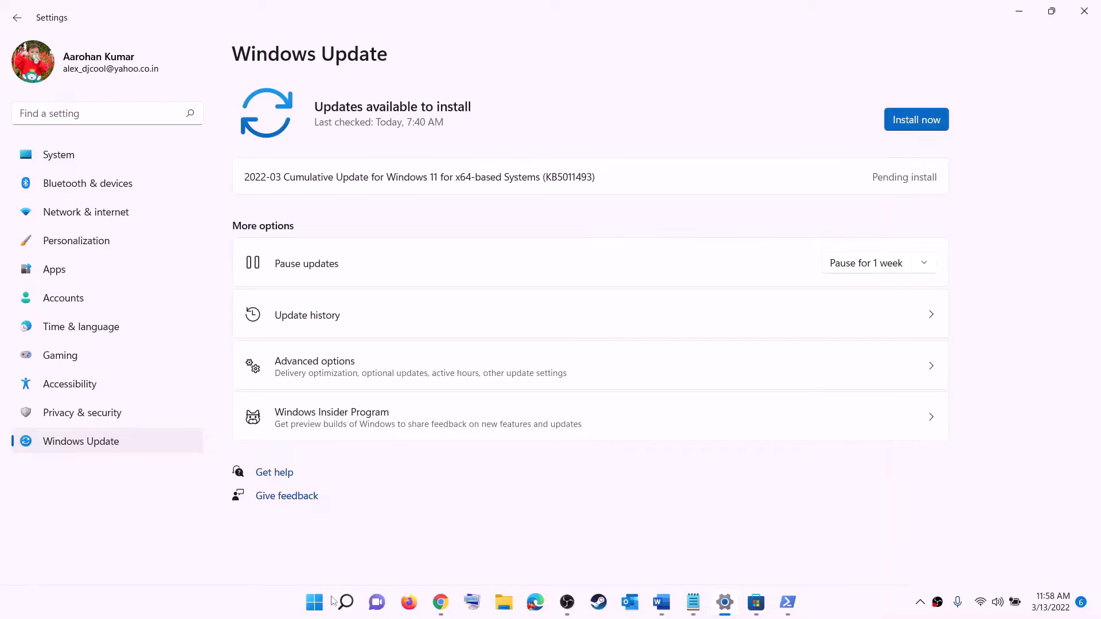
- Check where the Restart option is among the power options, and leave without restarting
{"action": "left_click", "coordinate": [317, 602]}
{"action": "left_click", "coordinate": [727, 553]}
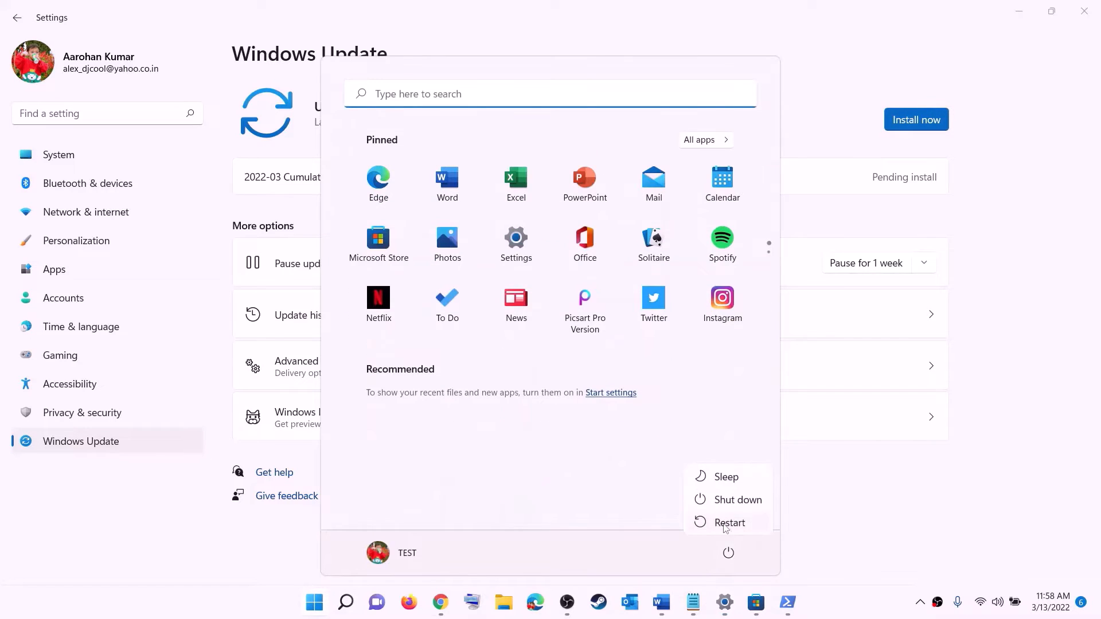
{"action": "left_click", "coordinate": [1023, 13]}
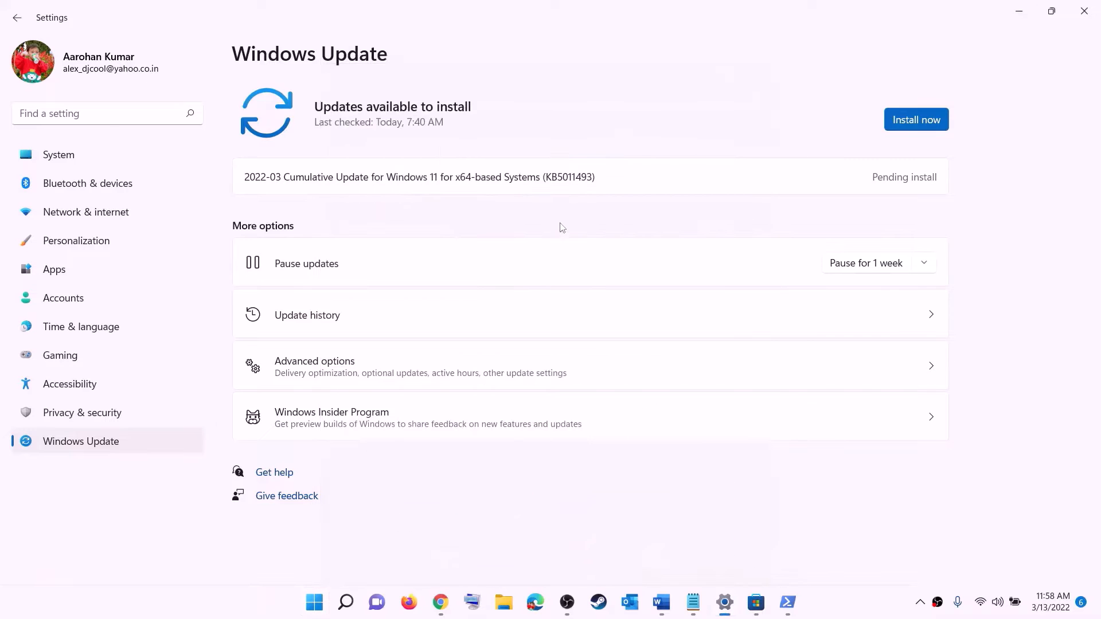
- Copy WSRESET from step 10 of the Word notes and run it as a Windows command
{"action": "left_click", "coordinate": [661, 607]}
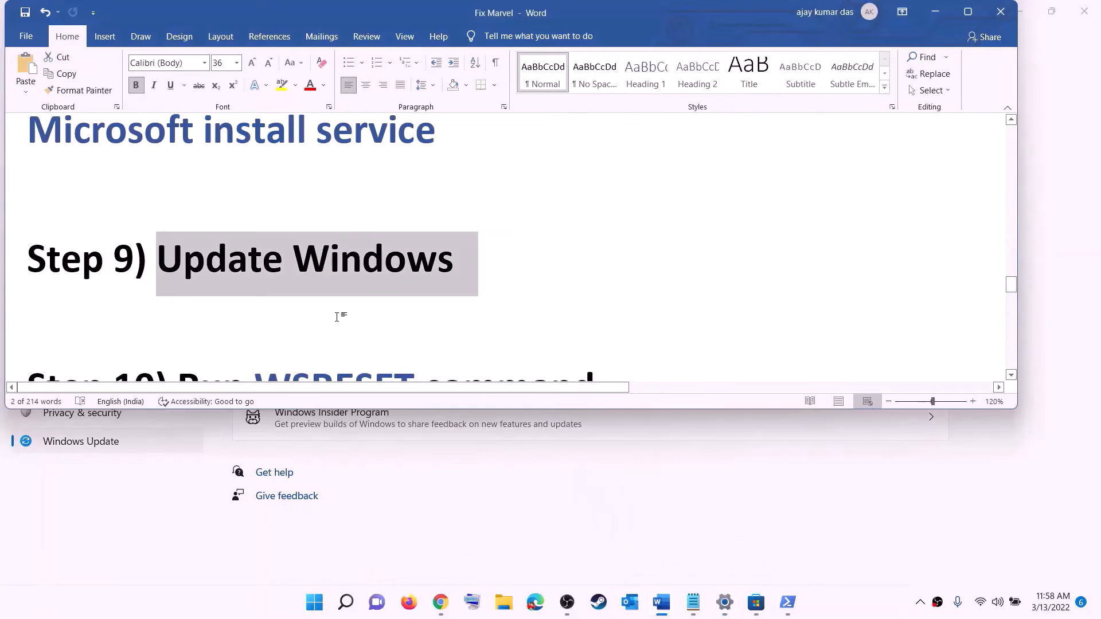
{"action": "scroll", "coordinate": [339, 304], "scroll_direction": "down", "scroll_amount": 3}
{"action": "double_click", "coordinate": [335, 269]}
{"action": "key", "text": "ctrl+c"}
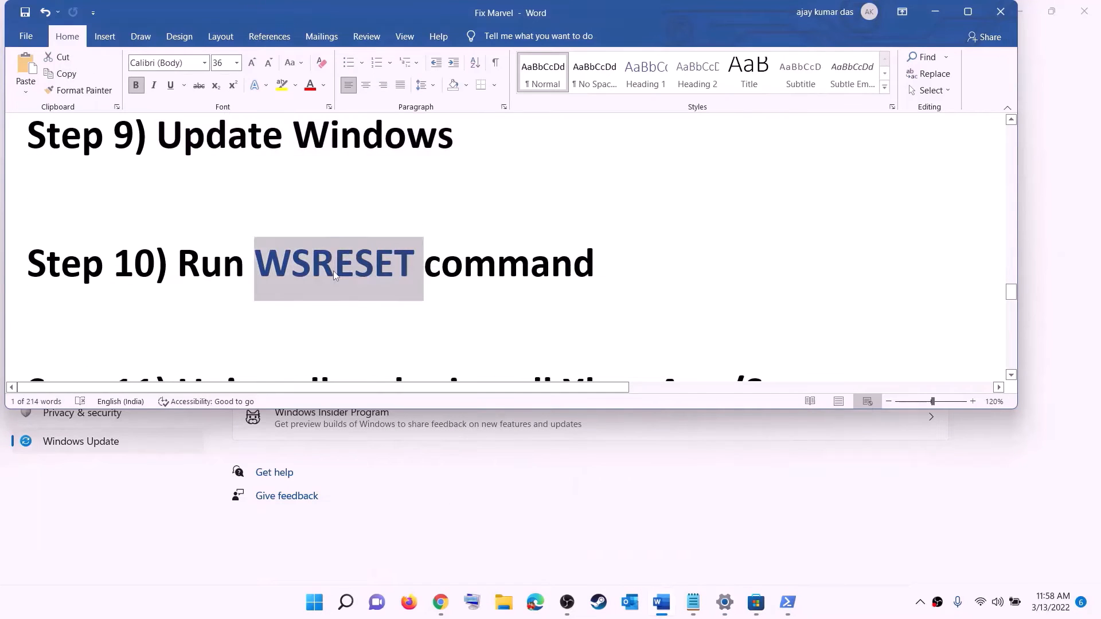
{"action": "left_click", "coordinate": [310, 612]}
{"action": "key", "text": "ctrl+v"}
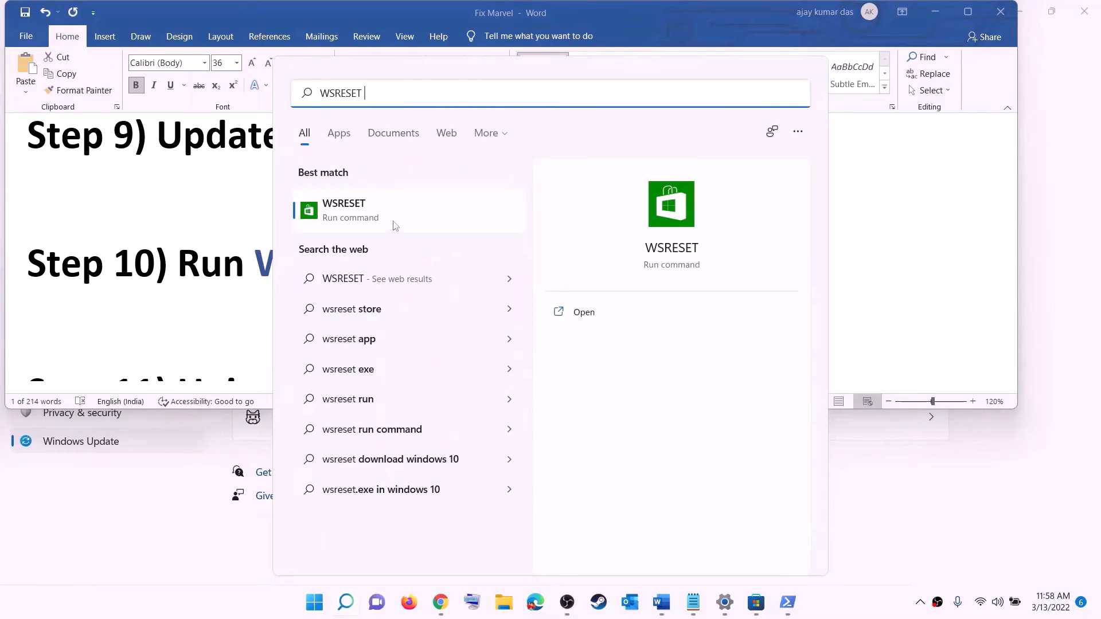
{"action": "left_click", "coordinate": [363, 219]}
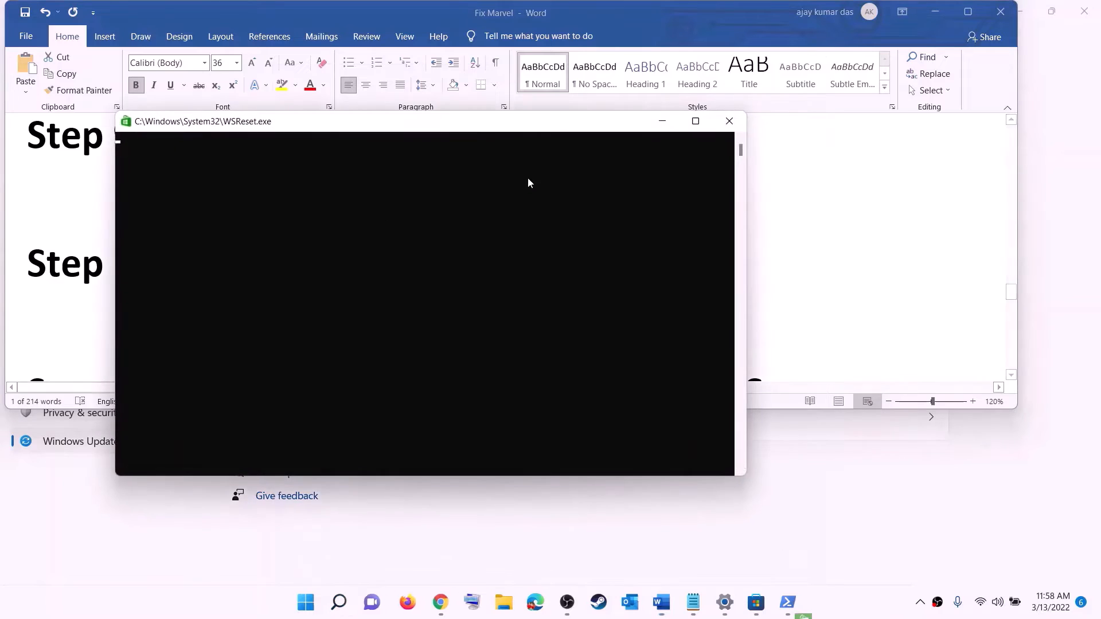
{"action": "left_click_drag", "start_coordinate": [648, 215], "coordinate": [639, 194]}
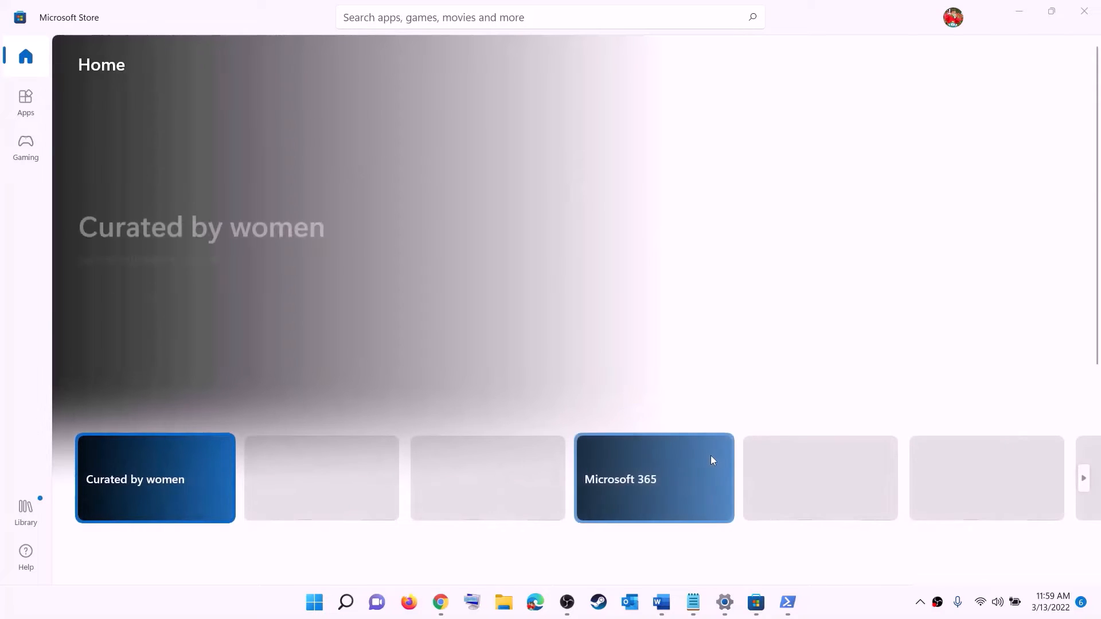
- Switch back to step 11 of the Word notes and search Windows for the Xbox app
{"action": "left_click", "coordinate": [662, 602]}
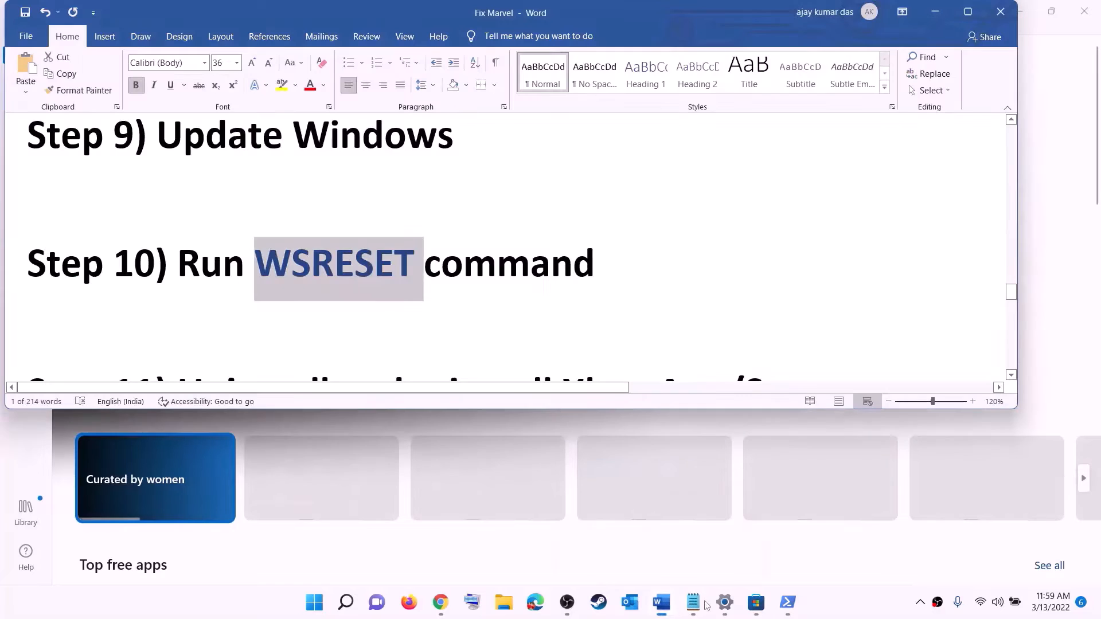
{"action": "scroll", "coordinate": [379, 286], "scroll_direction": "down", "scroll_amount": 3}
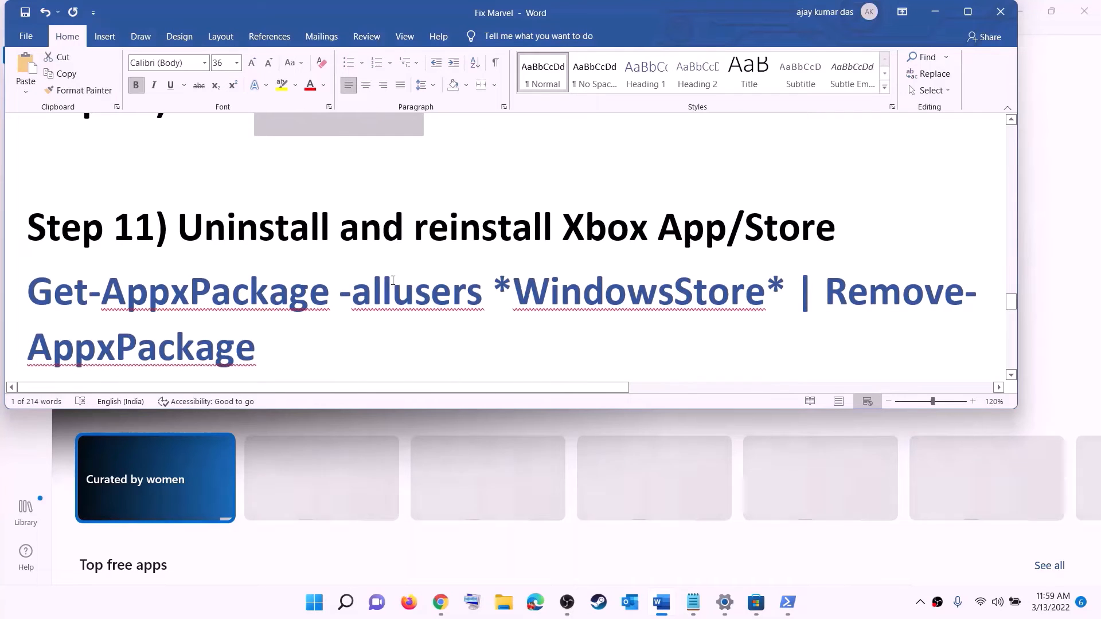
{"action": "scroll", "coordinate": [391, 285], "scroll_direction": "down", "scroll_amount": 1}
{"action": "left_click", "coordinate": [317, 612]}
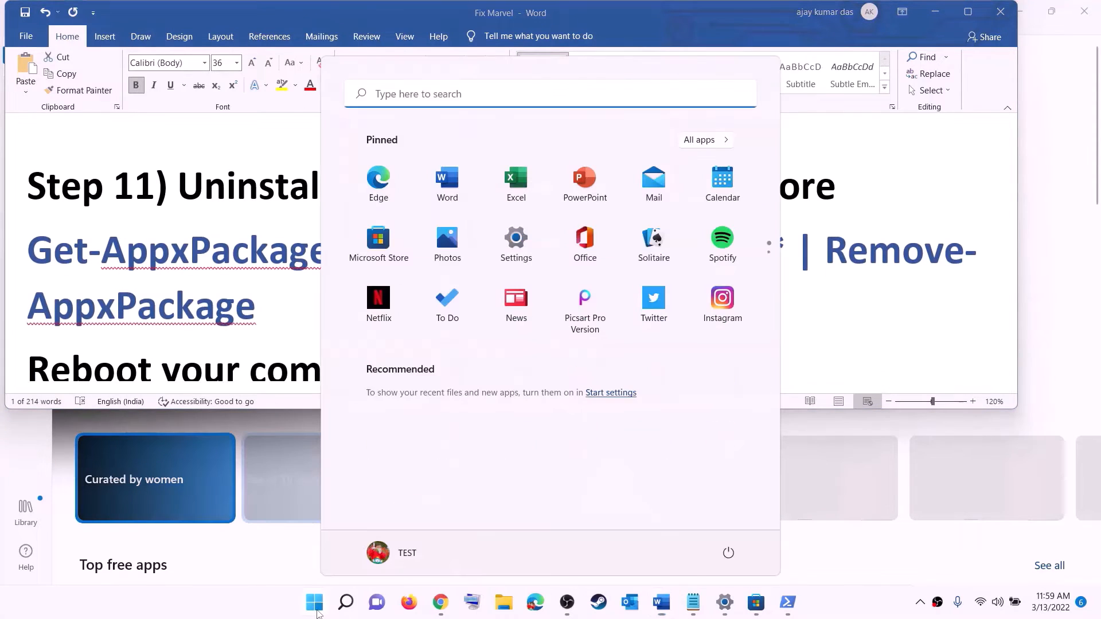
{"action": "type", "text": "xbo"}
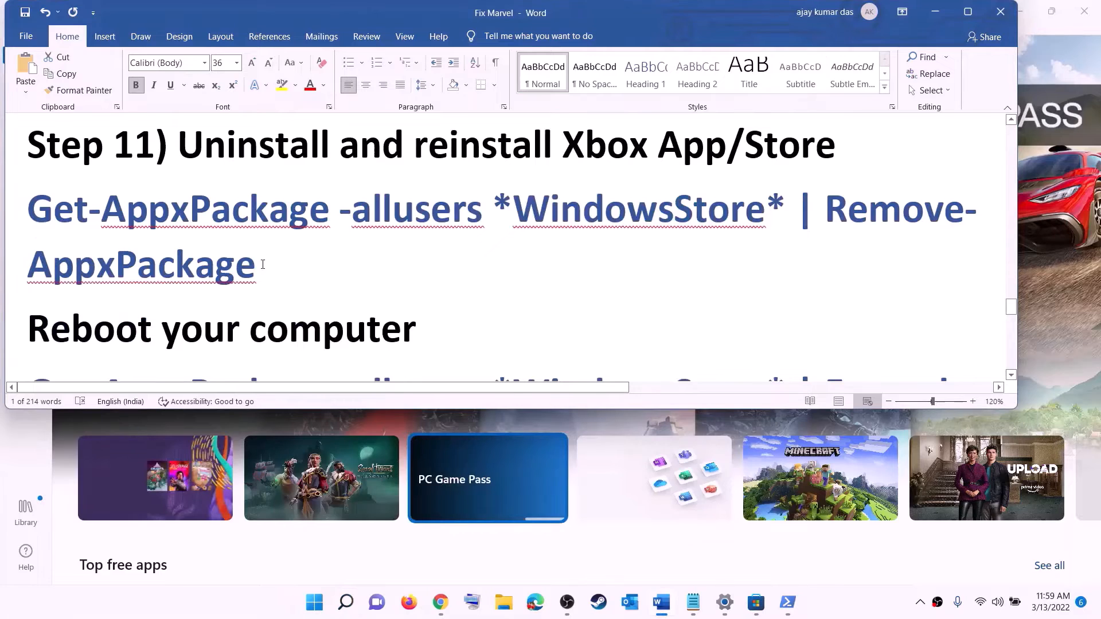
- Copy the command "Get-AppxPackage -allusers *WindowsStore* | Remove-AppxPackage" from step 11 of the Word notes
{"action": "triple_click", "coordinate": [263, 264]}
{"action": "right_click", "coordinate": [106, 236]}
{"action": "left_click", "coordinate": [136, 263]}
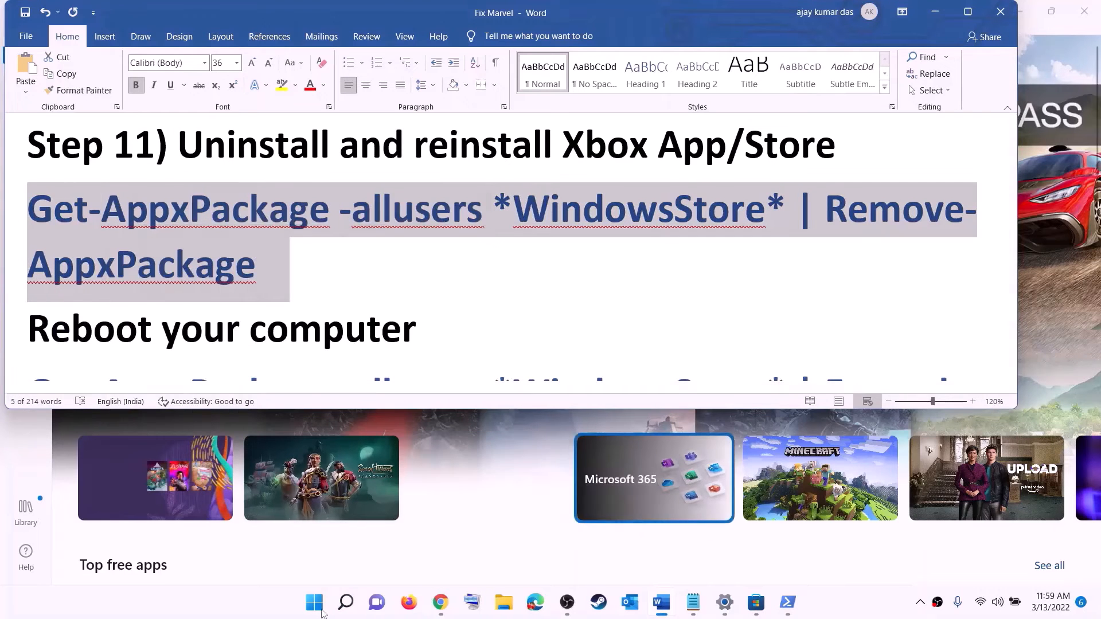
- Open Windows PowerShell as administrator and run the copied command to remove the Microsoft Store package
{"action": "left_click", "coordinate": [322, 613]}
{"action": "type", "text": "po"}
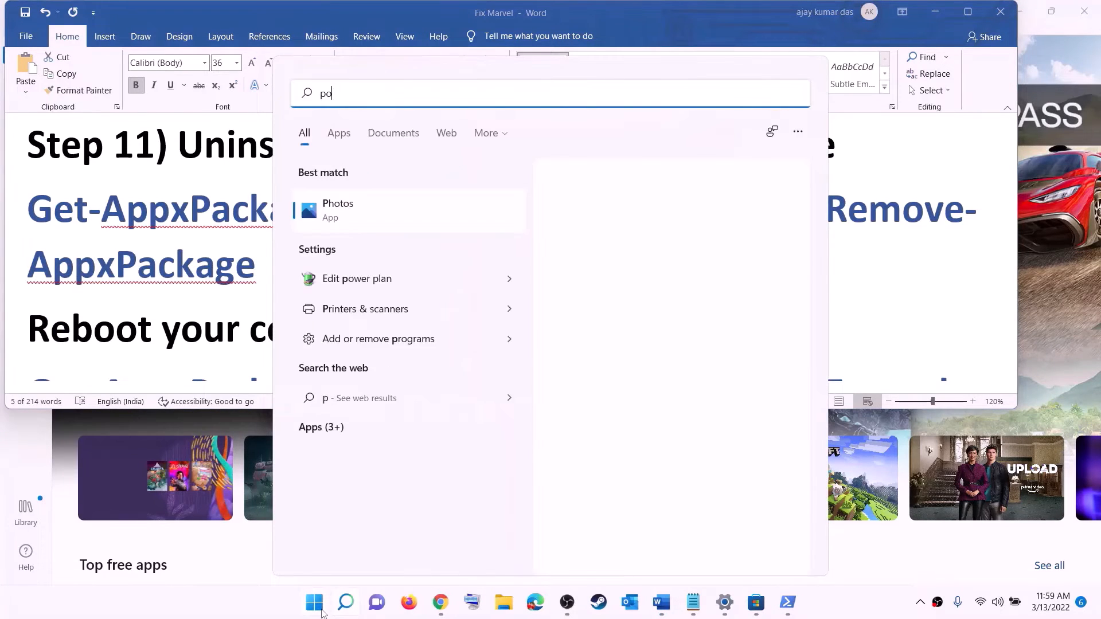
{"action": "type", "text": "we"}
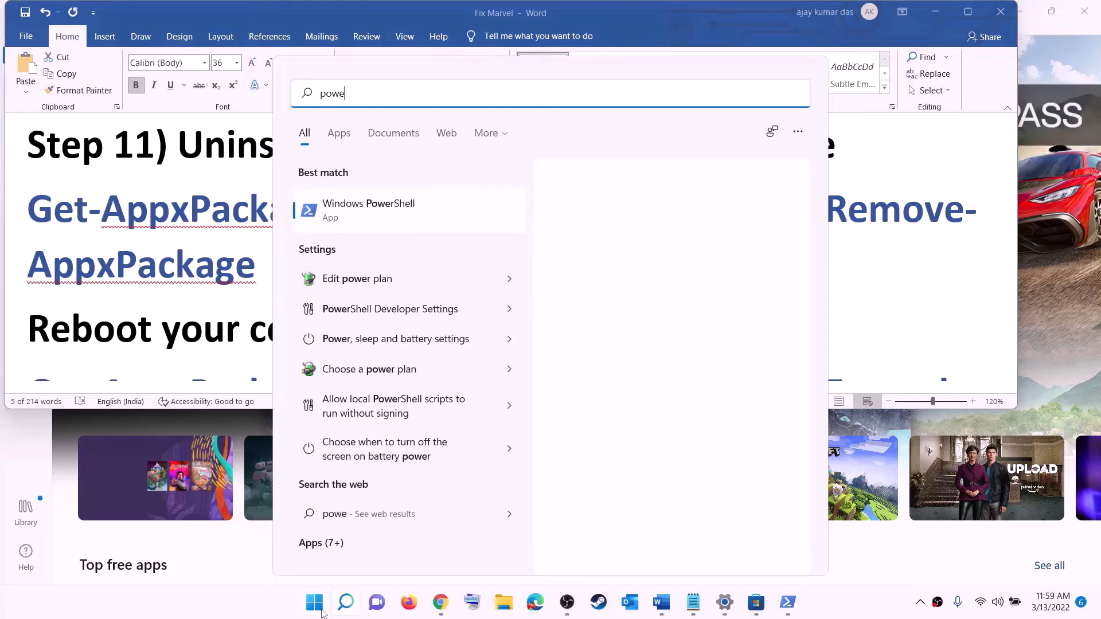
{"action": "type", "text": "rshel"}
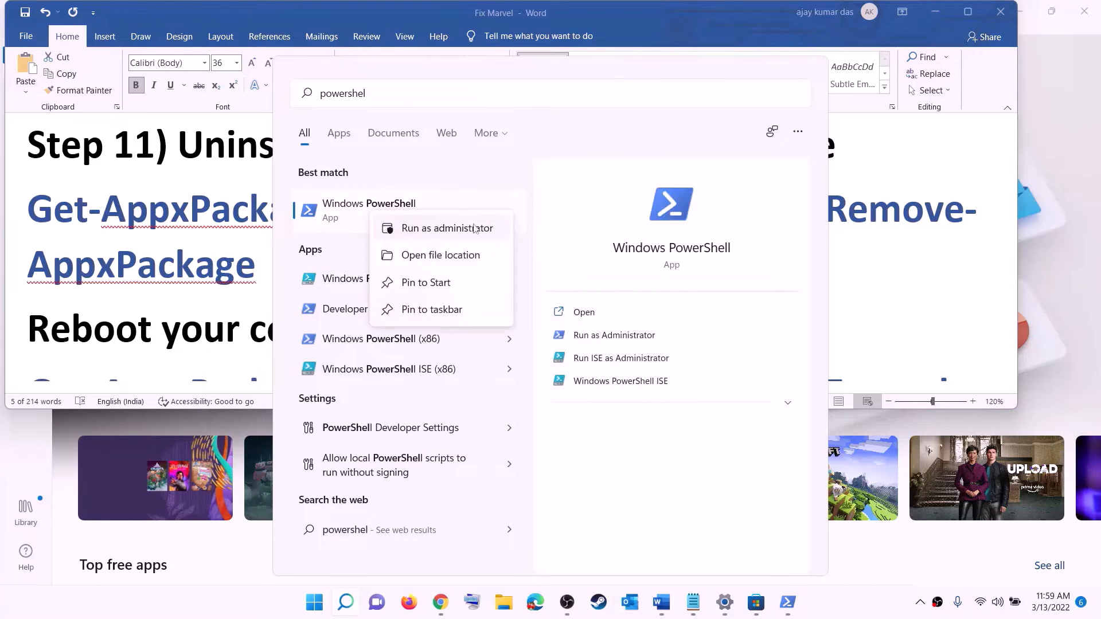
{"action": "key", "text": "Escape"}
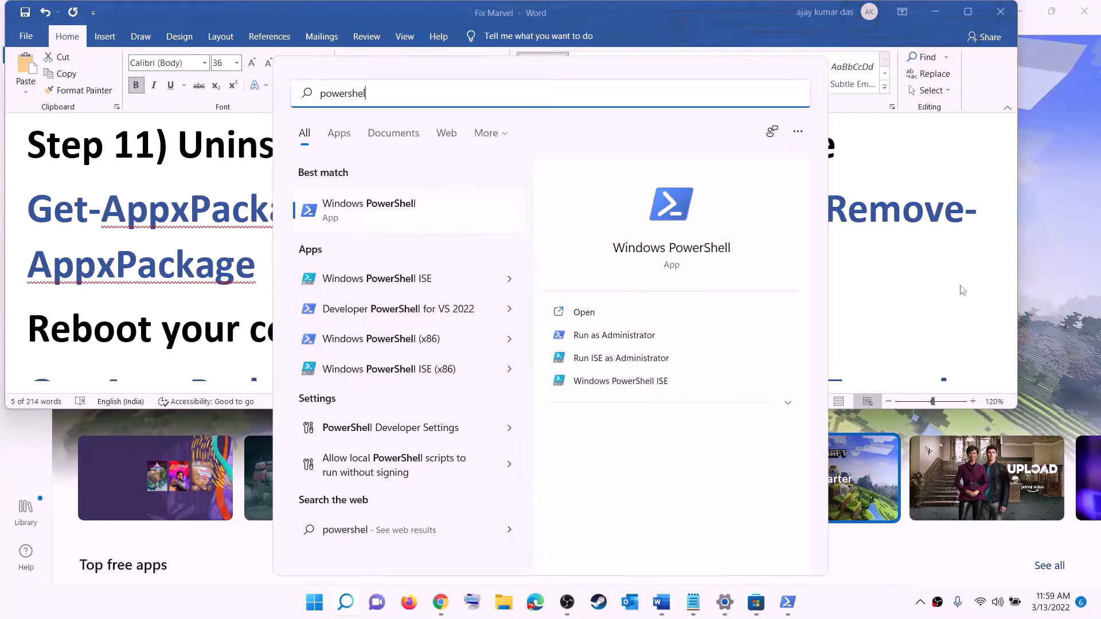
{"action": "key", "text": "ctrl+shift+Return"}
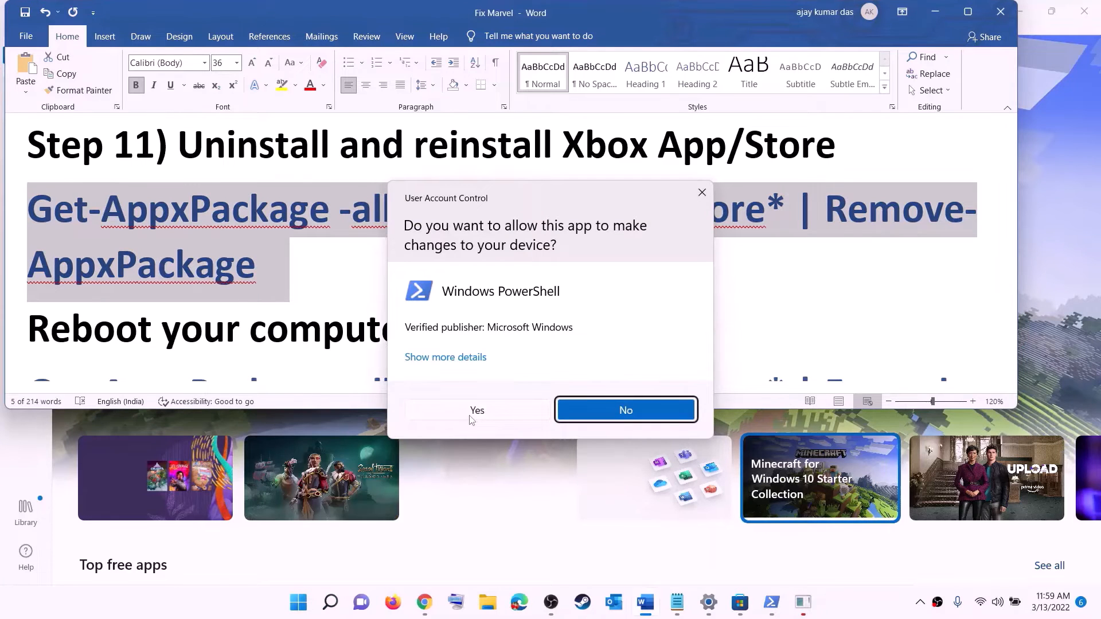
{"action": "left_click", "coordinate": [470, 419]}
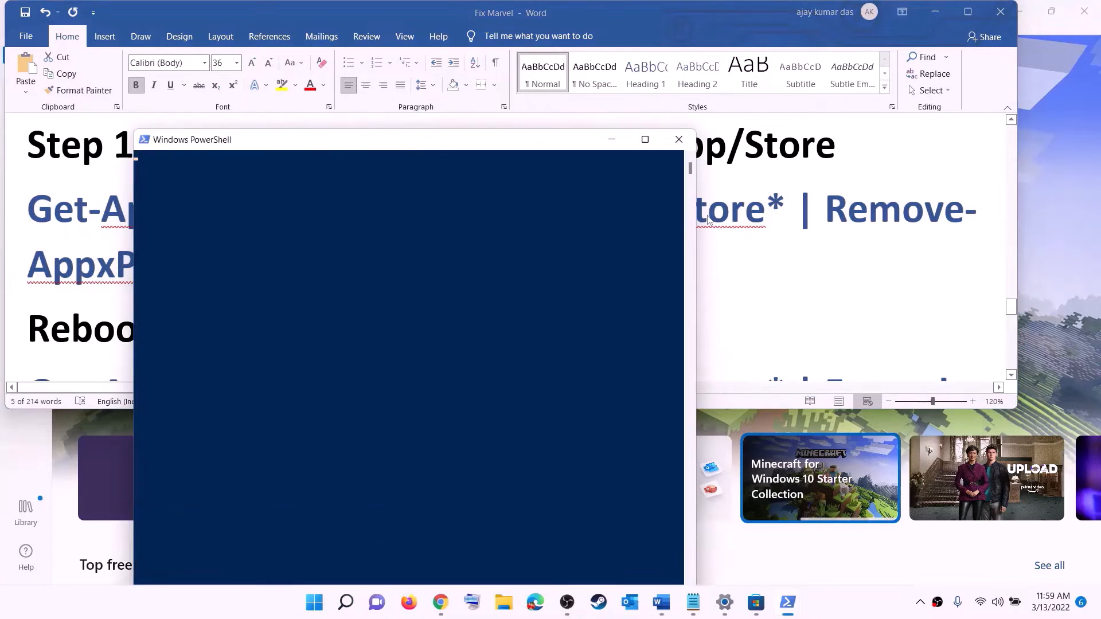
{"action": "right_click", "coordinate": [343, 215]}
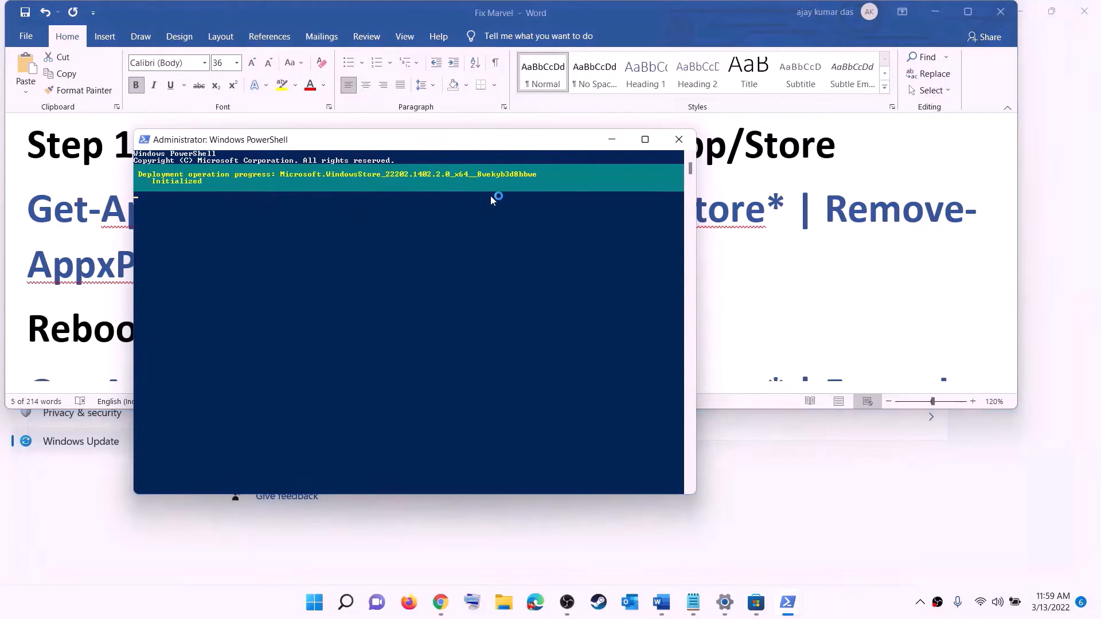
- Highlight "Reboot" in the Word notes and look at the power options without restarting
{"action": "left_click", "coordinate": [63, 292]}
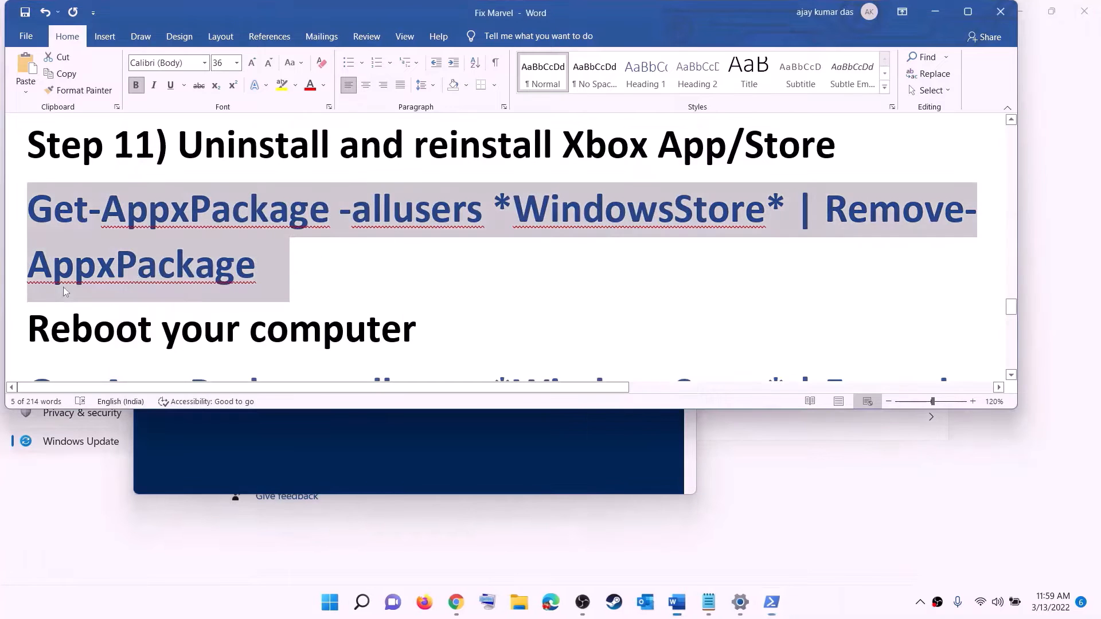
{"action": "double_click", "coordinate": [74, 324]}
{"action": "key", "text": "super"}
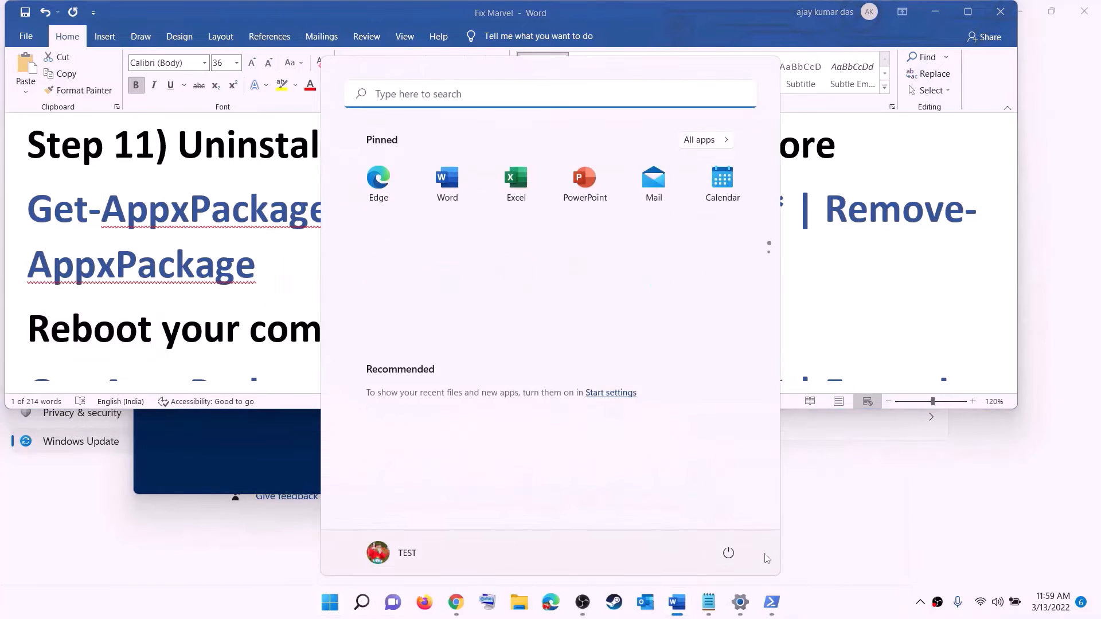
{"action": "left_click", "coordinate": [729, 553]}
{"action": "key", "text": "Escape"}
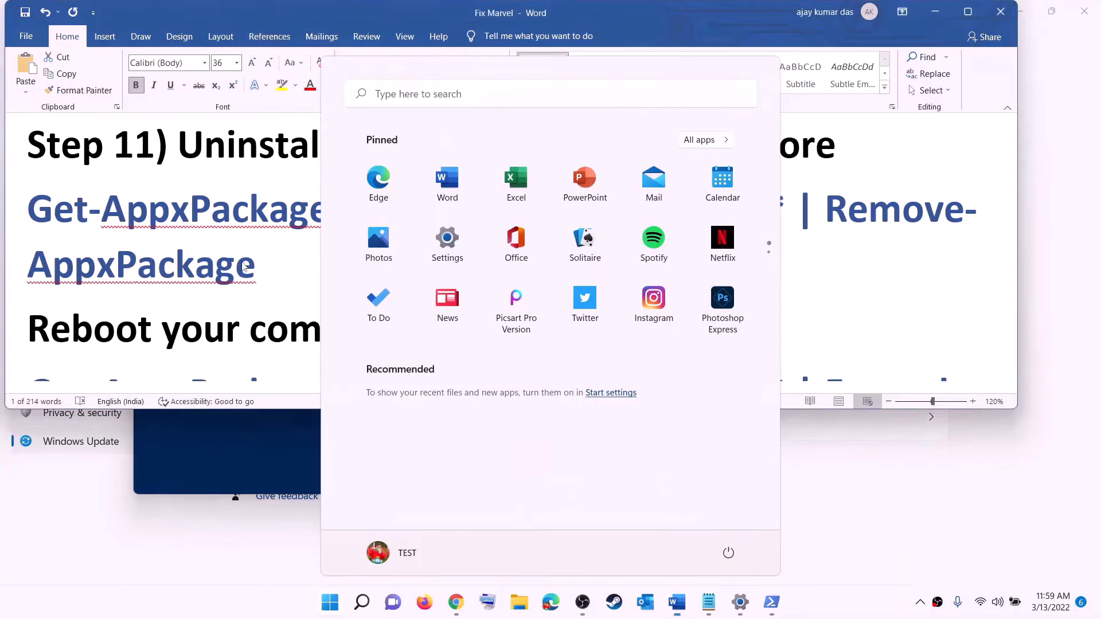
- Copy the WindowsStore Add-AppxPackage command with -DisableDevelopmentMode -Register from below the reboot line in the Word notes
{"action": "scroll", "coordinate": [573, 258], "scroll_direction": "down", "scroll_amount": 4}
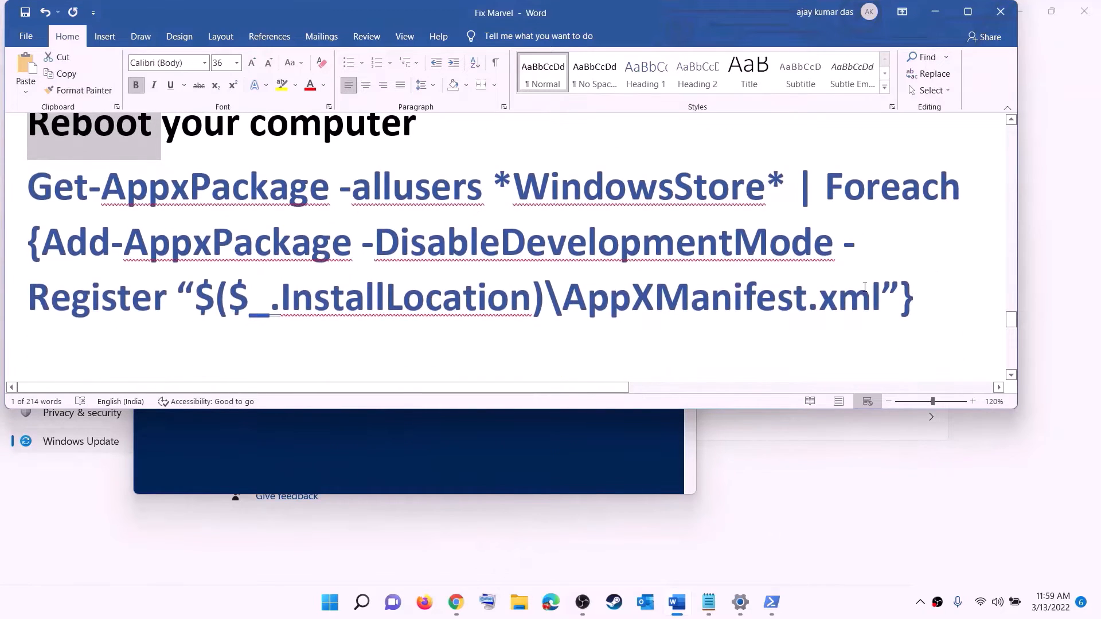
{"action": "triple_click", "coordinate": [865, 287]}
{"action": "right_click", "coordinate": [187, 218]}
{"action": "left_click", "coordinate": [229, 253]}
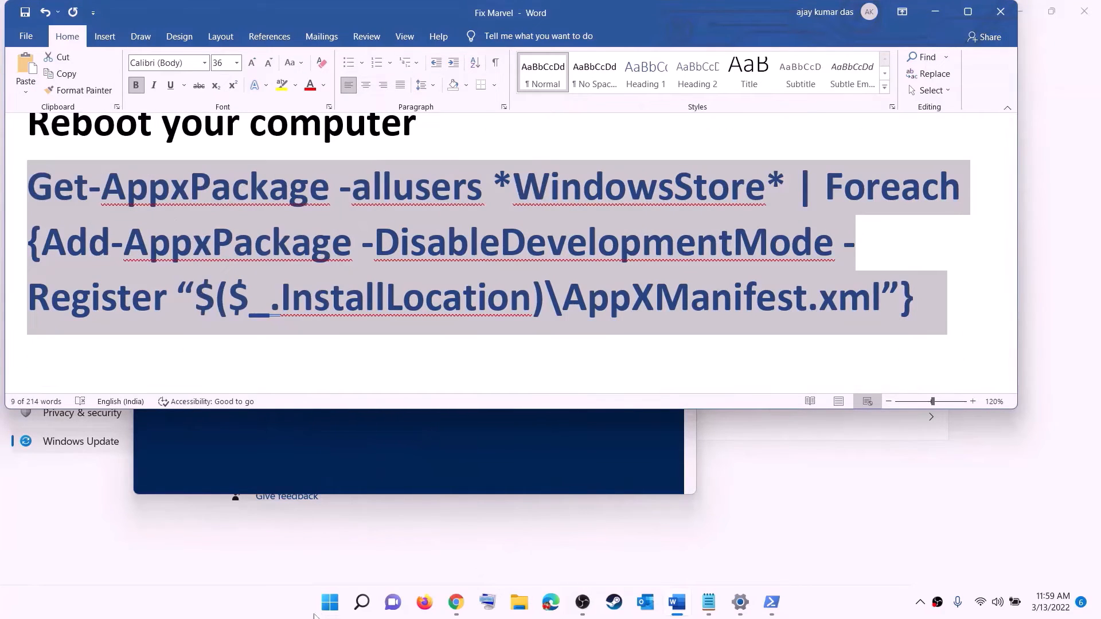
- Open a new administrator PowerShell window and run the copied command to re-register the Microsoft Store
{"action": "left_click", "coordinate": [330, 602]}
{"action": "type", "text": "p"}
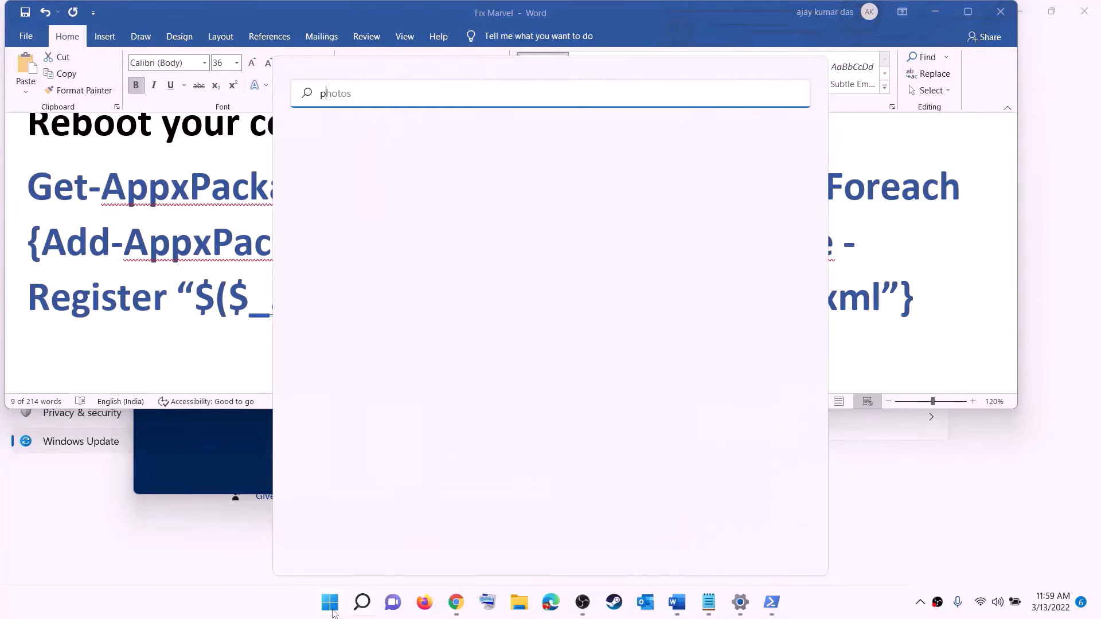
{"action": "type", "text": "owershell"}
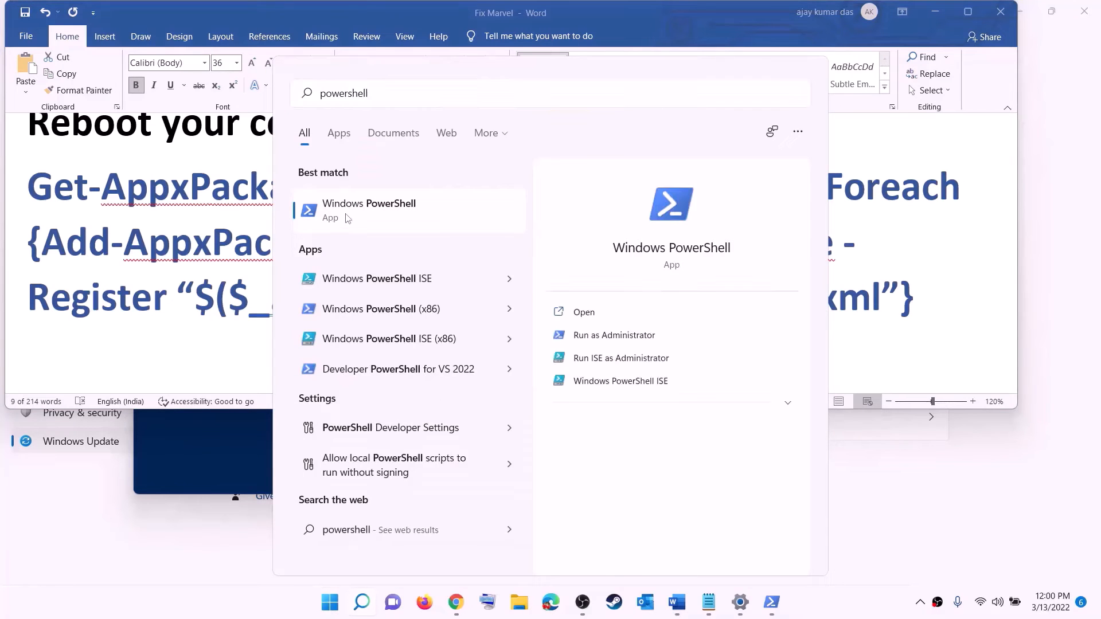
{"action": "right_click", "coordinate": [347, 219]}
{"action": "left_click", "coordinate": [452, 232]}
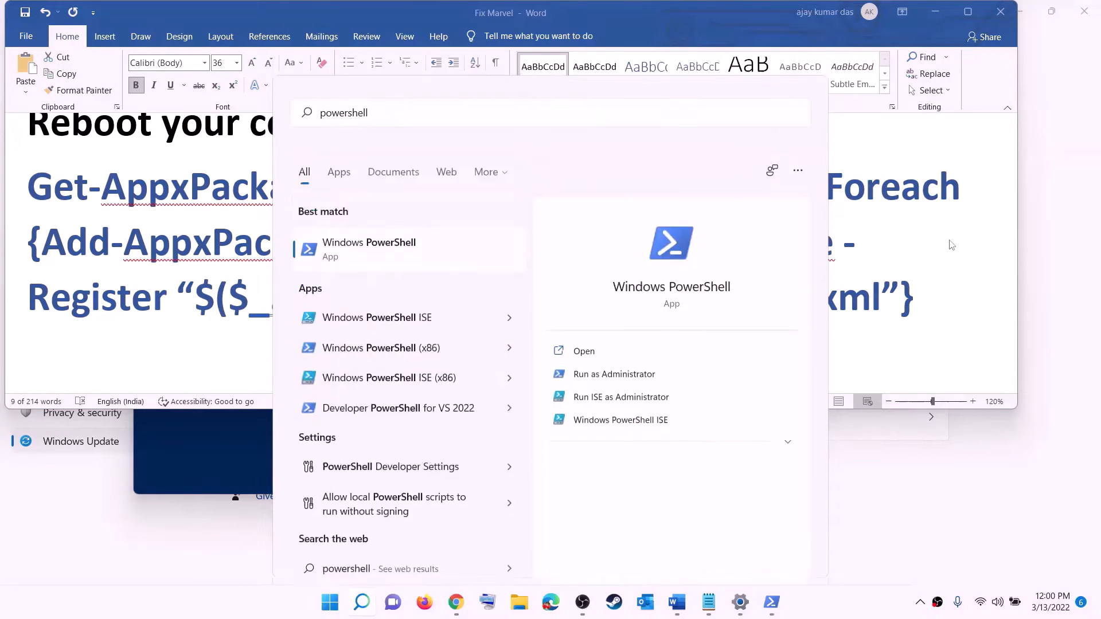
{"action": "left_click", "coordinate": [490, 412]}
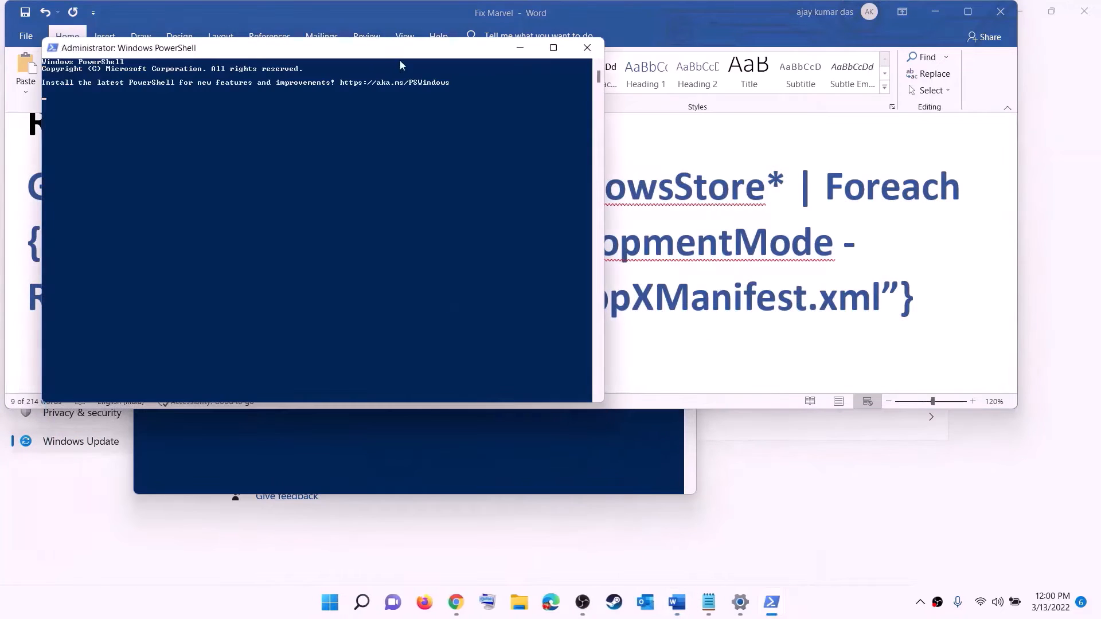
{"action": "left_click_drag", "start_coordinate": [396, 54], "coordinate": [521, 123]}
{"action": "key", "text": "ctrl+v"}
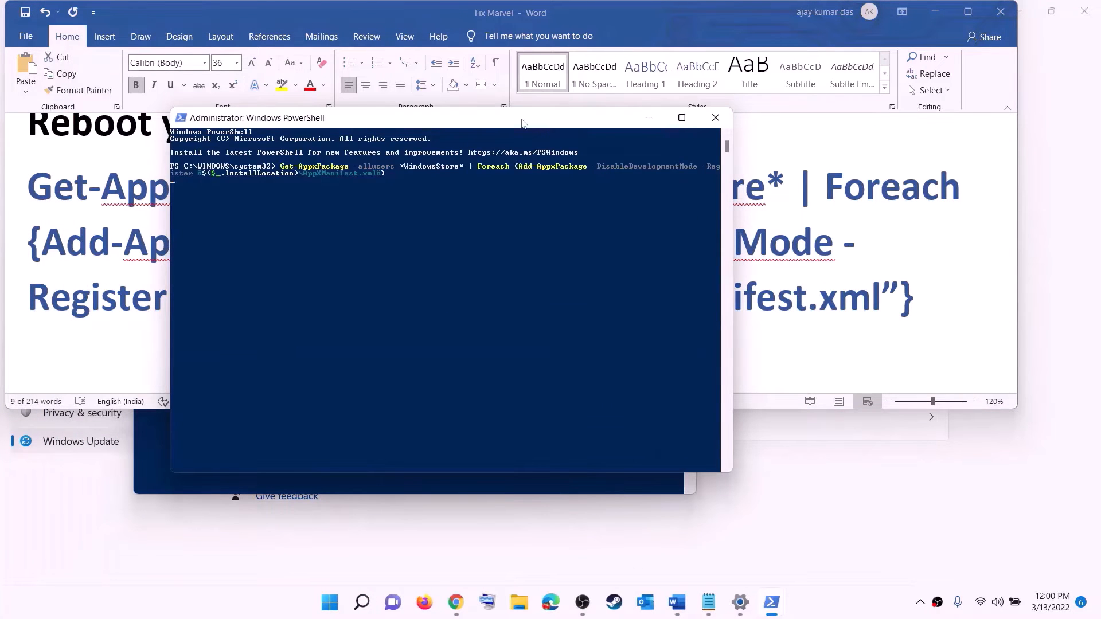
{"action": "key", "text": "Return"}
- Find and open Microsoft Store through Windows search, and maximize its window
{"action": "left_click", "coordinate": [339, 610]}
{"action": "type", "text": "s"}
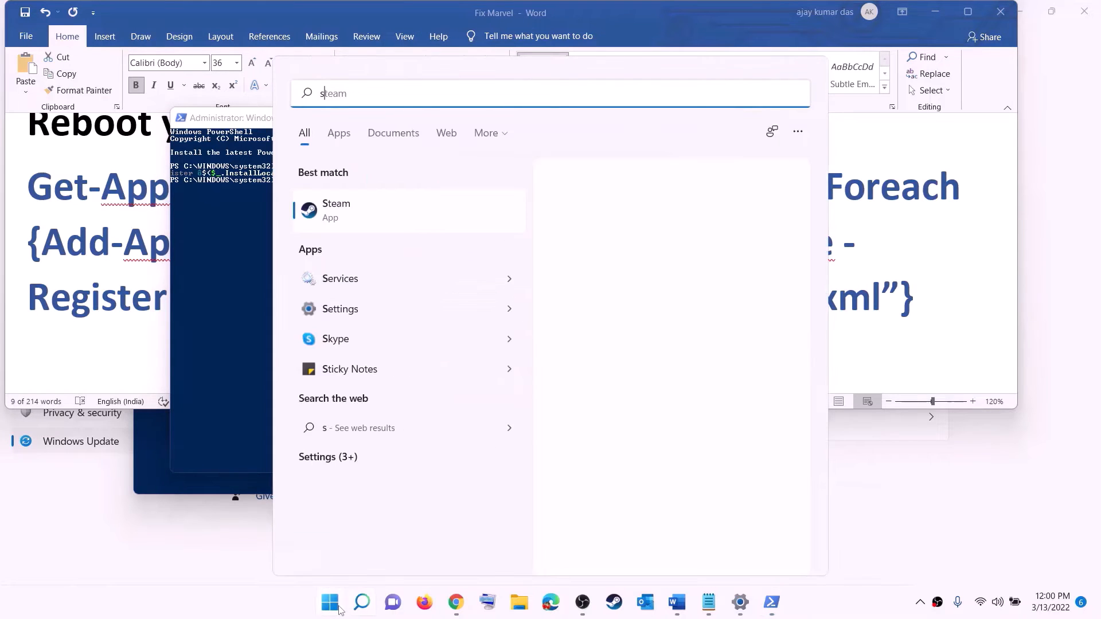
{"action": "type", "text": "tore"}
{"action": "left_click", "coordinate": [344, 205]}
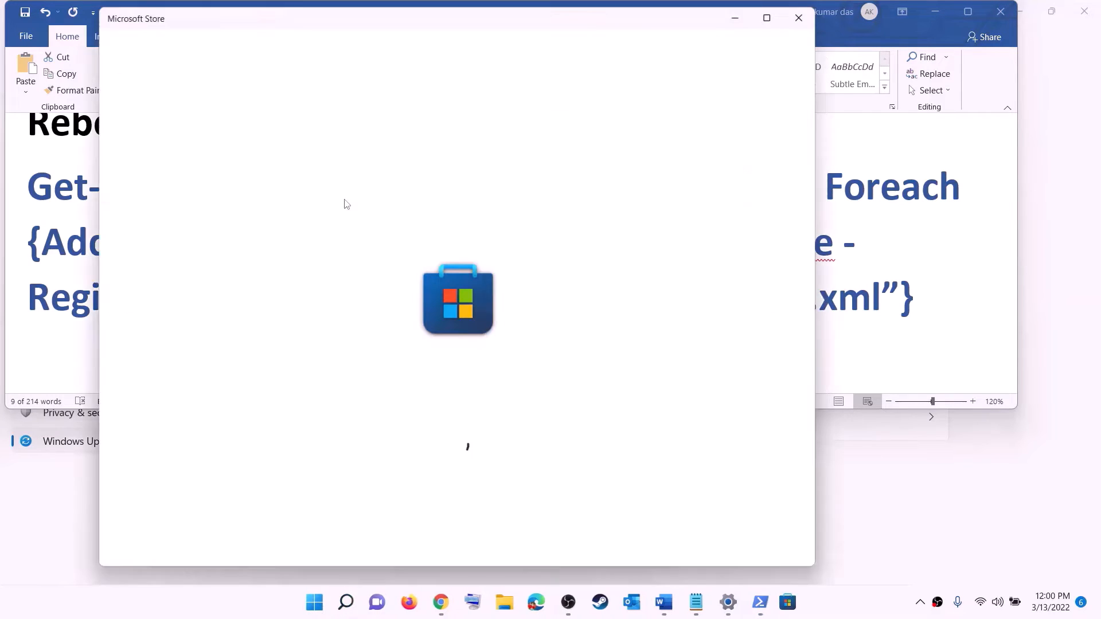
{"action": "left_click", "coordinate": [775, 12]}
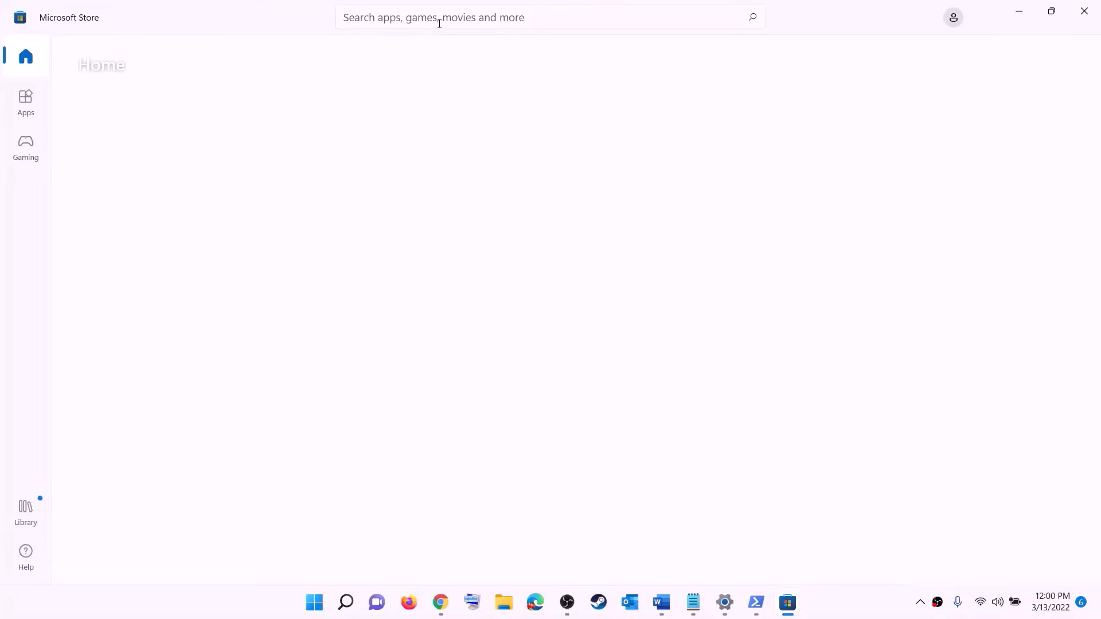
- Search the Store for "xbox", open the Xbox app's page, and return to the Word notes
{"action": "left_click", "coordinate": [413, 17]}
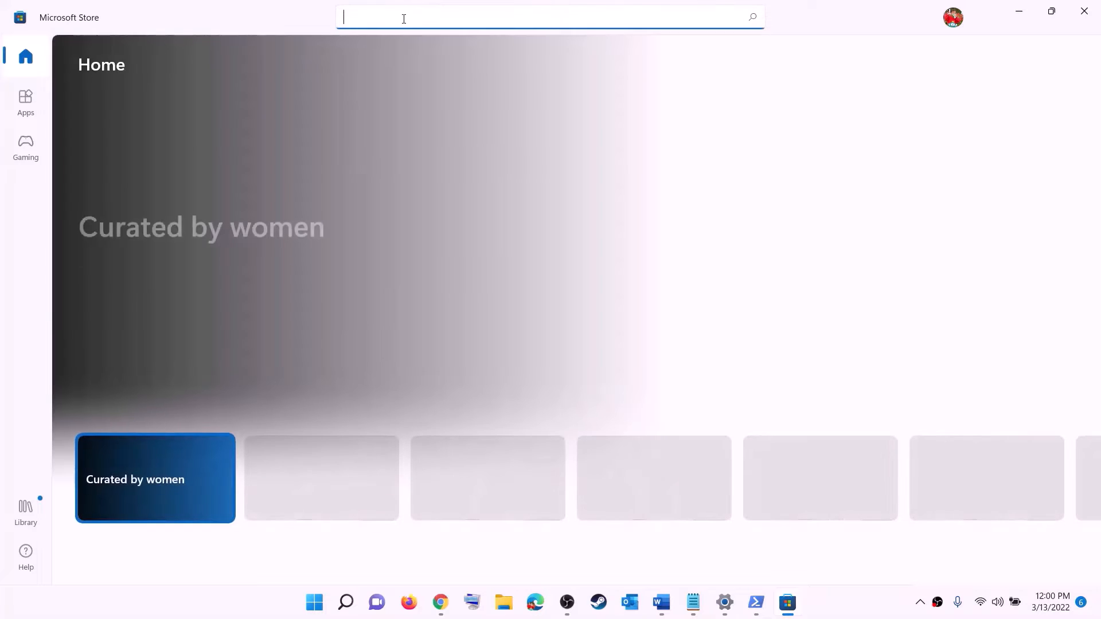
{"action": "type", "text": "xbo"}
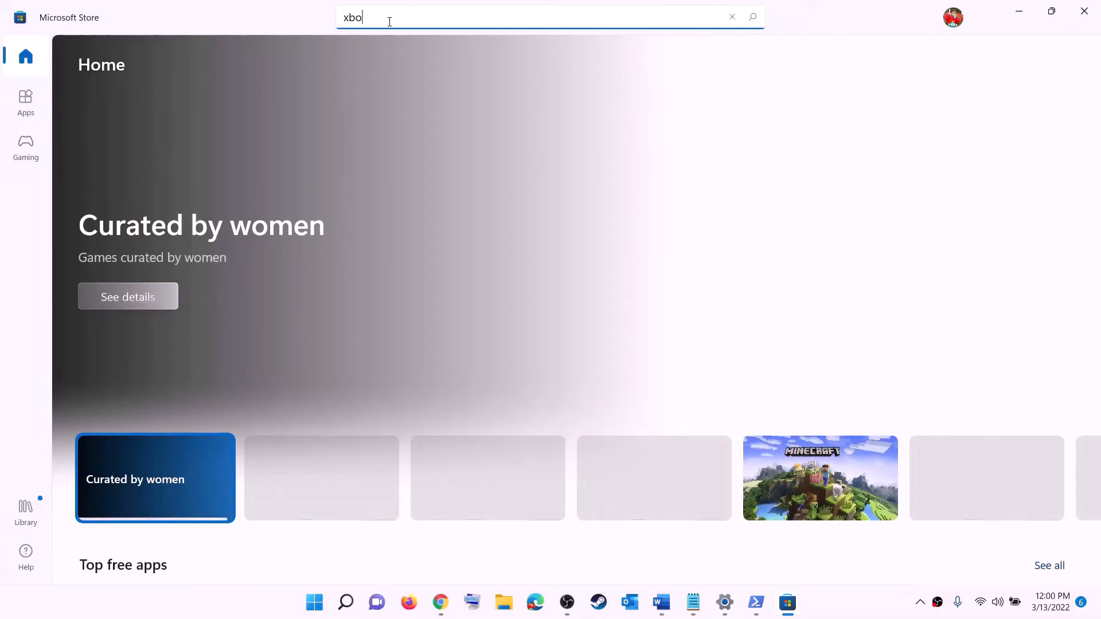
{"action": "type", "text": "x"}
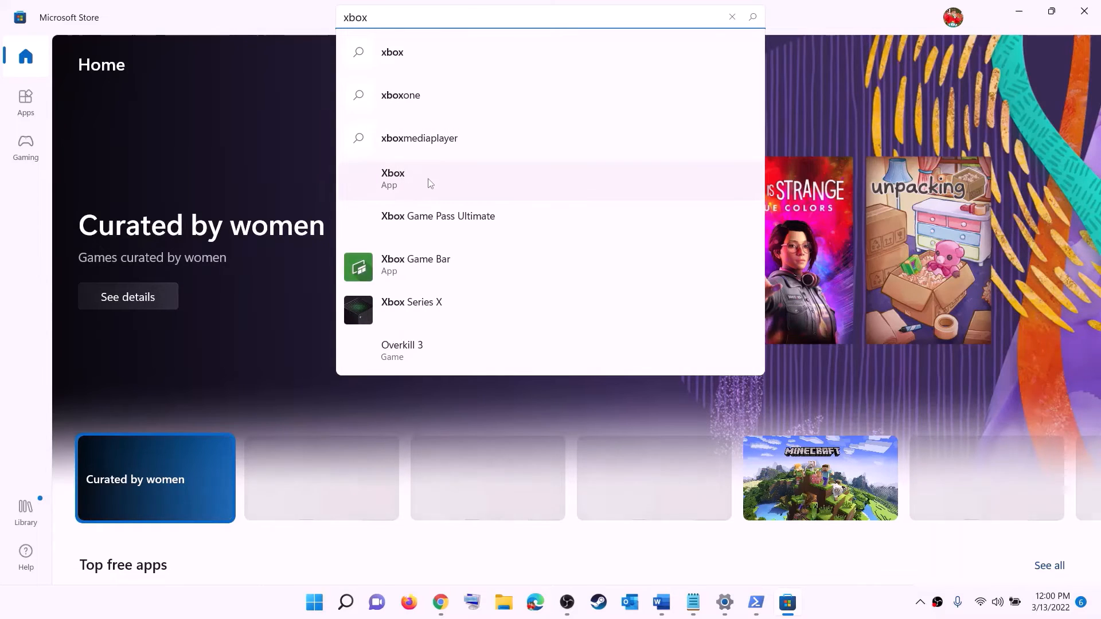
{"action": "left_click", "coordinate": [413, 181]}
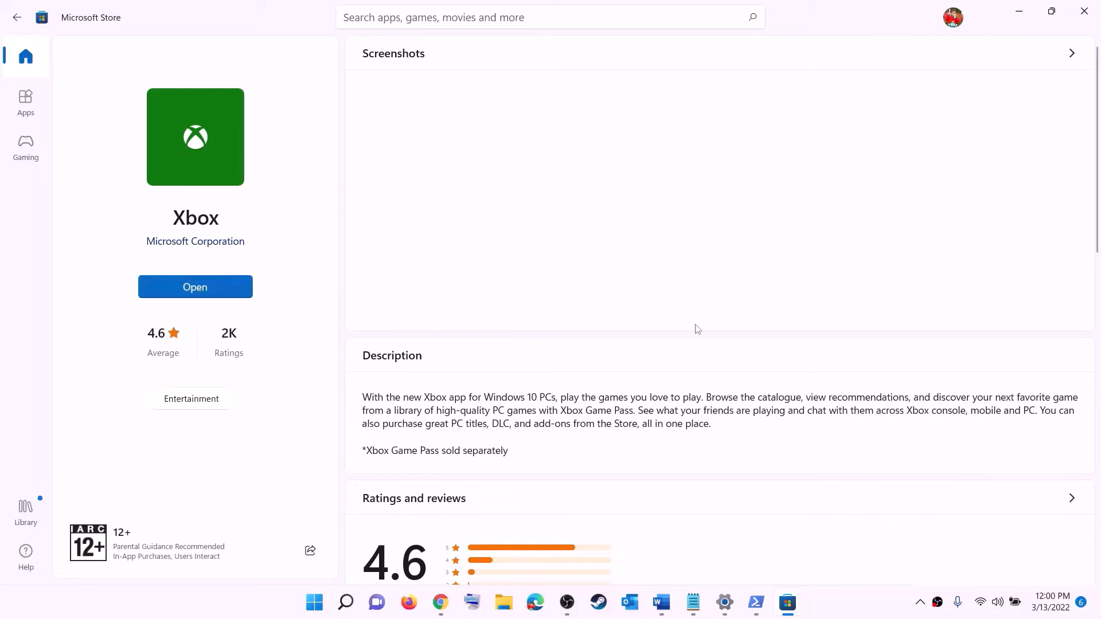
{"action": "left_click", "coordinate": [665, 596]}
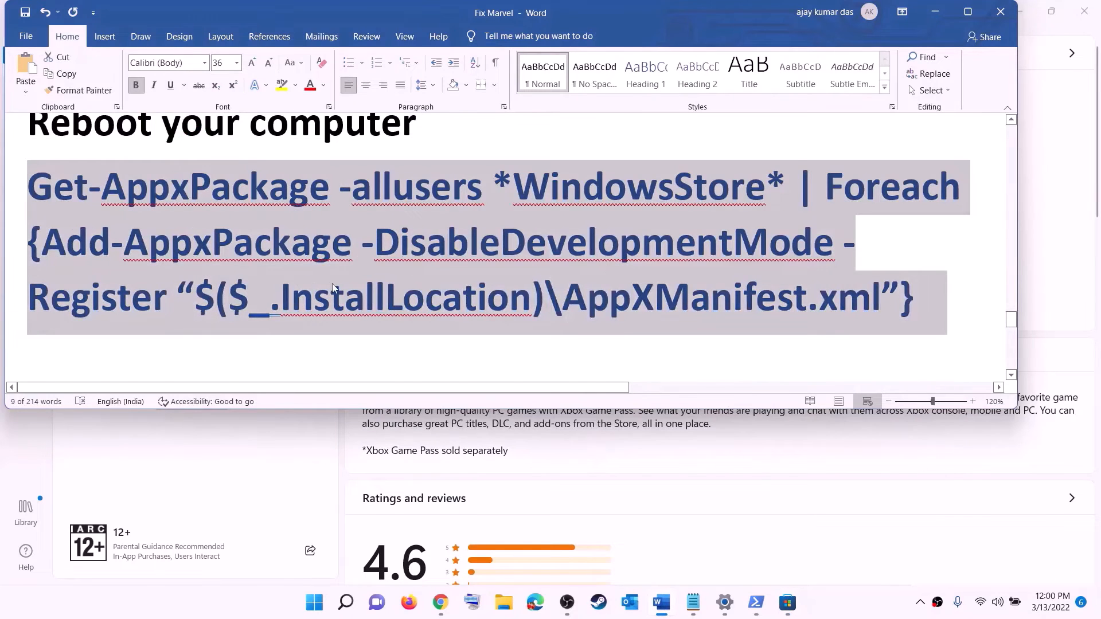
- Read Step 12 in the Word notes, highlighting the advice on installing to the C drive or a different drive
{"action": "scroll", "coordinate": [334, 284], "scroll_direction": "down", "scroll_amount": 3}
{"action": "scroll", "coordinate": [333, 284], "scroll_direction": "down", "scroll_amount": 2}
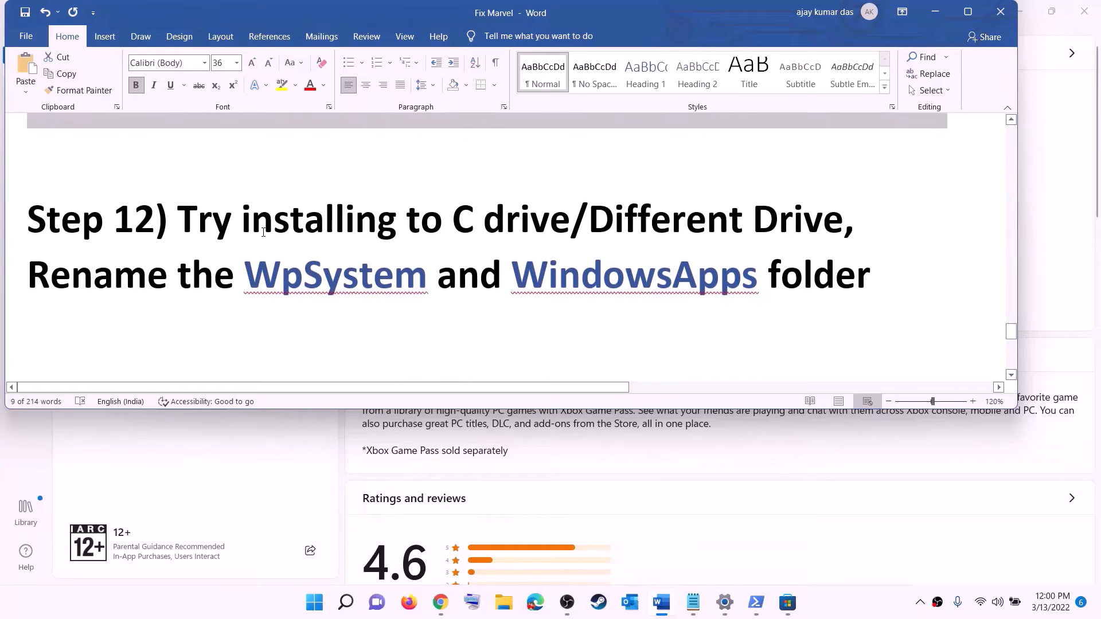
{"action": "left_click_drag", "start_coordinate": [170, 215], "coordinate": [751, 214]}
{"action": "left_click", "coordinate": [483, 232]}
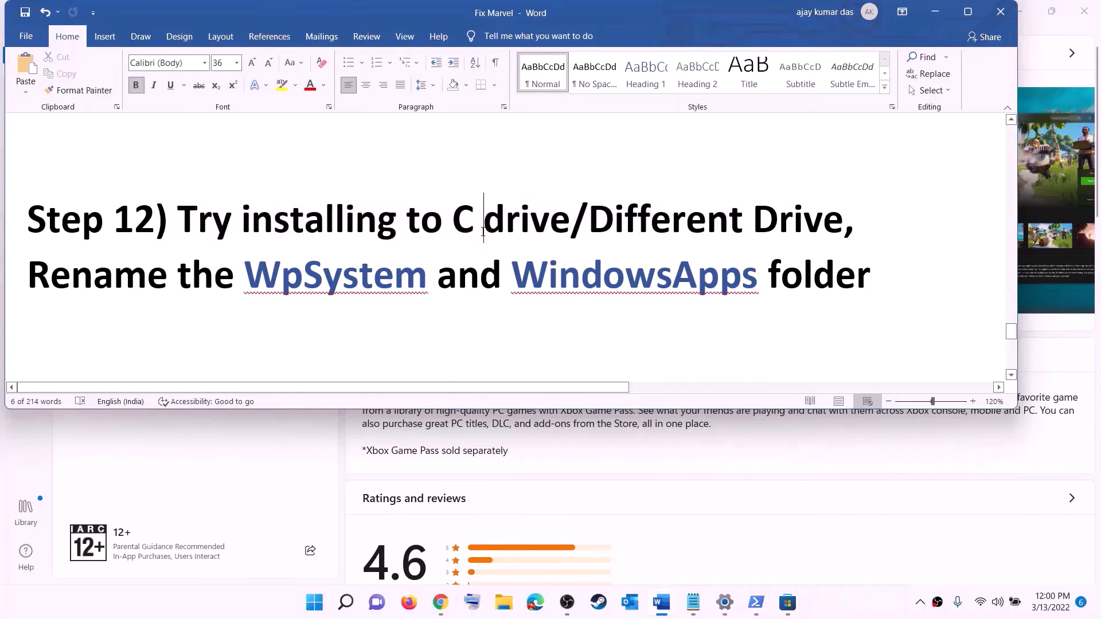
{"action": "left_click_drag", "start_coordinate": [453, 223], "coordinate": [823, 221]}
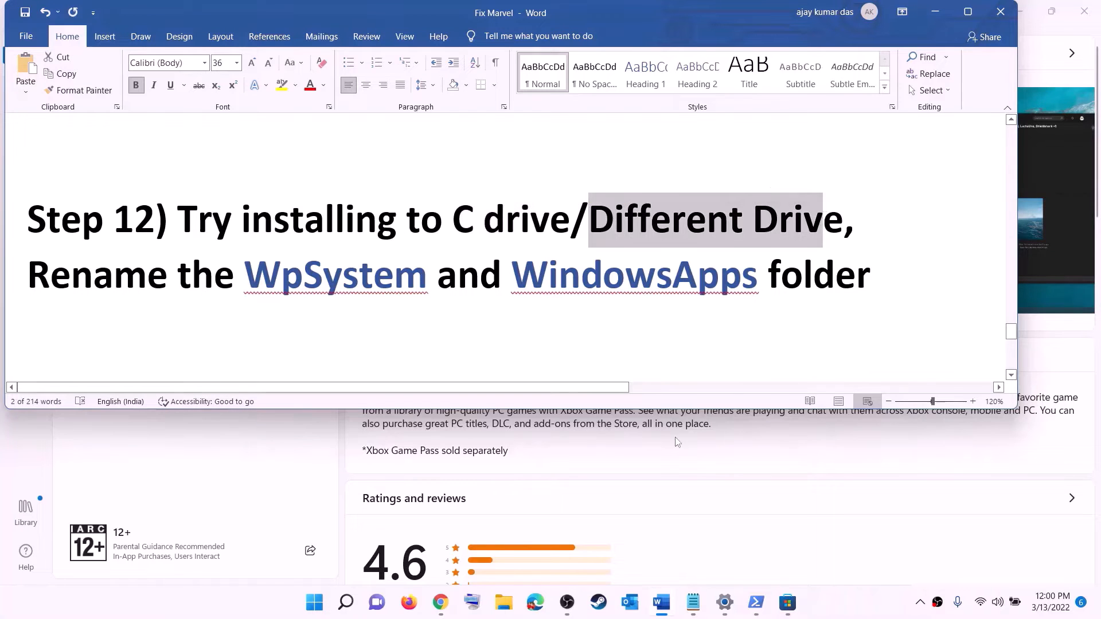
- Open Windows Settings and go to the advanced storage option for where new content is saved
{"action": "left_click", "coordinate": [314, 605]}
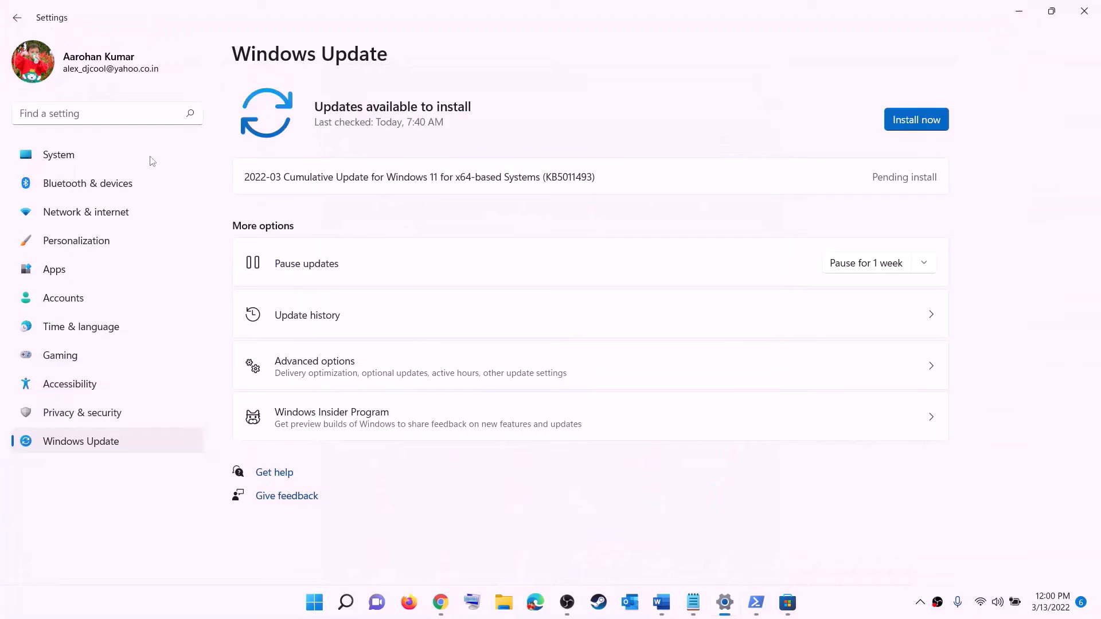
{"action": "left_click", "coordinate": [152, 160]}
{"action": "scroll", "coordinate": [278, 256], "scroll_direction": "down", "scroll_amount": 3}
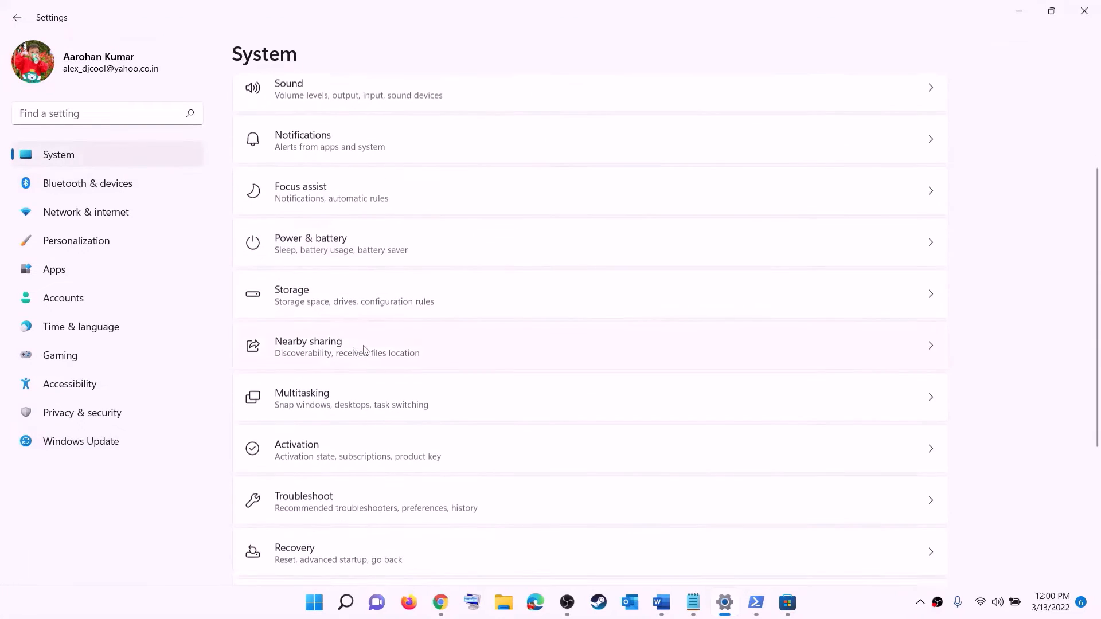
{"action": "left_click", "coordinate": [292, 304]}
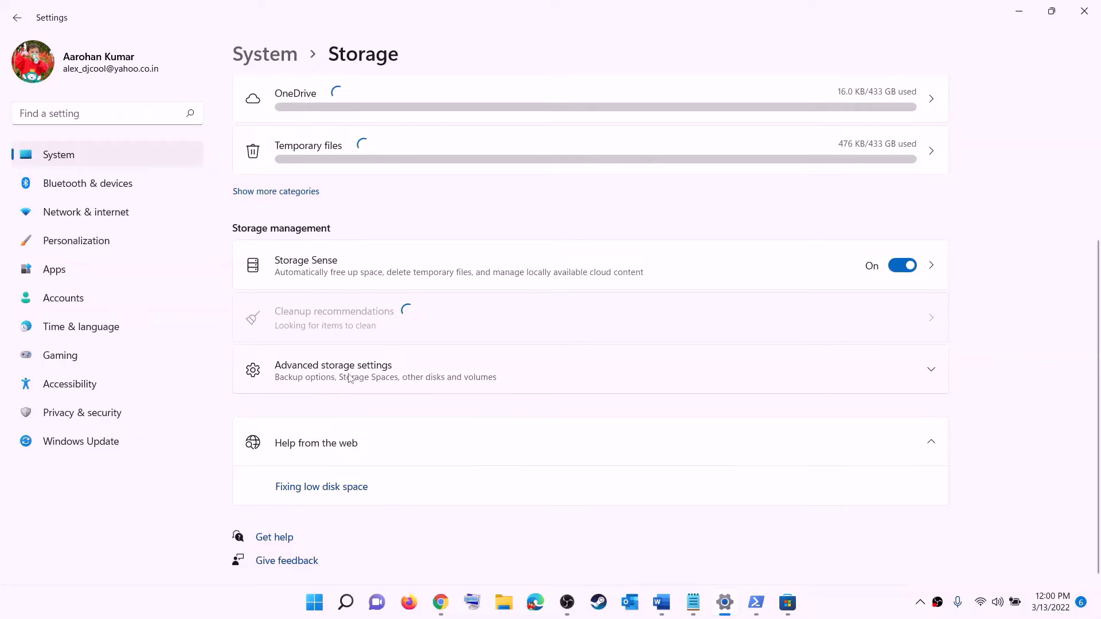
{"action": "left_click", "coordinate": [349, 378]}
{"action": "scroll", "coordinate": [324, 311], "scroll_direction": "down", "scroll_amount": 2}
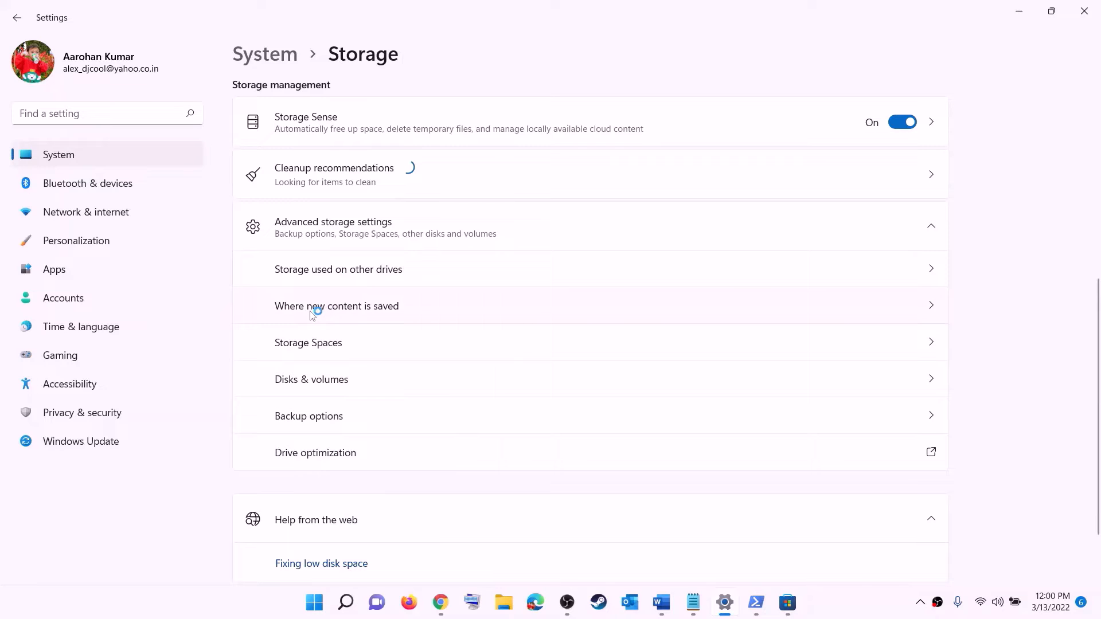
{"action": "left_click", "coordinate": [356, 309]}
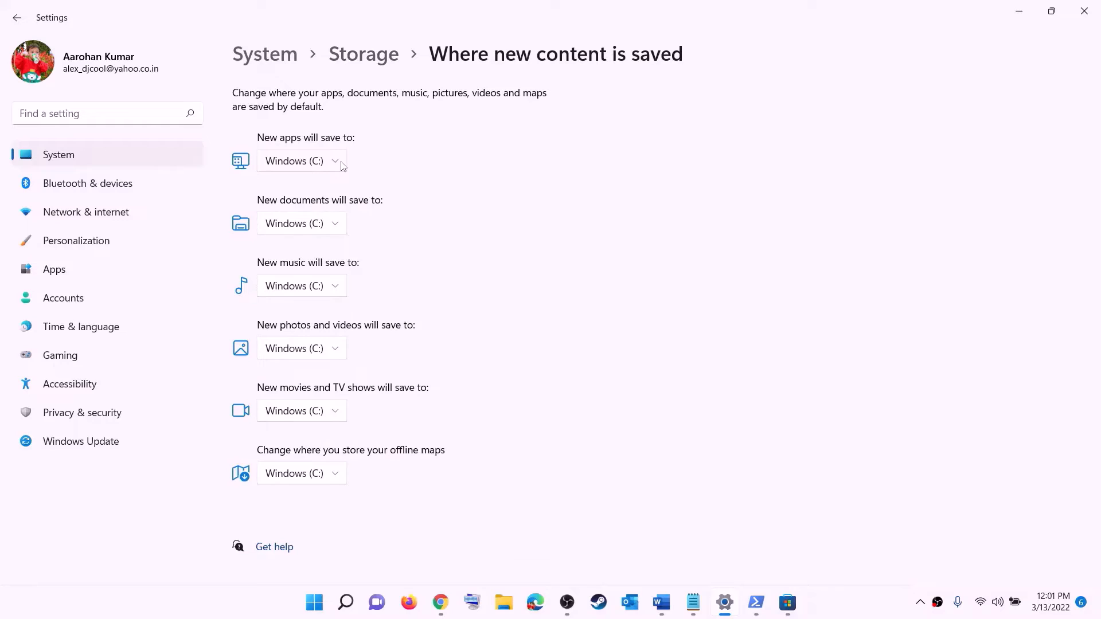
- Examine the drive choices for where new apps will save, and close Settings
{"action": "left_click", "coordinate": [337, 165]}
{"action": "left_click", "coordinate": [338, 170]}
{"action": "left_click", "coordinate": [338, 166]}
{"action": "left_click", "coordinate": [364, 174]}
{"action": "left_click", "coordinate": [338, 166]}
{"action": "left_click", "coordinate": [355, 162]}
{"action": "left_click", "coordinate": [330, 166]}
{"action": "left_click", "coordinate": [356, 169]}
{"action": "left_click", "coordinate": [1081, 14]}
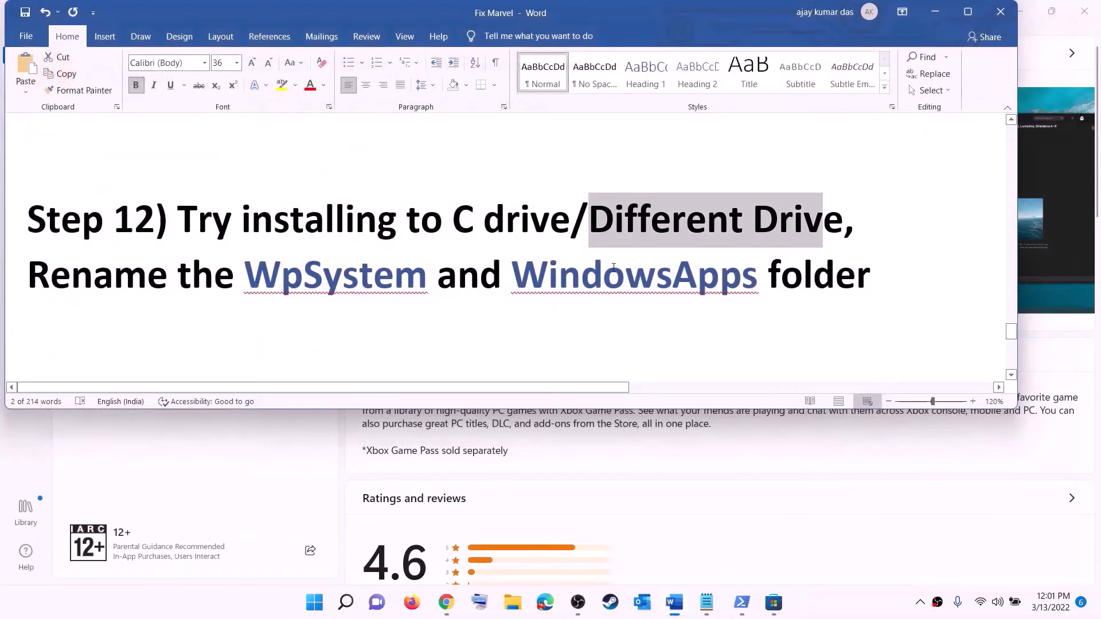
- Highlight the WpSystem and WindowsApps renaming line in the notes, and open New Volume (D:) in File Explorer
{"action": "left_click_drag", "start_coordinate": [27, 275], "coordinate": [871, 289]}
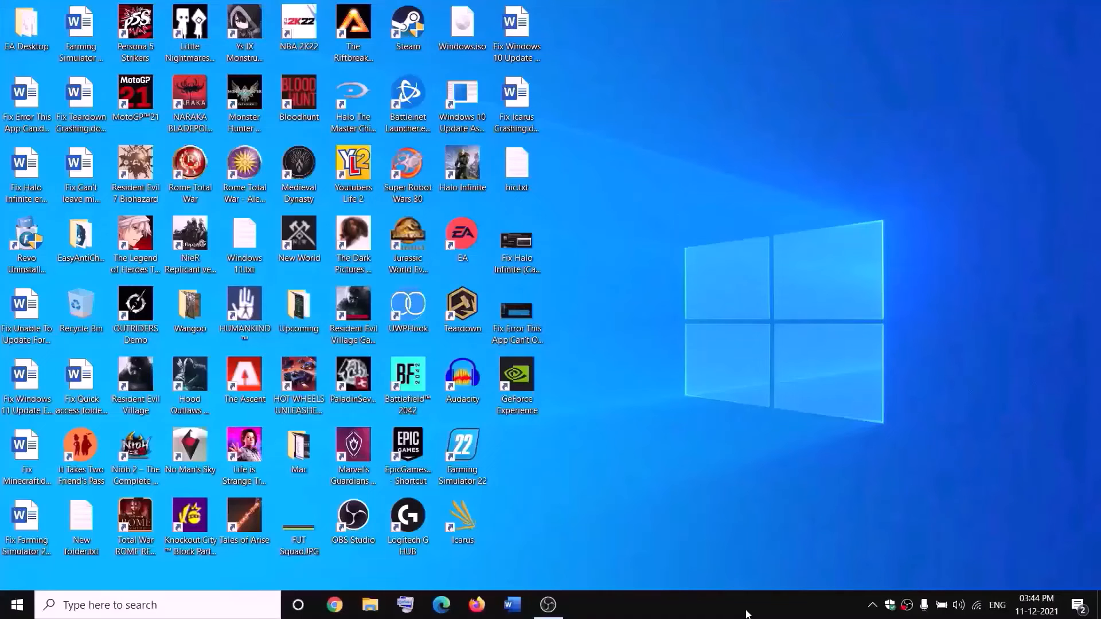
{"action": "left_click", "coordinate": [372, 605]}
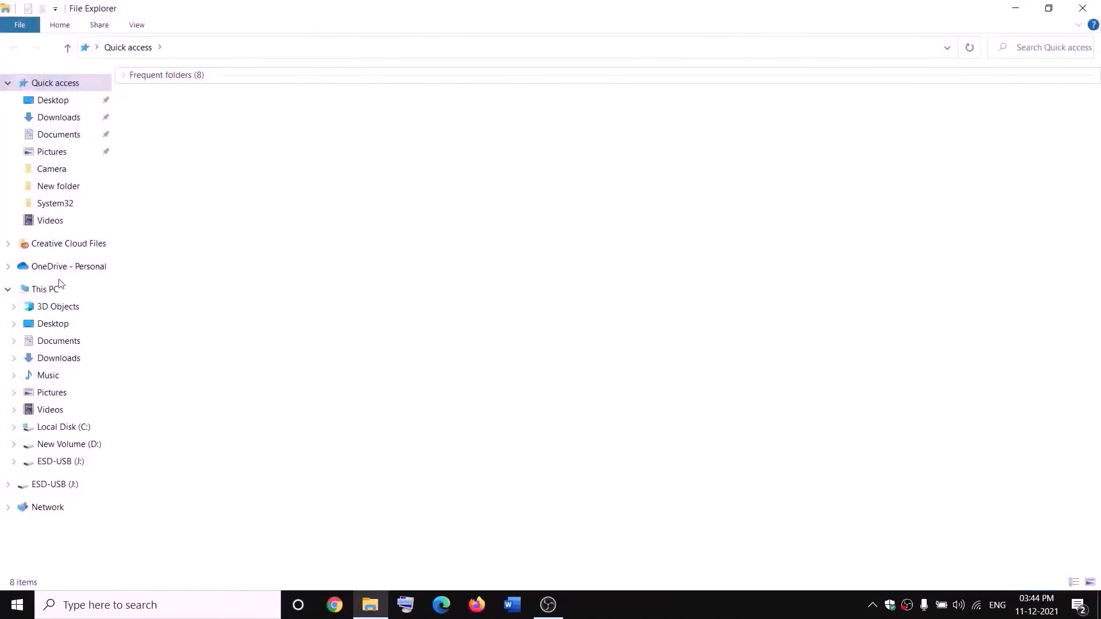
{"action": "left_click", "coordinate": [69, 290]}
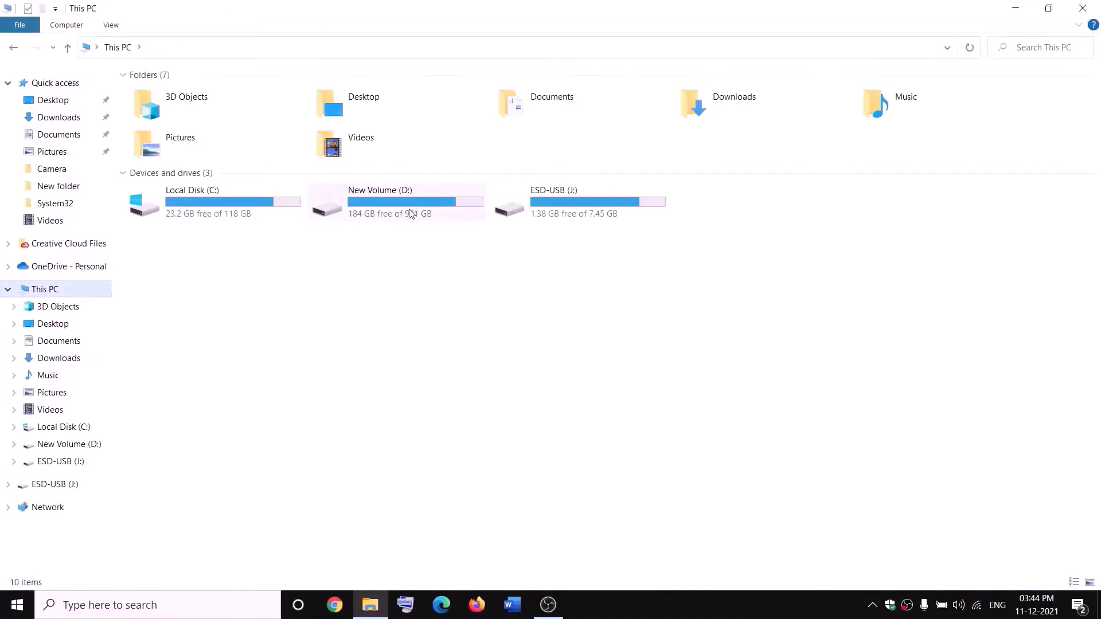
{"action": "double_click", "coordinate": [411, 214]}
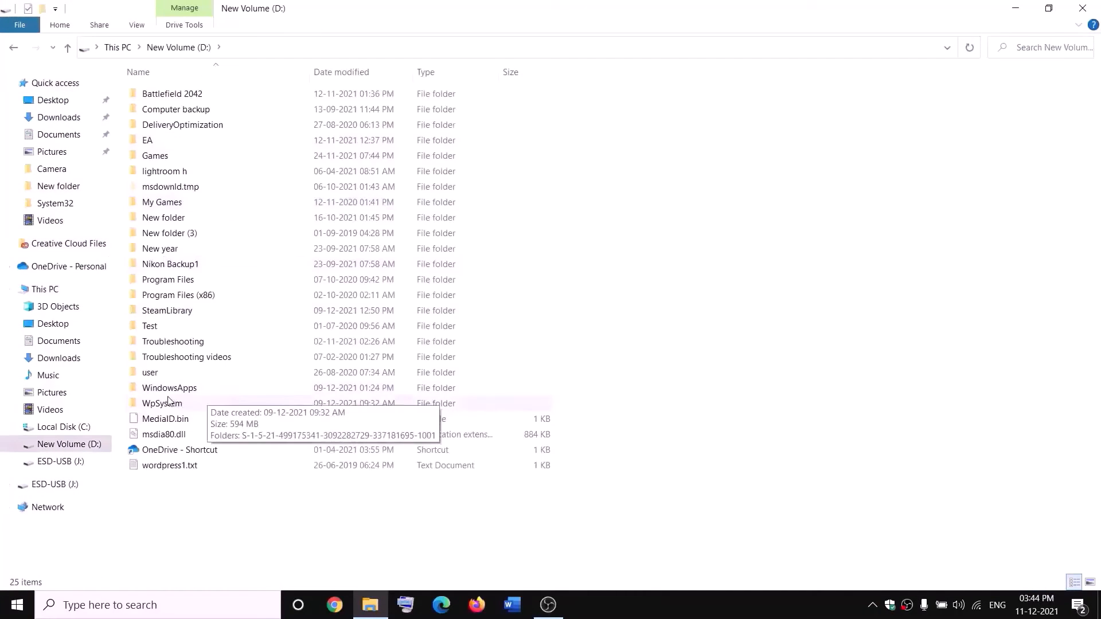
- Open the advanced security settings of the WpSystem folder on the D: drive
{"action": "right_click", "coordinate": [175, 408]}
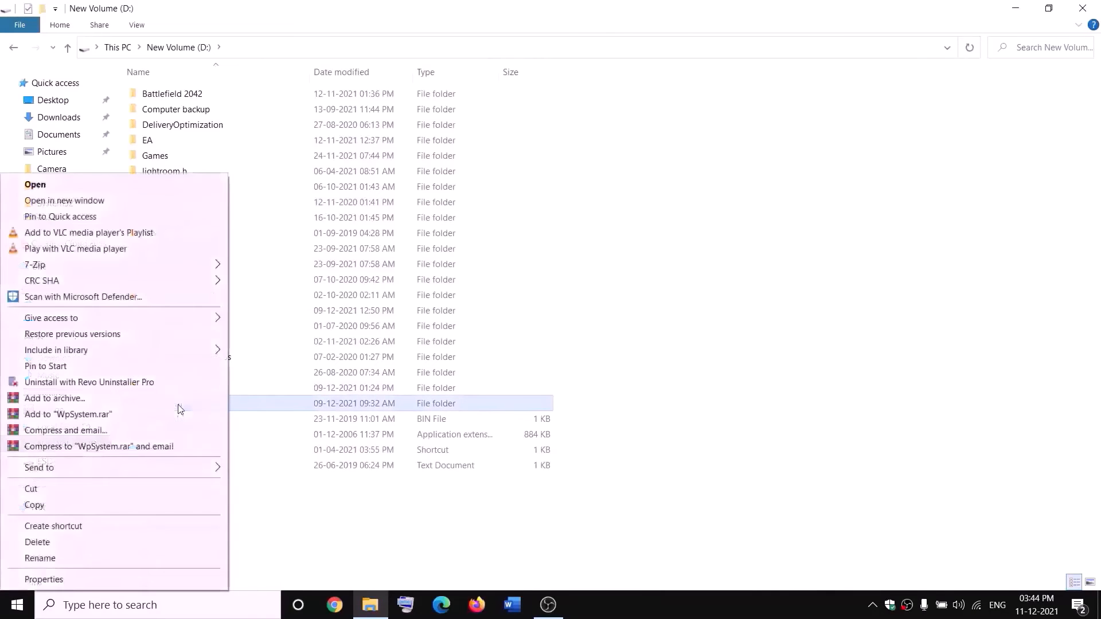
{"action": "left_click", "coordinate": [346, 521]}
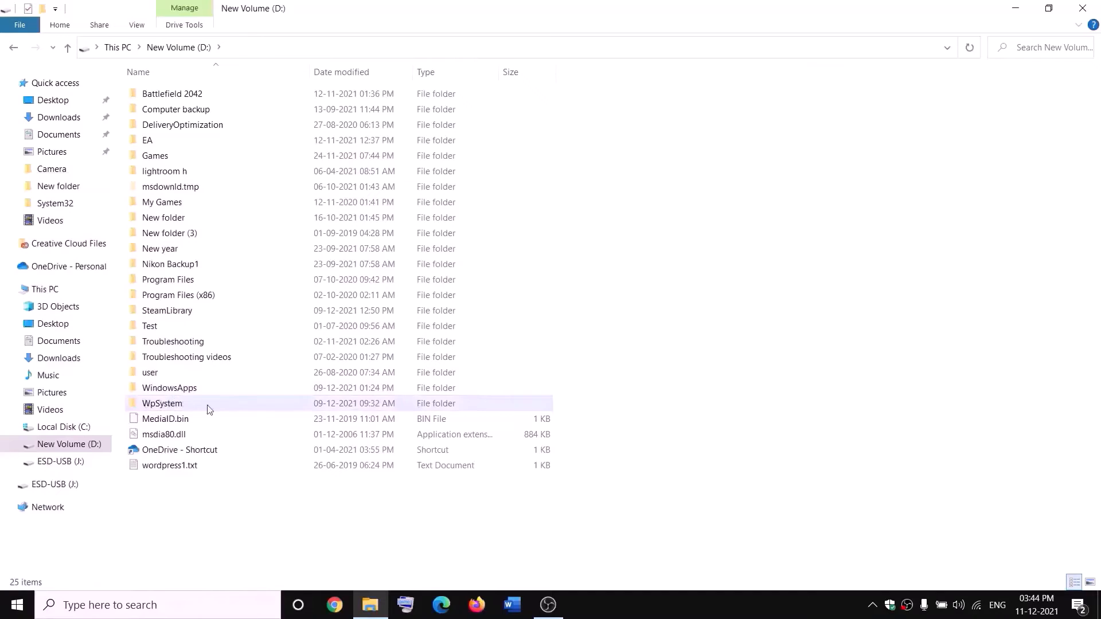
{"action": "mouse_move", "coordinate": [171, 408]}
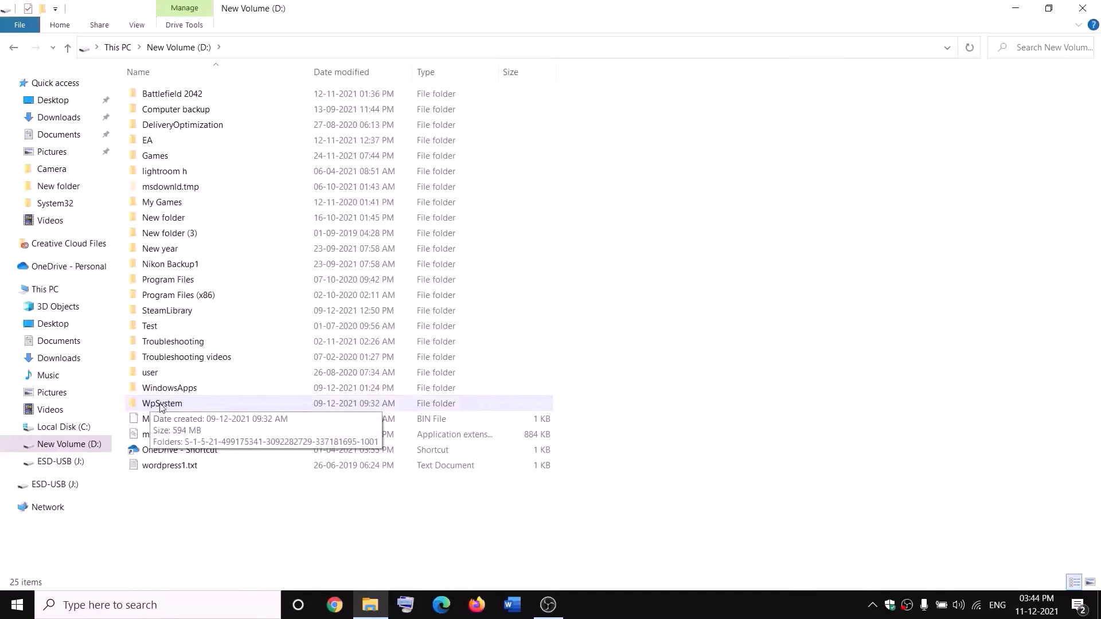
{"action": "right_click", "coordinate": [164, 406]}
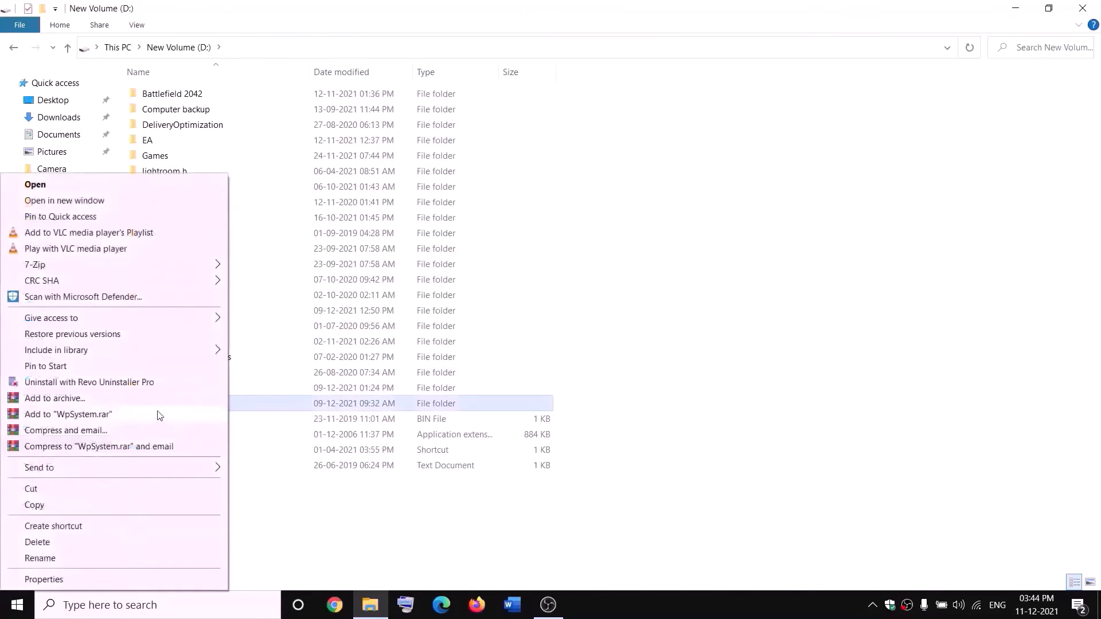
{"action": "left_click", "coordinate": [44, 580]}
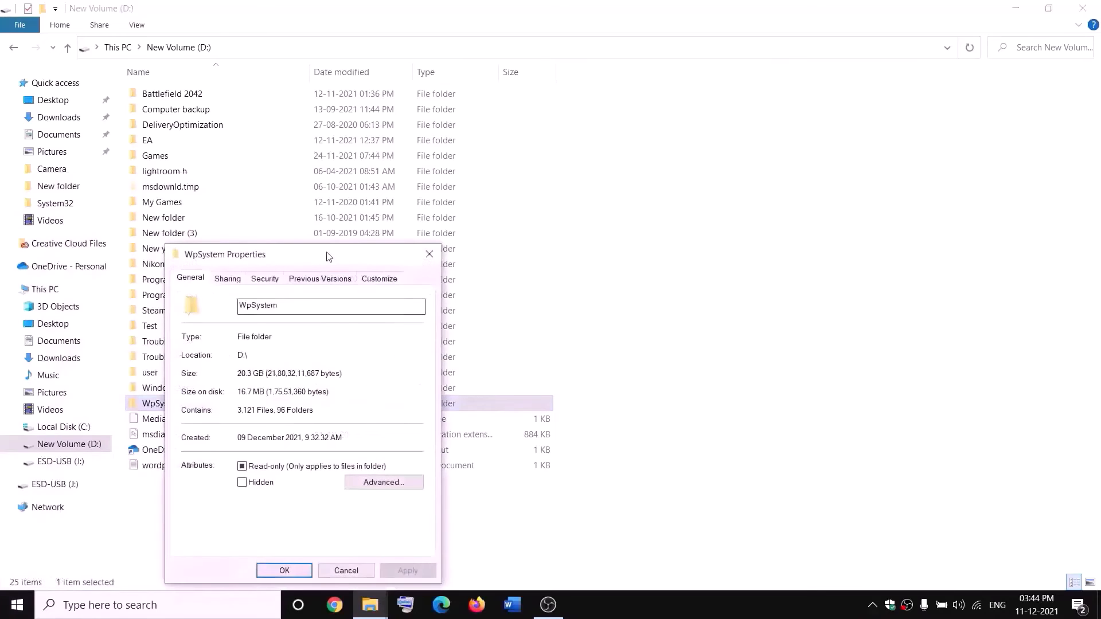
{"action": "left_click_drag", "start_coordinate": [396, 254], "coordinate": [472, 161]}
{"action": "left_click", "coordinate": [410, 187]}
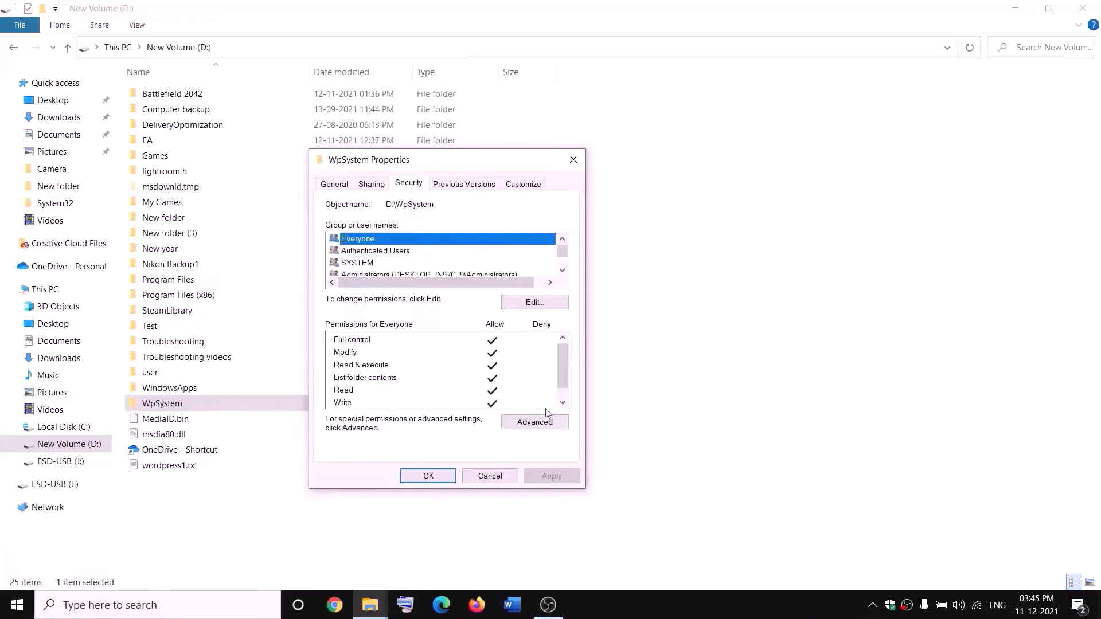
{"action": "left_click", "coordinate": [536, 425]}
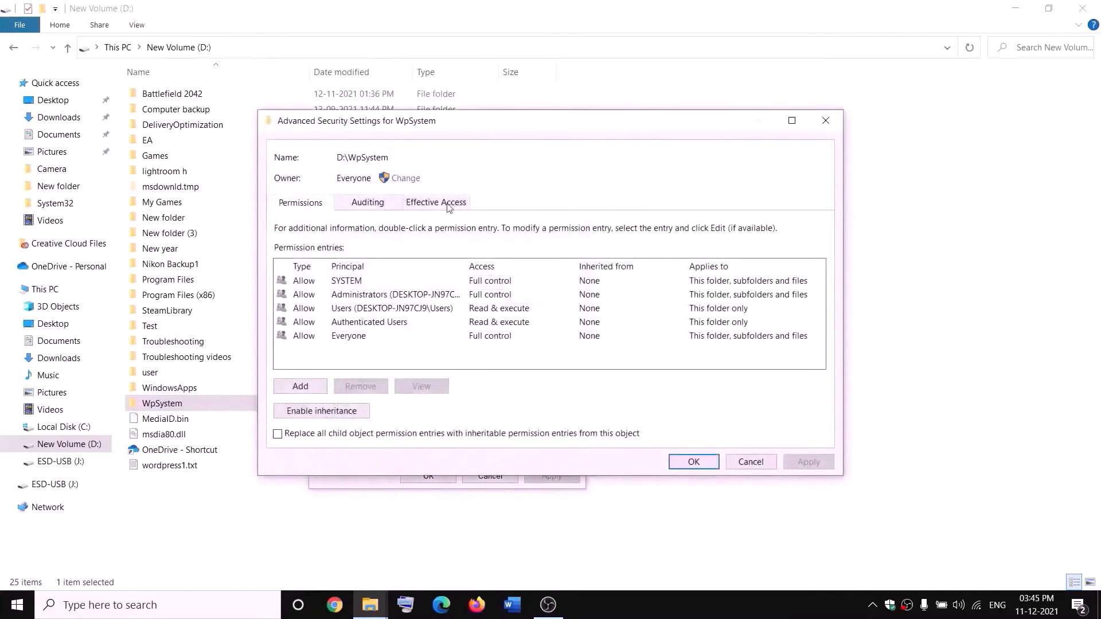
- Set the WpSystem folder's owner to Everyone, replace the owner on subcontainers and objects, and apply the change
{"action": "left_click", "coordinate": [406, 179]}
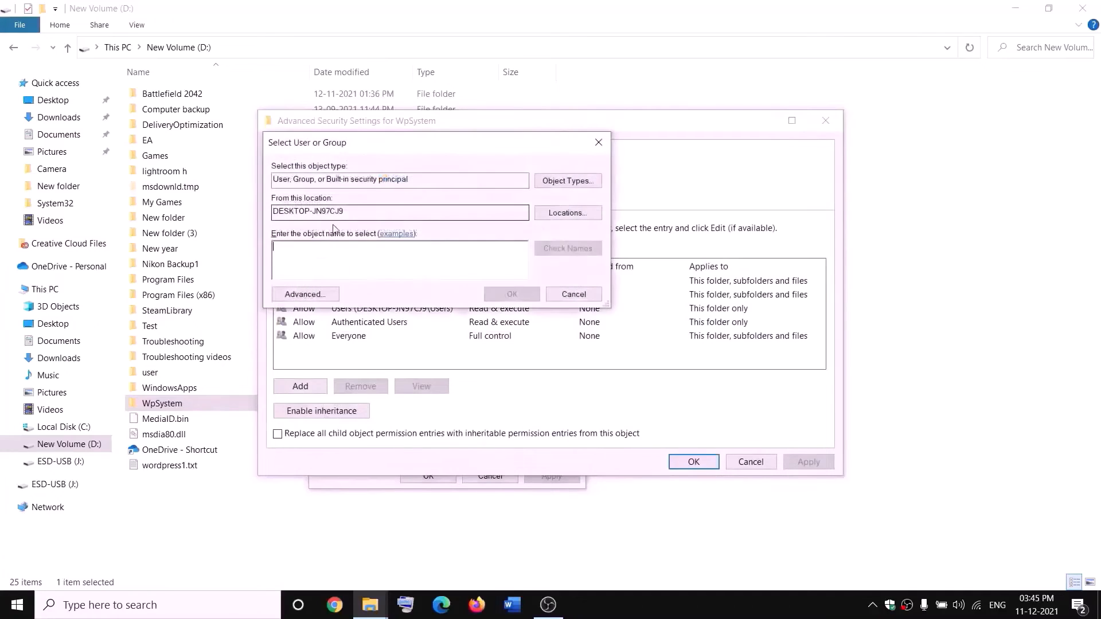
{"action": "type", "text": "e"}
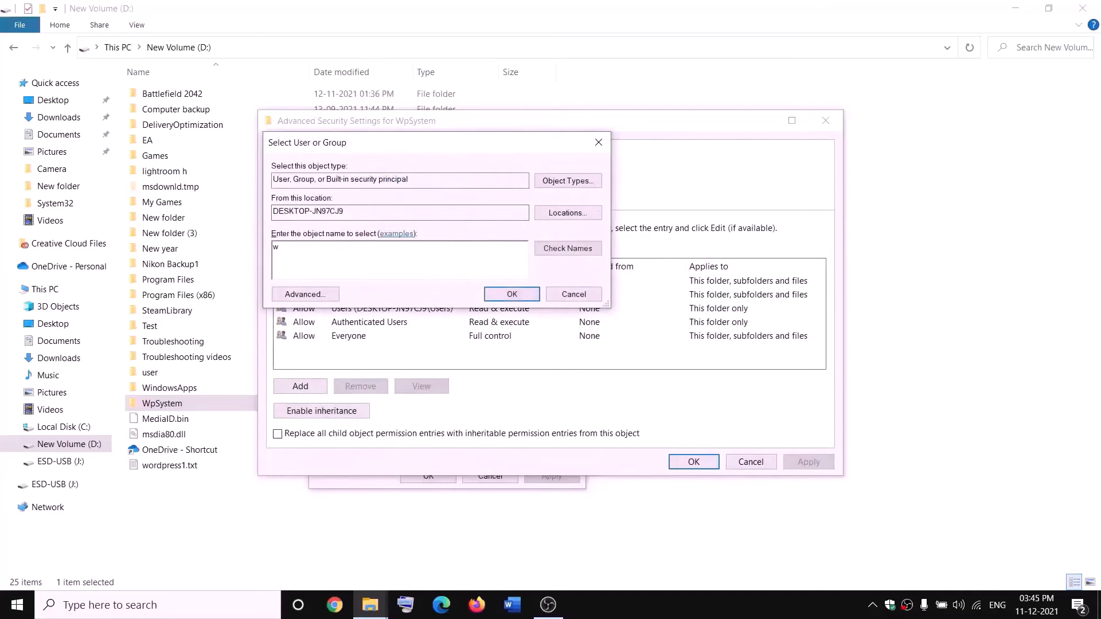
{"action": "key", "text": "BackSpace"}
{"action": "type", "text": "everyone"}
{"action": "left_click_drag", "start_coordinate": [331, 244], "coordinate": [272, 247]}
{"action": "left_click", "coordinate": [569, 252]}
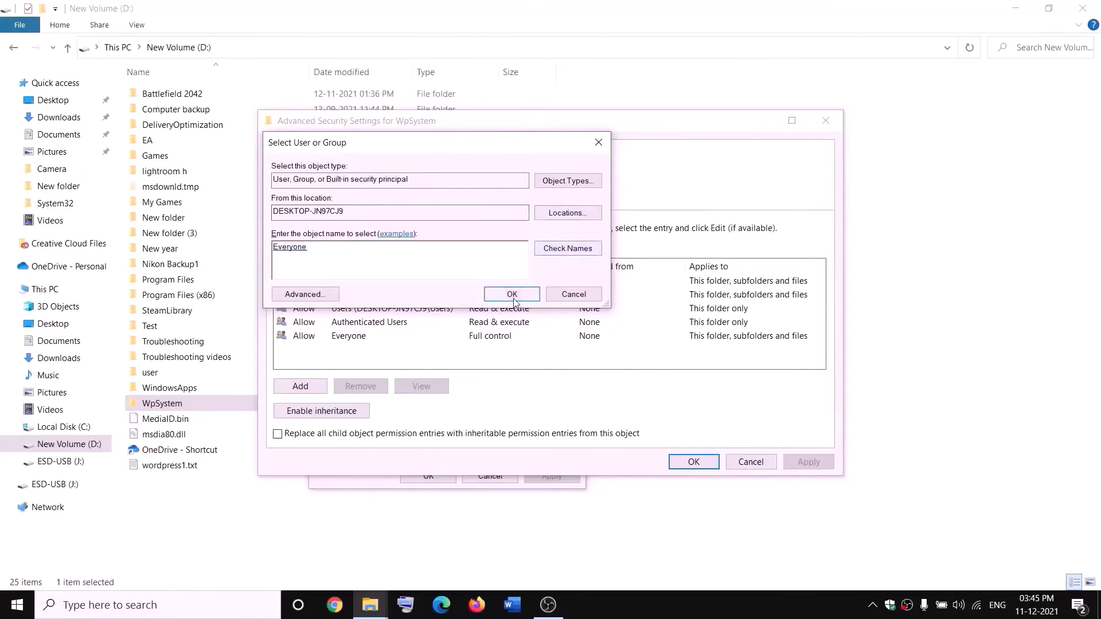
{"action": "left_click", "coordinate": [513, 295]}
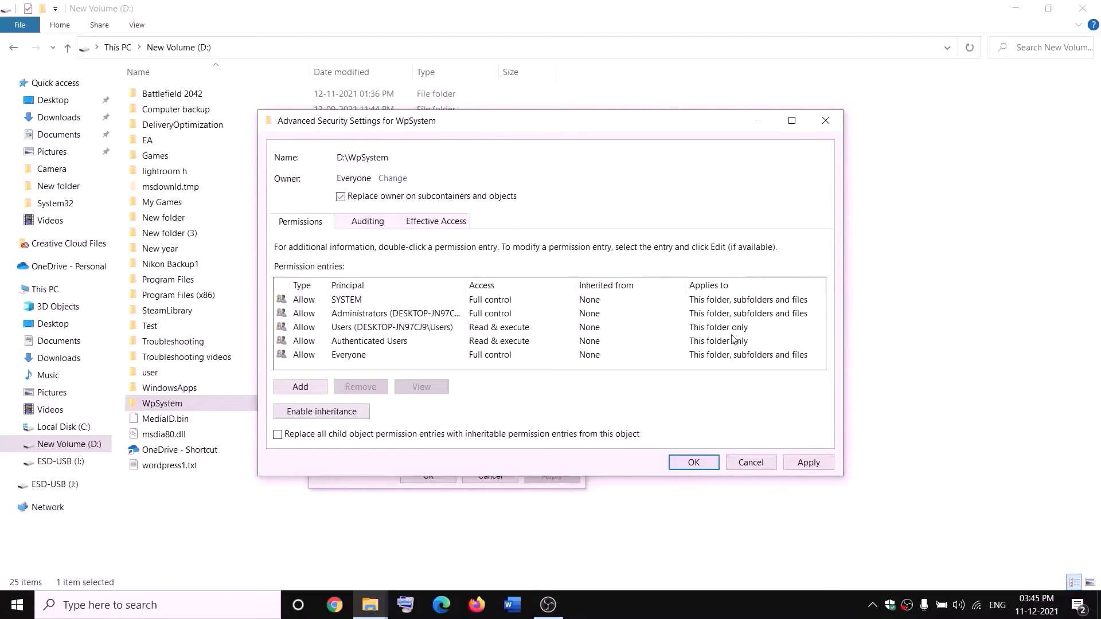
{"action": "left_click", "coordinate": [814, 463]}
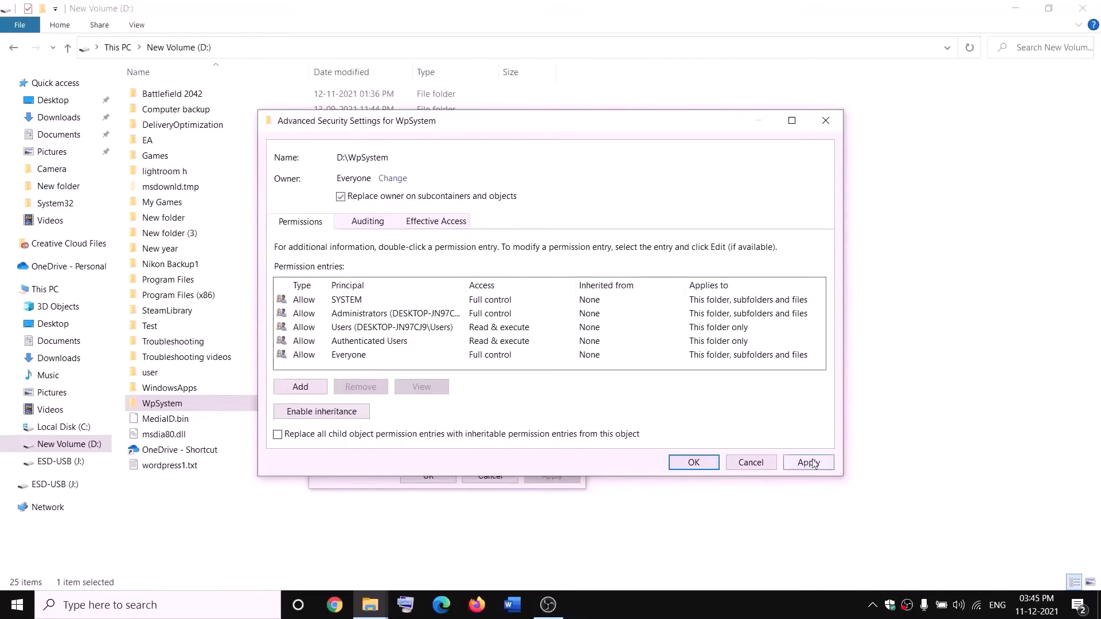
{"action": "left_click", "coordinate": [693, 465]}
{"action": "left_click", "coordinate": [670, 361]}
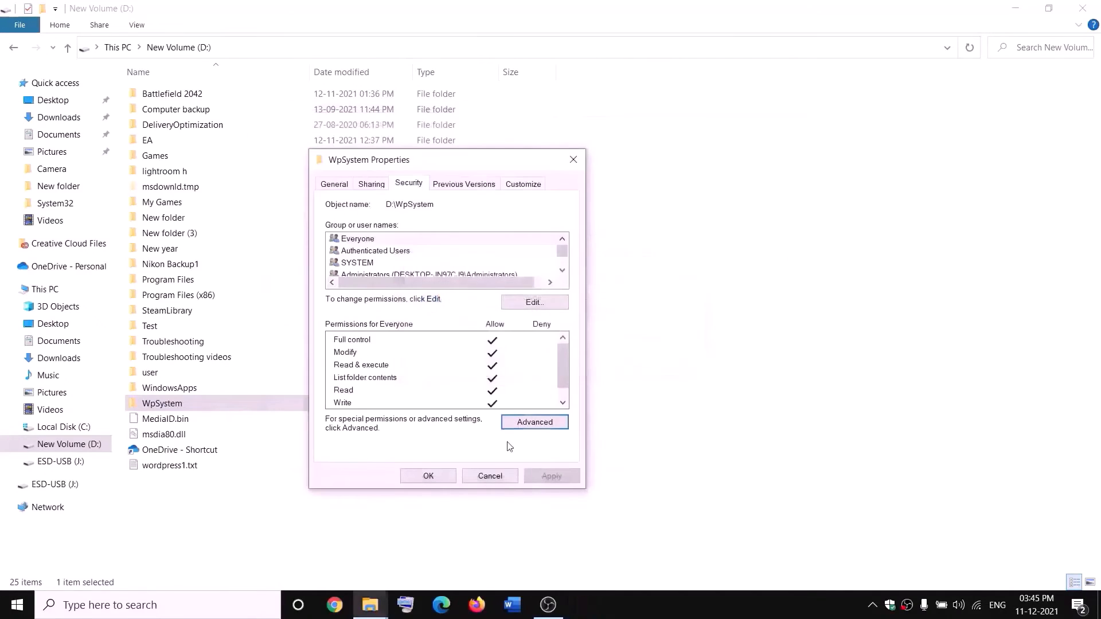
{"action": "left_click", "coordinate": [430, 476]}
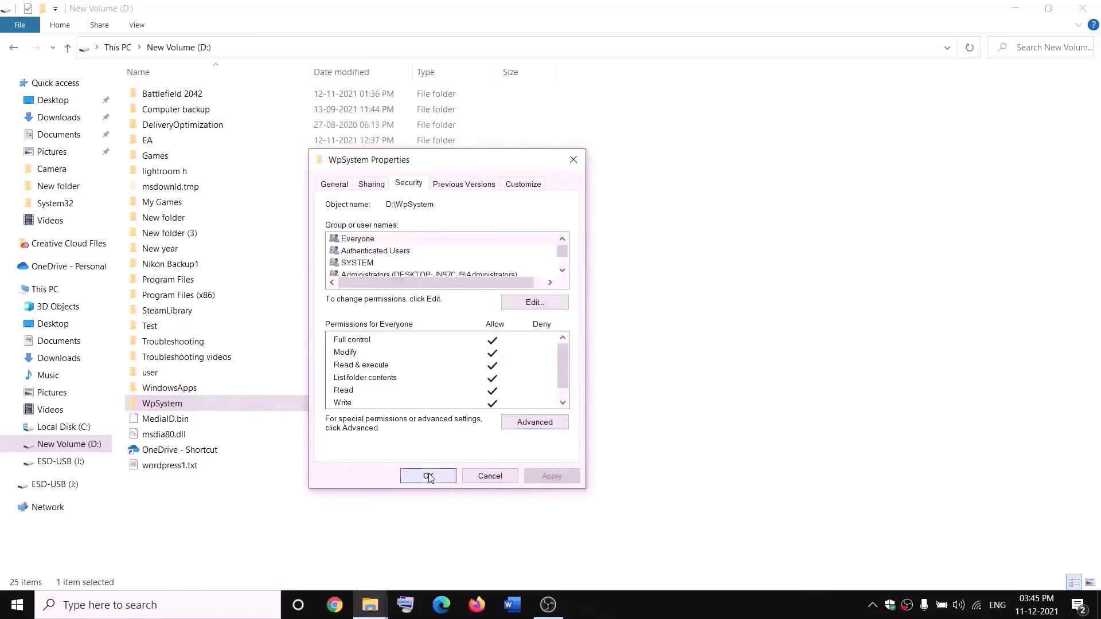
- Reopen the advanced security settings of the WpSystem folder on the D: drive
{"action": "right_click", "coordinate": [165, 406]}
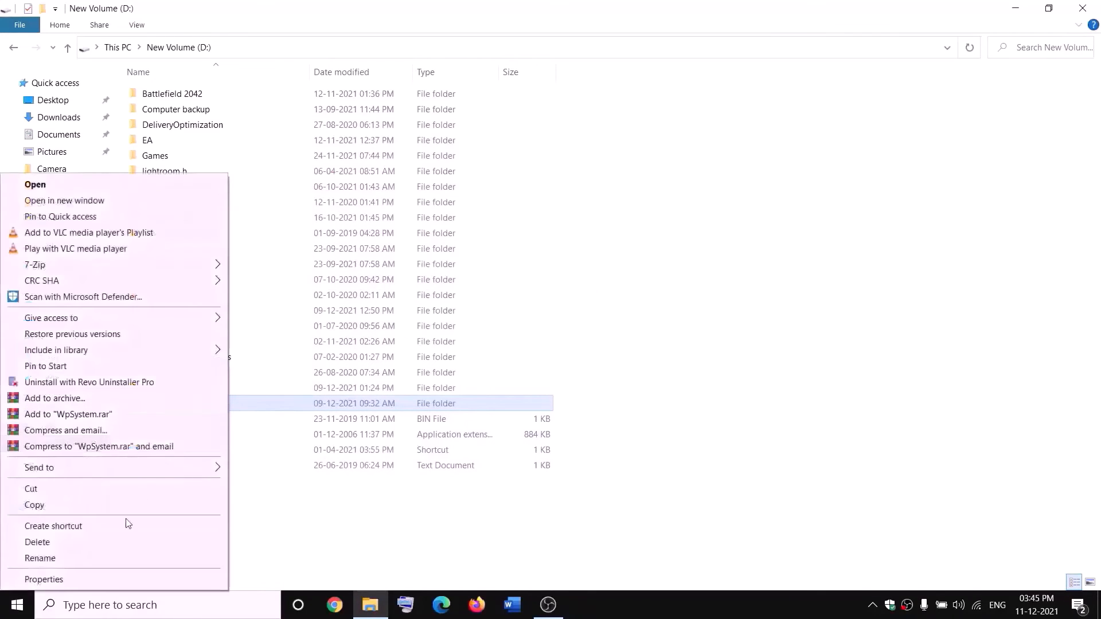
{"action": "left_click", "coordinate": [44, 579]}
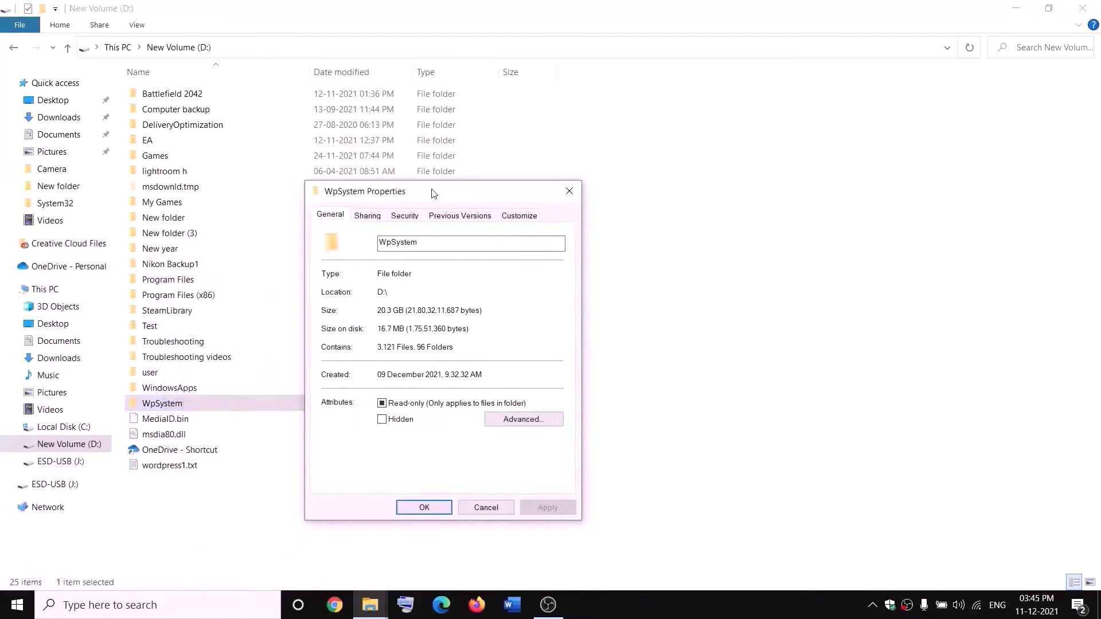
{"action": "left_click", "coordinate": [405, 209]}
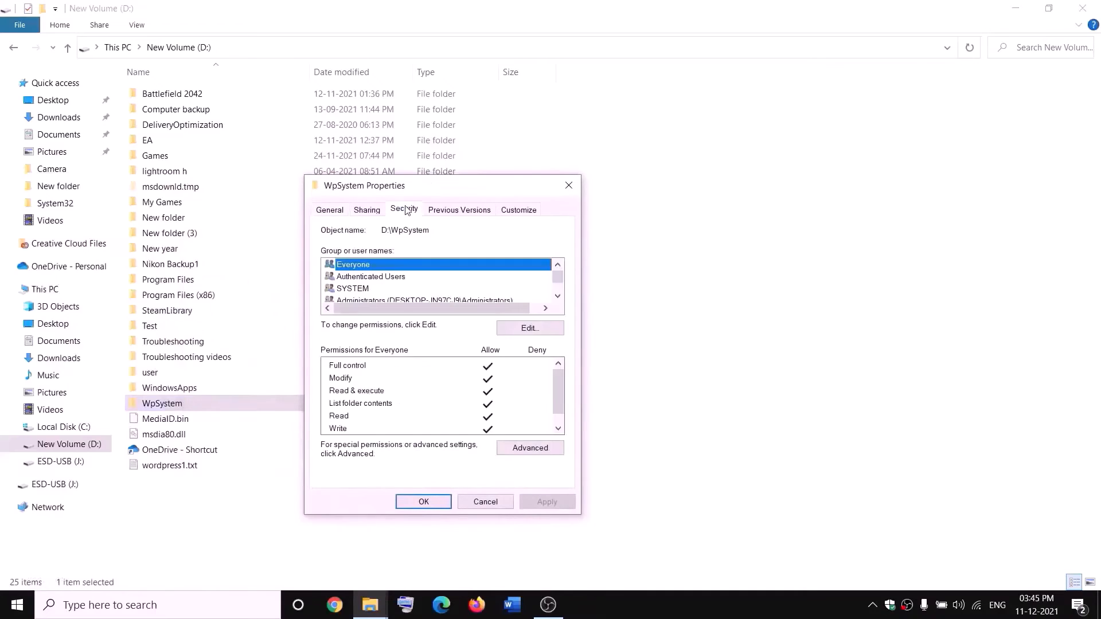
{"action": "left_click", "coordinate": [531, 447]}
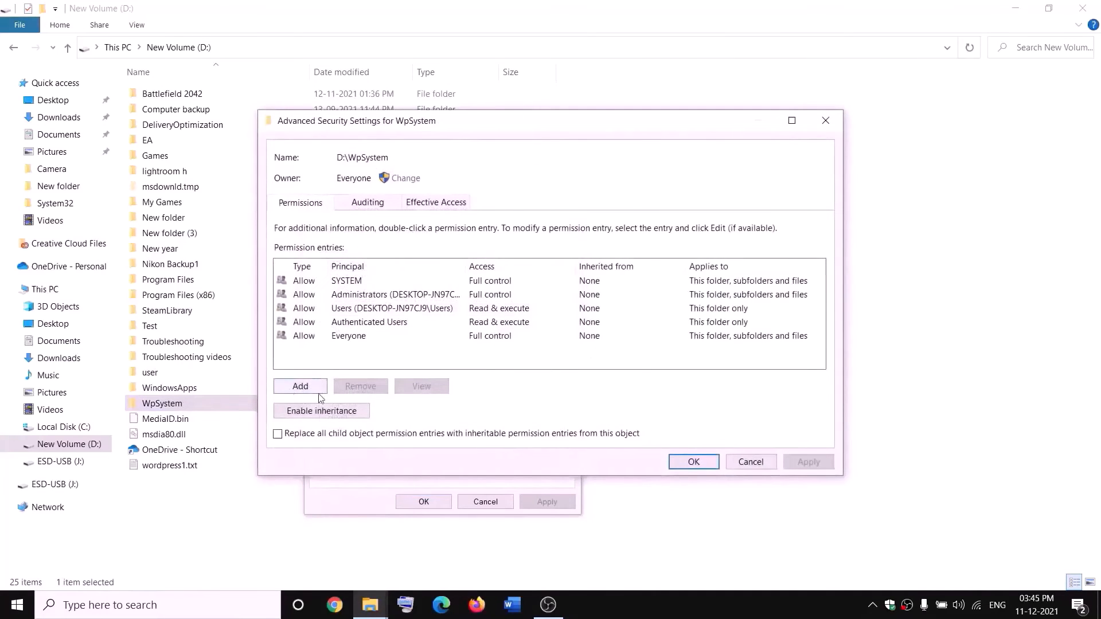
- Add an Allow permission entry giving Everyone full control of the WpSystem folder, apply it, and close the folder's properties
{"action": "left_click", "coordinate": [303, 390]}
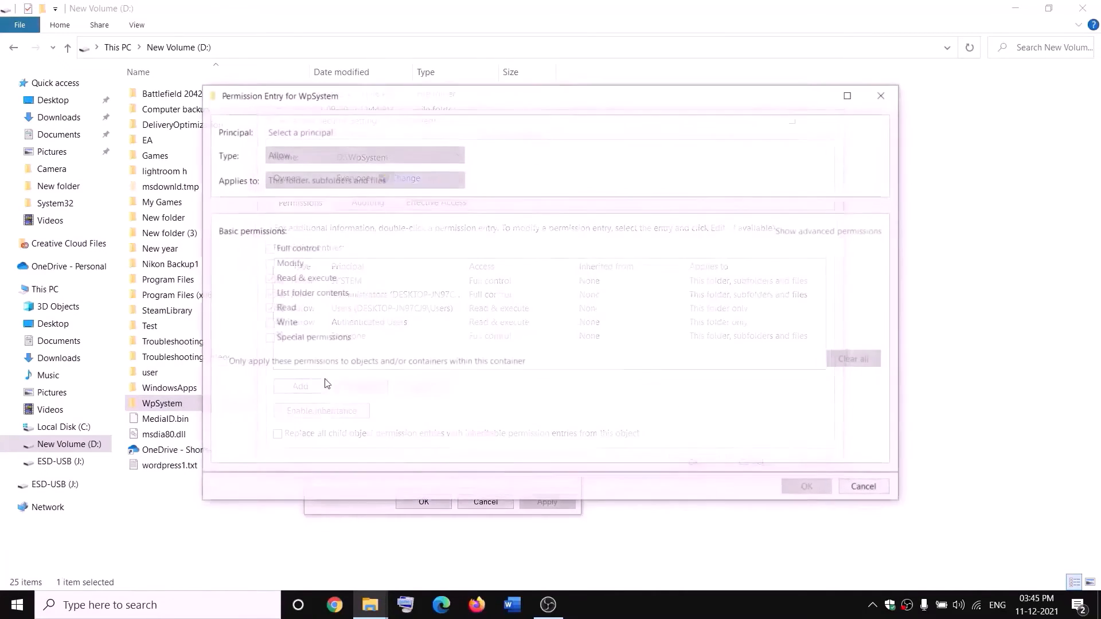
{"action": "left_click", "coordinate": [299, 132]}
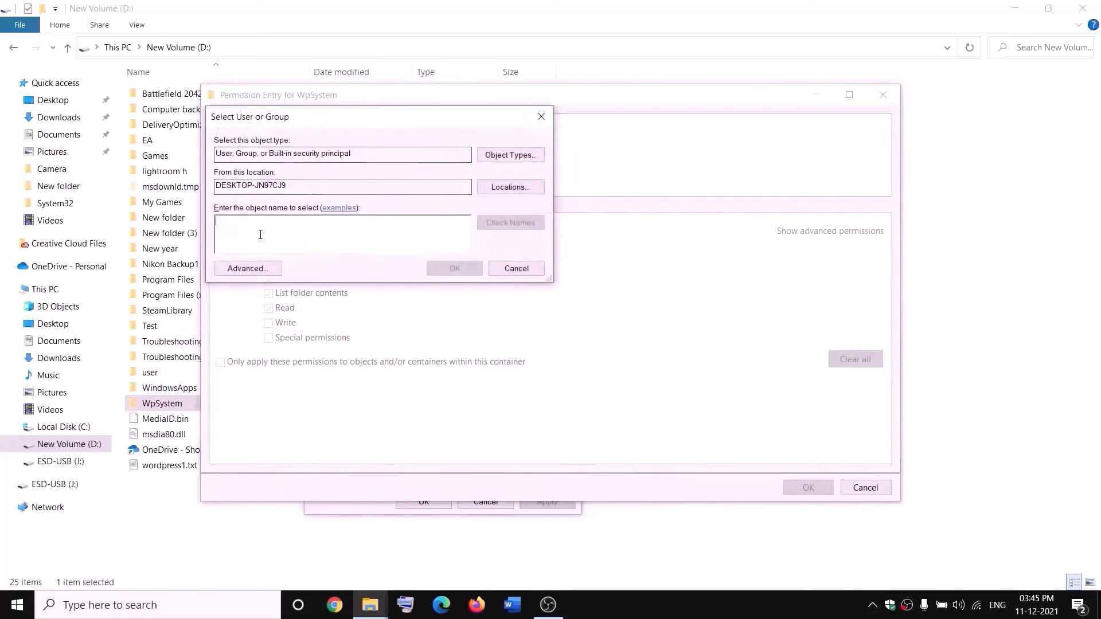
{"action": "type", "text": "everyone"}
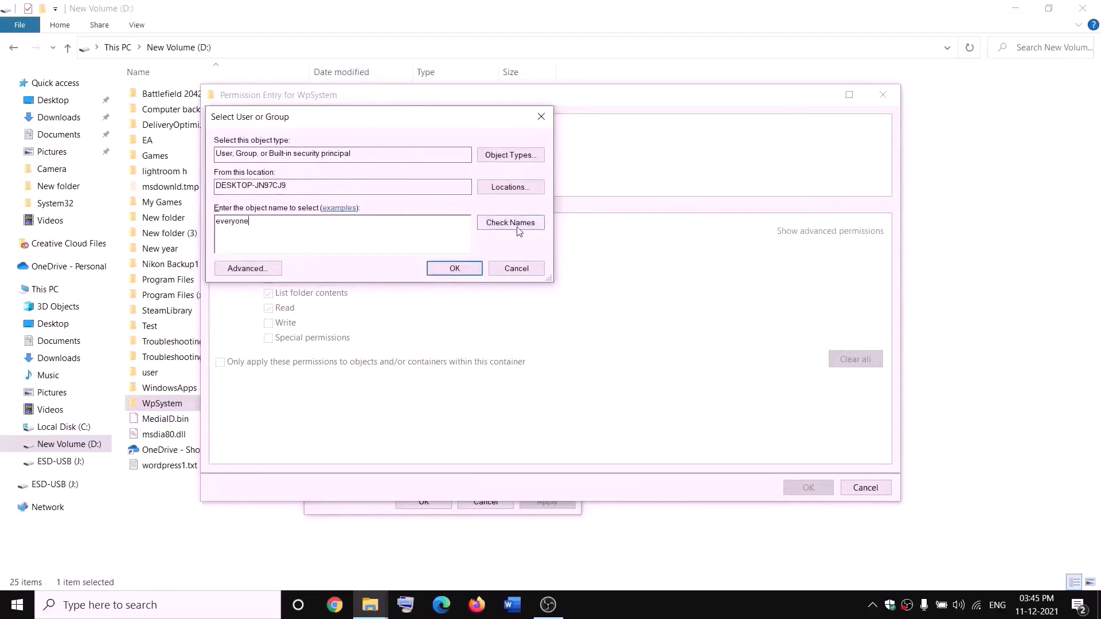
{"action": "left_click", "coordinate": [483, 225]}
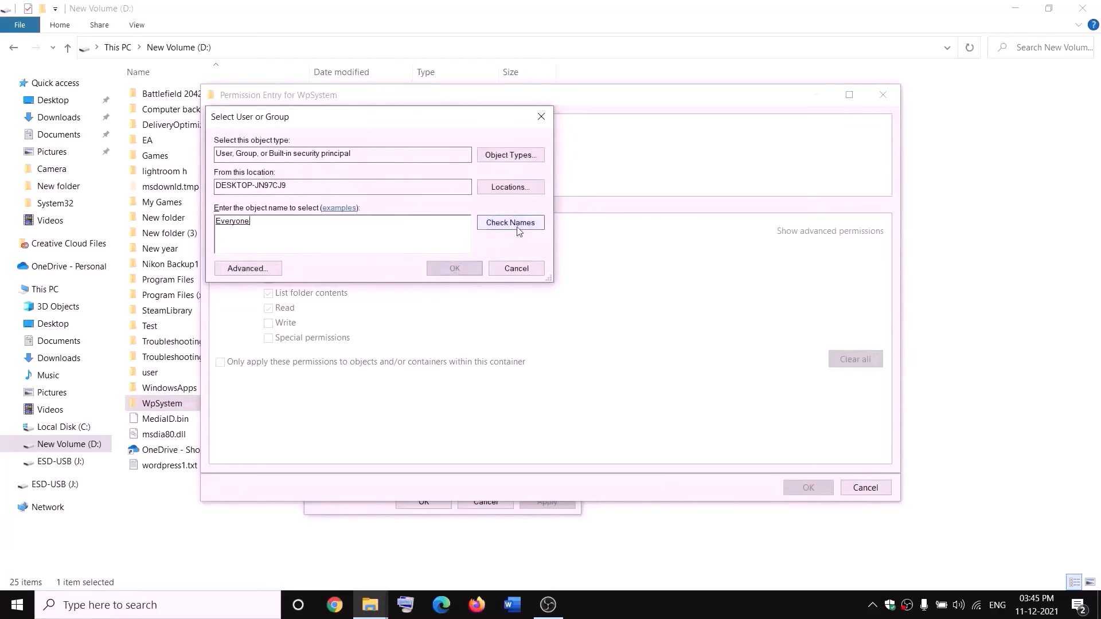
{"action": "left_click", "coordinate": [455, 269]}
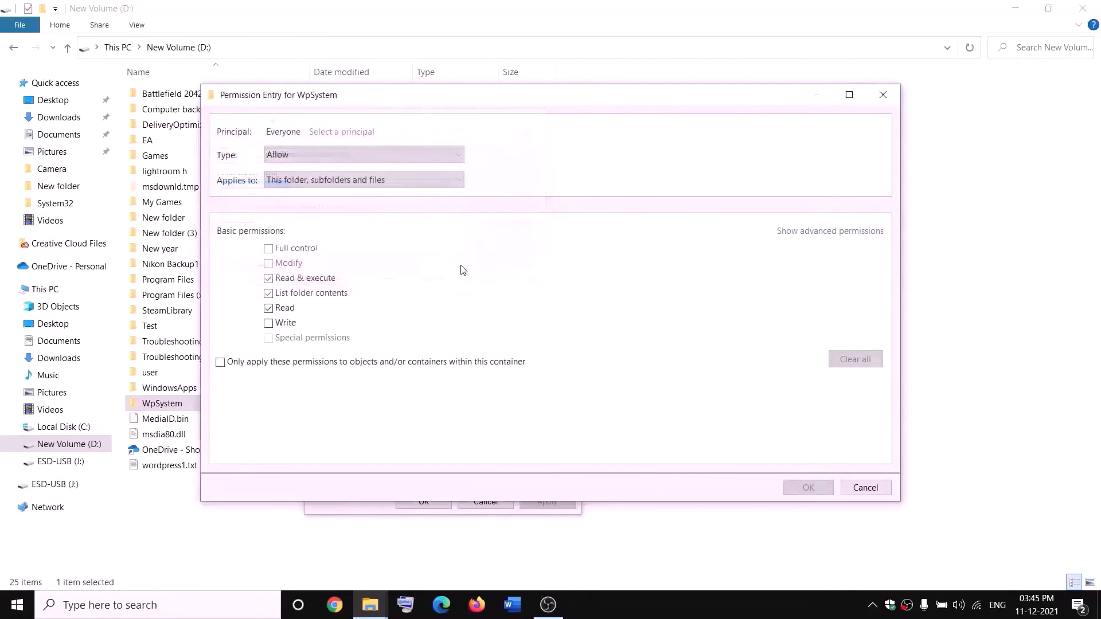
{"action": "left_click", "coordinate": [269, 249]}
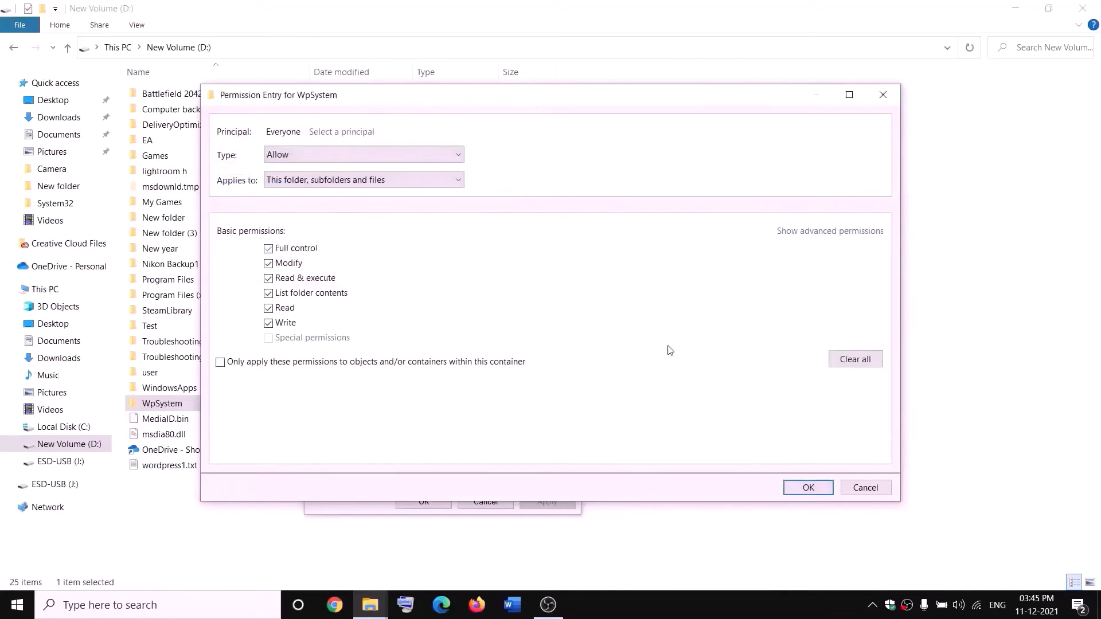
{"action": "left_click", "coordinate": [808, 488]}
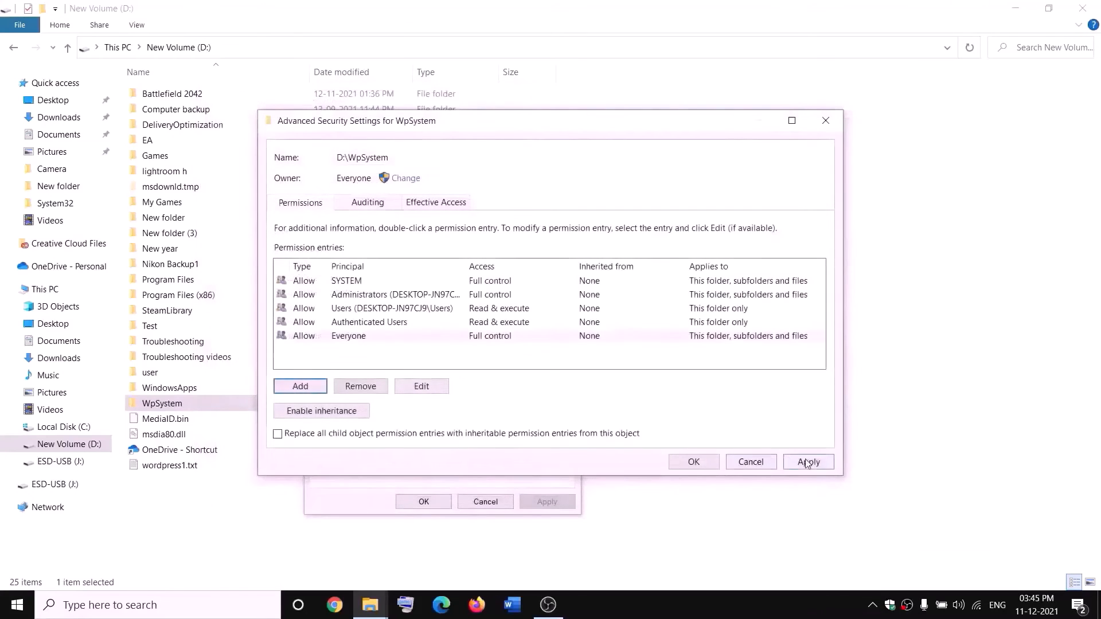
{"action": "left_click", "coordinate": [808, 462]}
{"action": "left_click", "coordinate": [694, 462]}
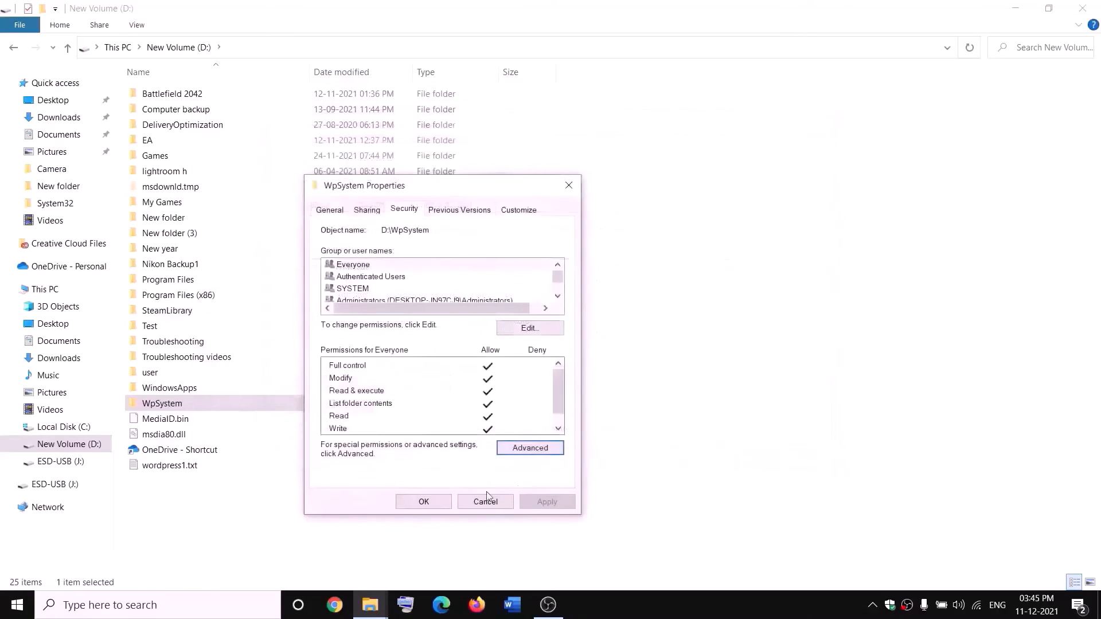
{"action": "left_click", "coordinate": [423, 502]}
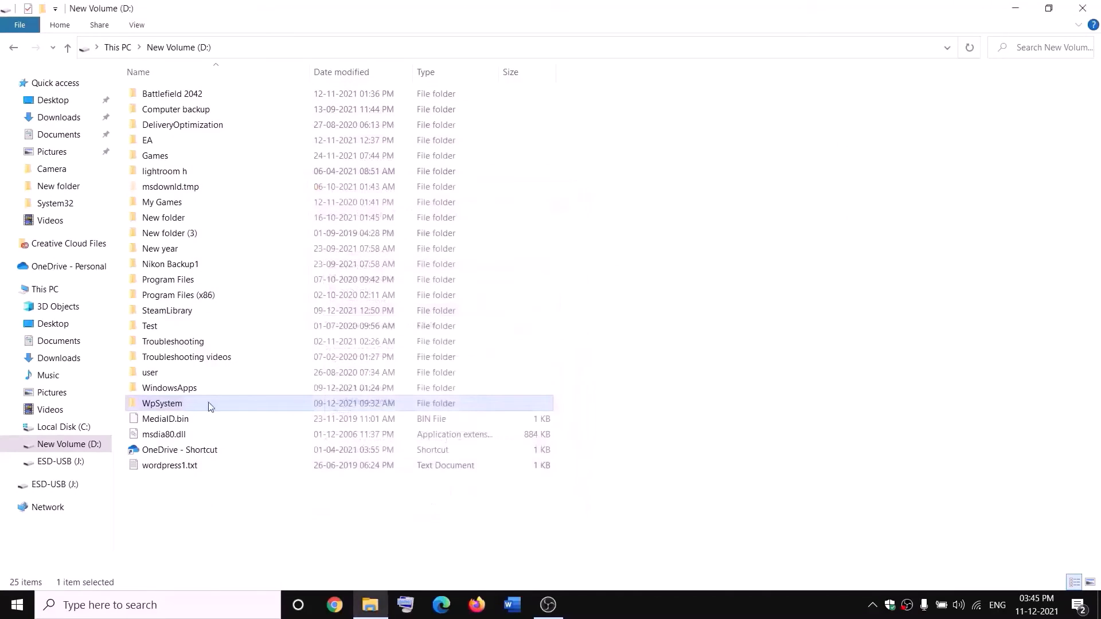
- Rename the WpSystem folder as WpSystem.old
{"action": "right_click", "coordinate": [160, 405]}
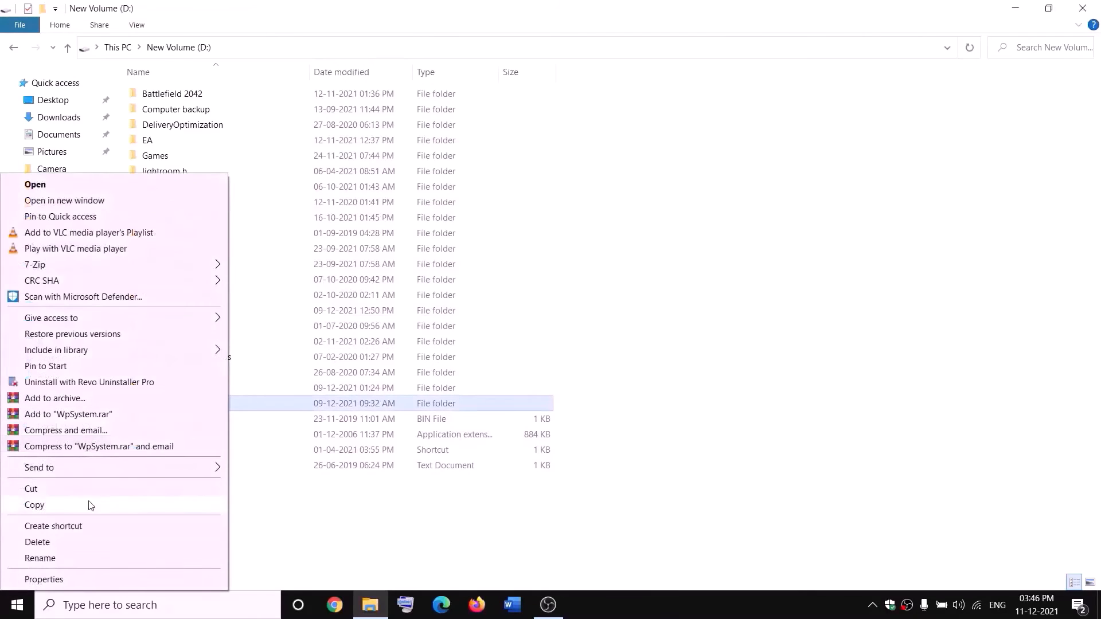
{"action": "left_click", "coordinate": [44, 559]}
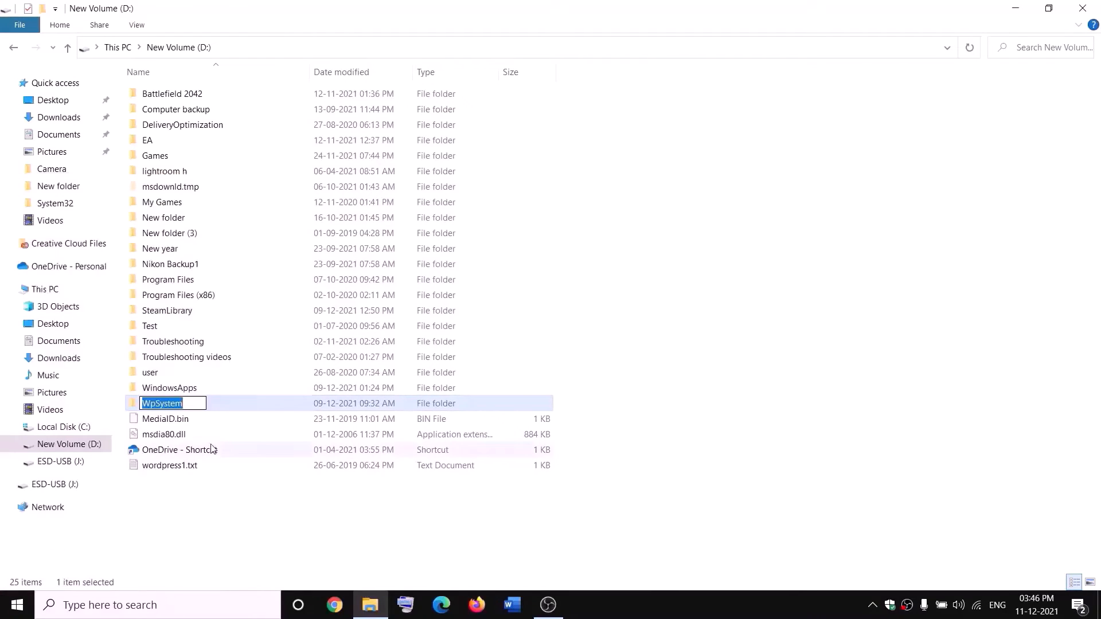
{"action": "key", "text": "End"}
{"action": "type", "text": ".old"}
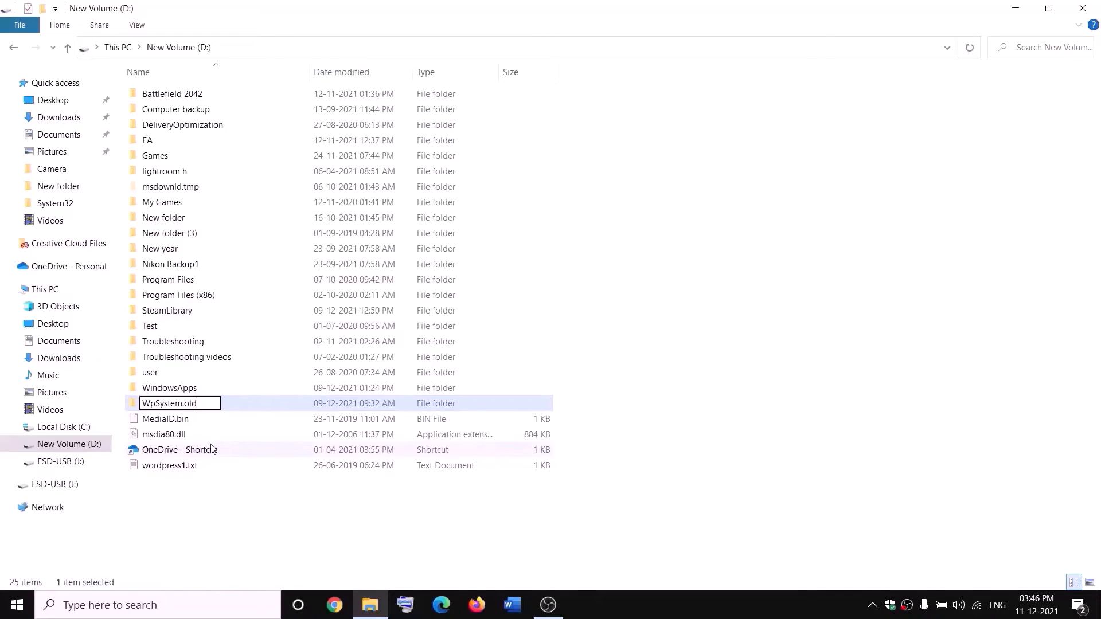
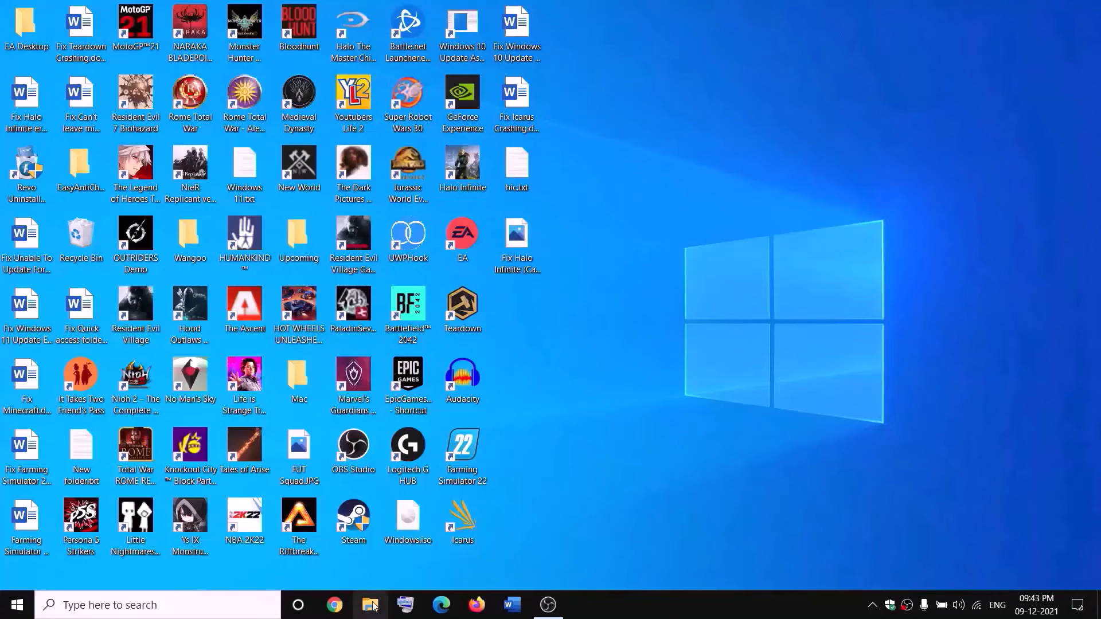
- Open New Volume (D:) in File Explorer and bring up the advanced security settings of the WindowsApps folder
{"action": "left_click", "coordinate": [371, 605]}
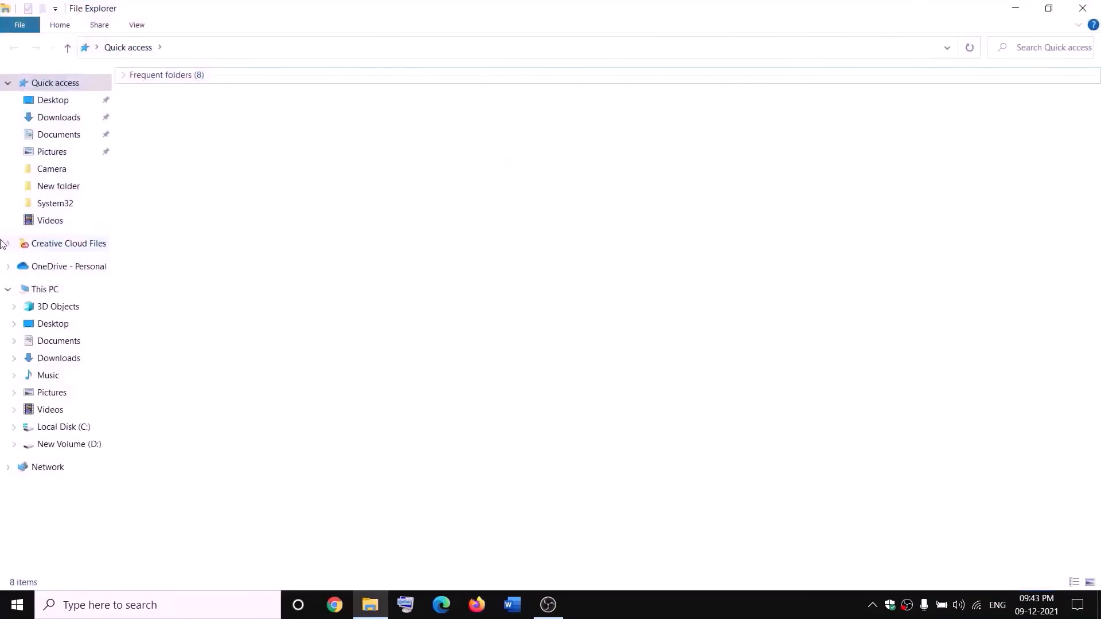
{"action": "left_click", "coordinate": [23, 289]}
{"action": "double_click", "coordinate": [394, 203]}
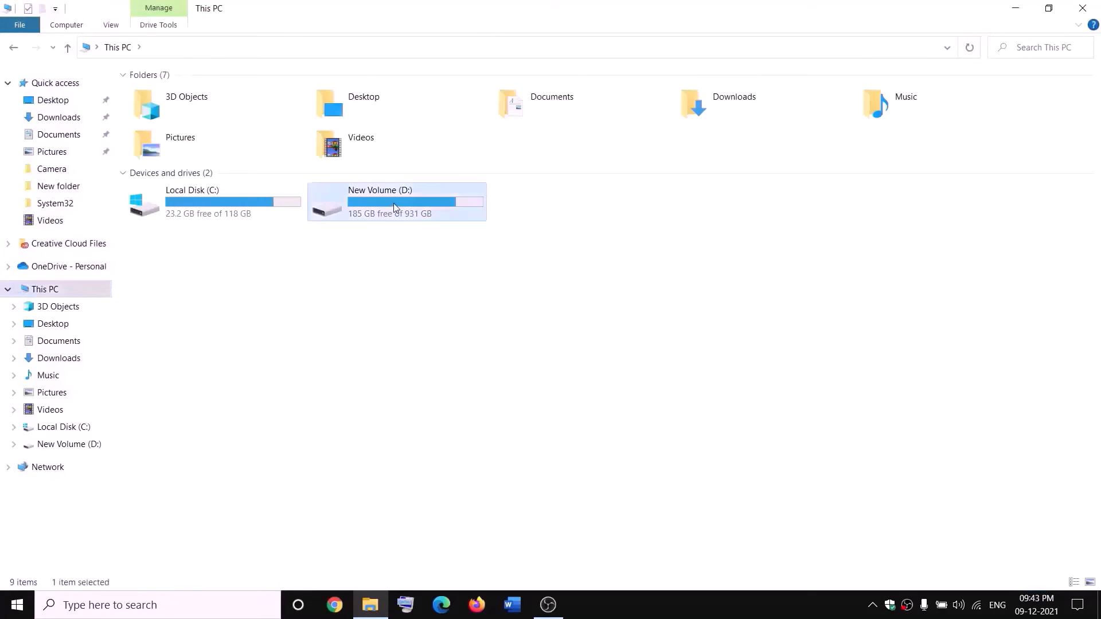
{"action": "left_click", "coordinate": [196, 386]}
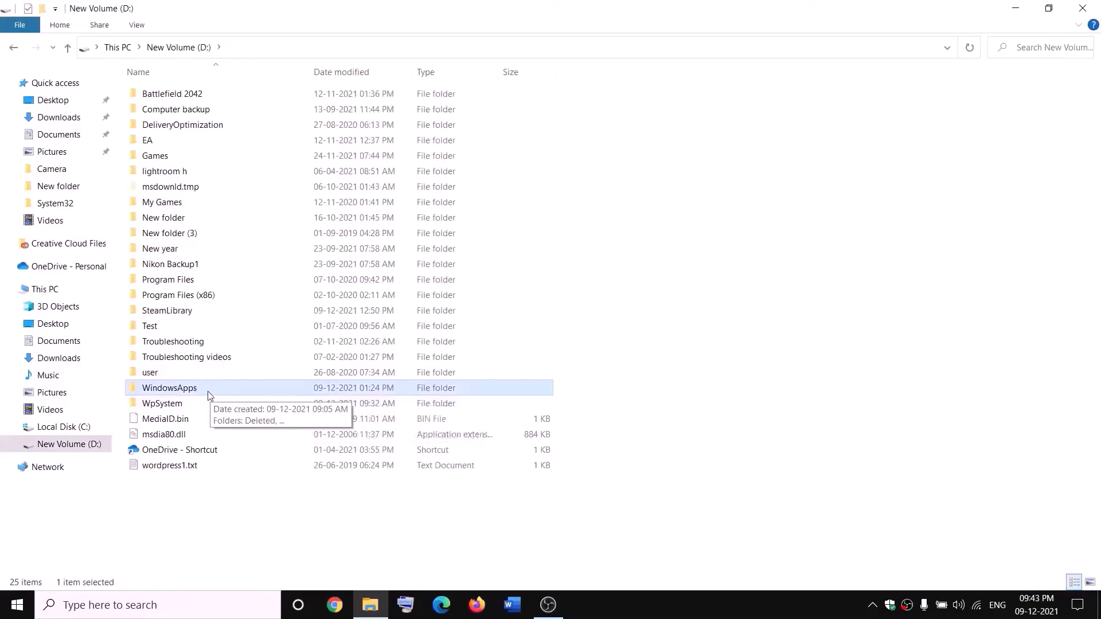
{"action": "right_click", "coordinate": [209, 395]}
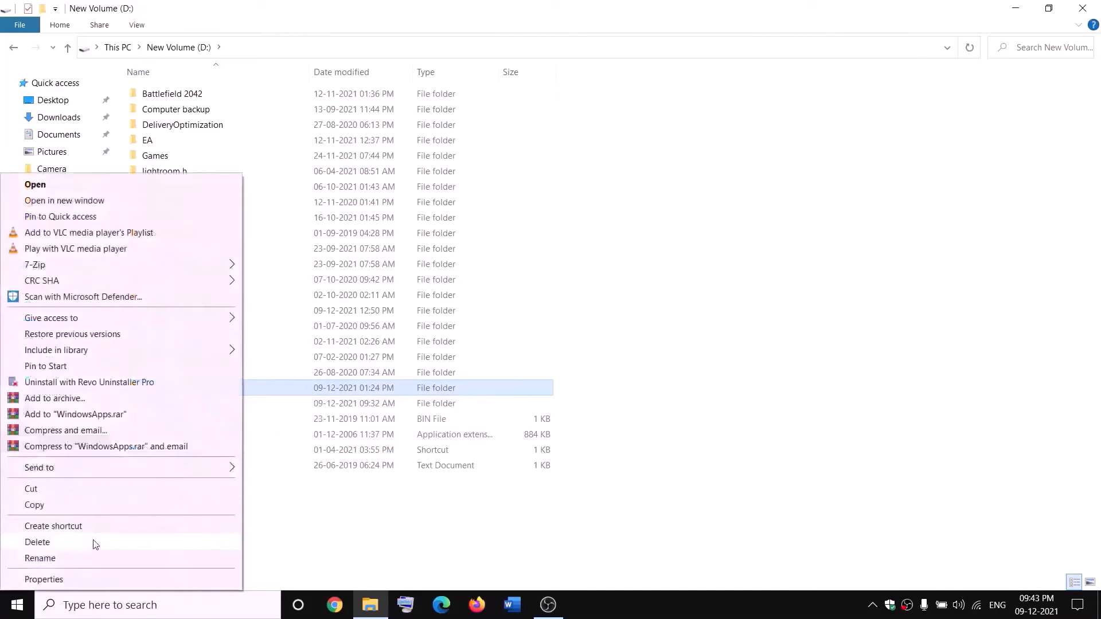
{"action": "left_click", "coordinate": [43, 580]}
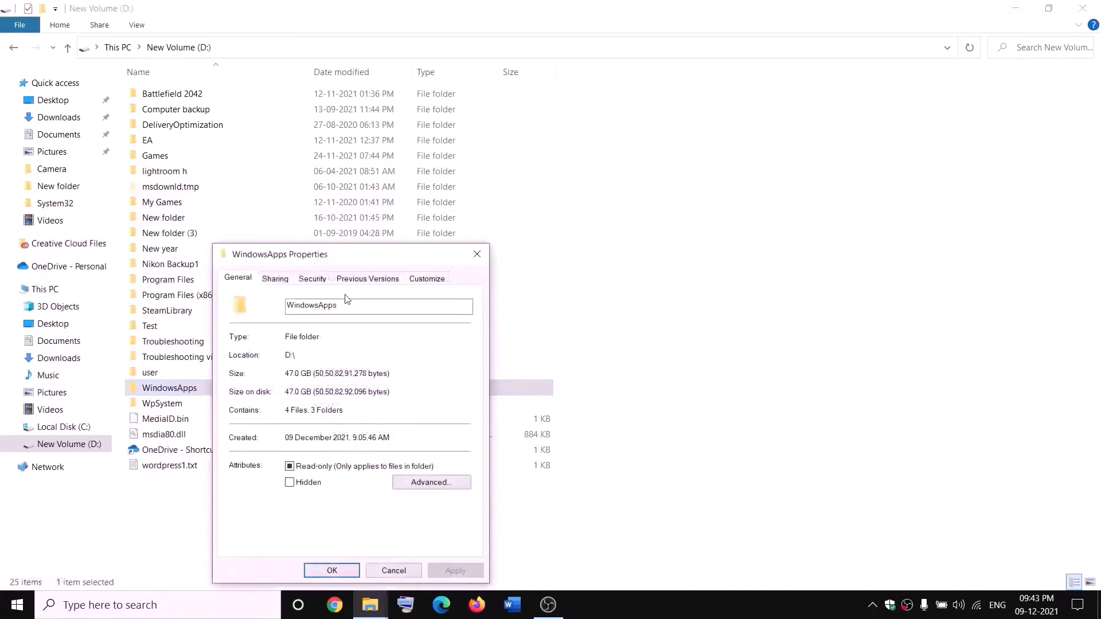
{"action": "left_click", "coordinate": [312, 279]}
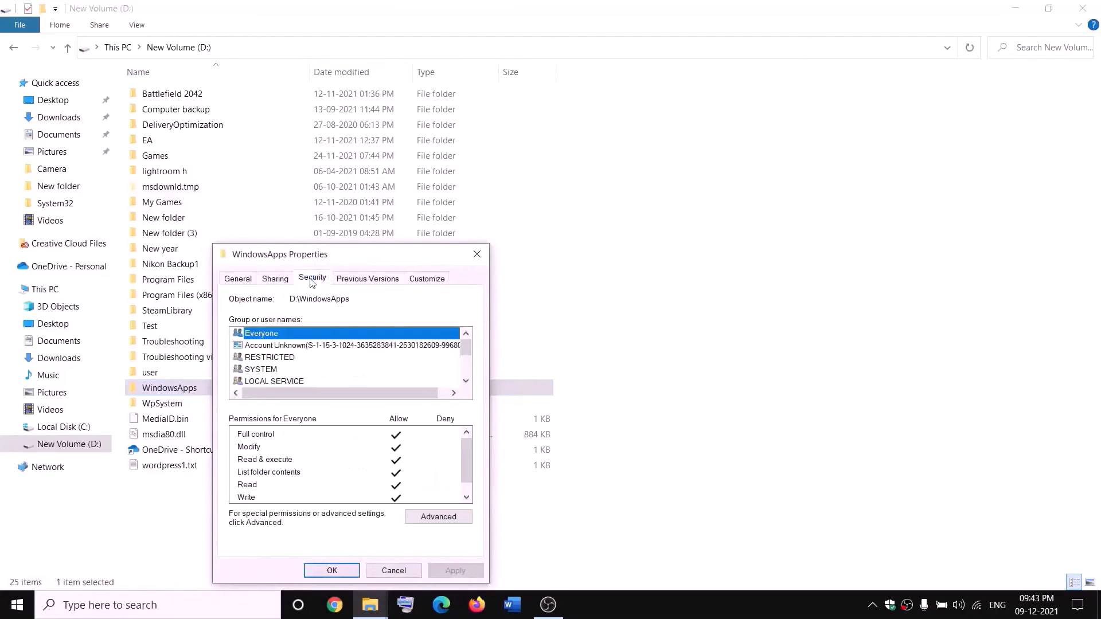
{"action": "left_click", "coordinate": [431, 516]}
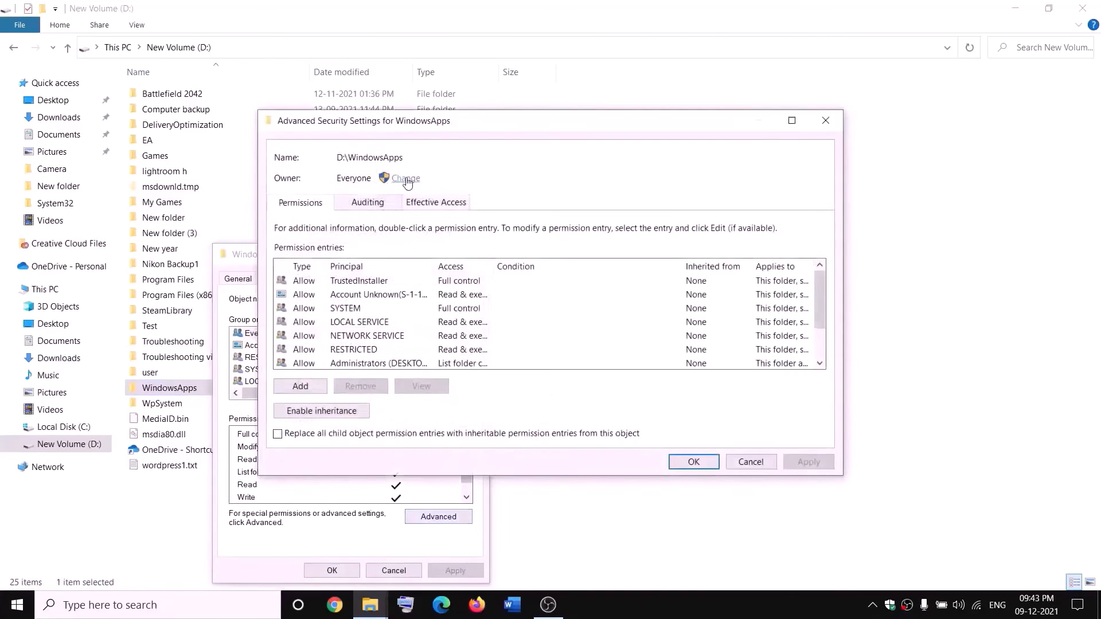
- Set the WindowsApps folder's owner to Everyone, replace the owner on subcontainers and objects, apply the change, and close the properties
{"action": "left_click", "coordinate": [406, 179]}
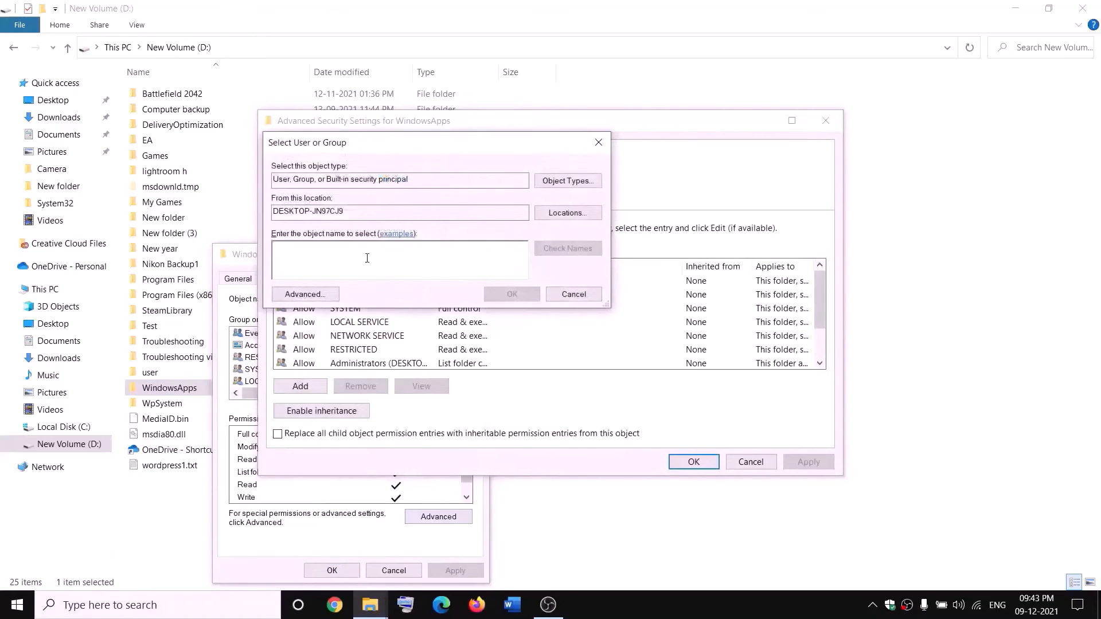
{"action": "type", "text": "everyone"}
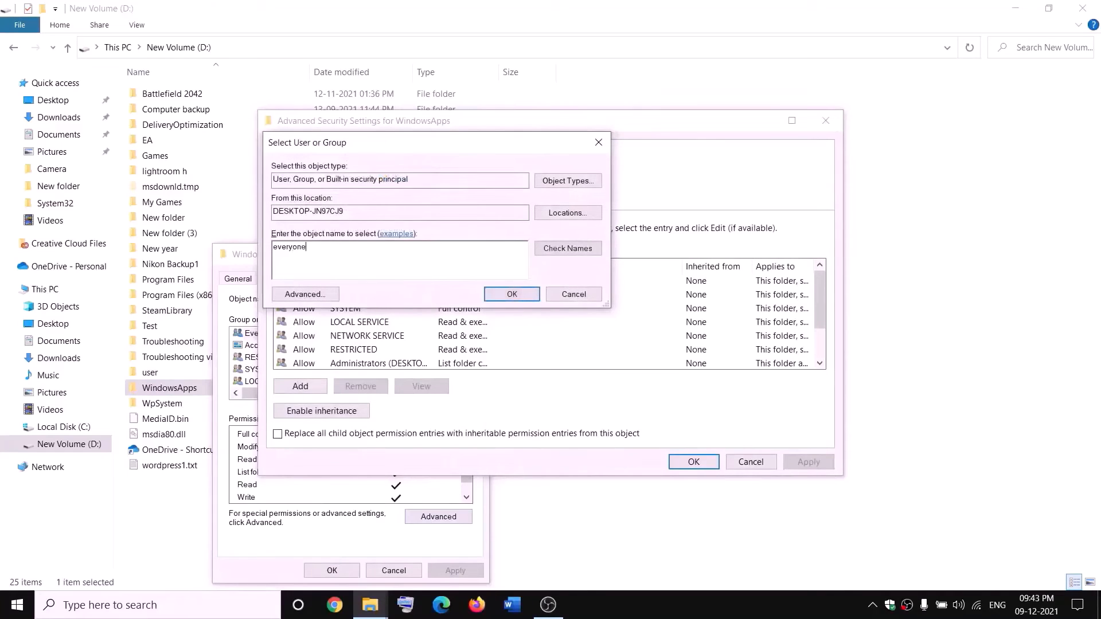
{"action": "left_click", "coordinate": [568, 248]}
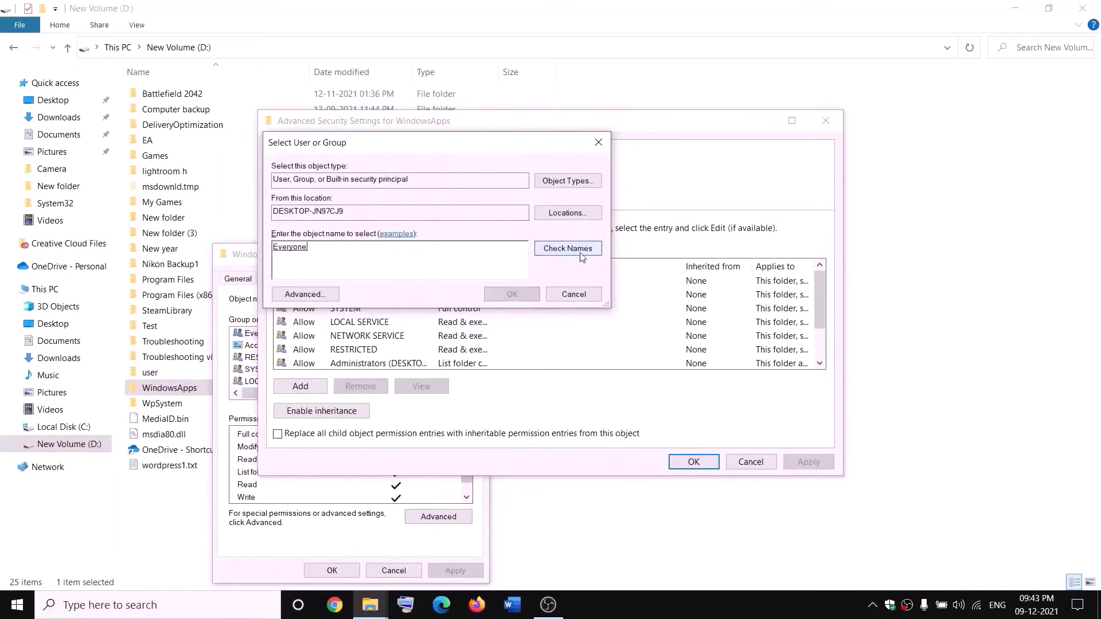
{"action": "left_click", "coordinate": [512, 294]}
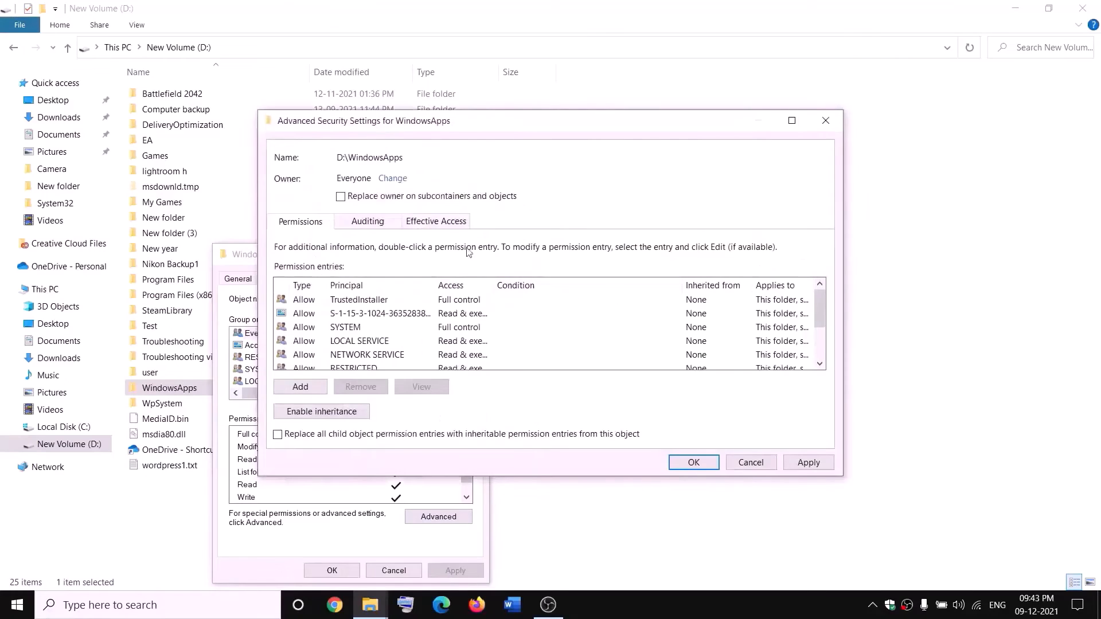
{"action": "left_click", "coordinate": [341, 197]}
{"action": "left_click", "coordinate": [809, 462]}
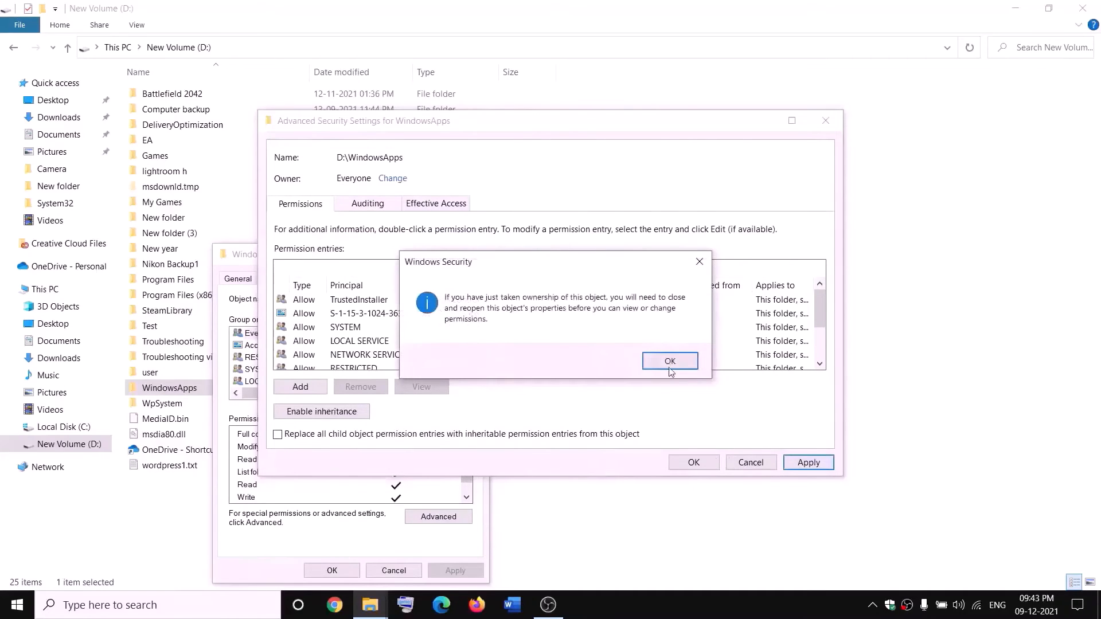
{"action": "left_click", "coordinate": [670, 361]}
{"action": "left_click", "coordinate": [694, 463]}
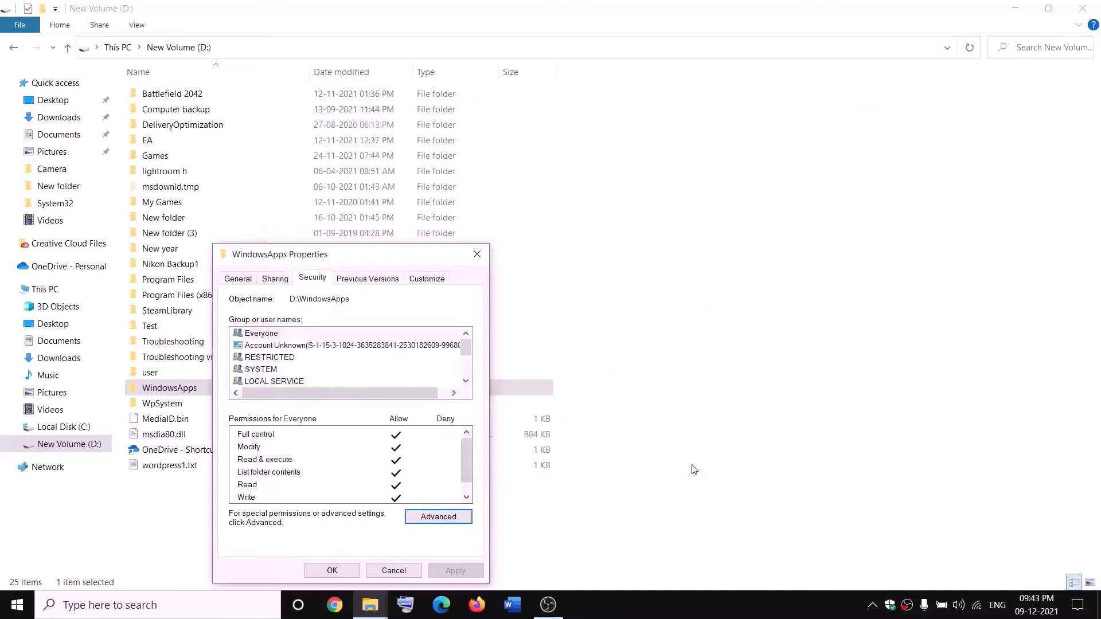
{"action": "left_click", "coordinate": [342, 571]}
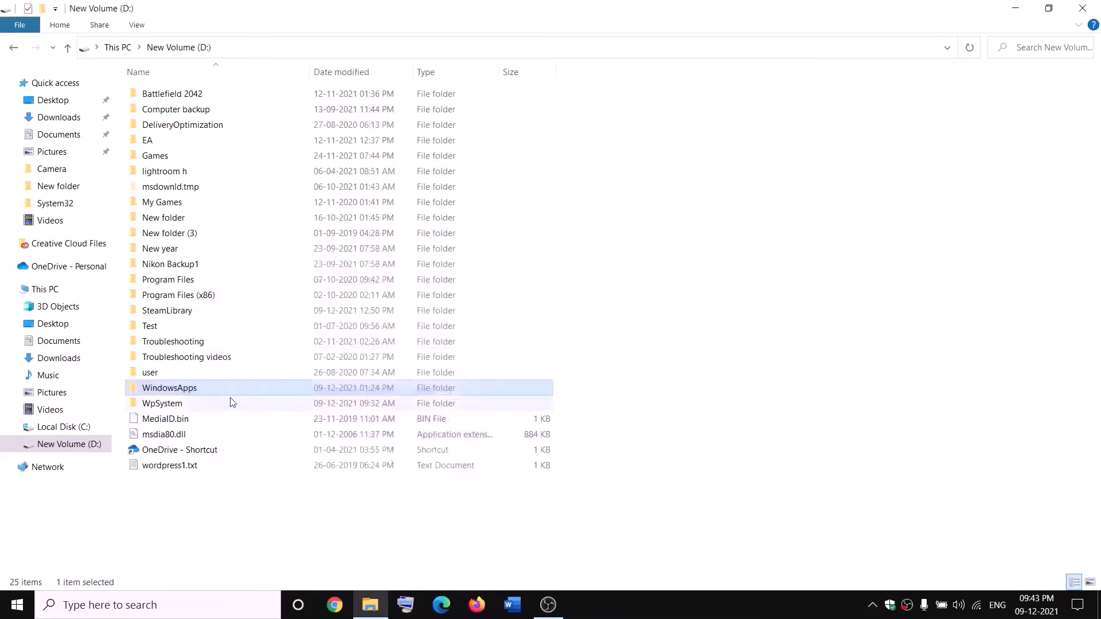
- Reopen the advanced security settings of the WindowsApps folder
{"action": "right_click", "coordinate": [210, 394]}
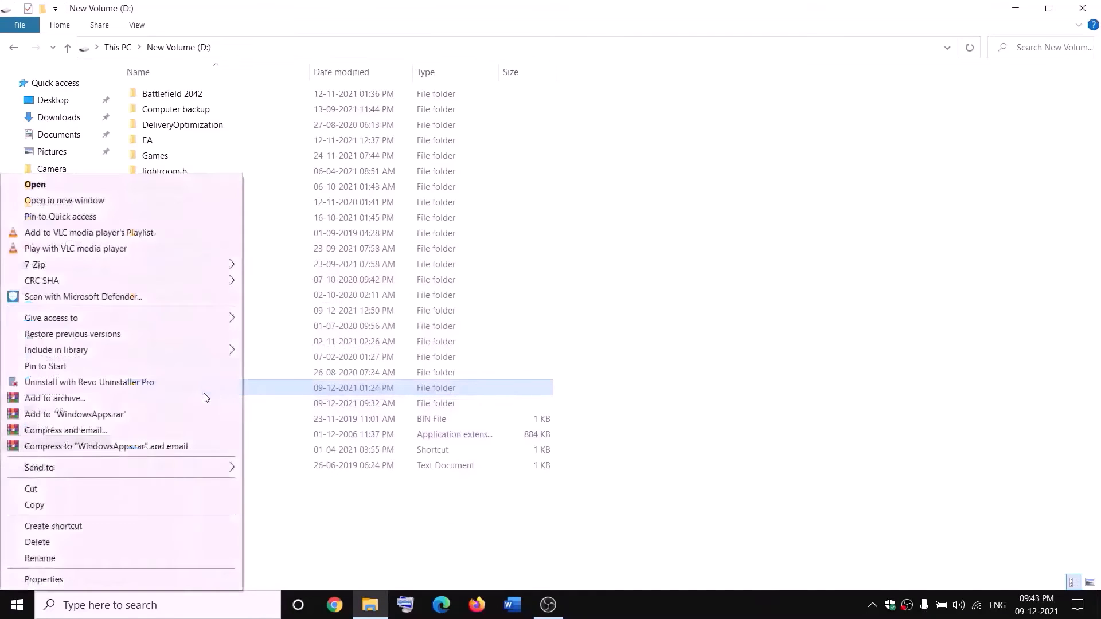
{"action": "left_click", "coordinate": [42, 582]}
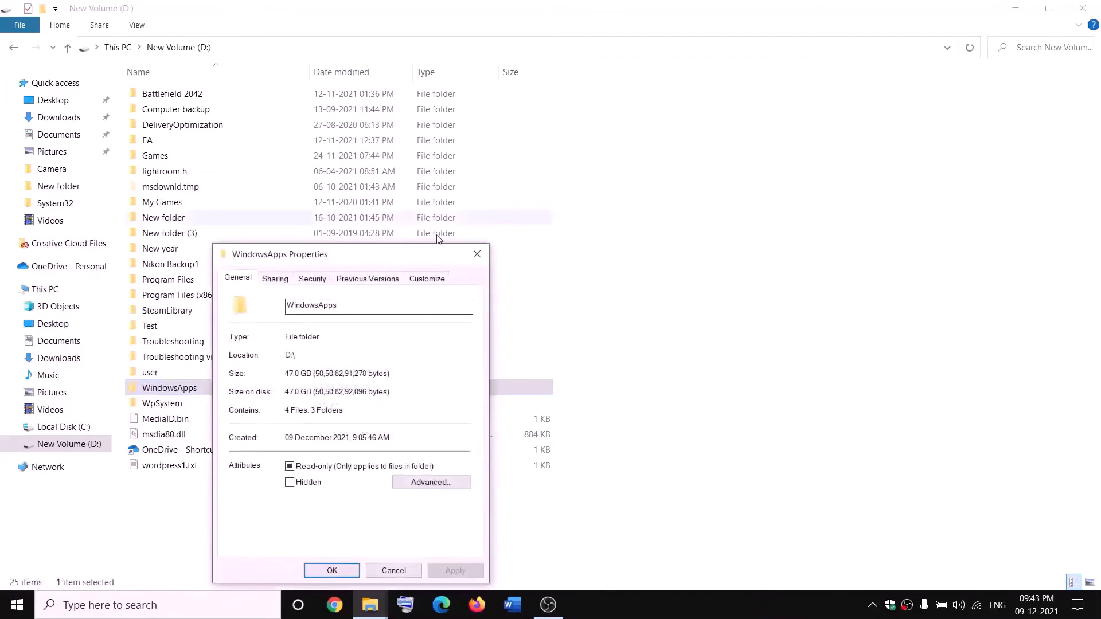
{"action": "left_click", "coordinate": [321, 281]}
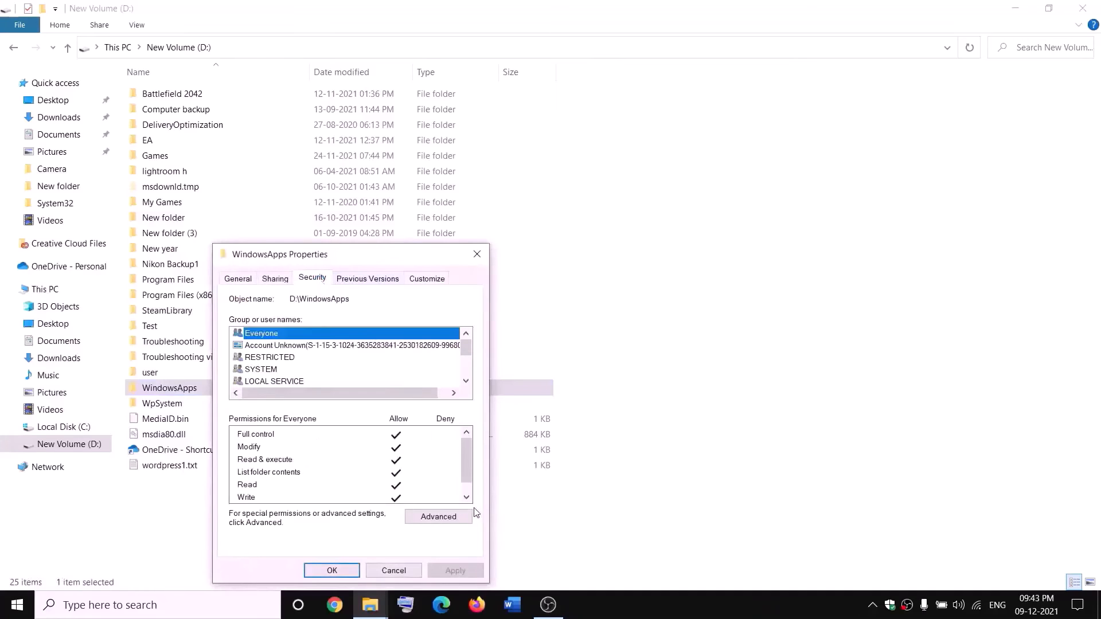
{"action": "left_click", "coordinate": [463, 518]}
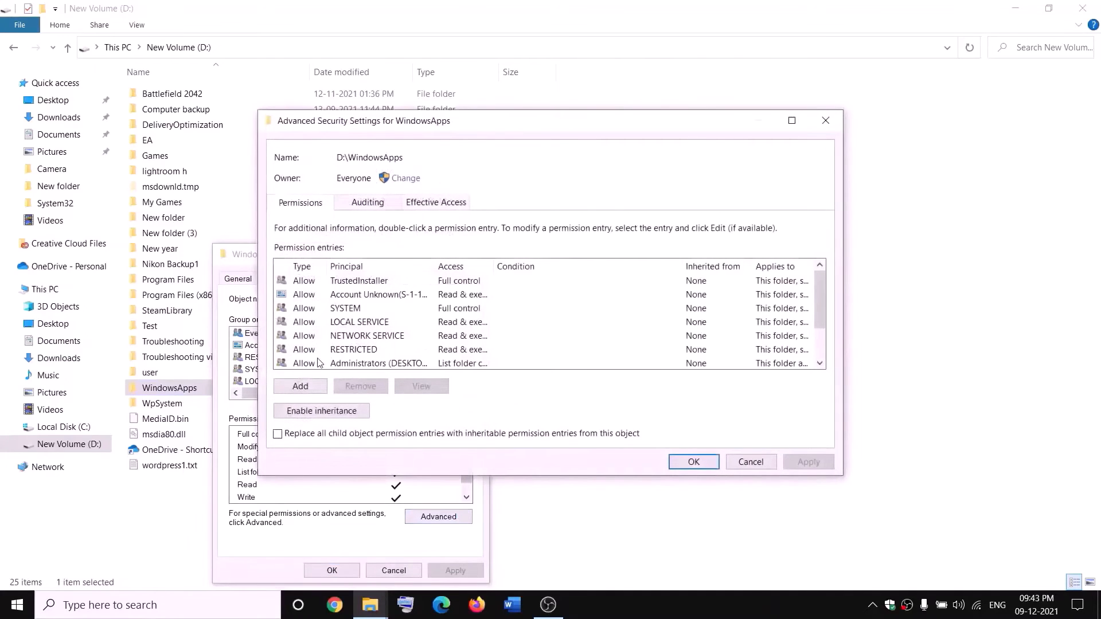
- Add a permission entry granting Everyone full control of the WindowsApps folder, apply it, and close the folder's properties
{"action": "left_click", "coordinate": [300, 386]}
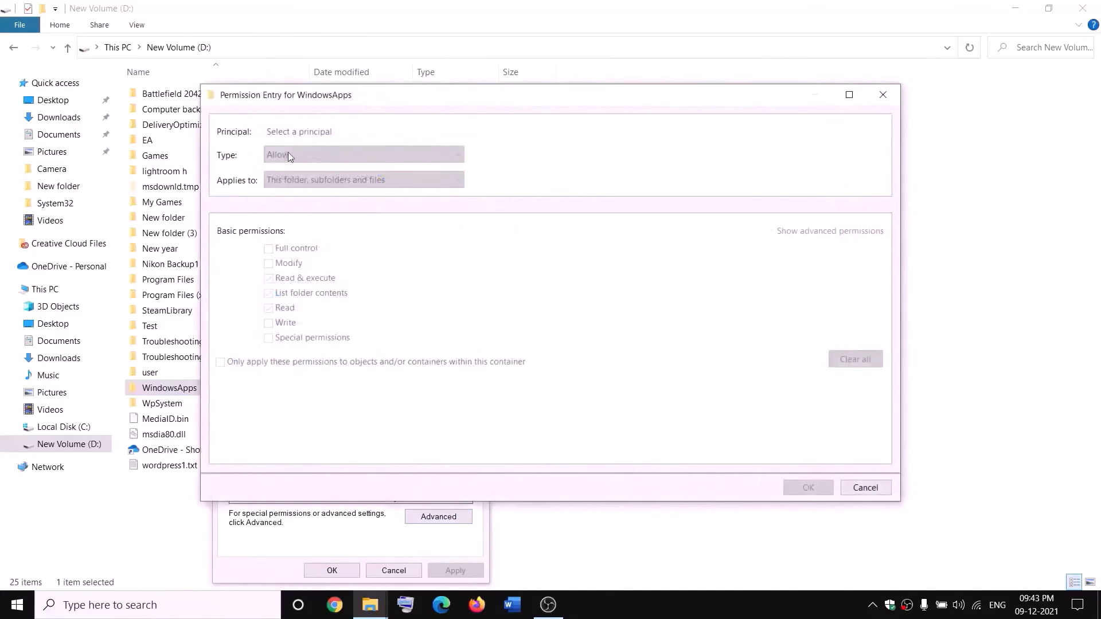
{"action": "left_click", "coordinate": [294, 132]}
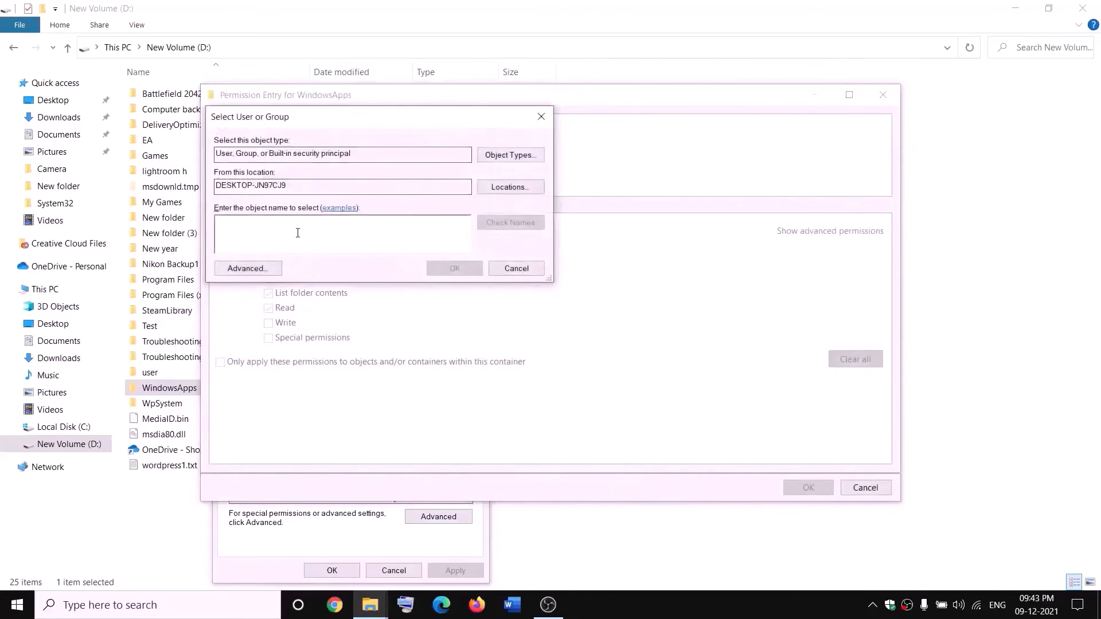
{"action": "type", "text": "everyone"}
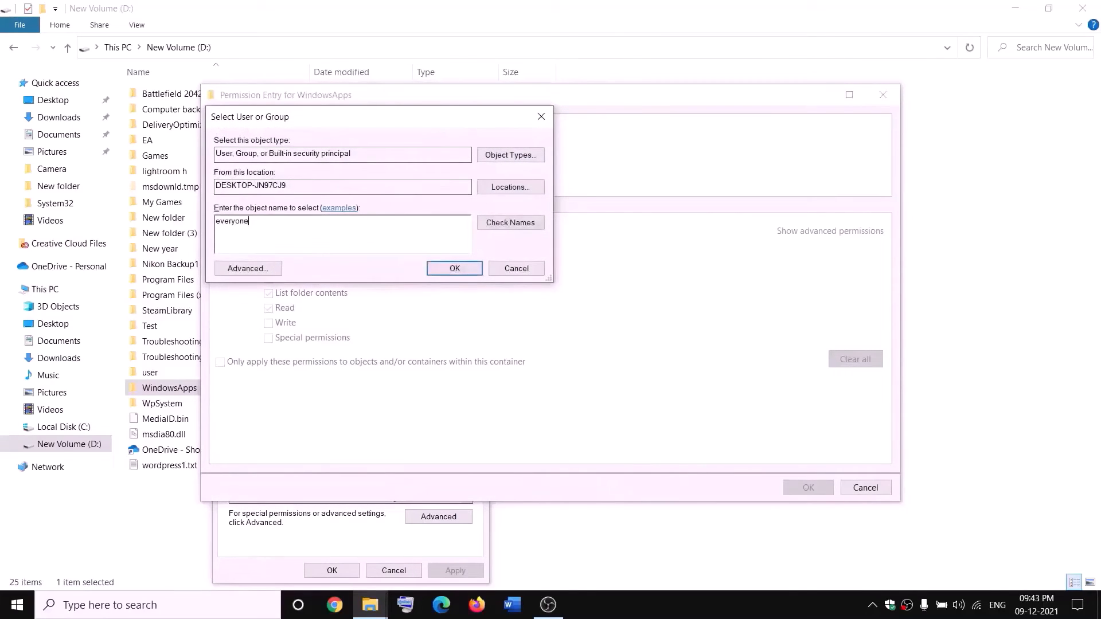
{"action": "left_click", "coordinate": [511, 223]}
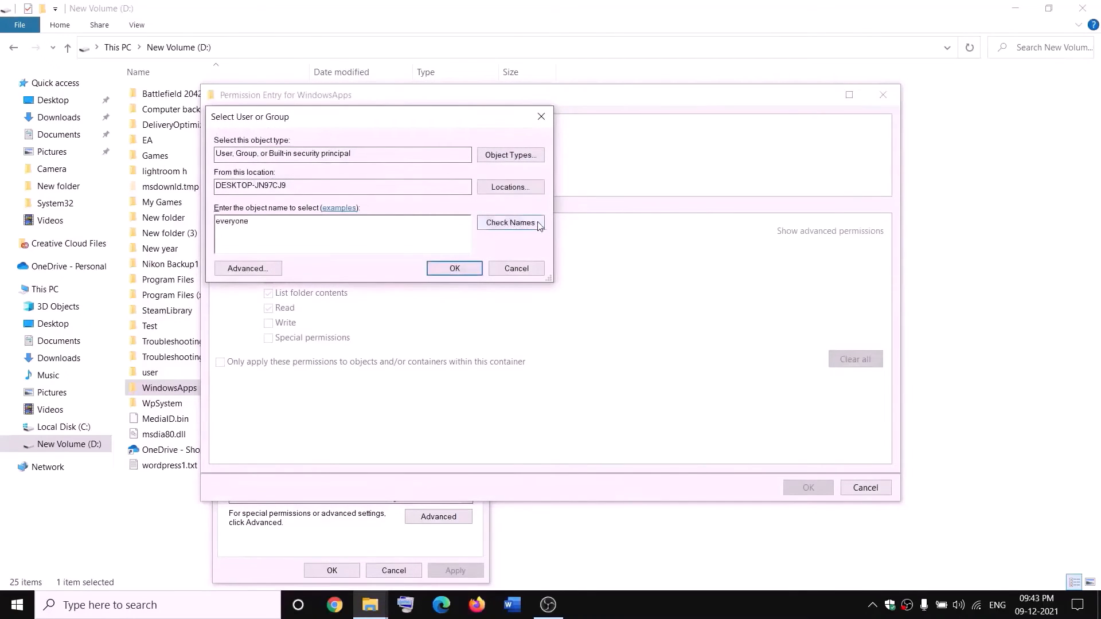
{"action": "left_click", "coordinate": [455, 269]}
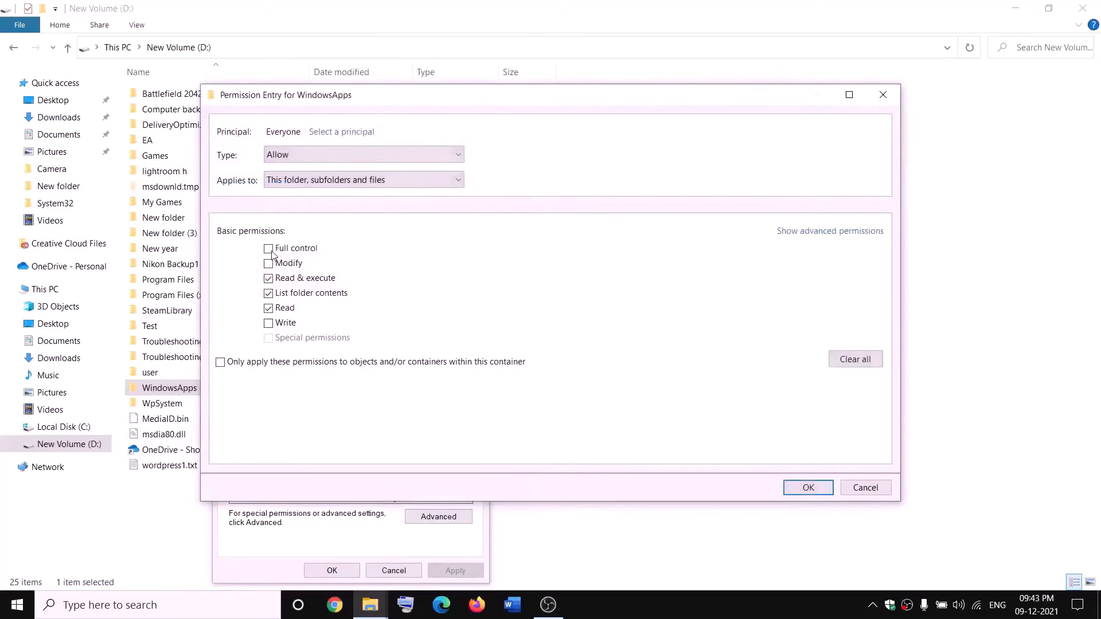
{"action": "left_click", "coordinate": [826, 488]}
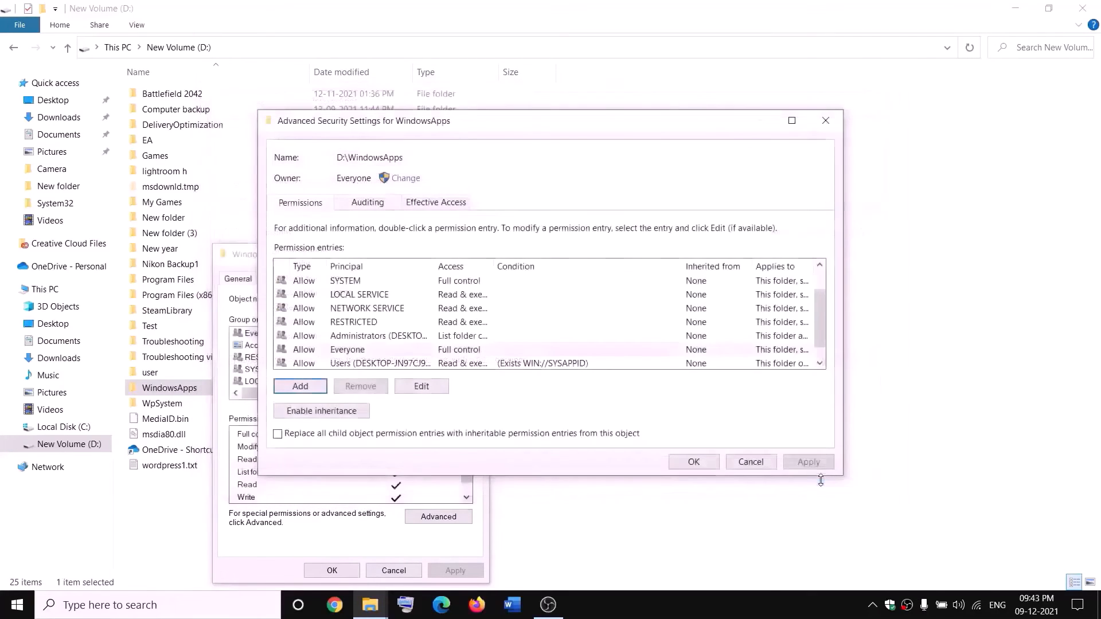
{"action": "left_click", "coordinate": [808, 462]}
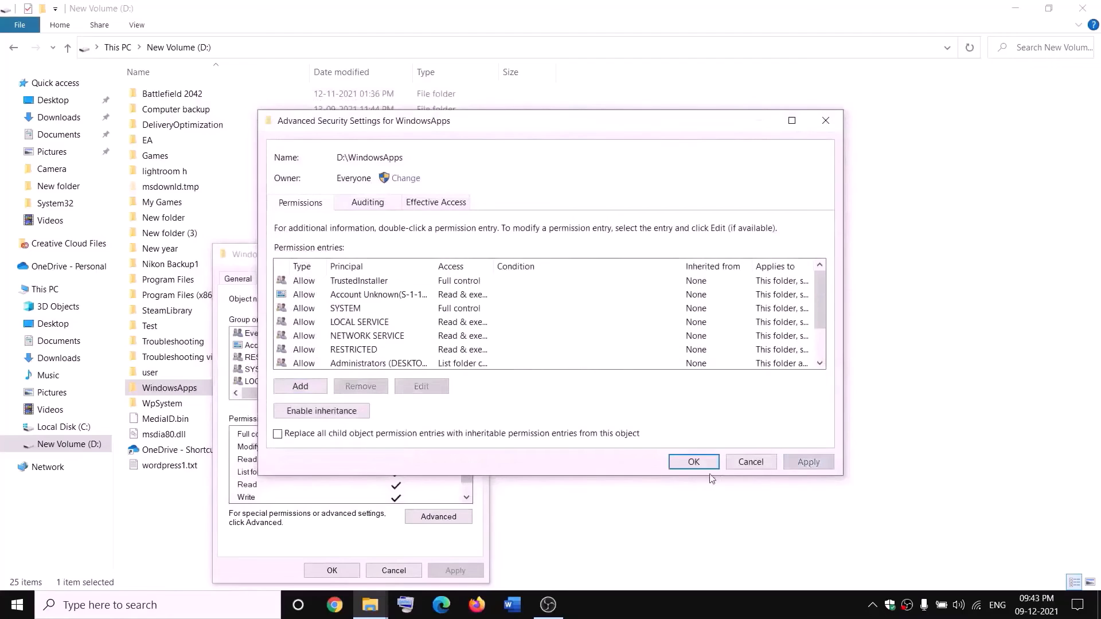
{"action": "left_click", "coordinate": [692, 463]}
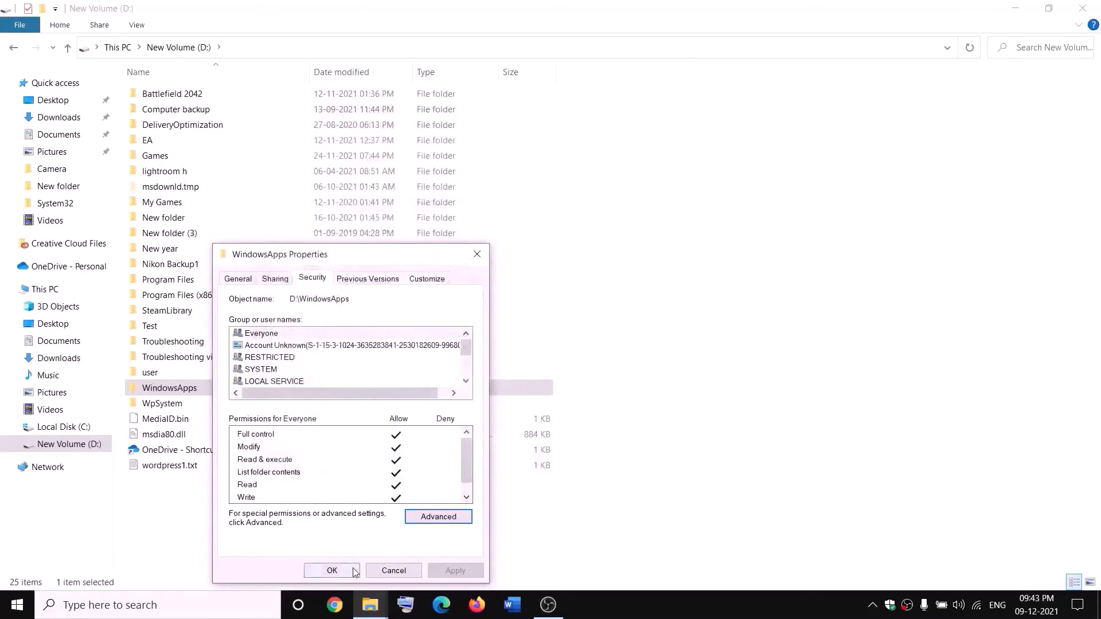
{"action": "left_click", "coordinate": [321, 571]}
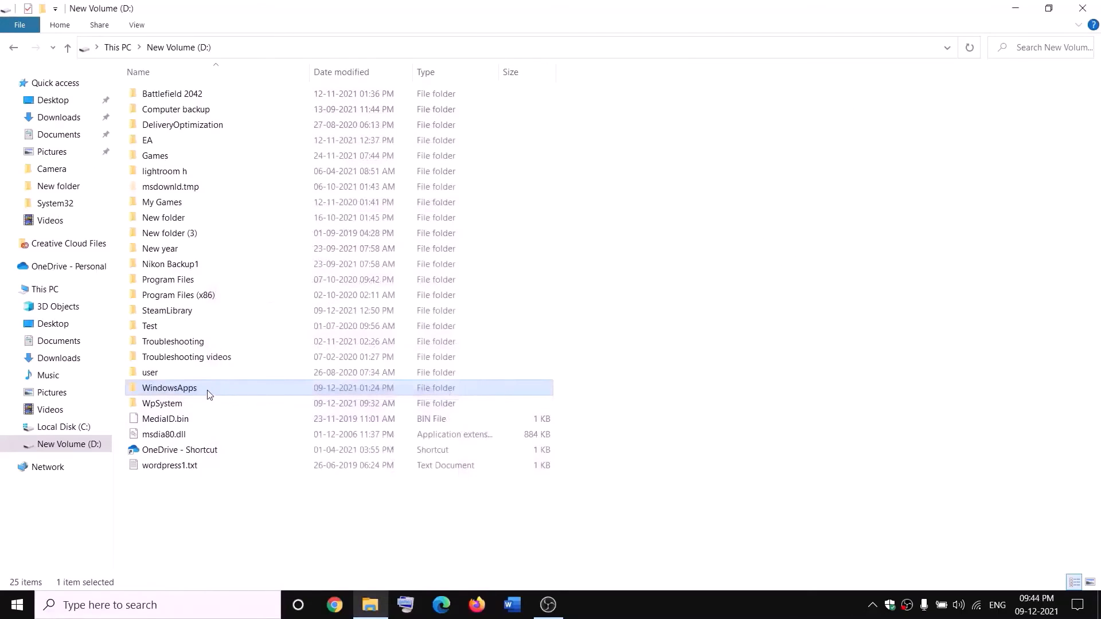
- Rename the WindowsApps folder as WindowsApps.old
{"action": "right_click", "coordinate": [210, 395]}
{"action": "left_click", "coordinate": [34, 559]}
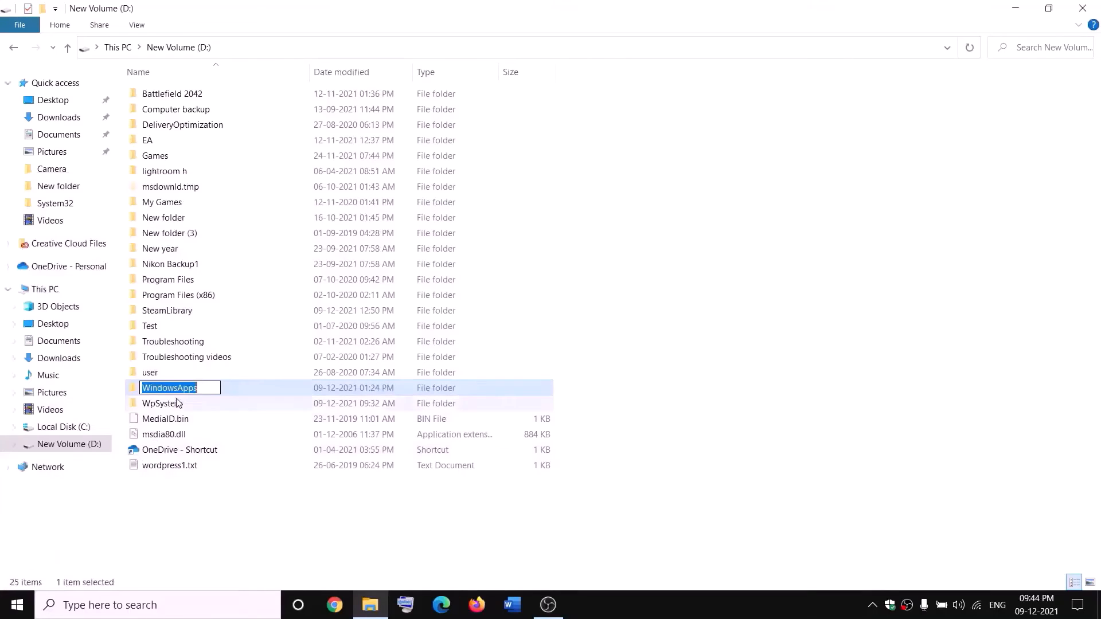
{"action": "left_click", "coordinate": [206, 385]}
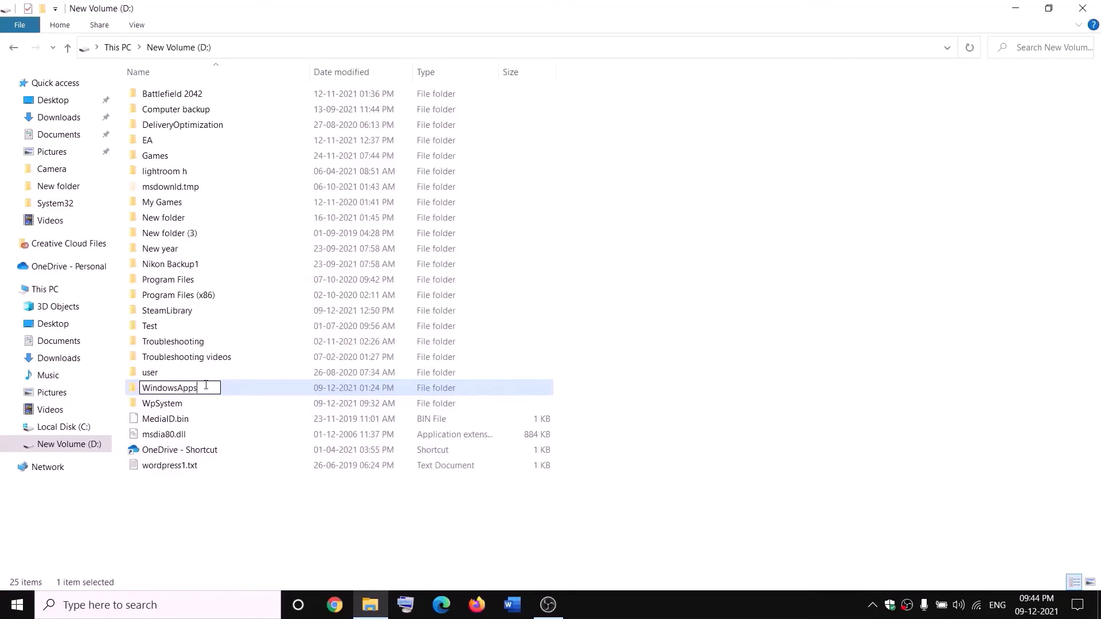
{"action": "type", "text": ".old"}
{"action": "left_click", "coordinate": [251, 500]}
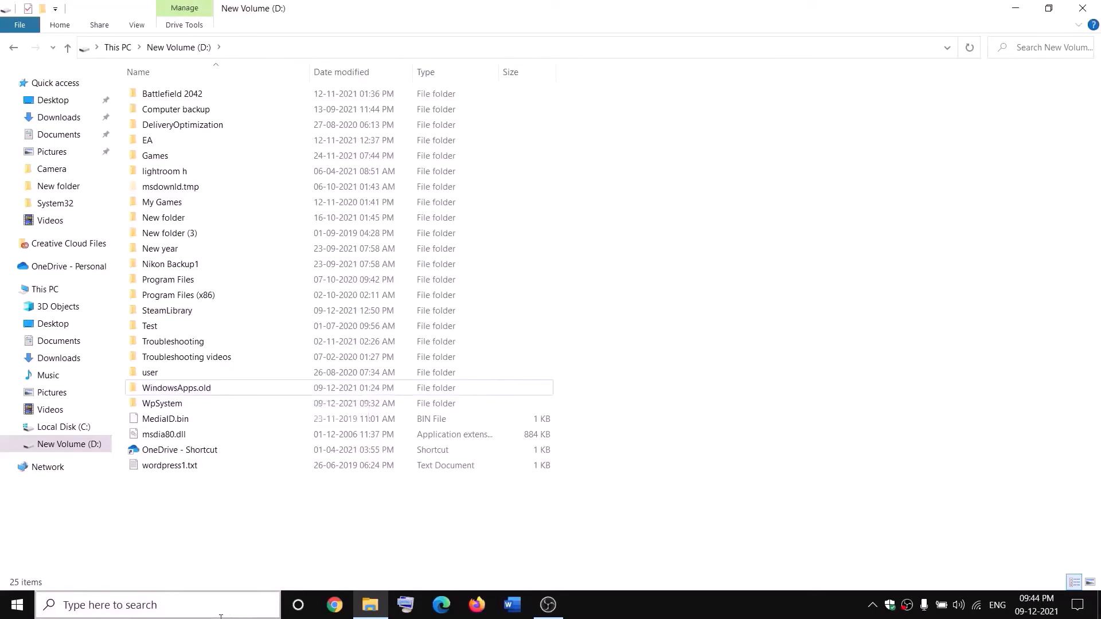
- End the Gaming Services background process in Task Manager, then close Task Manager
{"action": "right_click", "coordinate": [17, 605]}
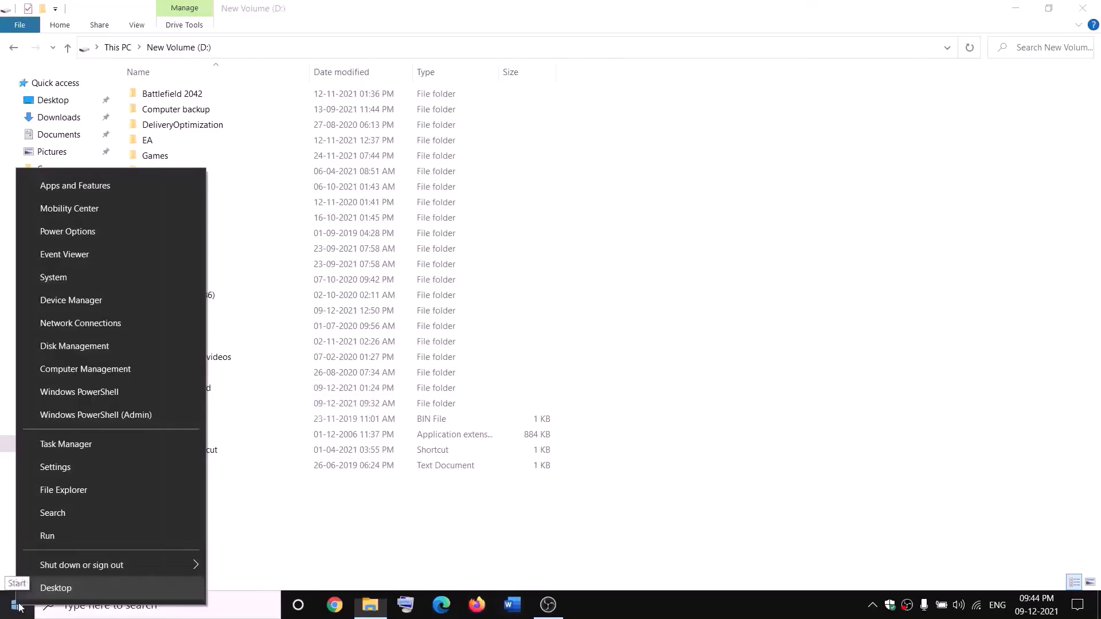
{"action": "left_click", "coordinate": [59, 447]}
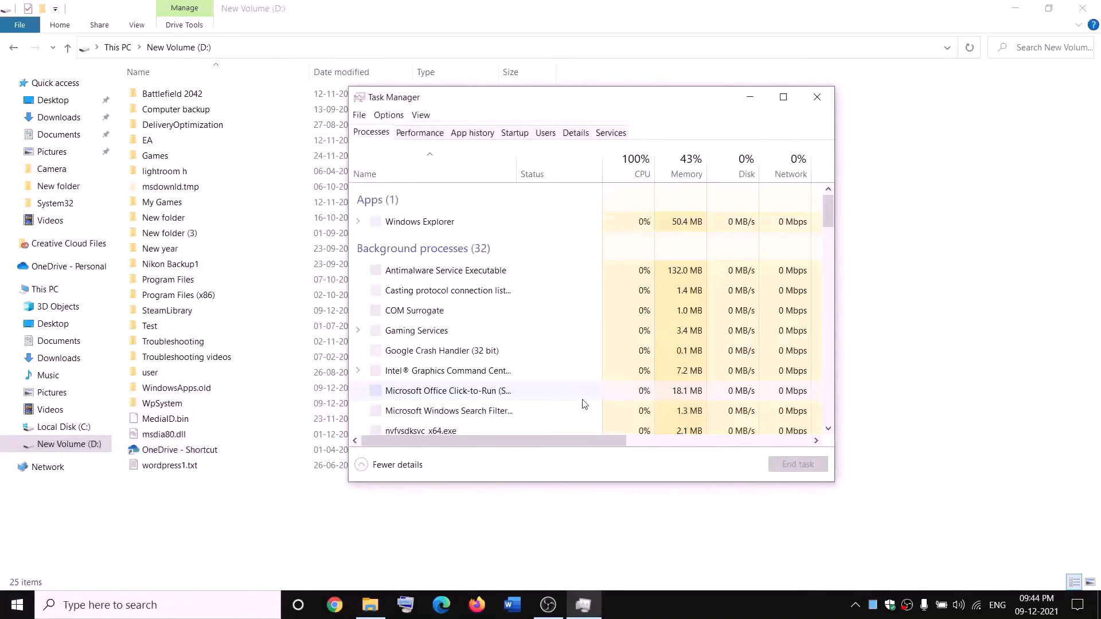
{"action": "scroll", "coordinate": [501, 324], "scroll_direction": "down", "scroll_amount": 3}
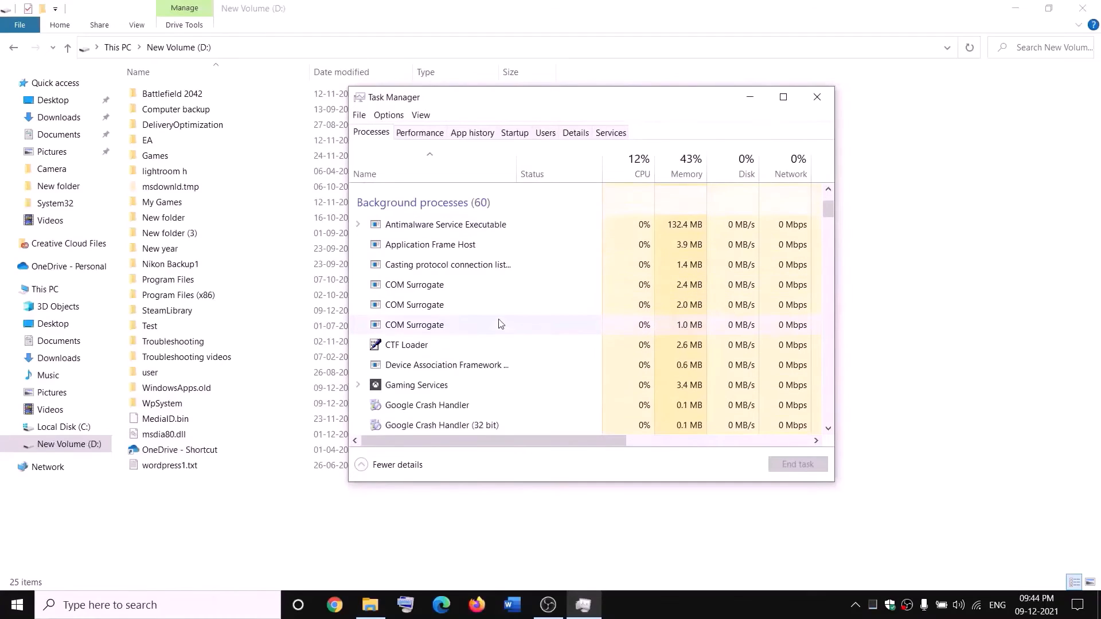
{"action": "right_click", "coordinate": [400, 389]}
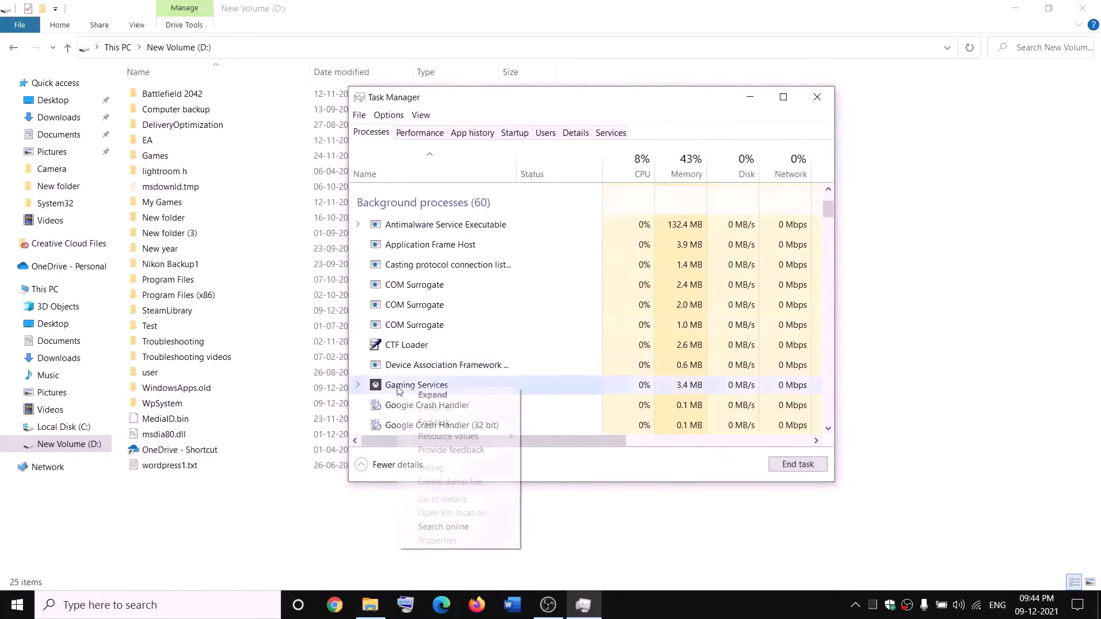
{"action": "left_click", "coordinate": [440, 425]}
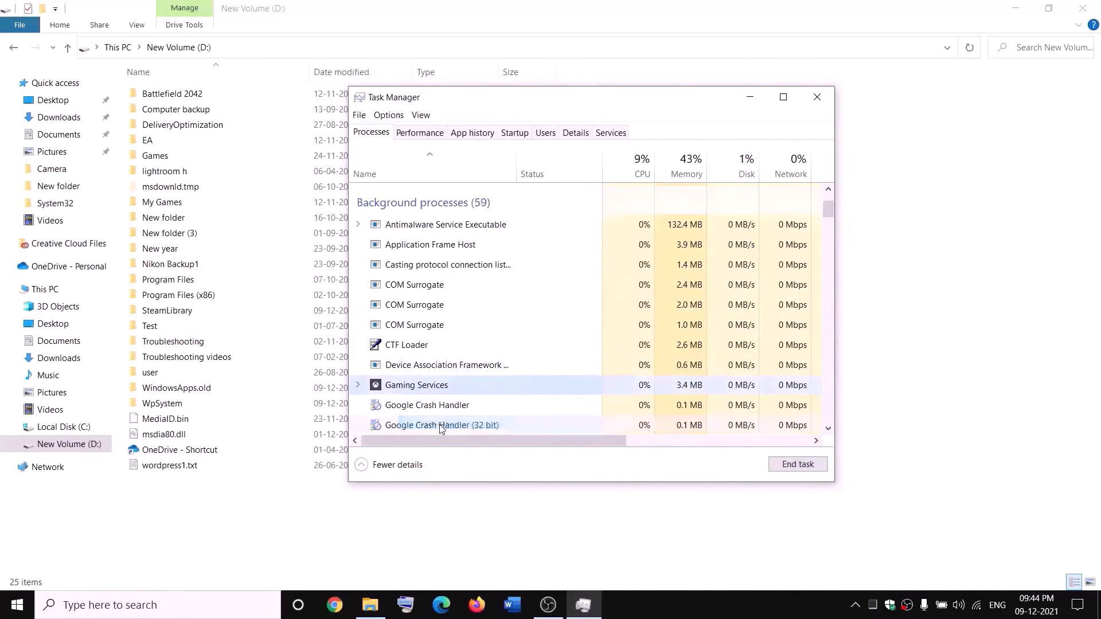
{"action": "left_click", "coordinate": [827, 98]}
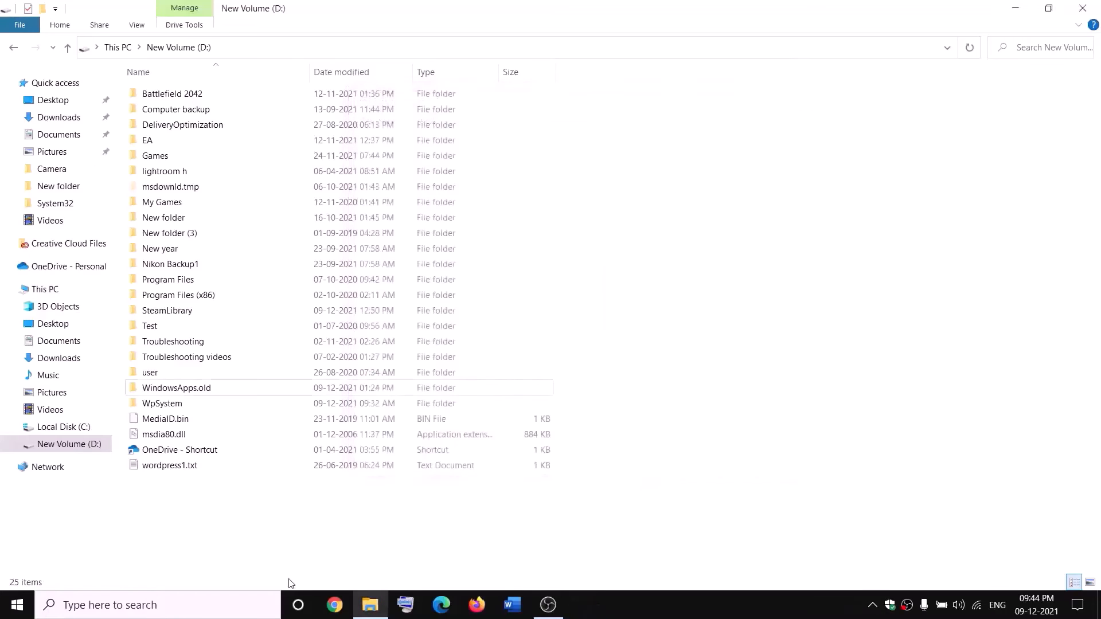
- Open the Services console and jump to the services starting with G
{"action": "left_click", "coordinate": [243, 605]}
{"action": "type", "text": "services"}
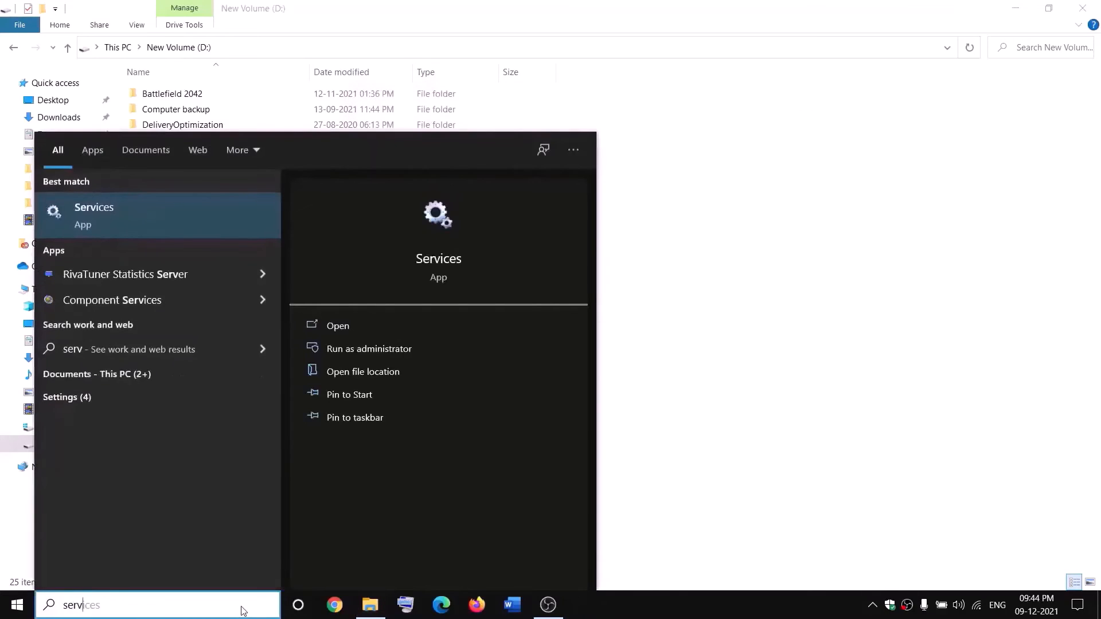
{"action": "key", "text": "Return"}
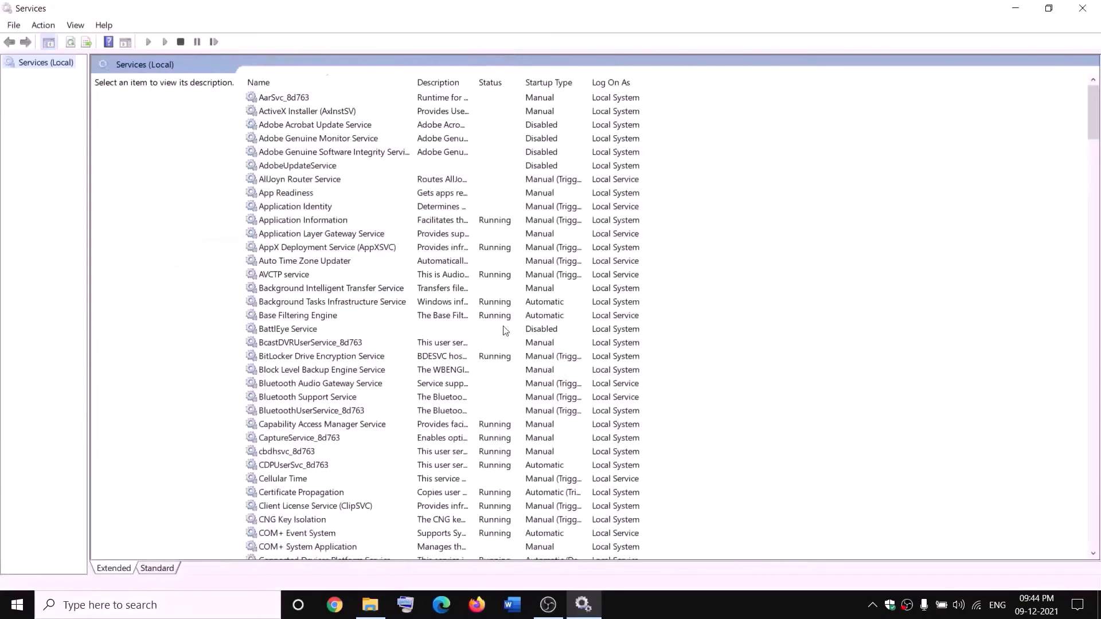
{"action": "left_click", "coordinate": [473, 304]}
{"action": "key", "text": "g"}
{"action": "left_click", "coordinate": [488, 158]}
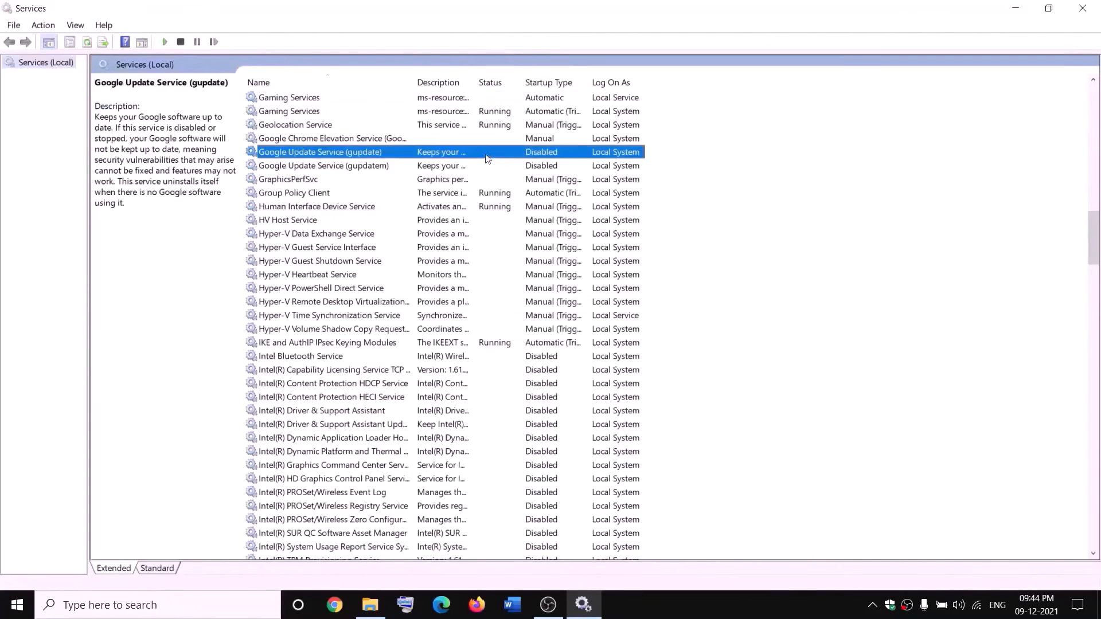
- Start the first Gaming Services service, the one logging on as Local Service
{"action": "left_click", "coordinate": [457, 101]}
{"action": "right_click", "coordinate": [457, 100]}
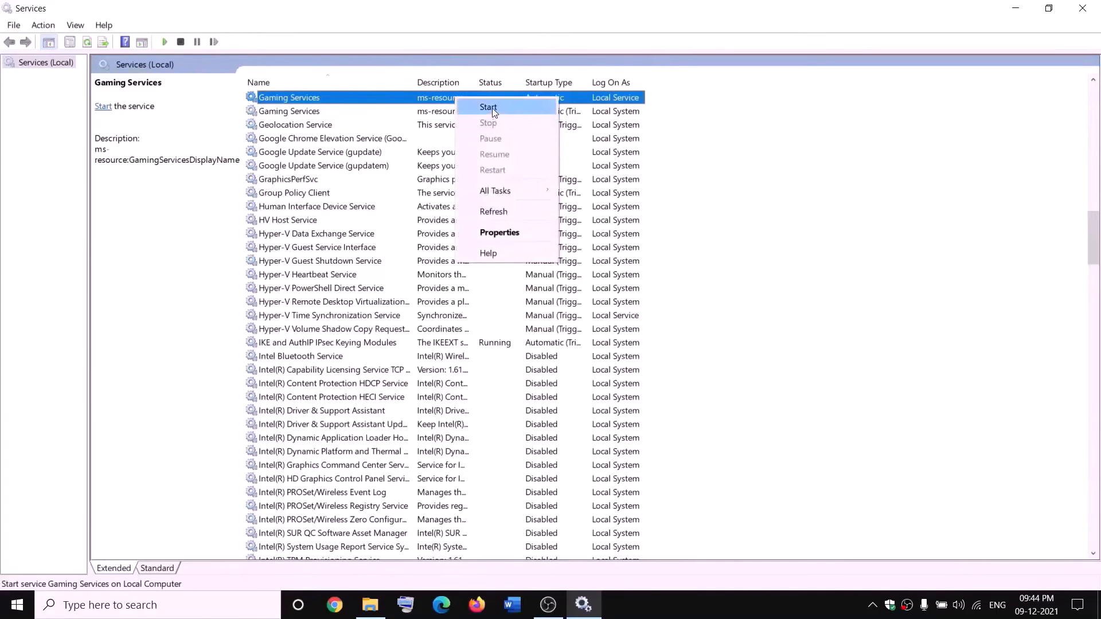
{"action": "left_click", "coordinate": [492, 108]}
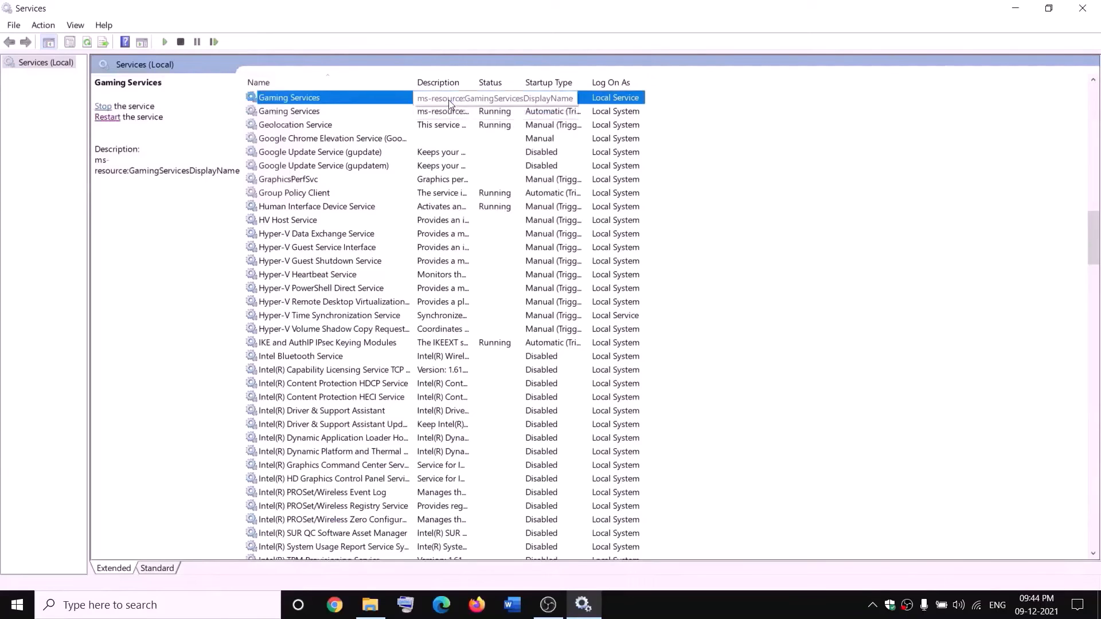
- Stop both Gaming Services services
{"action": "right_click", "coordinate": [448, 100]}
{"action": "left_click", "coordinate": [481, 124]}
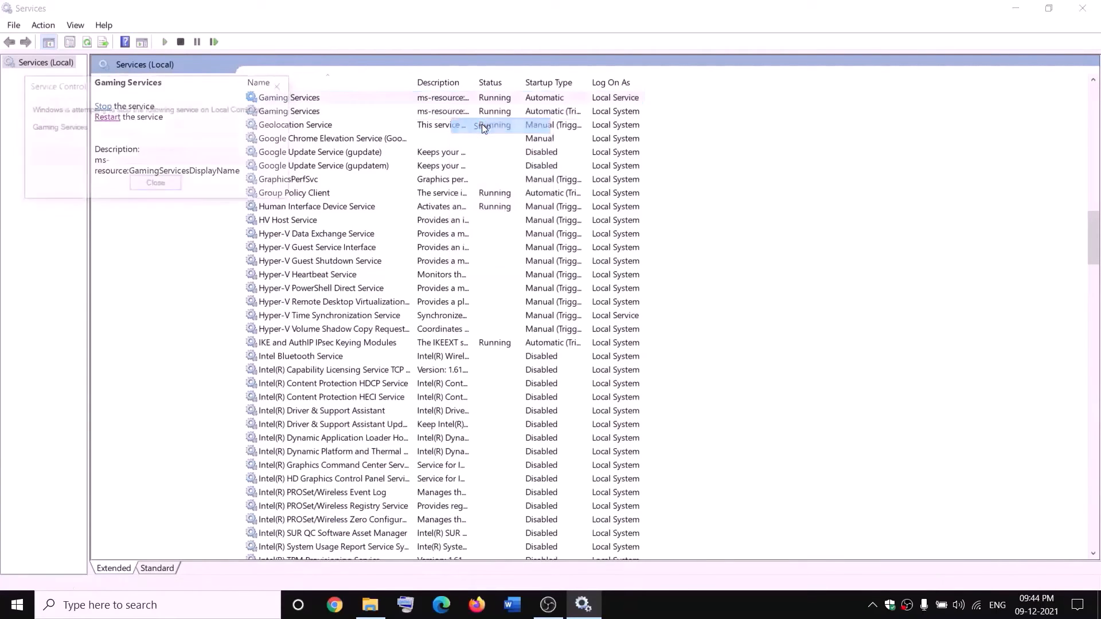
{"action": "left_click", "coordinate": [449, 113]}
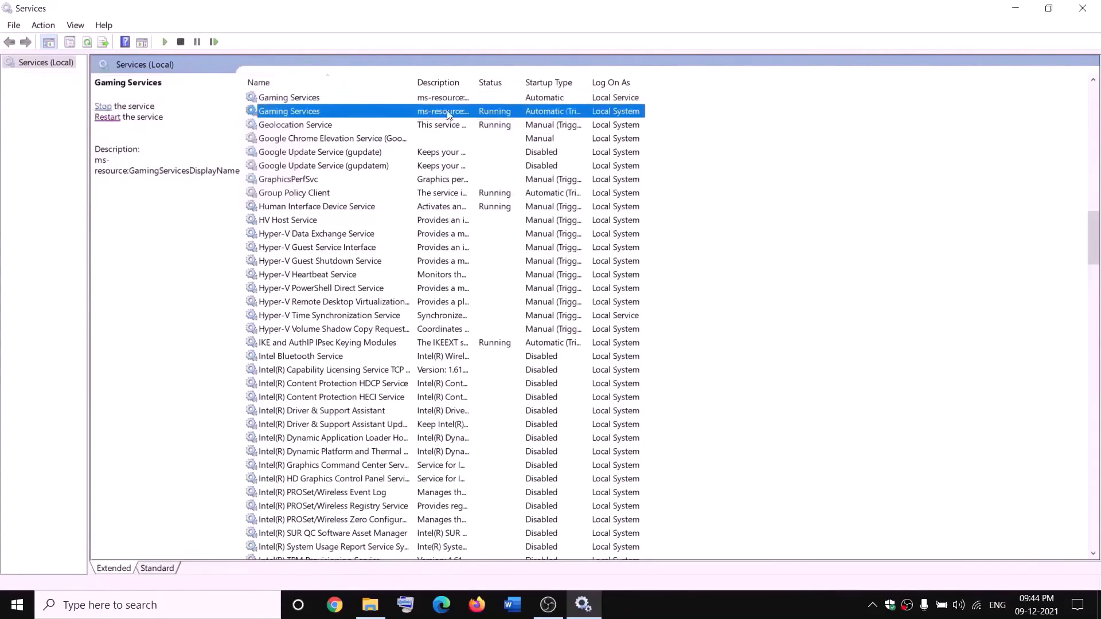
{"action": "right_click", "coordinate": [448, 115]}
{"action": "left_click", "coordinate": [501, 137]}
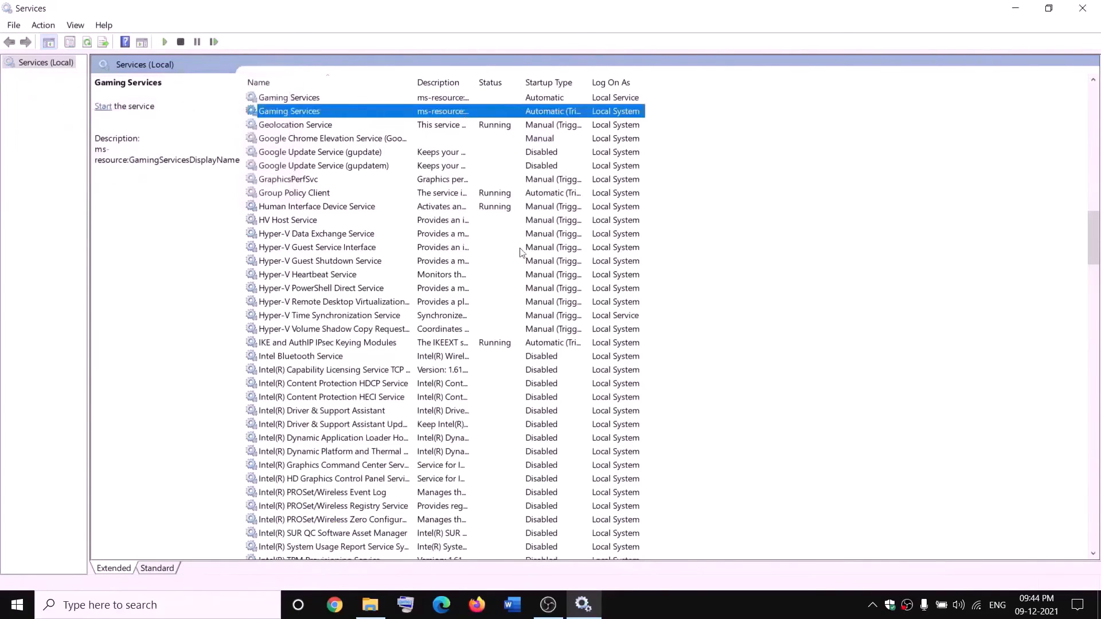
- Check the renamed folder on New Volume (D:), return to Services, and start both Gaming Services services again
{"action": "left_click", "coordinate": [374, 607]}
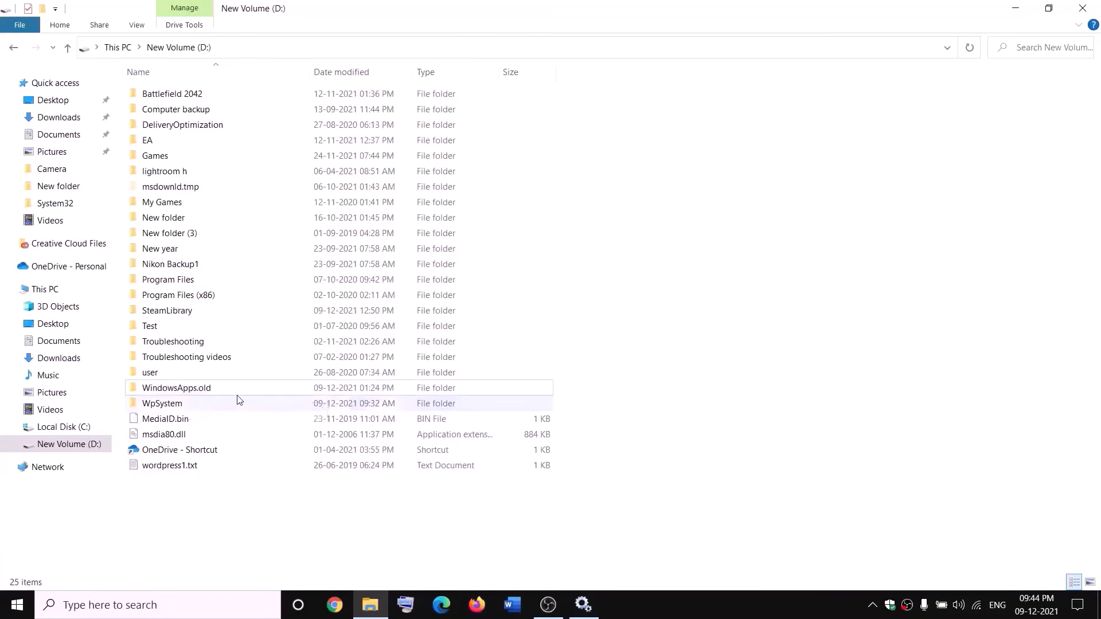
{"action": "left_click", "coordinate": [583, 605]}
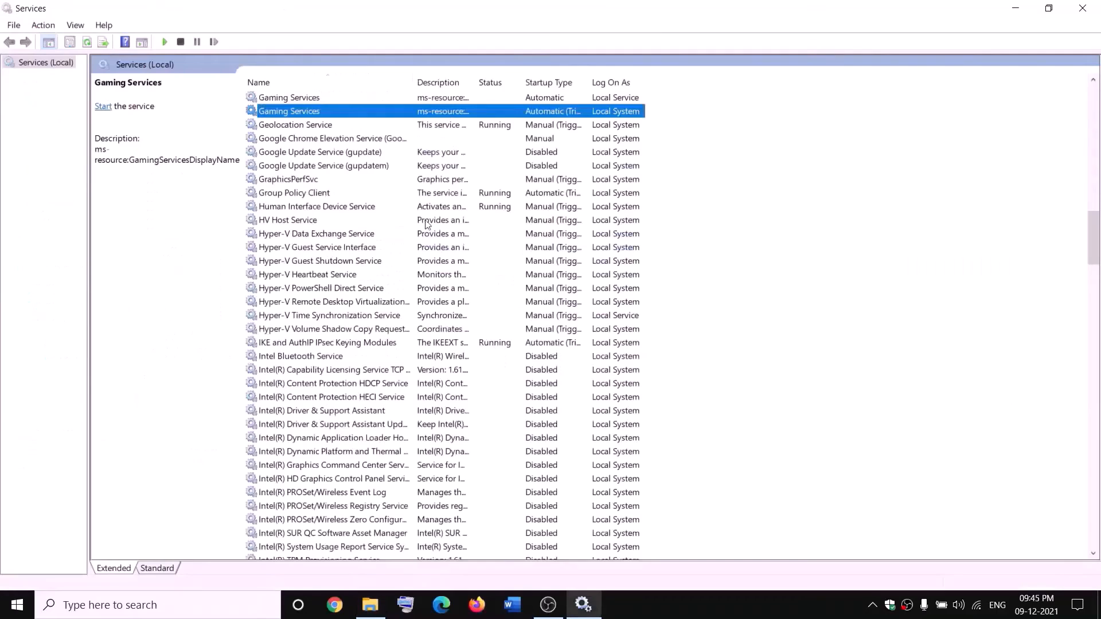
{"action": "right_click", "coordinate": [407, 99]}
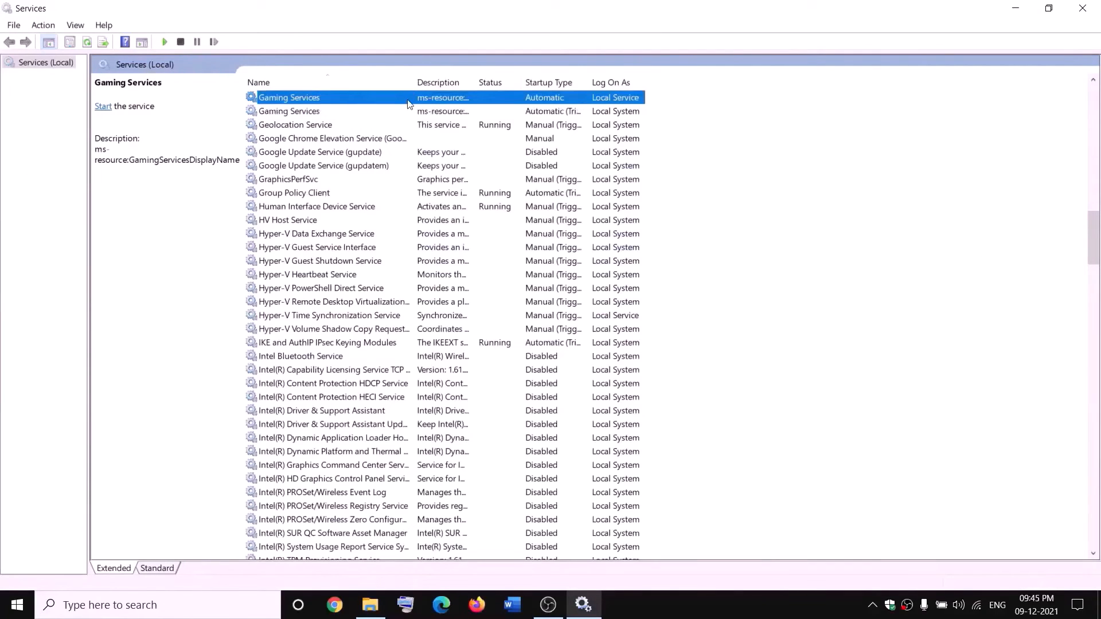
{"action": "left_click", "coordinate": [427, 110]}
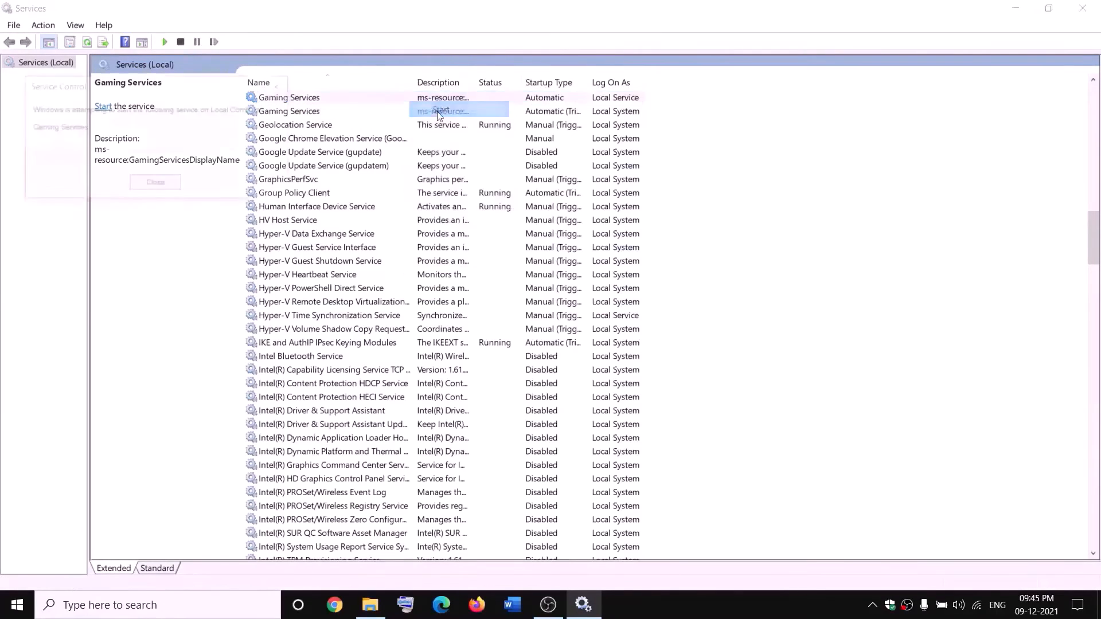
{"action": "left_click", "coordinate": [445, 112]}
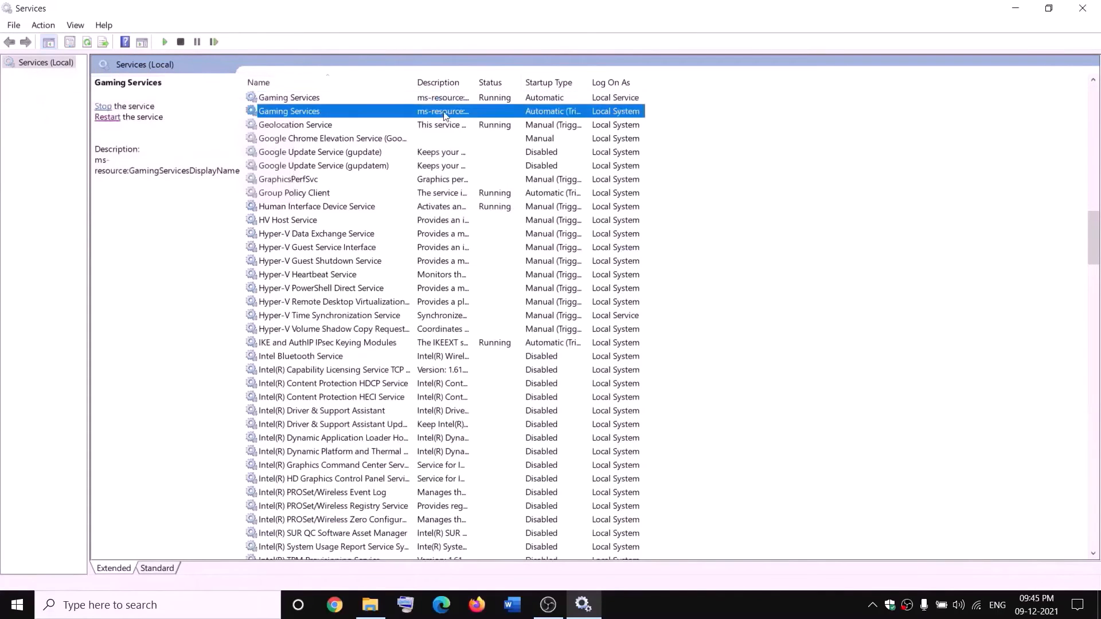
{"action": "right_click", "coordinate": [462, 111]}
{"action": "left_click", "coordinate": [469, 122]}
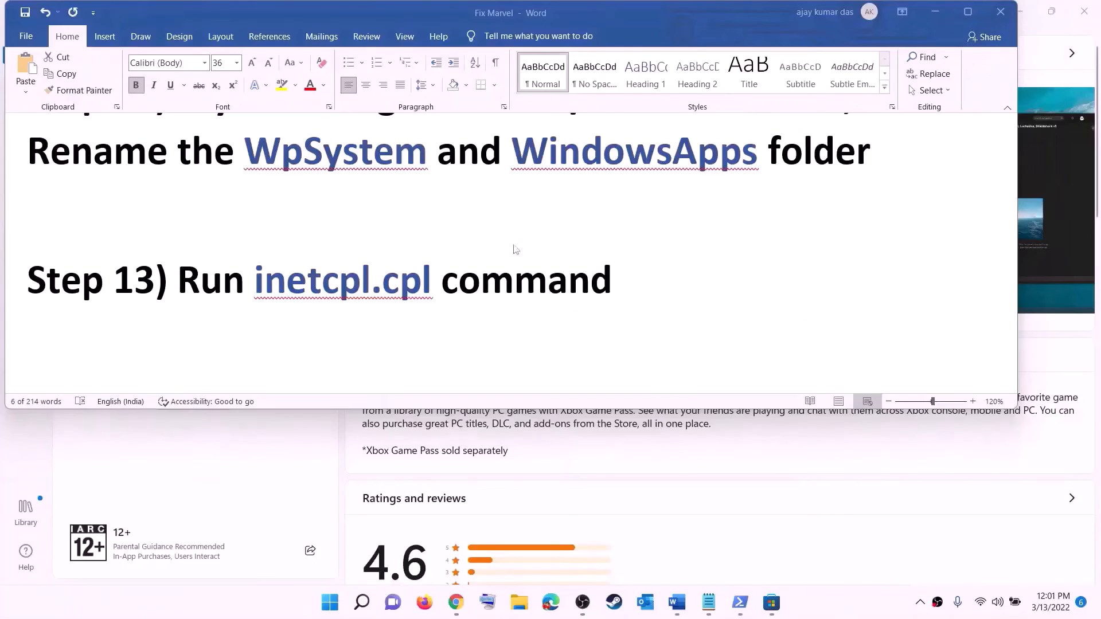
- Copy the inetcpl.cpl command from Step 13 of the Word notes and run it from Windows search
{"action": "left_click", "coordinate": [280, 288]}
{"action": "left_click_drag", "start_coordinate": [262, 279], "coordinate": [409, 276]}
{"action": "key", "text": "ctrl+c"}
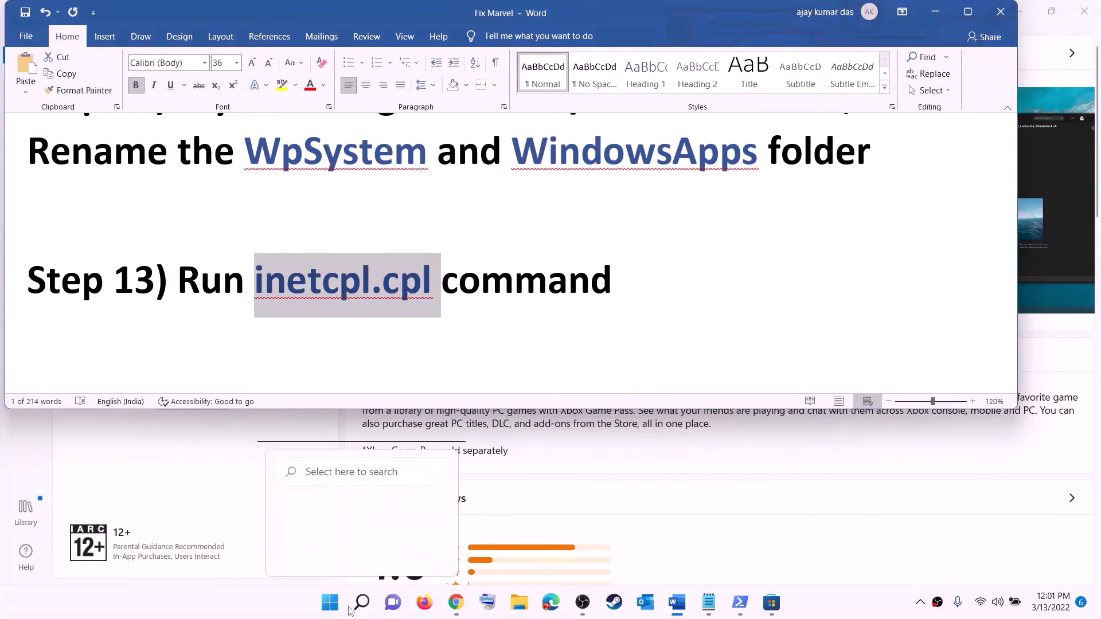
{"action": "left_click", "coordinate": [342, 604]}
{"action": "key", "text": "ctrl+v"}
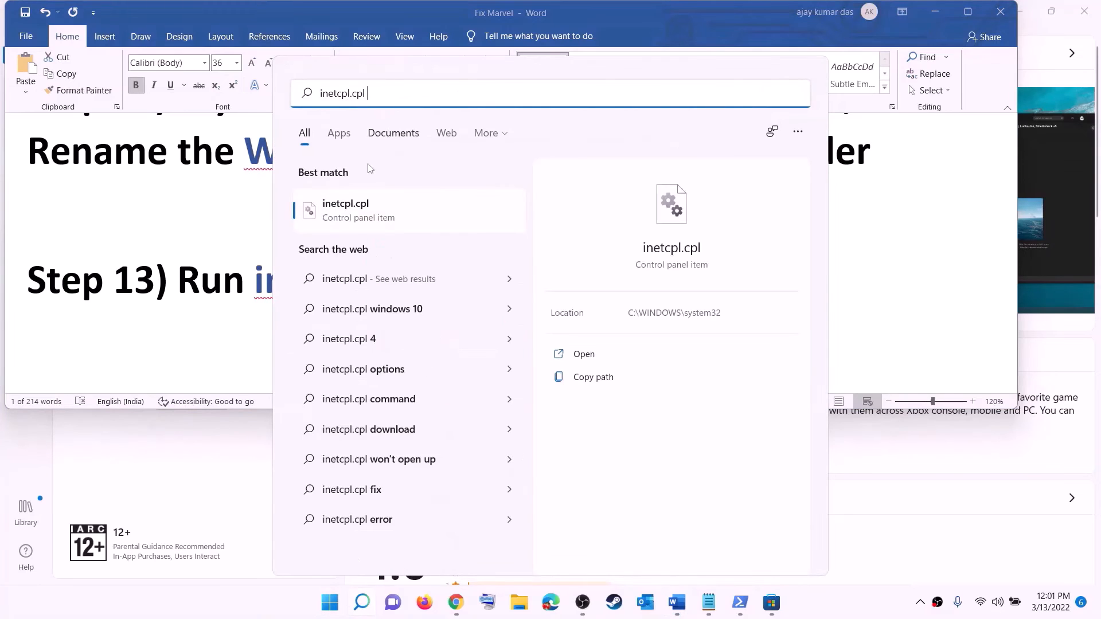
{"action": "left_click", "coordinate": [351, 211]}
- Review the TLS options in the advanced settings of Internet Properties and accept the dialog
{"action": "left_click_drag", "start_coordinate": [216, 68], "coordinate": [721, 118]}
{"action": "left_click", "coordinate": [792, 127]}
{"action": "scroll", "coordinate": [699, 239], "scroll_direction": "down", "scroll_amount": 15}
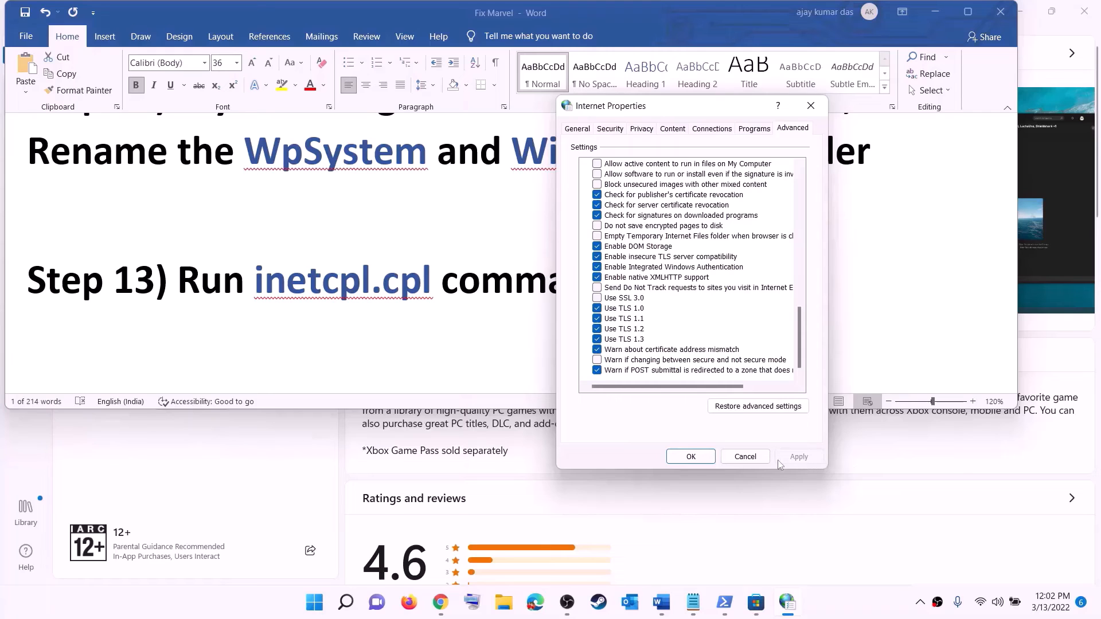
{"action": "left_click", "coordinate": [691, 457]}
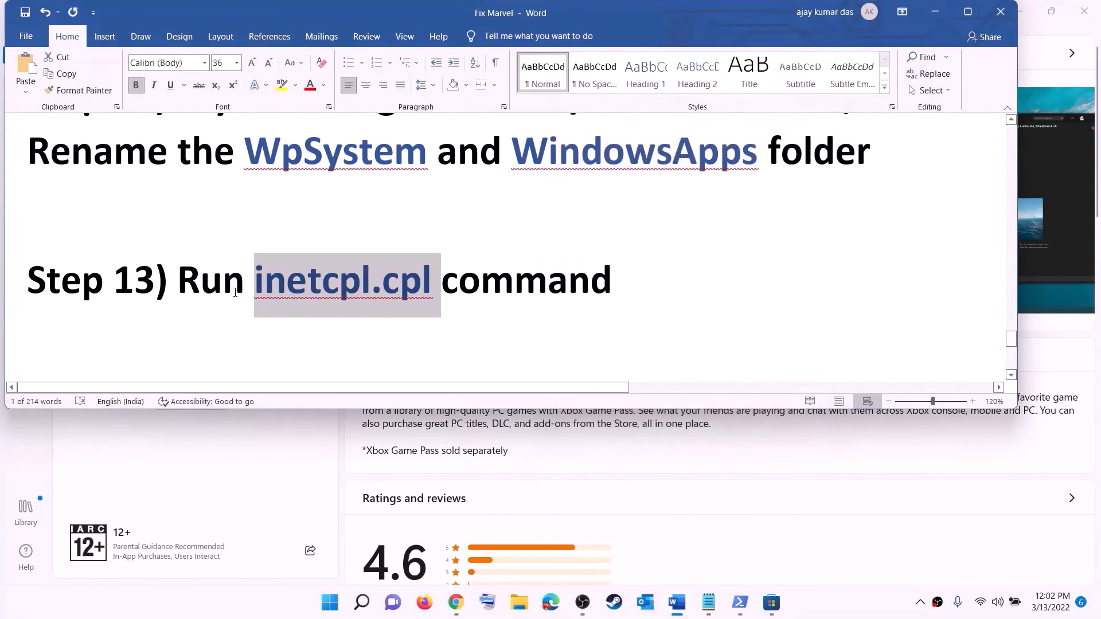
- Read Step 14 of the Word notes on updating Windows and highlight the Windows 10 and Windows 11 download links
{"action": "scroll", "coordinate": [235, 292], "scroll_direction": "down", "scroll_amount": 5}
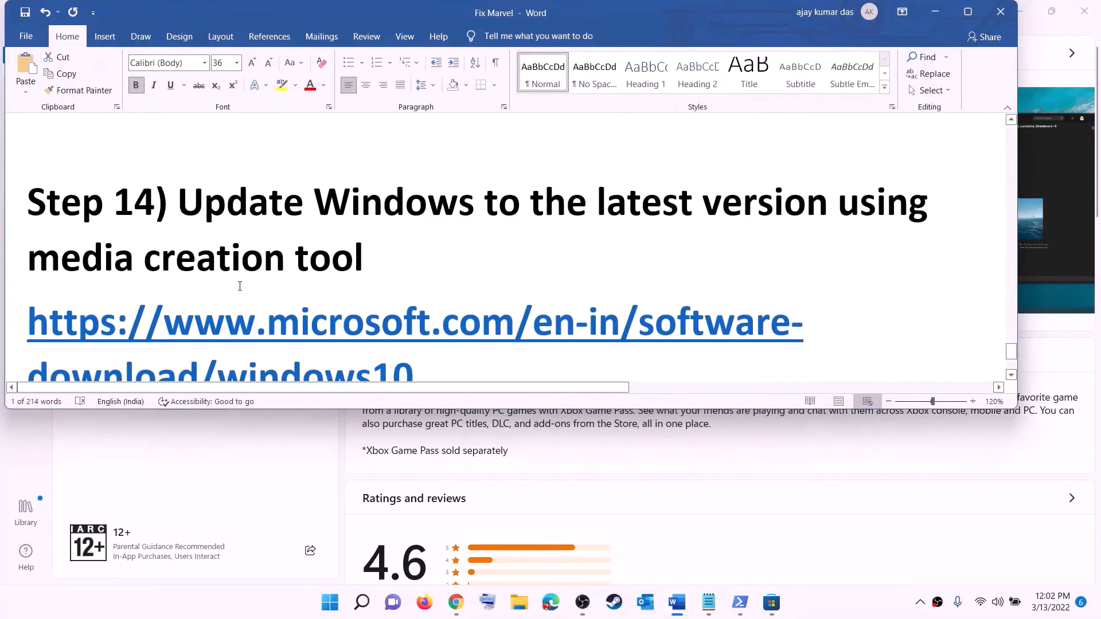
{"action": "left_click_drag", "start_coordinate": [251, 202], "coordinate": [437, 248]}
{"action": "scroll", "coordinate": [438, 248], "scroll_direction": "down", "scroll_amount": 2}
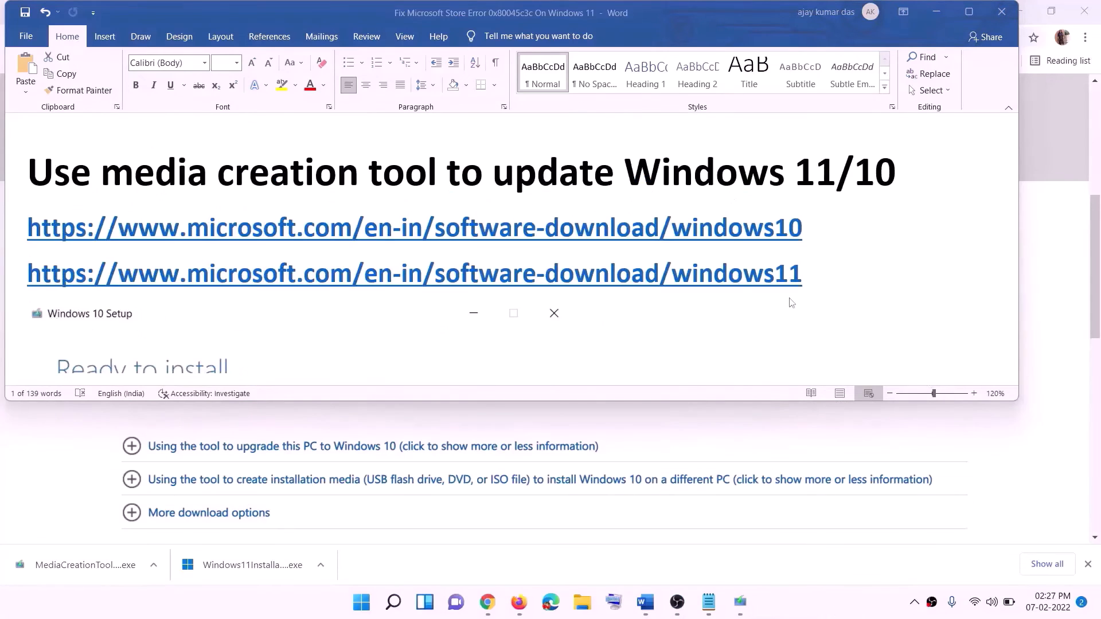
{"action": "left_click", "coordinate": [811, 228]}
{"action": "left_click_drag", "start_coordinate": [817, 229], "coordinate": [300, 227]}
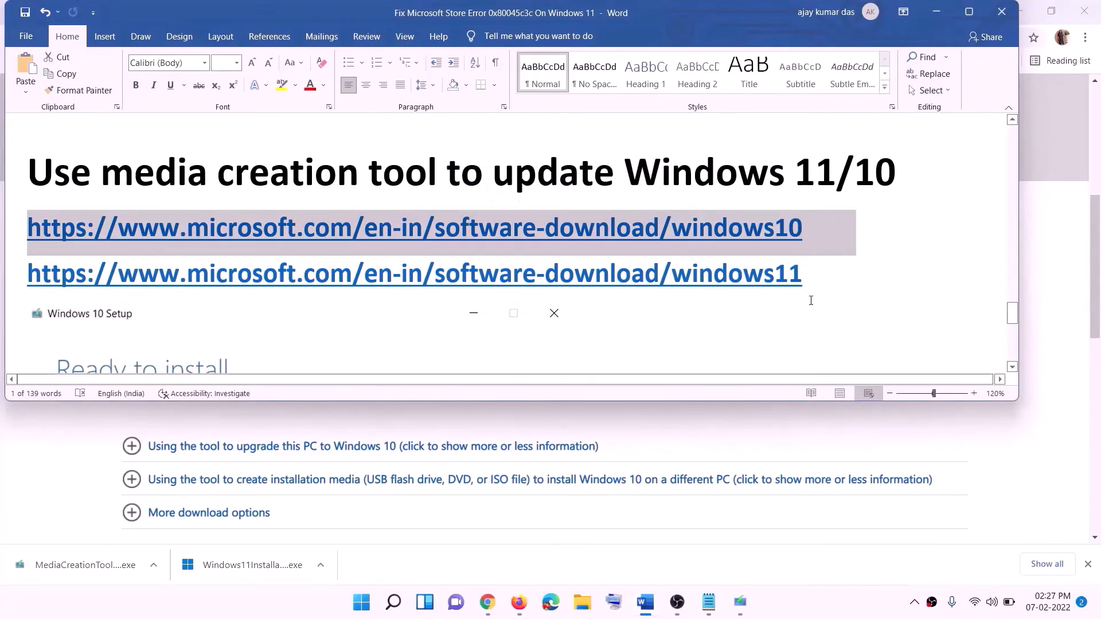
{"action": "left_click_drag", "start_coordinate": [819, 275], "coordinate": [173, 273]}
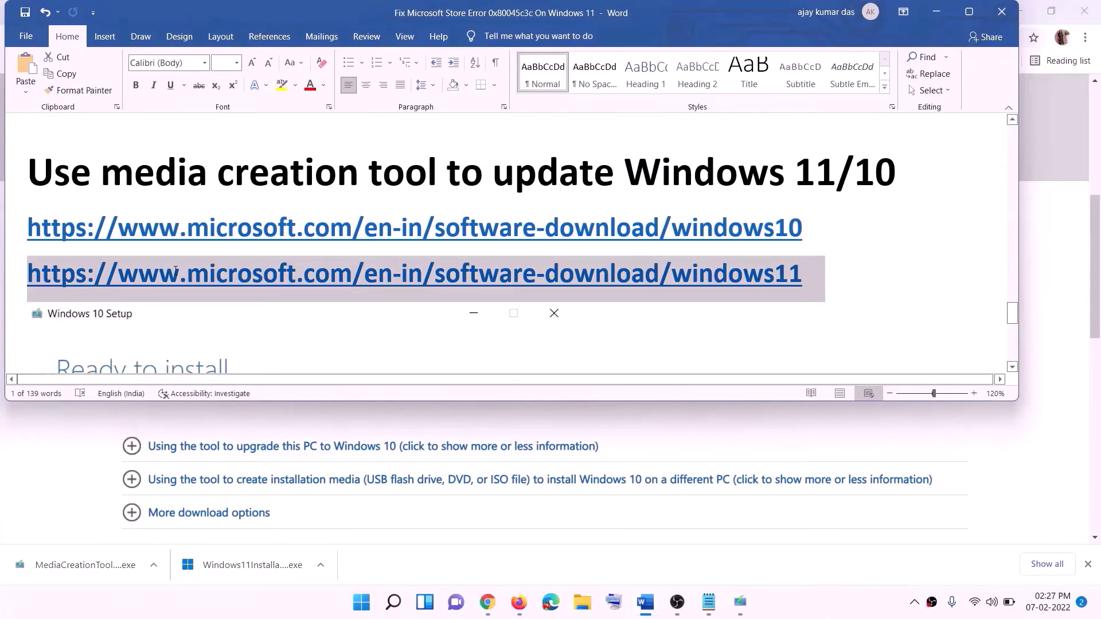
- Return to Chrome and download the media creation tool from the Download Windows 10 page
{"action": "left_click", "coordinate": [936, 11]}
{"action": "scroll", "coordinate": [470, 293], "scroll_direction": "up", "scroll_amount": 6}
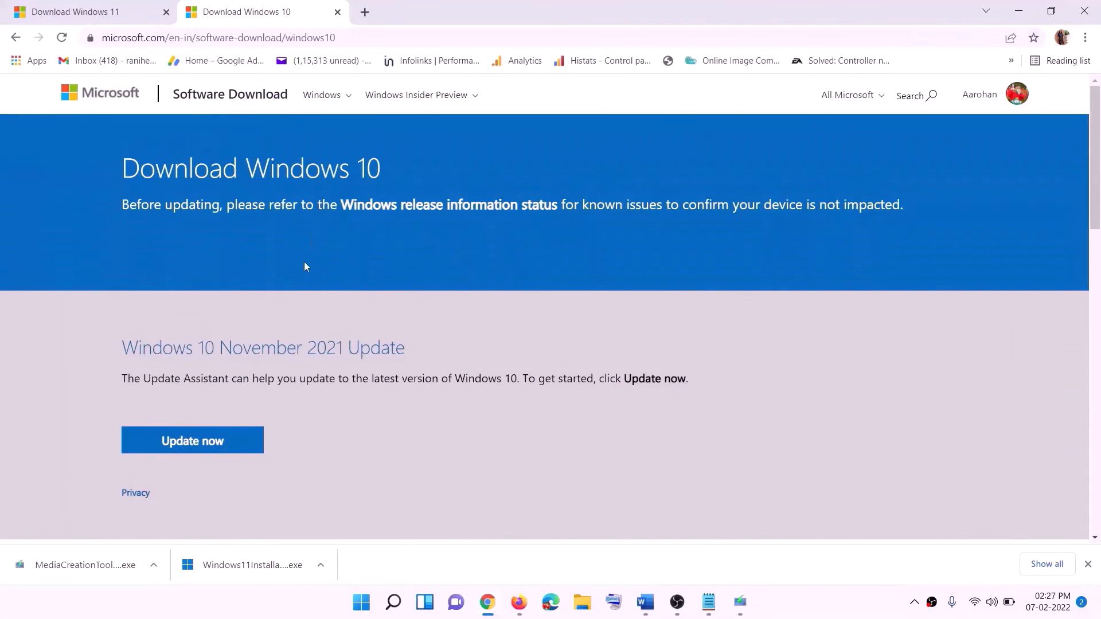
{"action": "scroll", "coordinate": [361, 319], "scroll_direction": "down", "scroll_amount": 5}
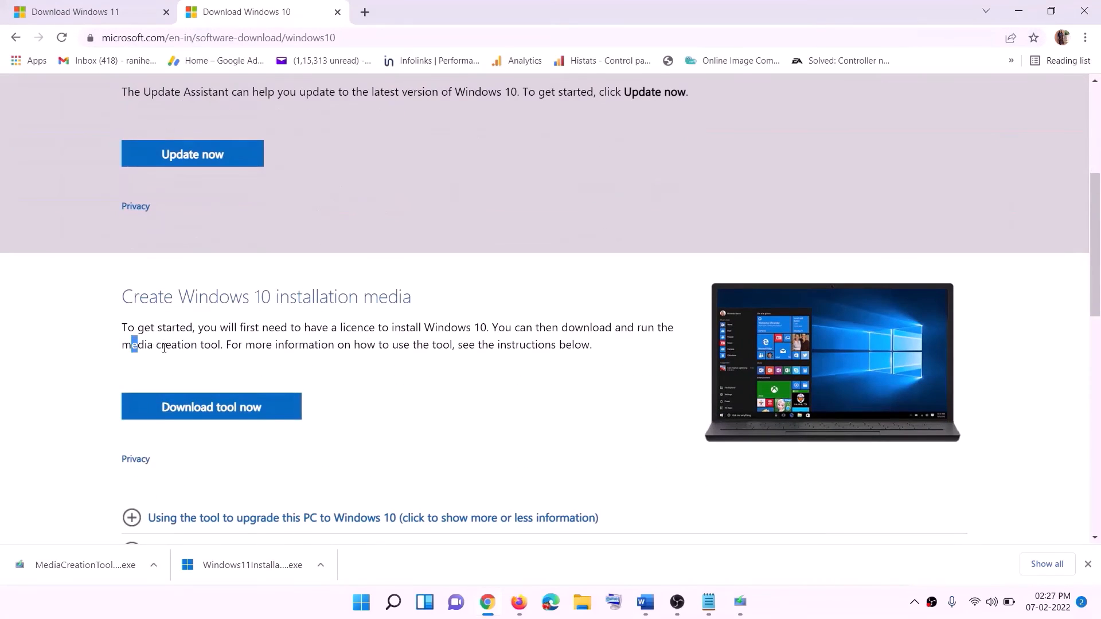
{"action": "left_click_drag", "start_coordinate": [131, 344], "coordinate": [245, 344]}
{"action": "scroll", "coordinate": [327, 290], "scroll_direction": "down", "scroll_amount": 3}
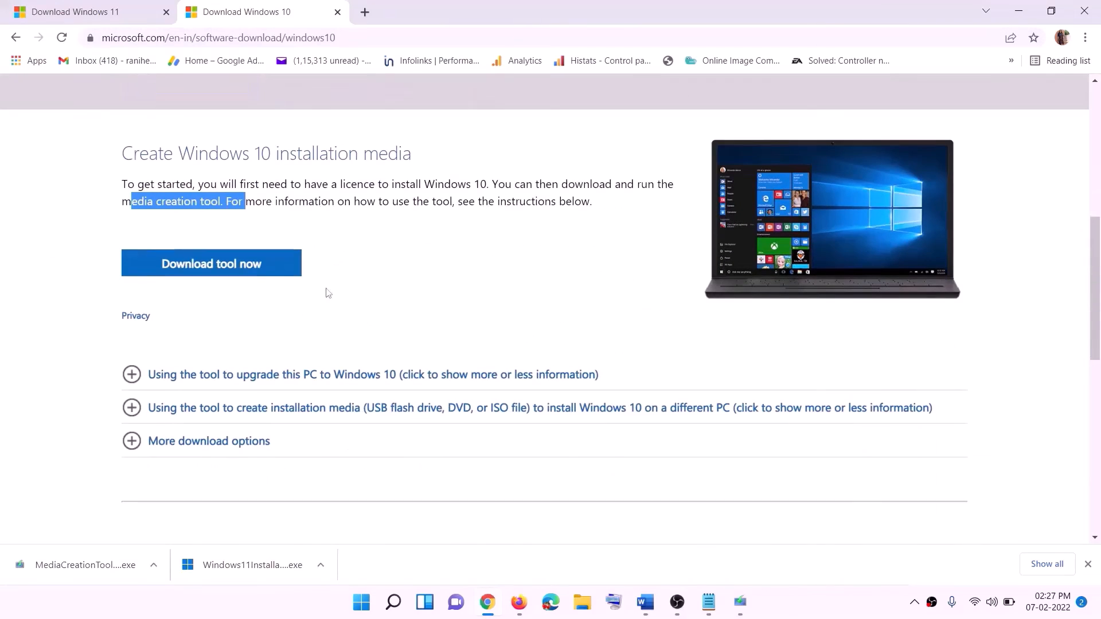
{"action": "left_click", "coordinate": [226, 270]}
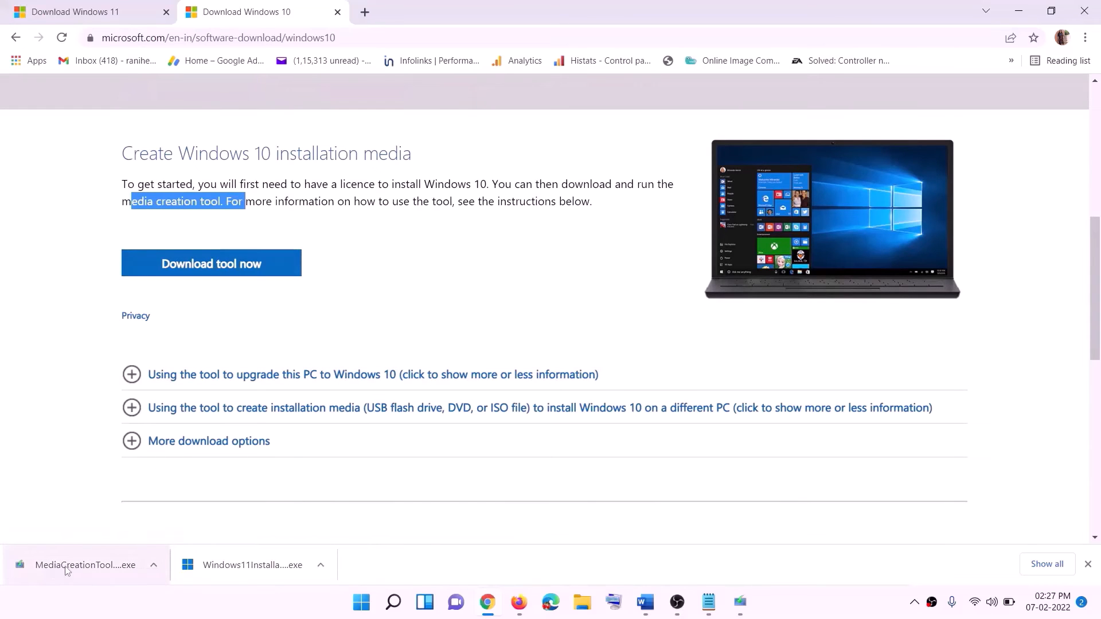
- In Windows 10 Setup, accept the license terms and proceed with Upgrade this PC now
{"action": "left_click", "coordinate": [751, 613]}
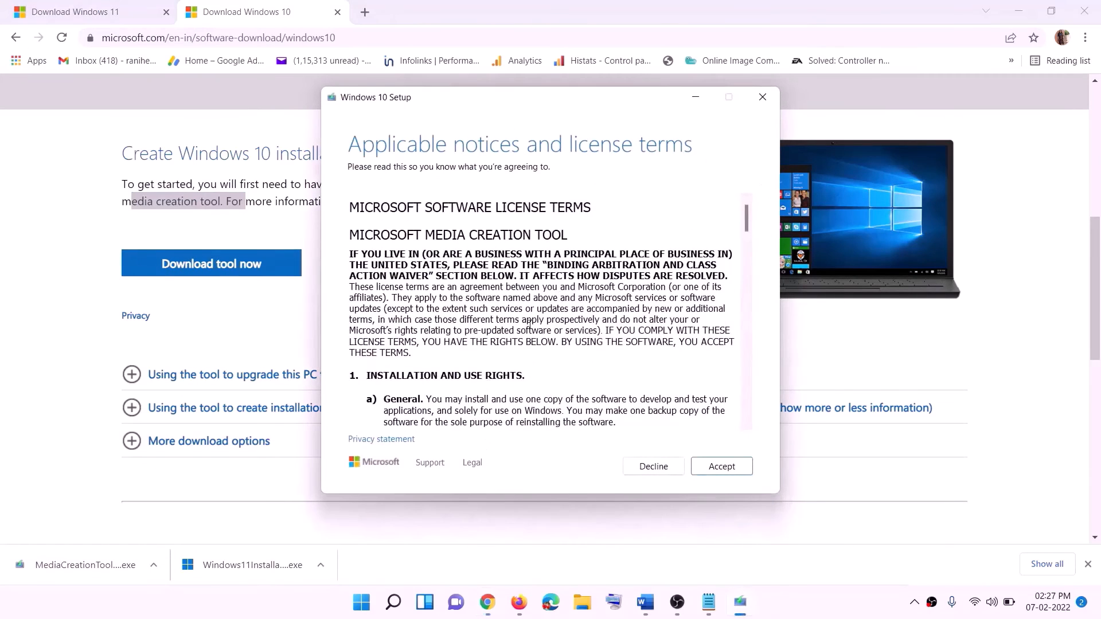
{"action": "left_click", "coordinate": [711, 472]}
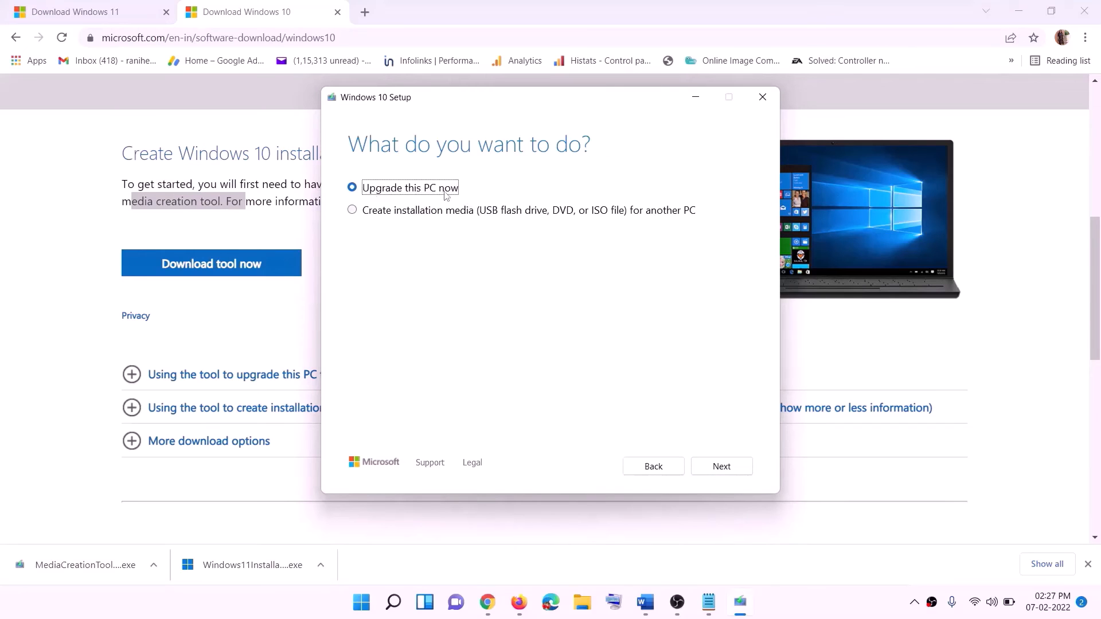
{"action": "left_click", "coordinate": [719, 467]}
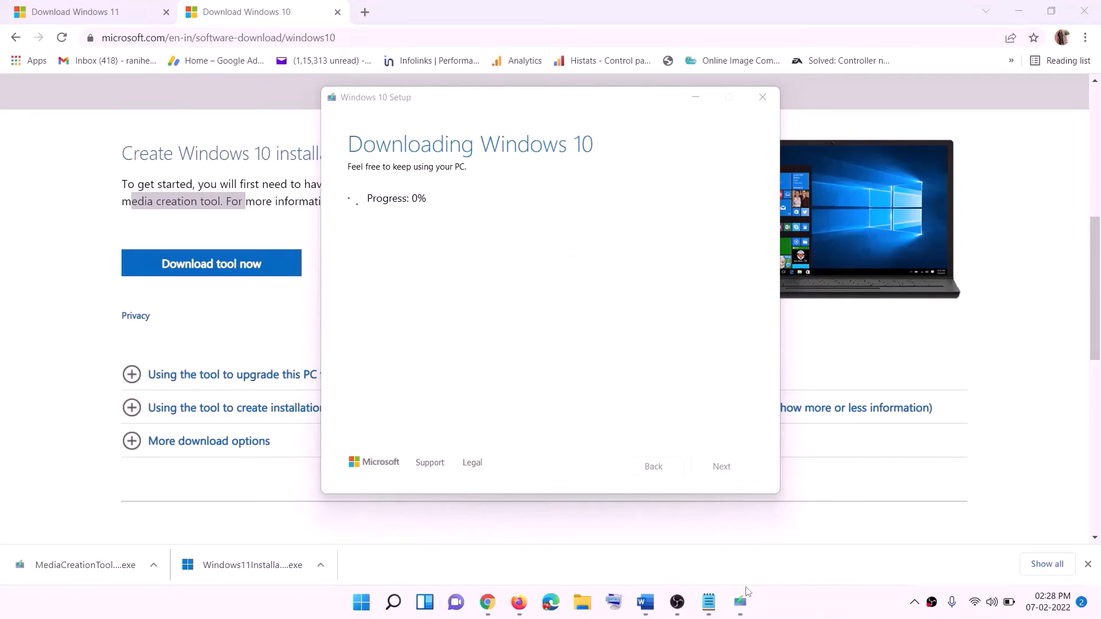
- Switch to the Word notes and examine the Windows 10 Ready to install picture, including what to keep
{"action": "left_click", "coordinate": [645, 602]}
{"action": "scroll", "coordinate": [105, 277], "scroll_direction": "down", "scroll_amount": 1}
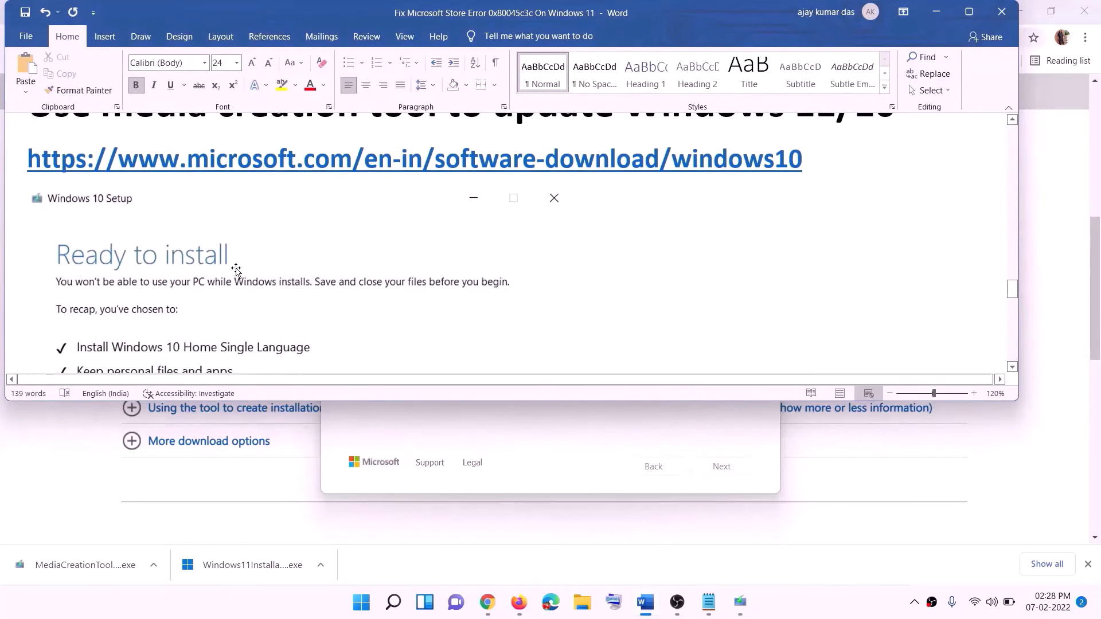
{"action": "left_click", "coordinate": [969, 11]}
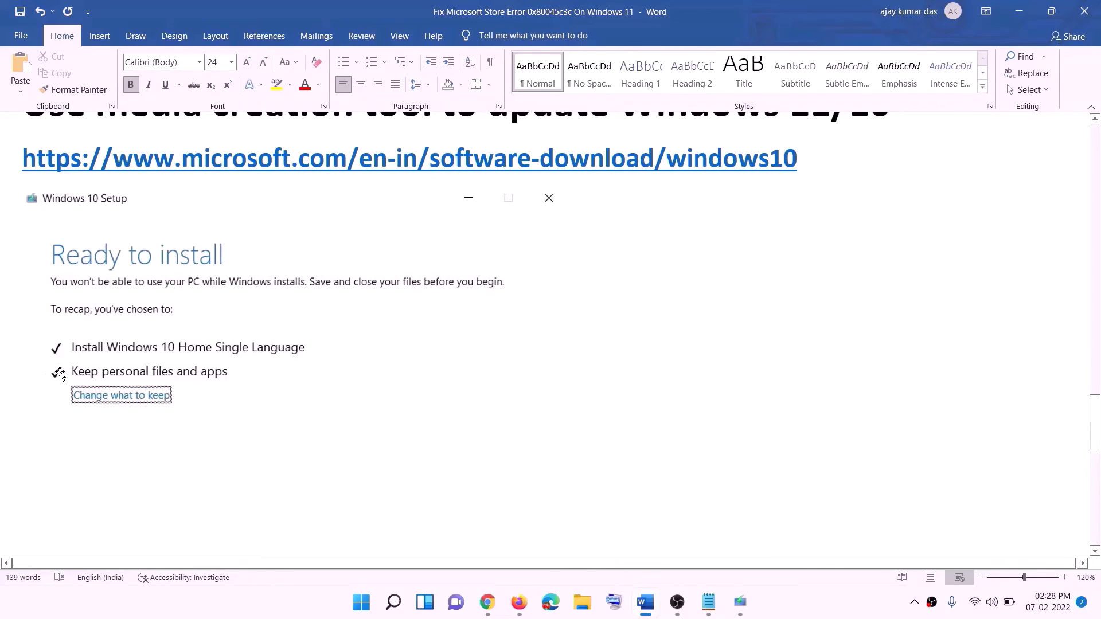
{"action": "scroll", "coordinate": [566, 400], "scroll_direction": "down", "scroll_amount": 3}
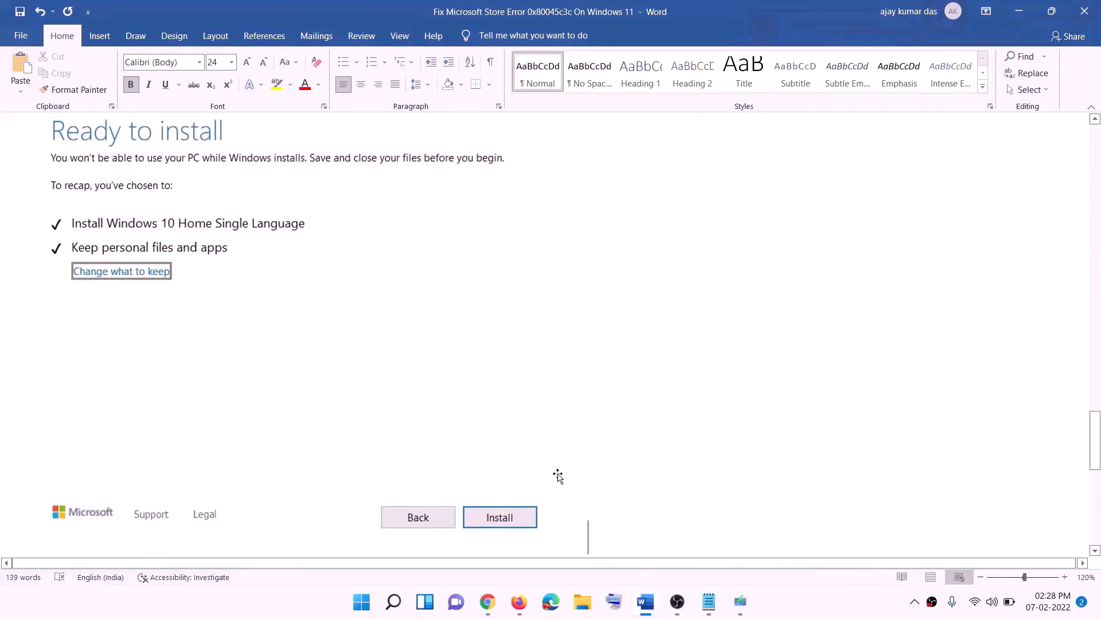
{"action": "scroll", "coordinate": [449, 356], "scroll_direction": "up", "scroll_amount": 1}
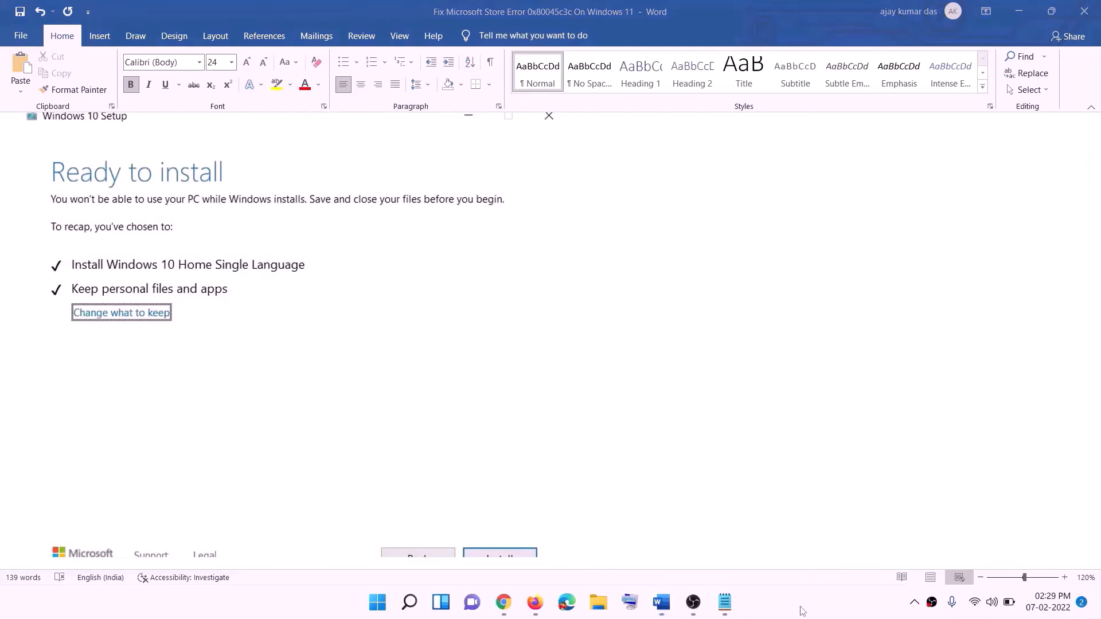
- Switch to Chrome and download the media creation tool from the Create Windows 11 Installation Media section
{"action": "left_click", "coordinate": [508, 608]}
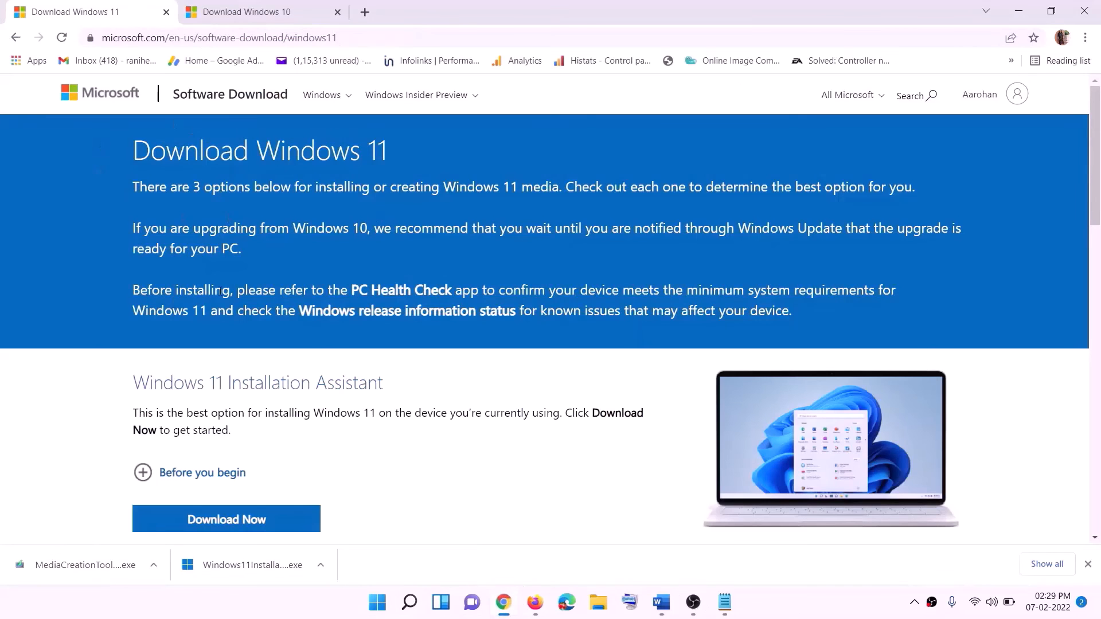
{"action": "scroll", "coordinate": [310, 380], "scroll_direction": "down", "scroll_amount": 5}
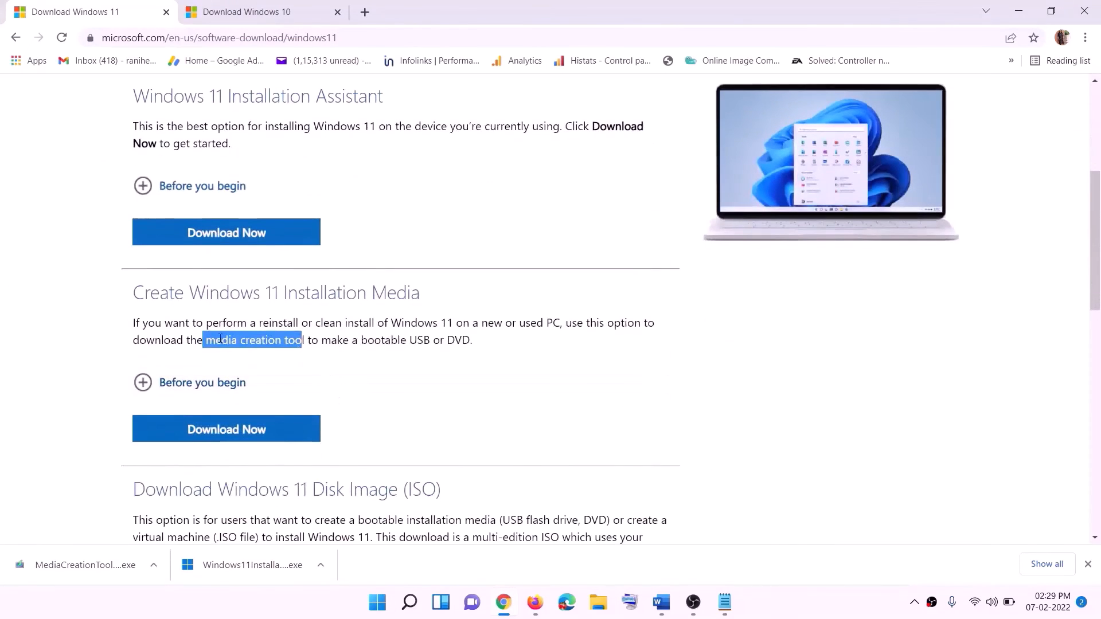
{"action": "left_click", "coordinate": [225, 348]}
{"action": "left_click_drag", "start_coordinate": [224, 347], "coordinate": [318, 342]}
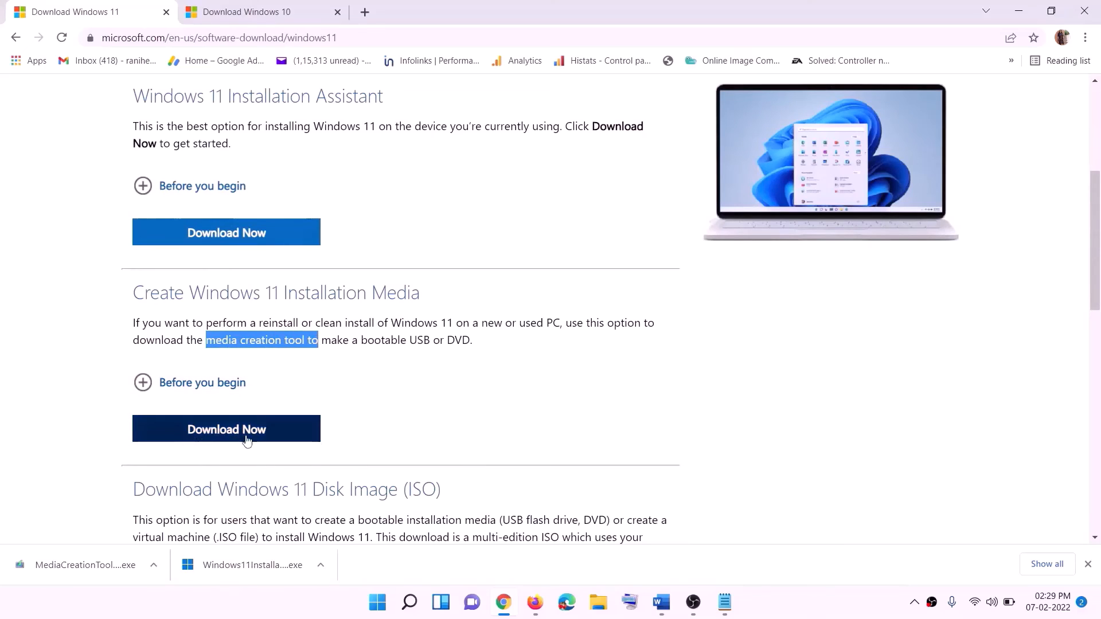
{"action": "left_click", "coordinate": [218, 436]}
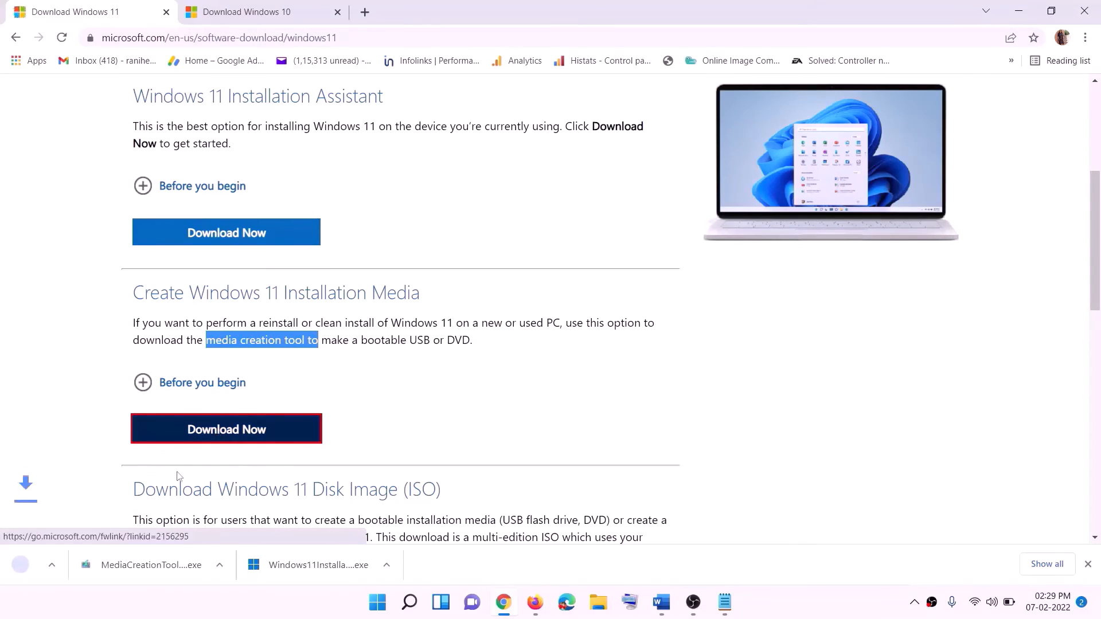
- Run the downloaded Windows 11 media creation tool, accept its license terms, and continue with the recommended language and edition
{"action": "left_click", "coordinate": [79, 569]}
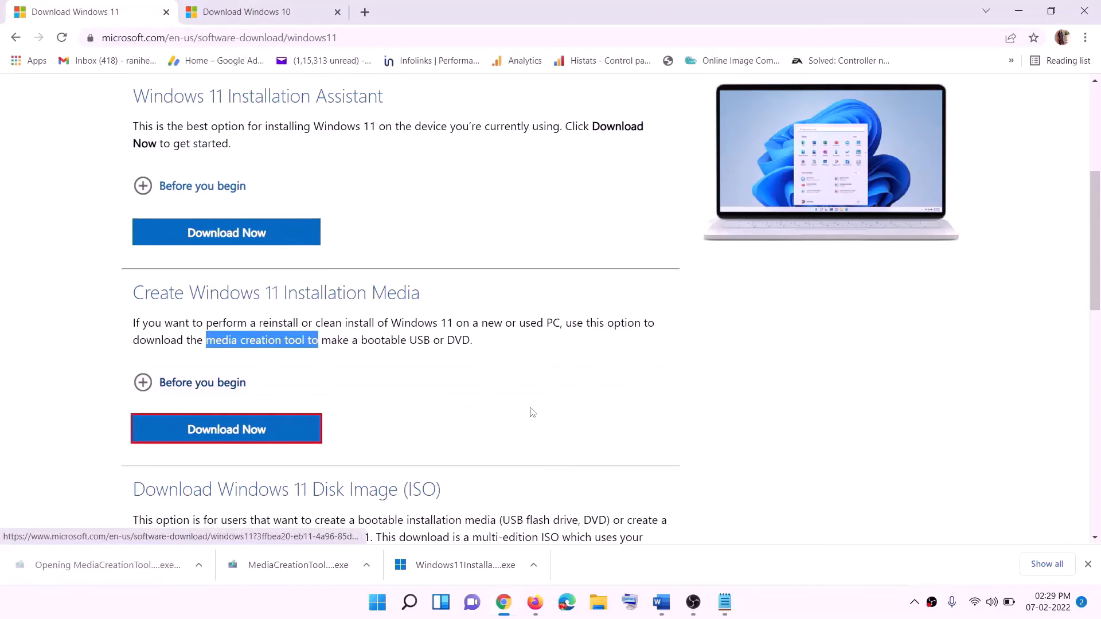
{"action": "left_click", "coordinate": [486, 419]}
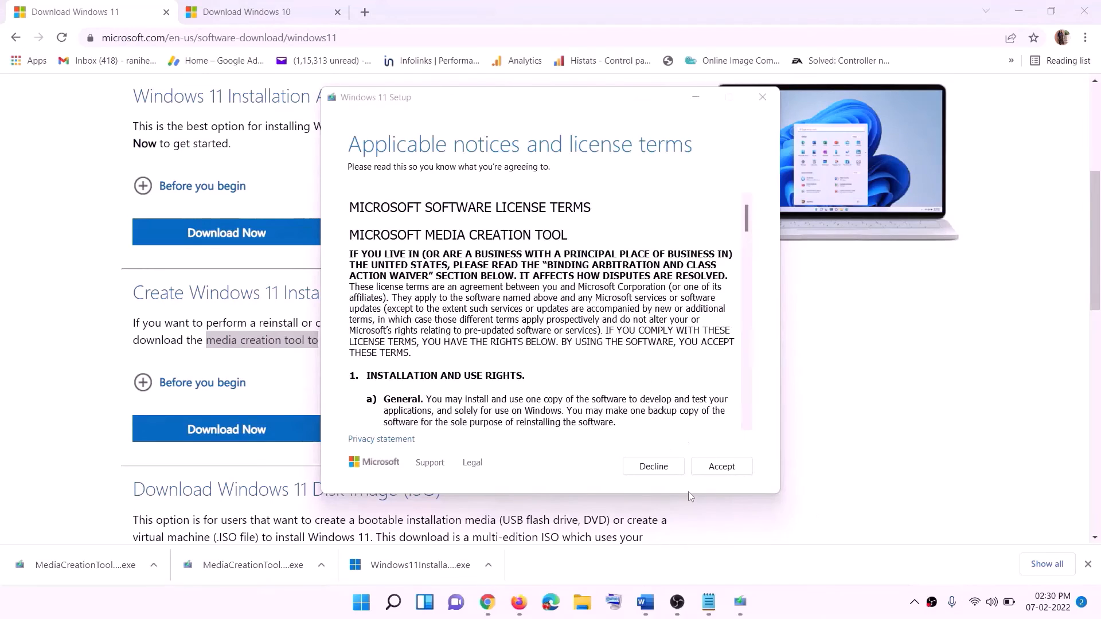
{"action": "left_click", "coordinate": [721, 466]}
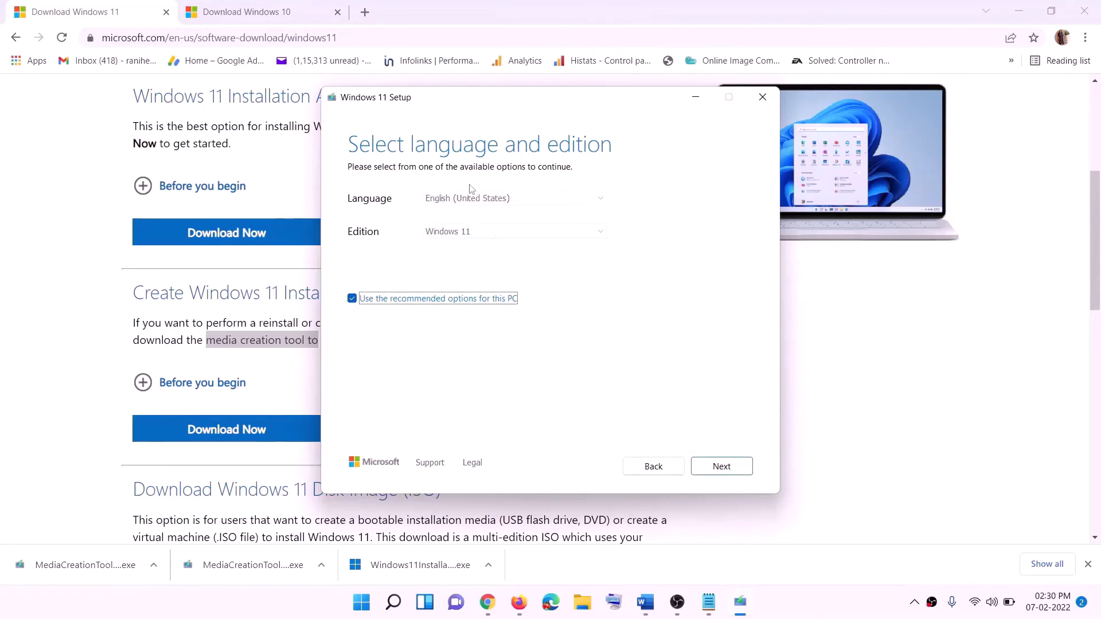
{"action": "left_click", "coordinate": [714, 468]}
- Choose ISO file as the installation media and select the Desktop as the save location for the Windows ISO
{"action": "left_click", "coordinate": [383, 251]}
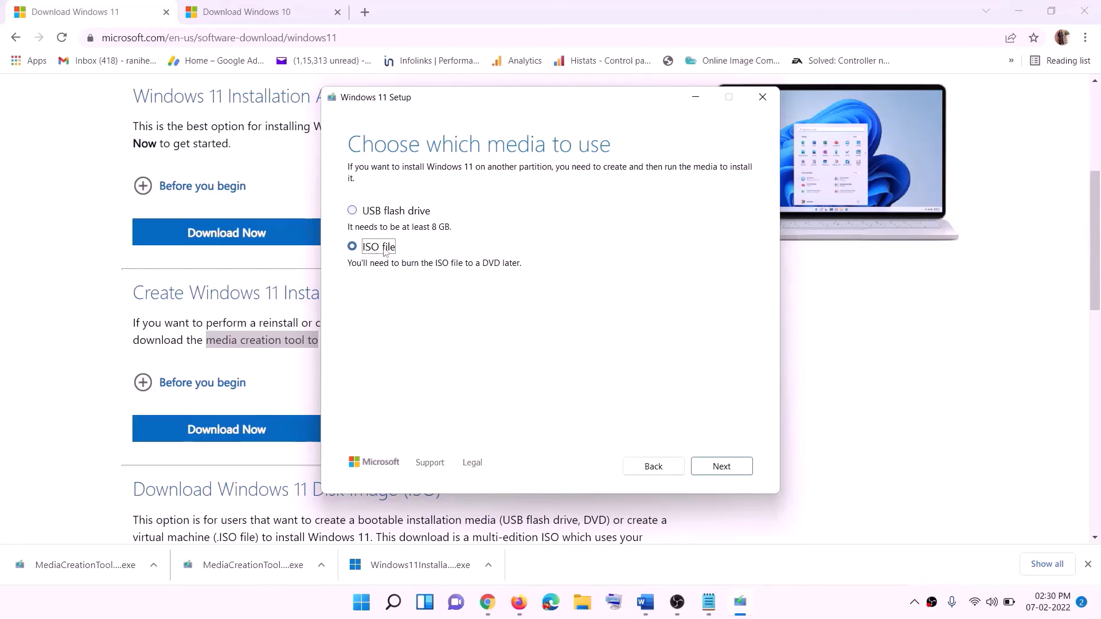
{"action": "left_click", "coordinate": [726, 465]}
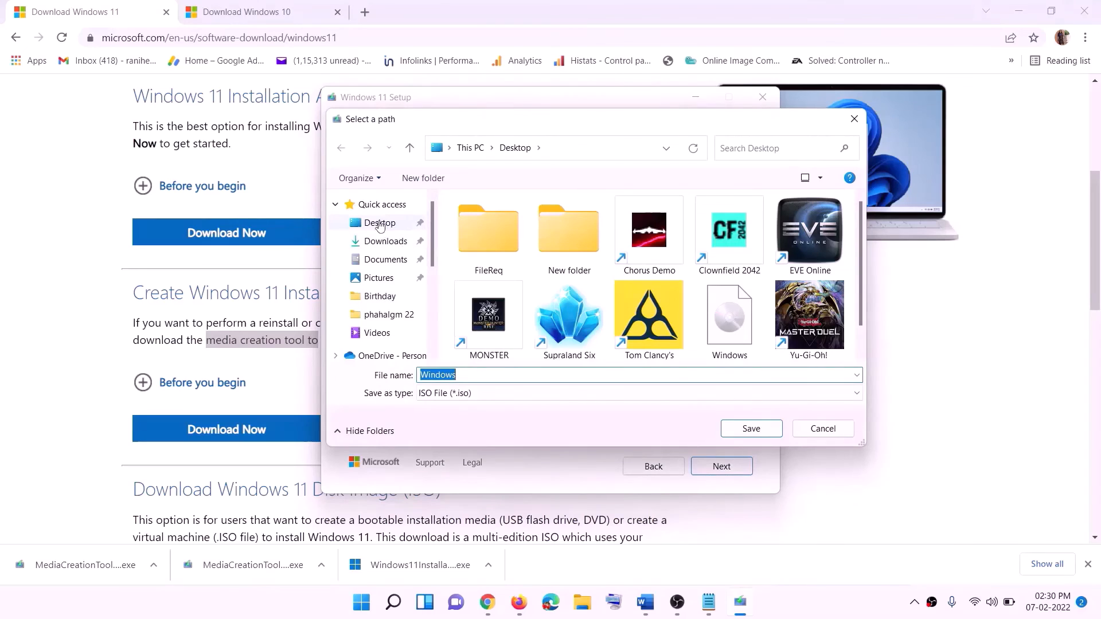
{"action": "left_click", "coordinate": [378, 227]}
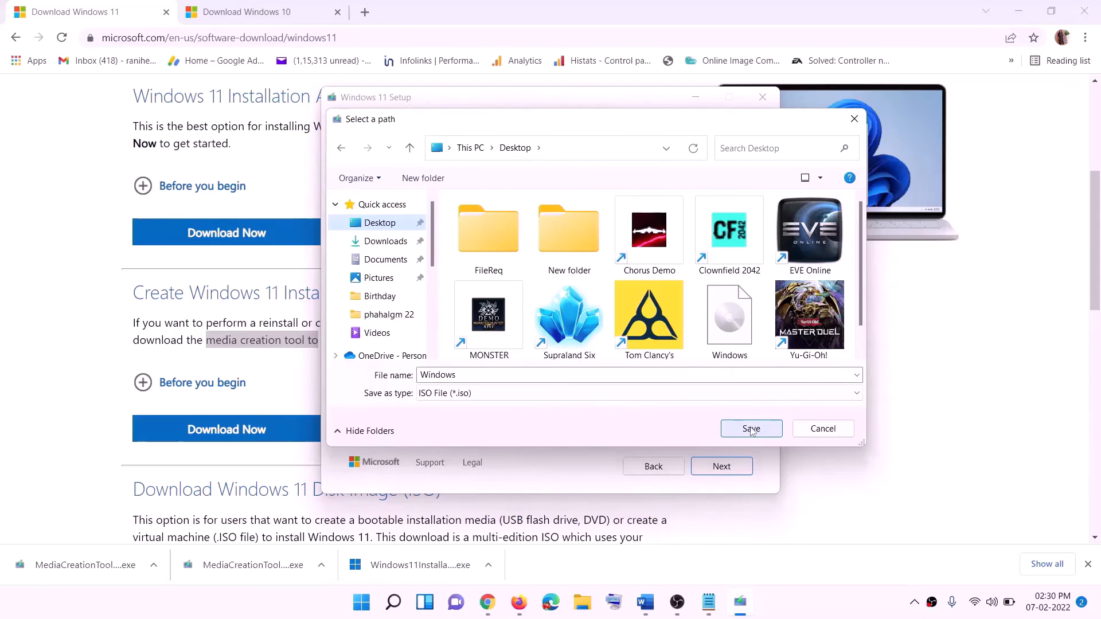
{"action": "left_click", "coordinate": [777, 601]}
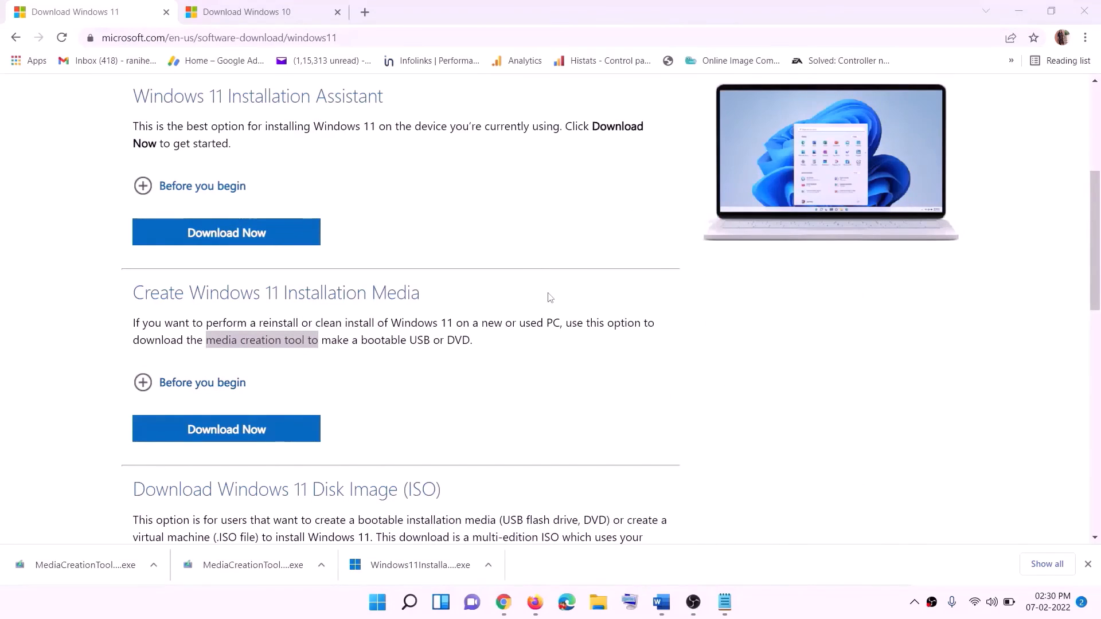
- Show the desktop, move the Windows ISO icon to a free spot near Firefox, and open the ISO
{"action": "key", "text": "super+d"}
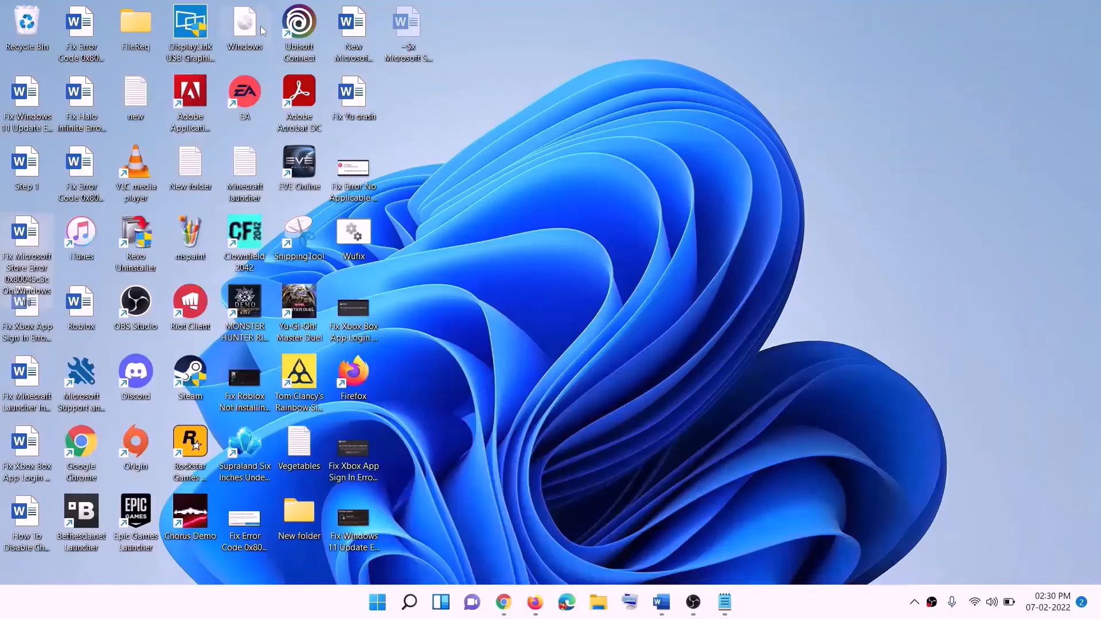
{"action": "left_click_drag", "start_coordinate": [261, 30], "coordinate": [417, 299]}
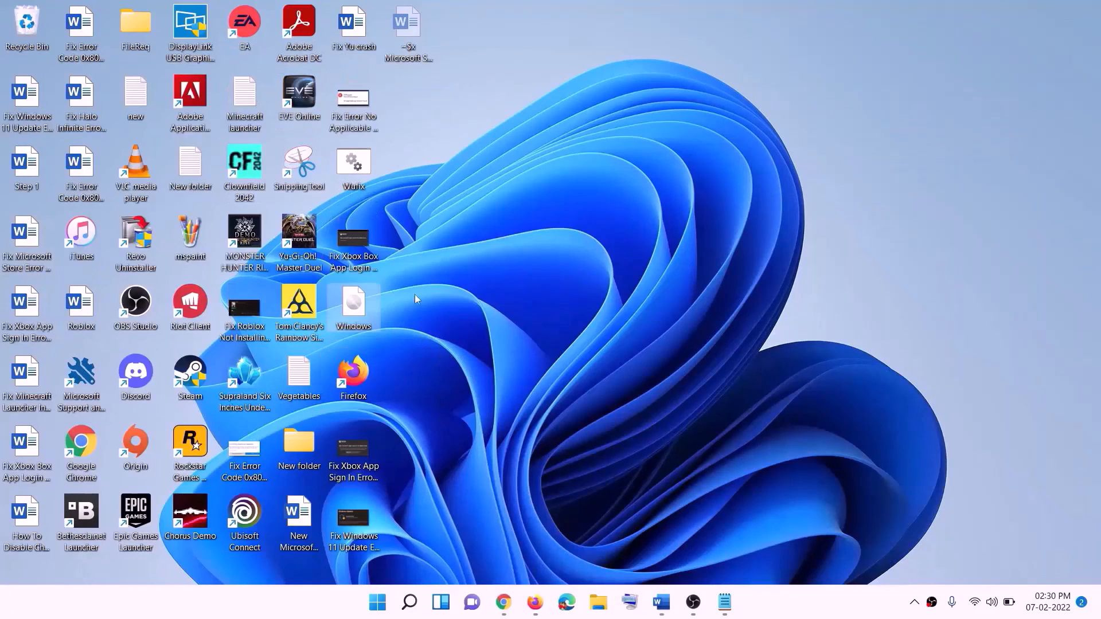
{"action": "double_click", "coordinate": [354, 307]}
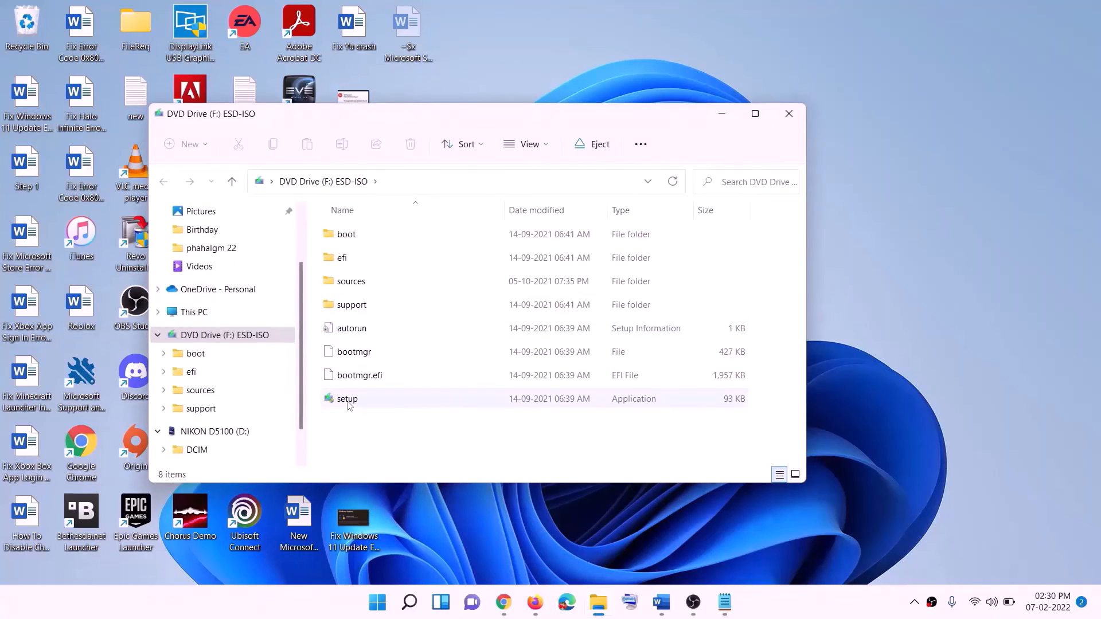
- Run setup from the mounted ESD-ISO drive and continue past the Install Windows 11 page
{"action": "left_click", "coordinate": [350, 402]}
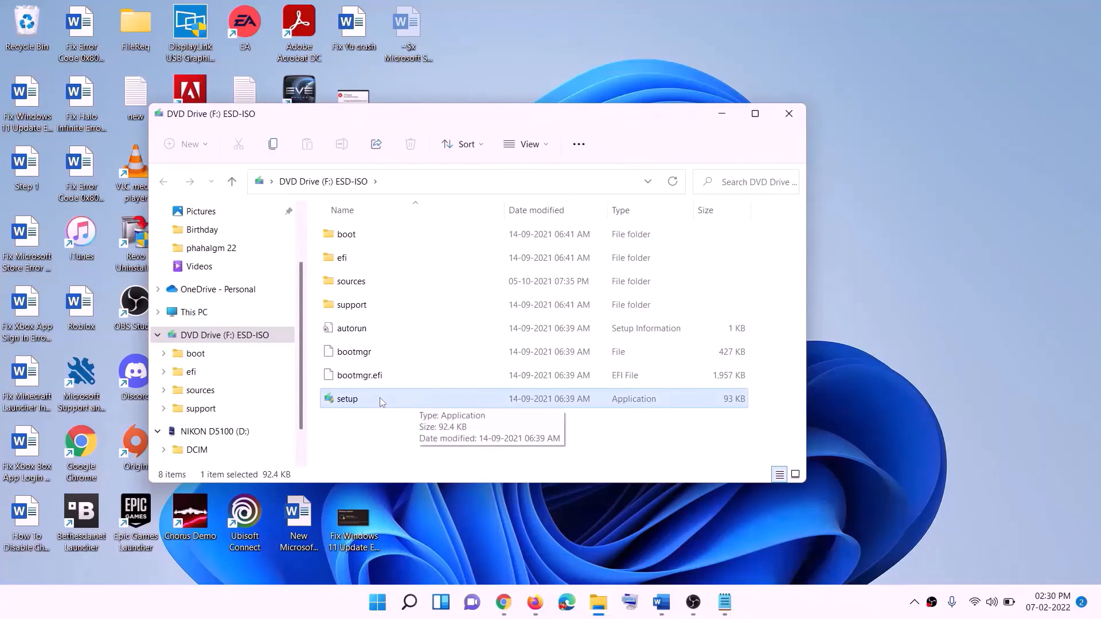
{"action": "double_click", "coordinate": [375, 397]}
{"action": "left_click", "coordinate": [451, 451]}
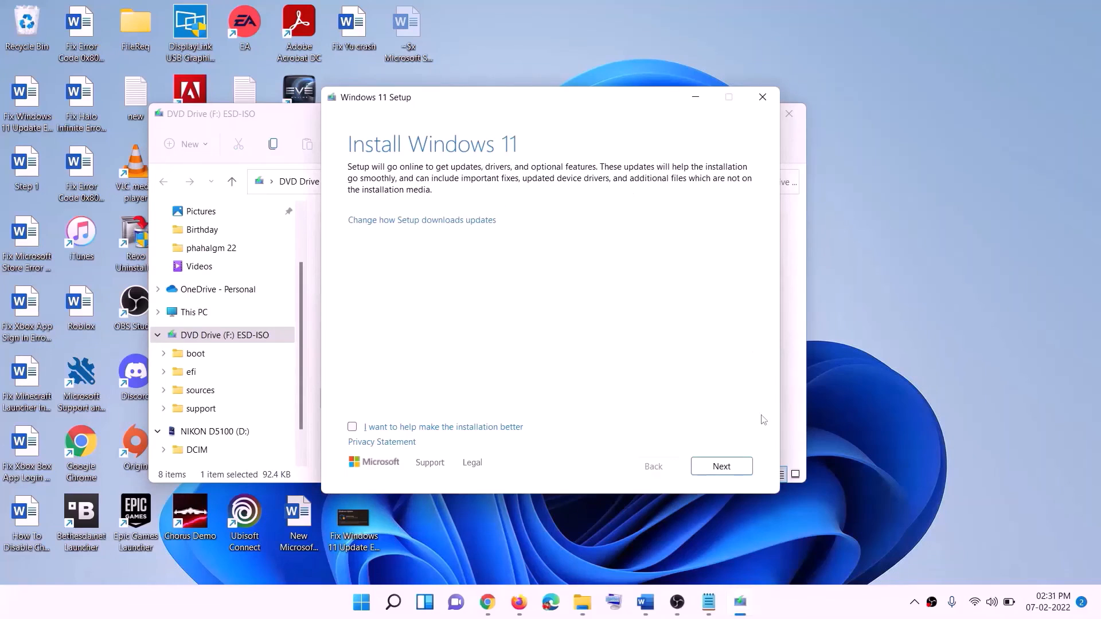
{"action": "left_click", "coordinate": [725, 467]}
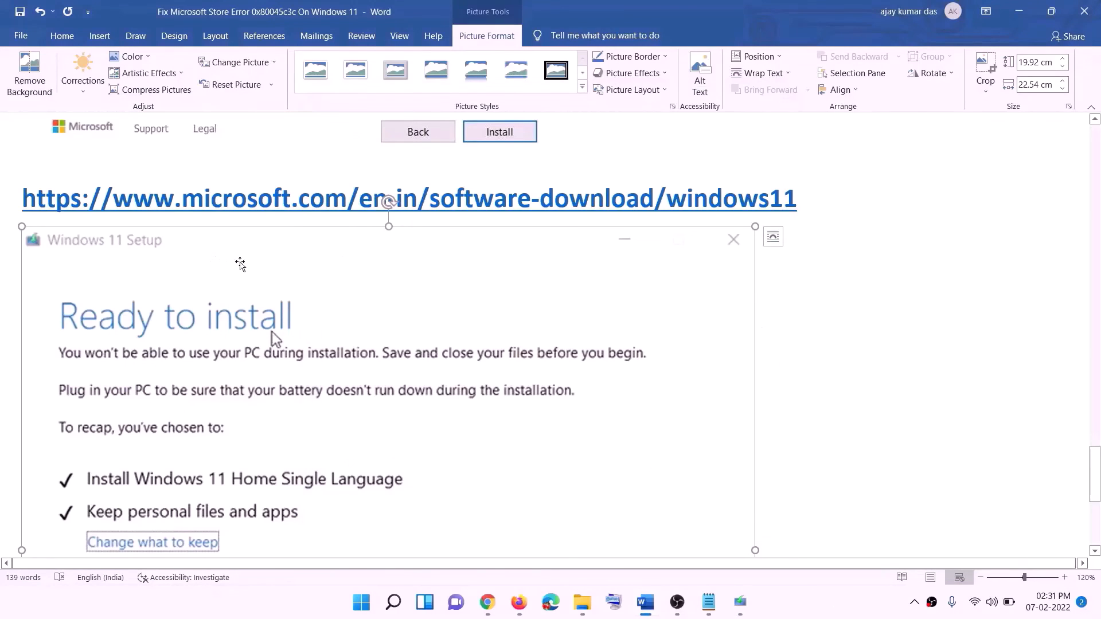
- Examine the Windows 11 Ready to install picture in the Word notes, including what to keep
{"action": "scroll", "coordinate": [255, 281], "scroll_direction": "down", "scroll_amount": 1}
{"action": "scroll", "coordinate": [257, 288], "scroll_direction": "down", "scroll_amount": 1}
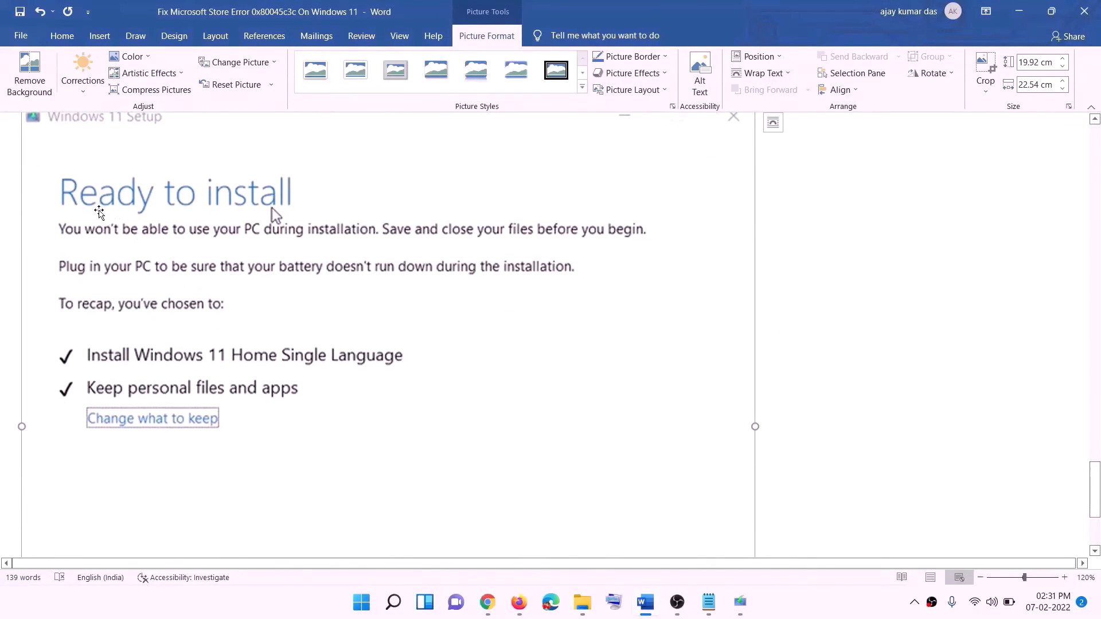
{"action": "scroll", "coordinate": [222, 359], "scroll_direction": "down", "scroll_amount": 1}
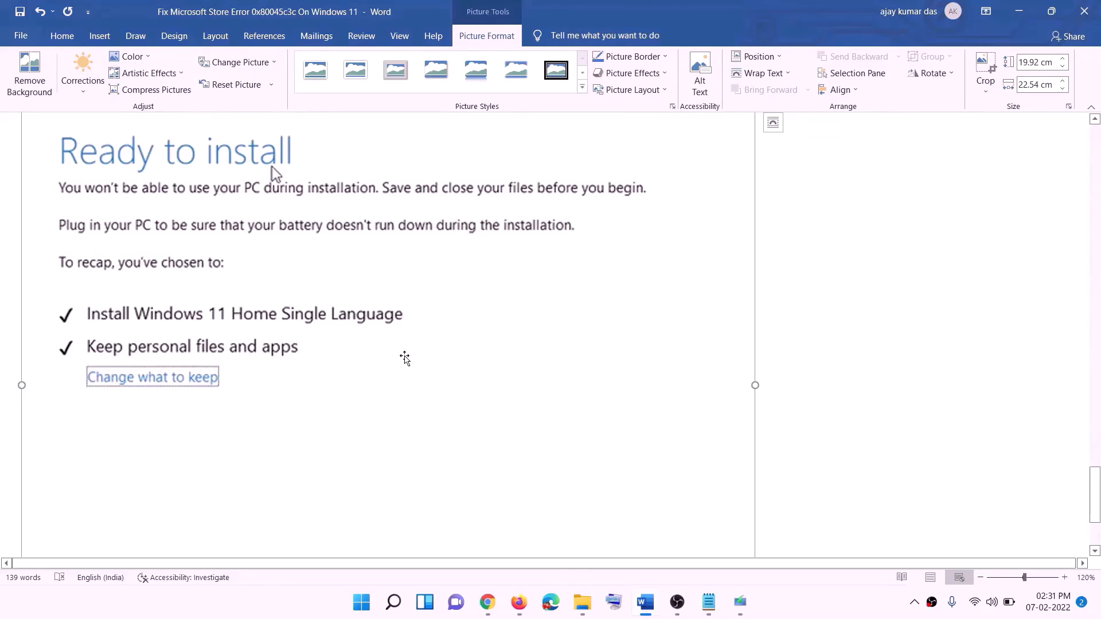
{"action": "scroll", "coordinate": [406, 359], "scroll_direction": "down", "scroll_amount": 3}
{"action": "scroll", "coordinate": [585, 430], "scroll_direction": "up", "scroll_amount": 7}
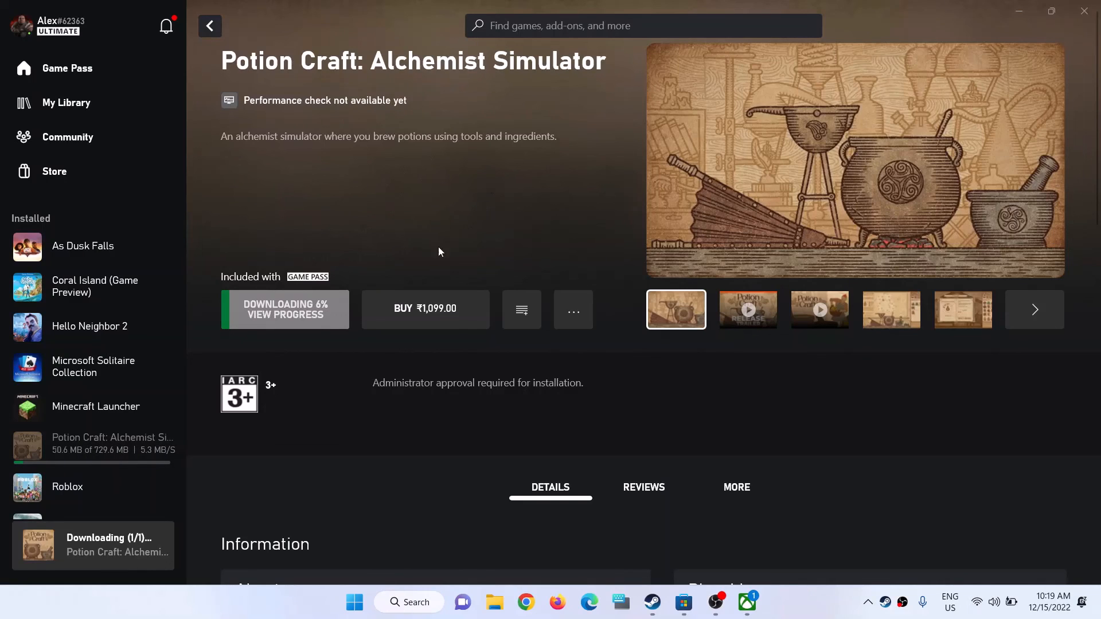
- Switch to Microsoft Store and check the download of Potion Craft: Alchemist Simulator
{"action": "left_click", "coordinate": [687, 605]}
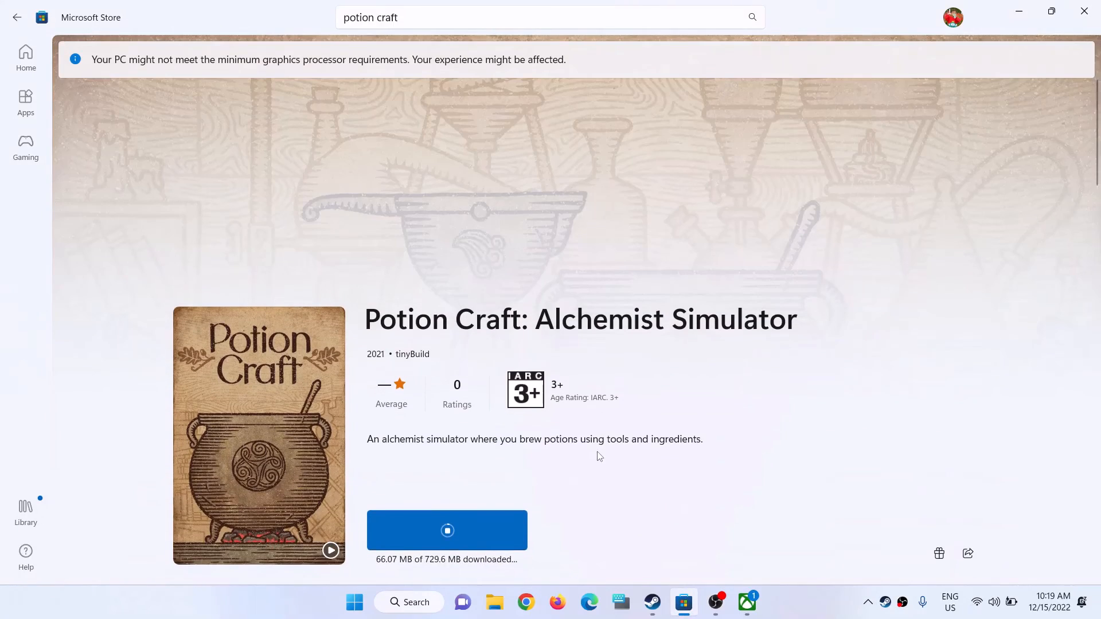
{"action": "scroll", "coordinate": [599, 456], "scroll_direction": "up", "scroll_amount": 1}
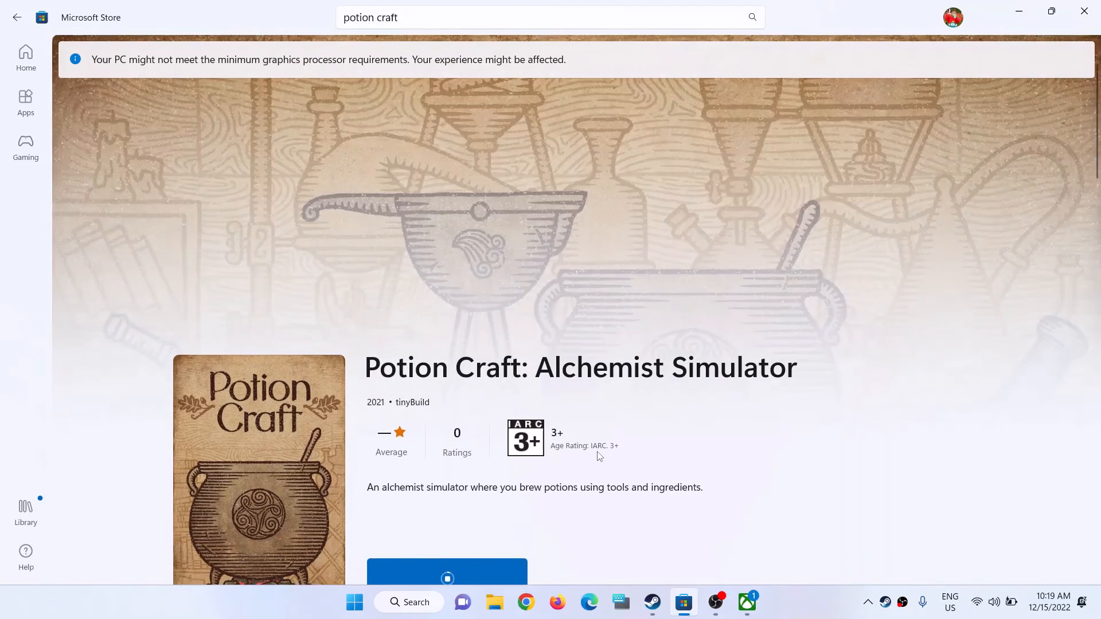
{"action": "left_click", "coordinate": [820, 607]}
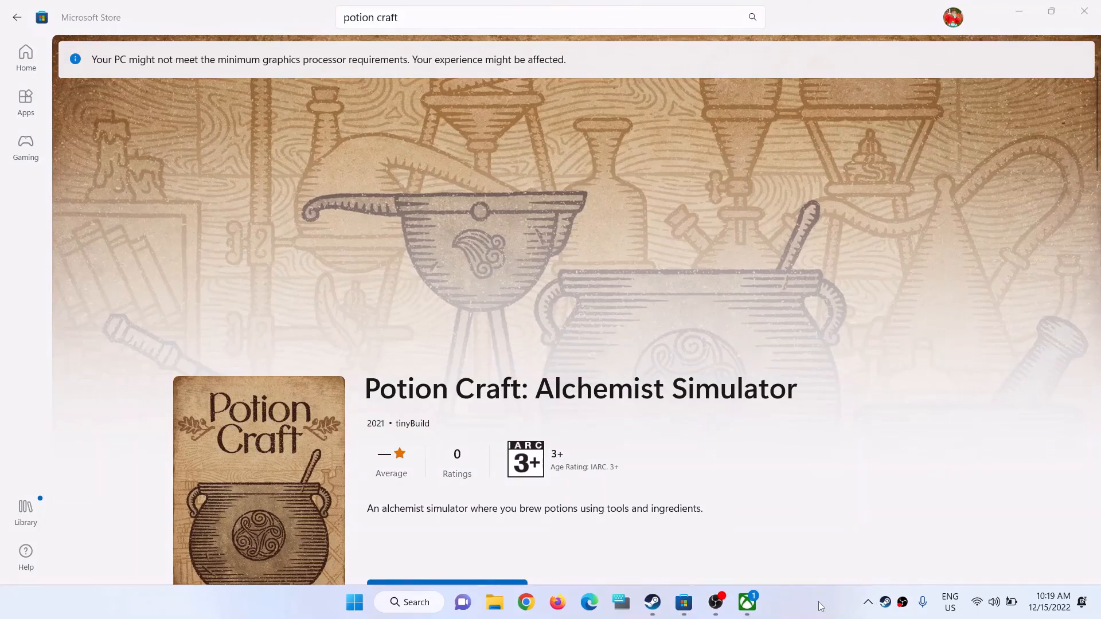